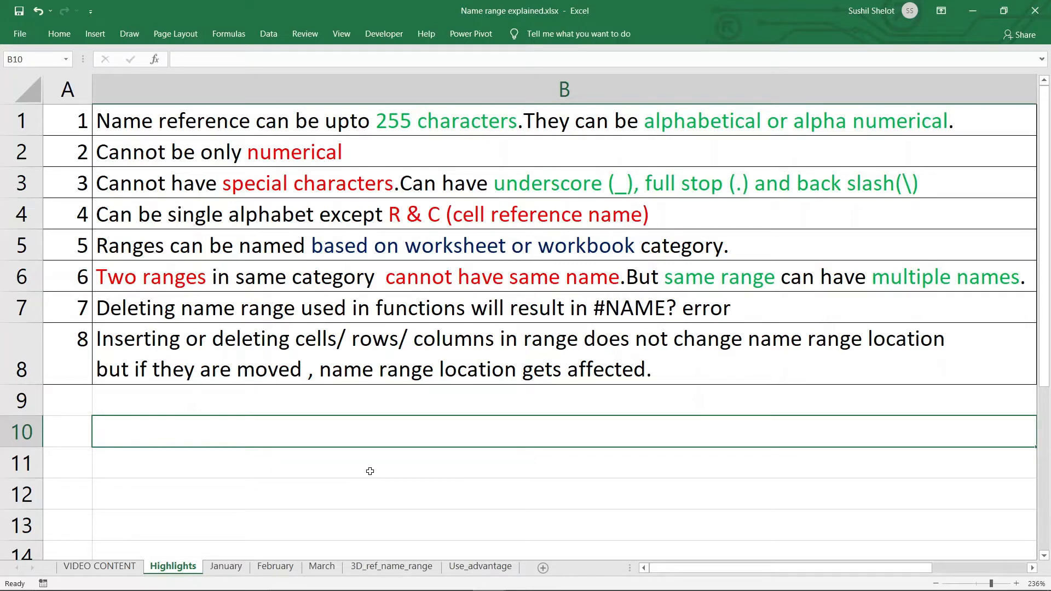
On the January sheet, name the product column B2:B7 Commadity and reselect the range to check its name.
click(224, 569)
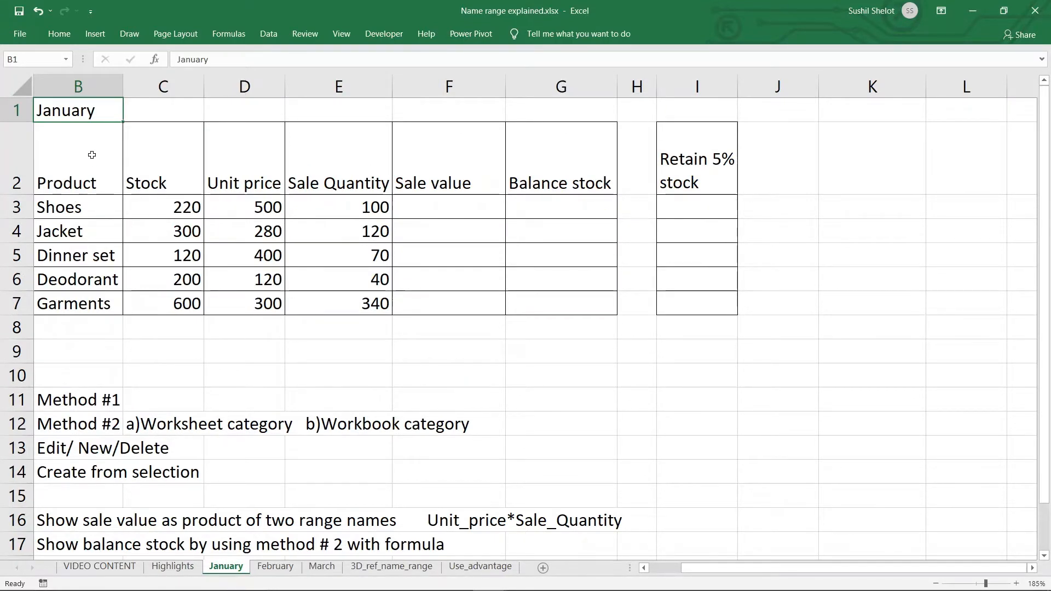
drag(91, 150, 84, 305)
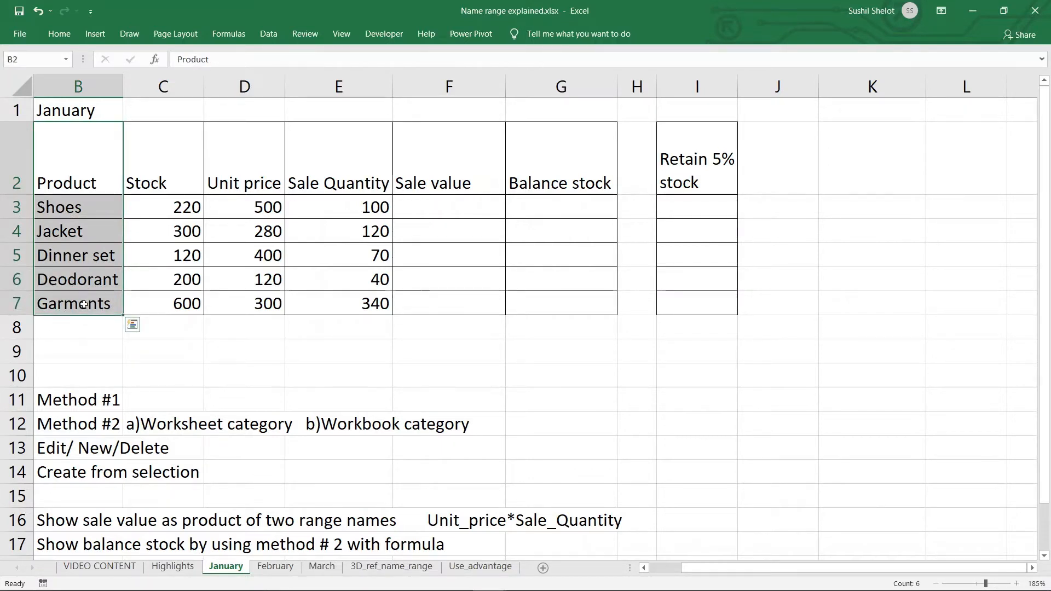
click(29, 59)
text(Comm)
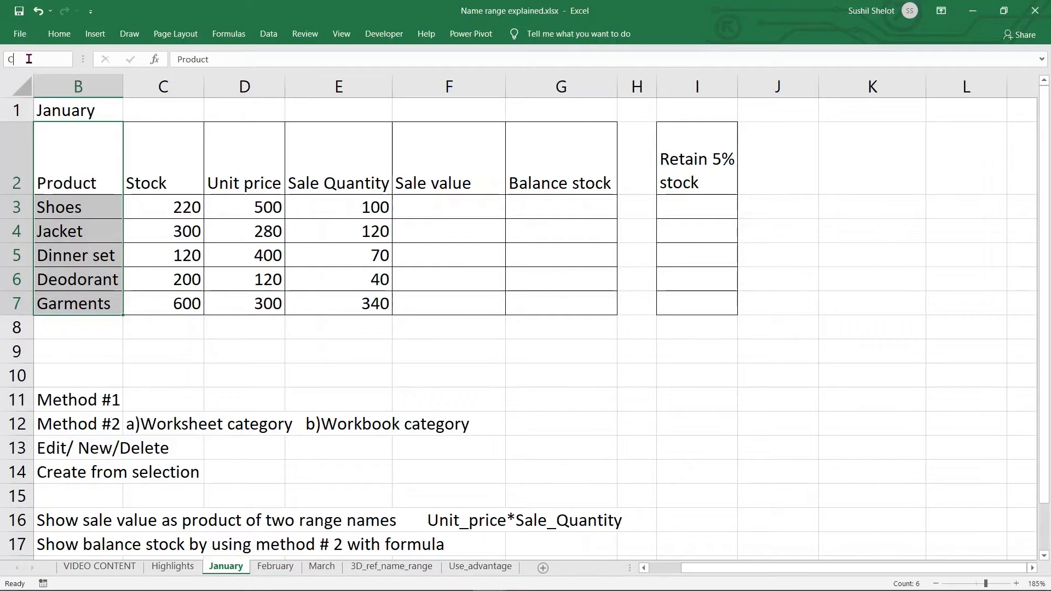
text(odity)
key(Return)
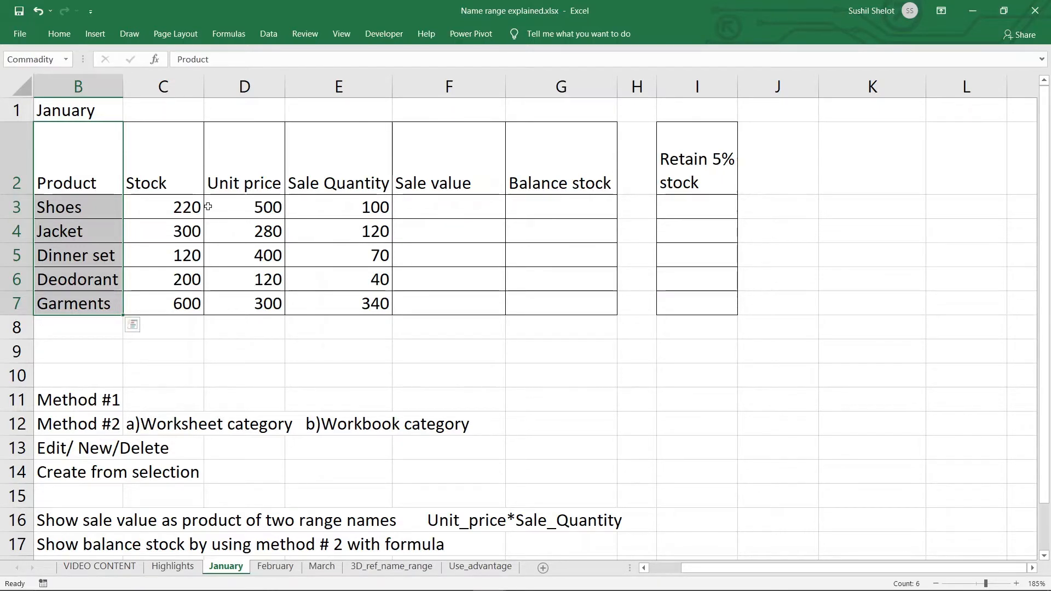
click(191, 206)
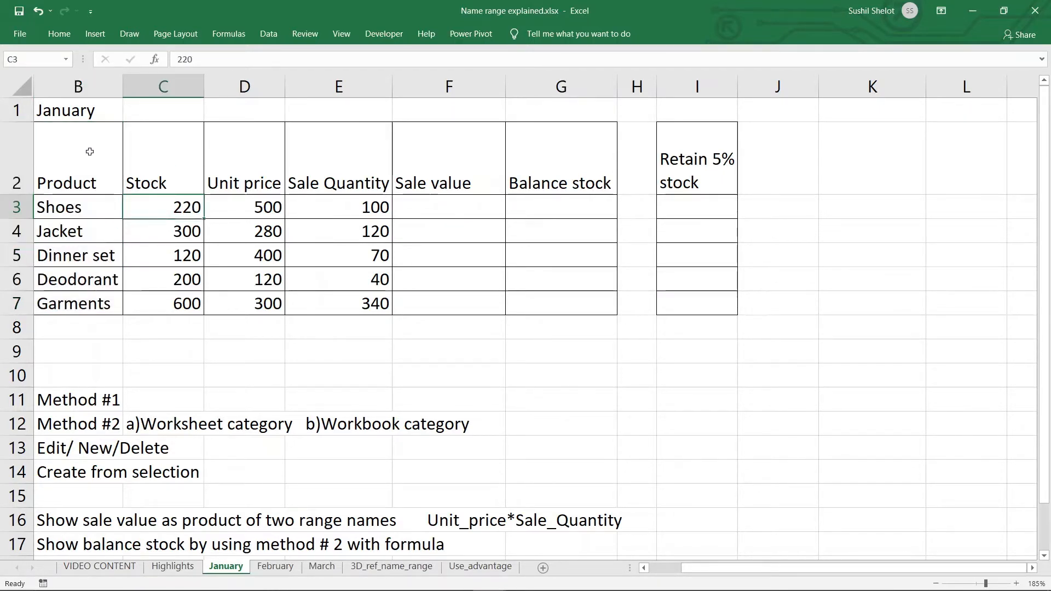
drag(87, 159, 96, 298)
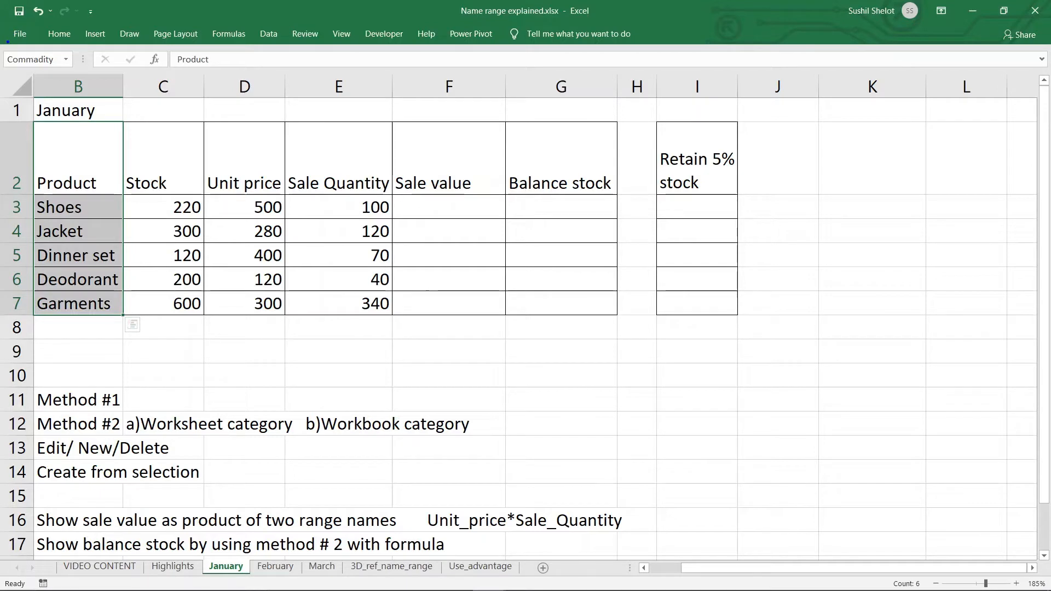
drag(5, 44, 74, 73)
Begin defining a new name, Janstock, with its scope limited to the January worksheet.
click(225, 39)
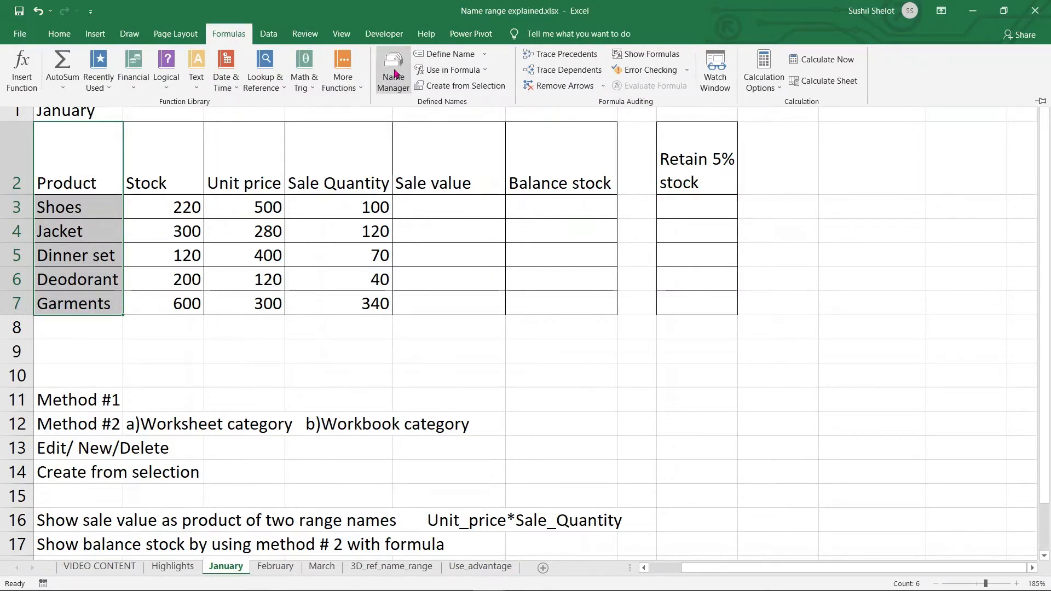
click(459, 59)
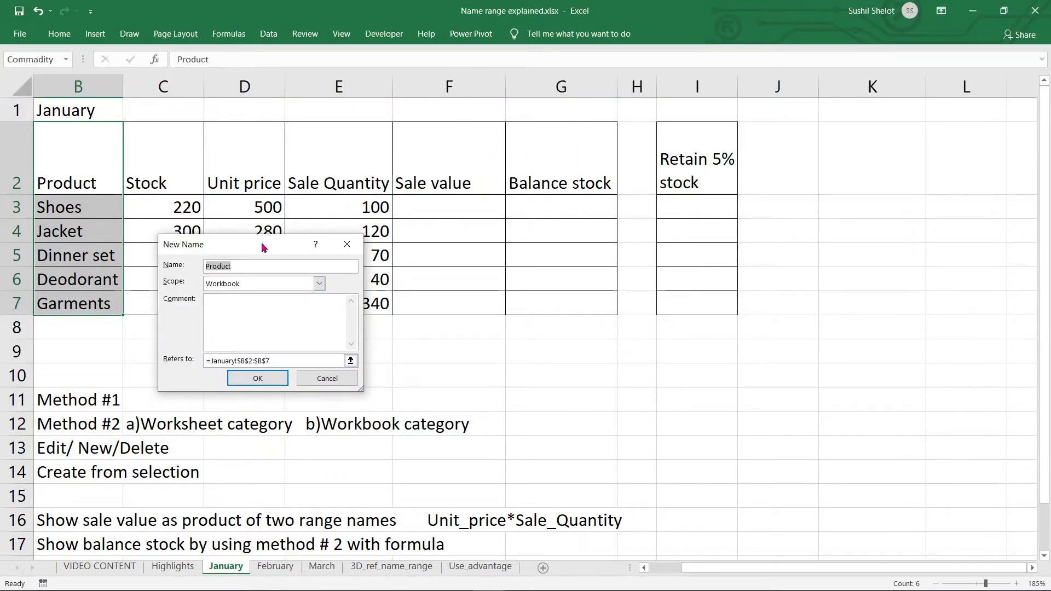
drag(263, 242, 804, 174)
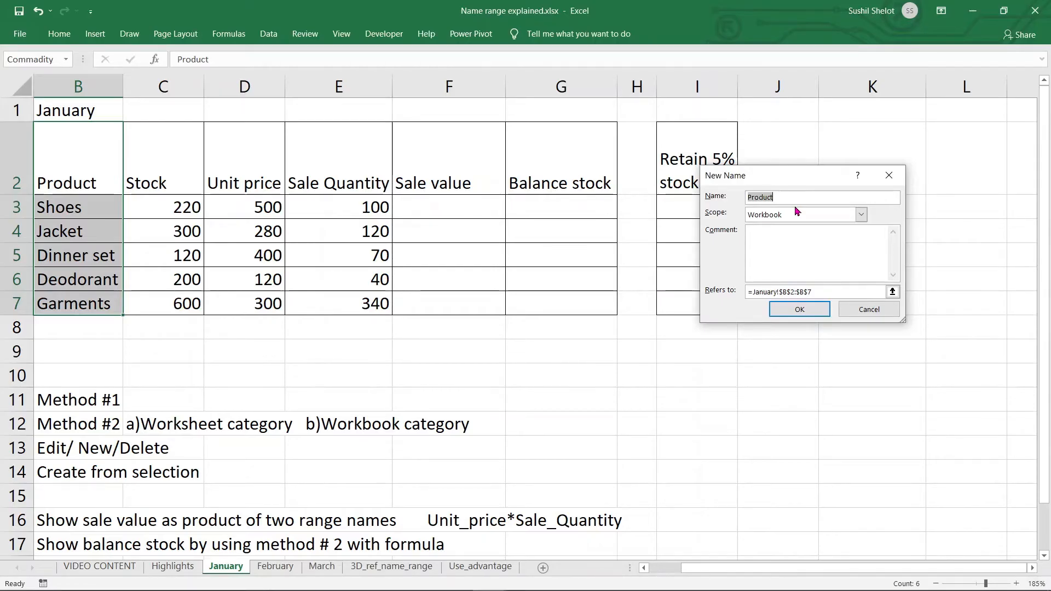
text(Janstock)
click(860, 217)
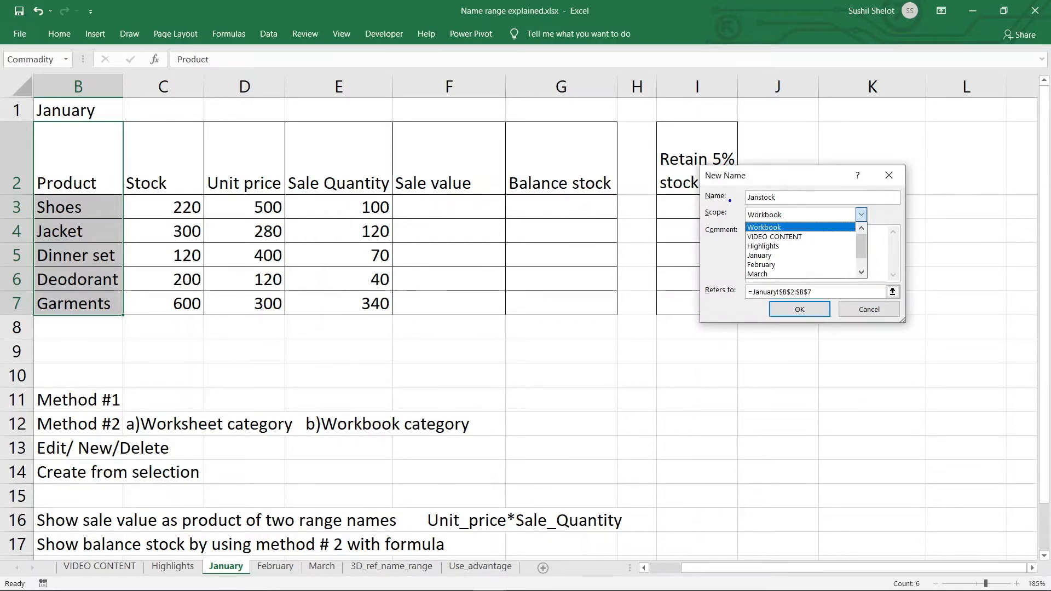
mouse_move(730, 200)
mouse_down()
mouse_move(805, 218)
mouse_move(749, 210)
mouse_up()
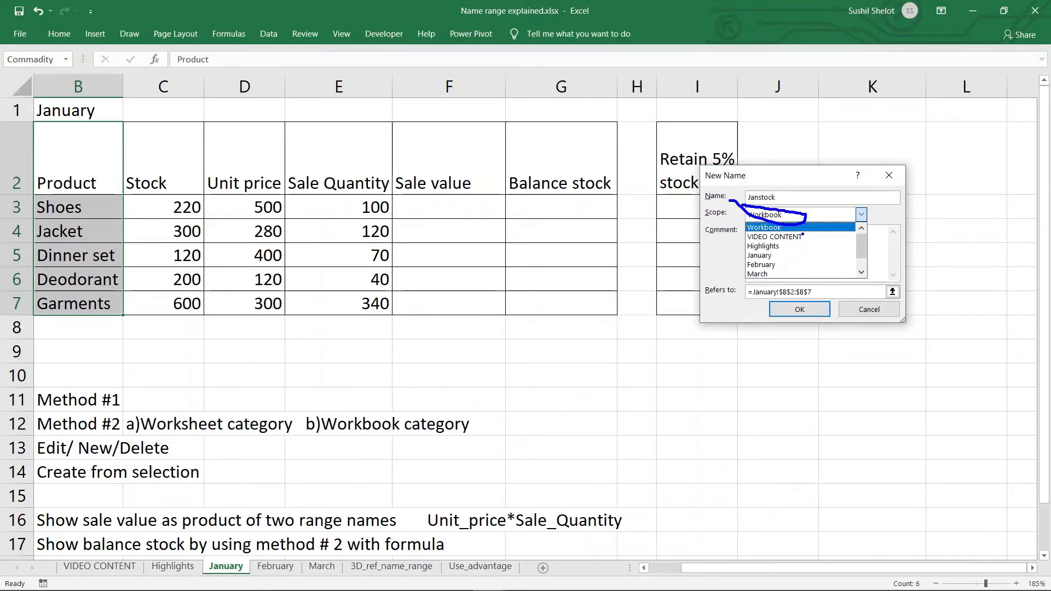
mouse_move(802, 234)
mouse_down()
mouse_move(736, 239)
mouse_move(821, 245)
mouse_move(791, 230)
mouse_move(787, 247)
mouse_move(762, 252)
mouse_move(807, 251)
mouse_up()
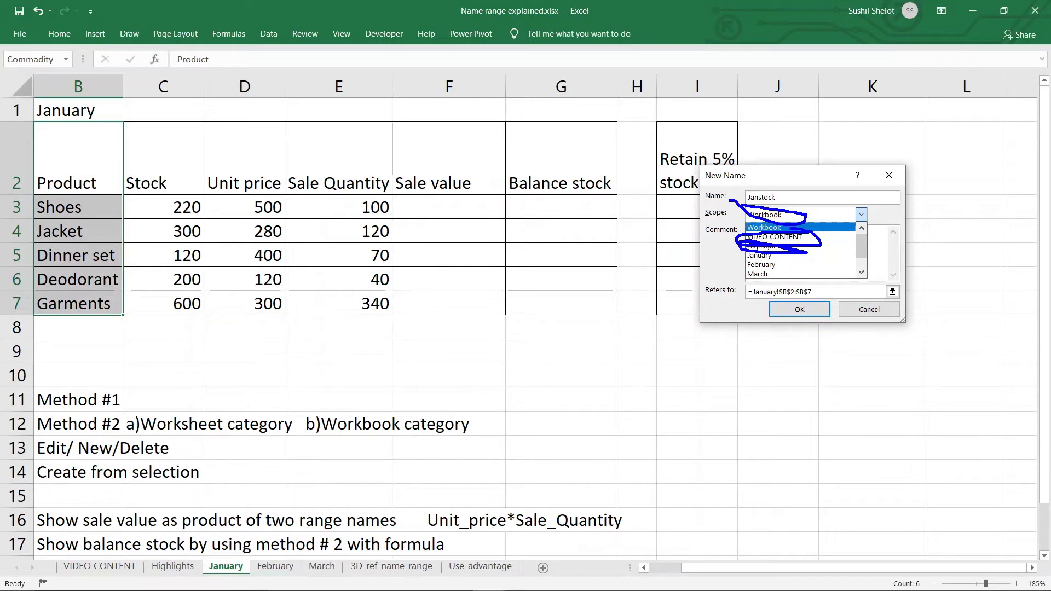
key(Escape)
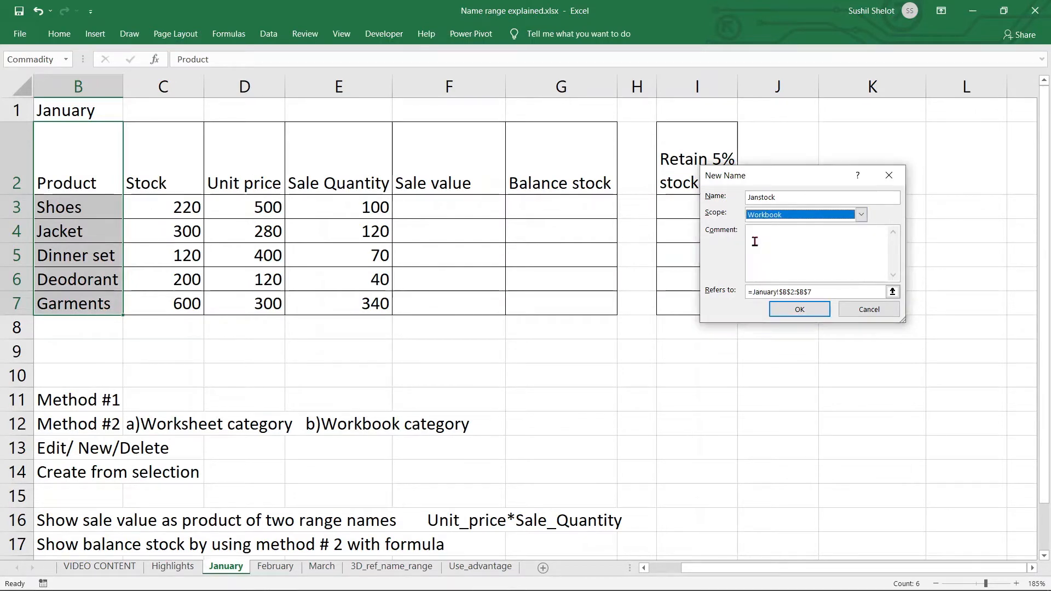
click(860, 214)
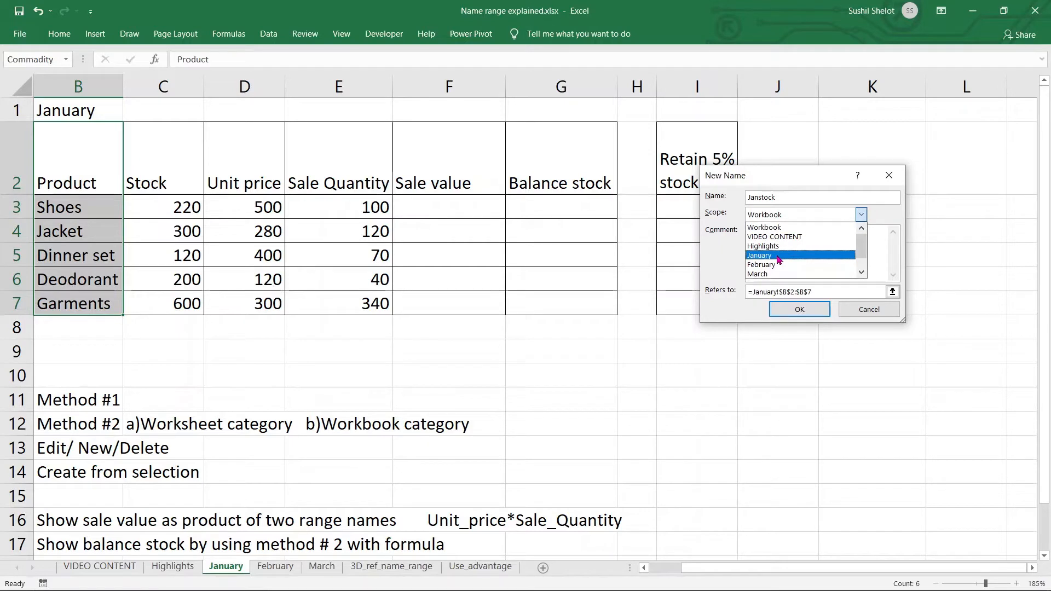
click(777, 259)
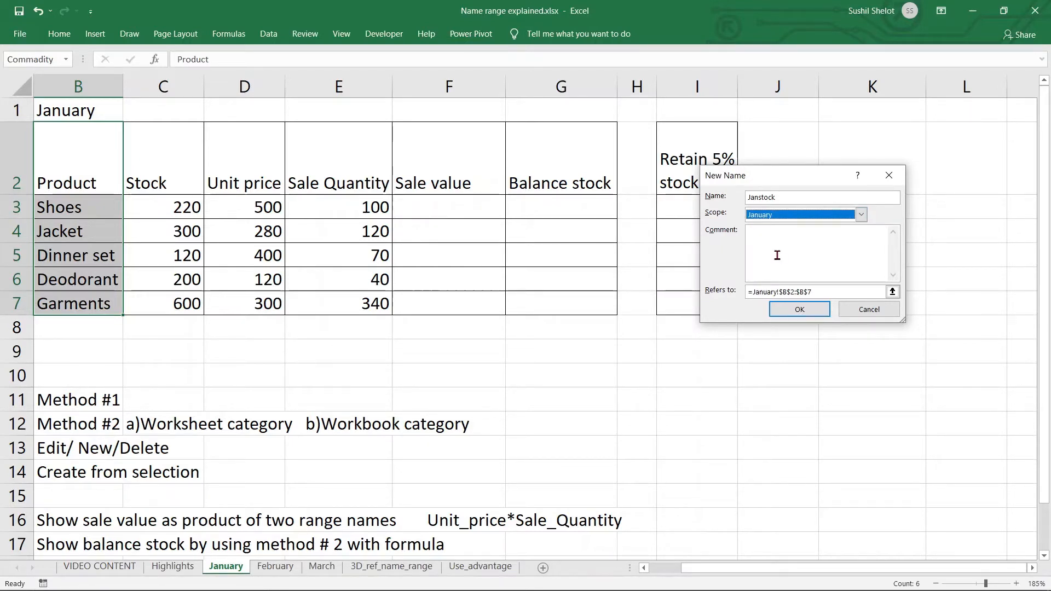
Make Janstock refer to the stock values in C3:C7, create the name, and reselect those cells to check it.
click(892, 295)
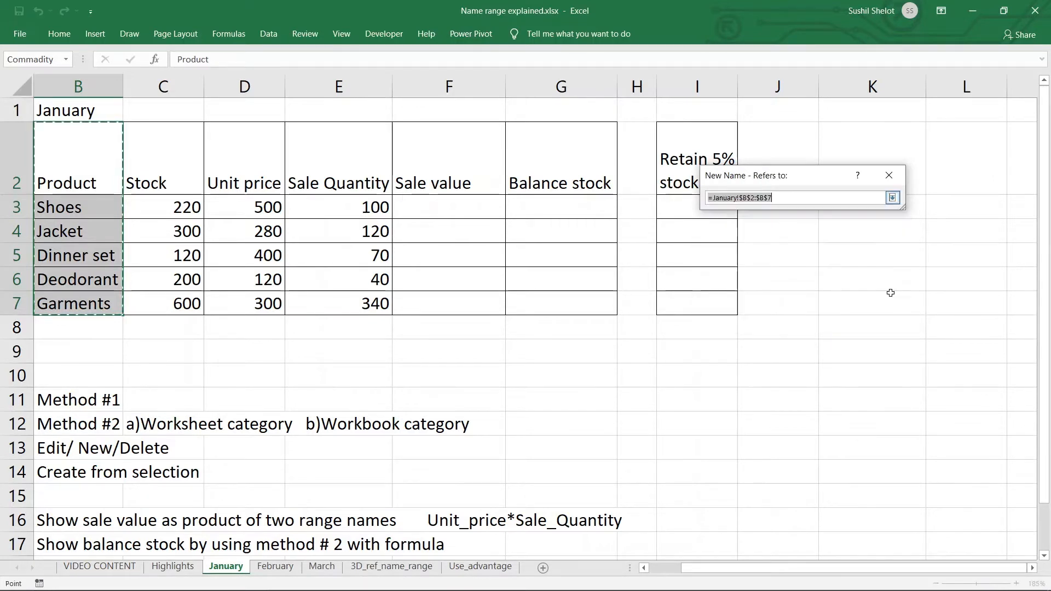
drag(188, 207, 196, 303)
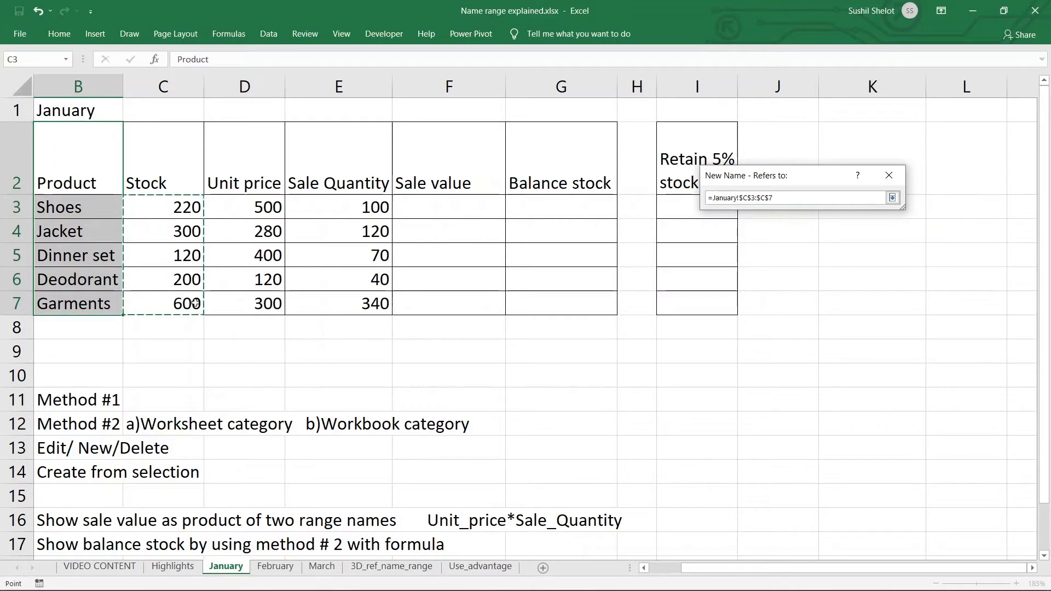
key(Return)
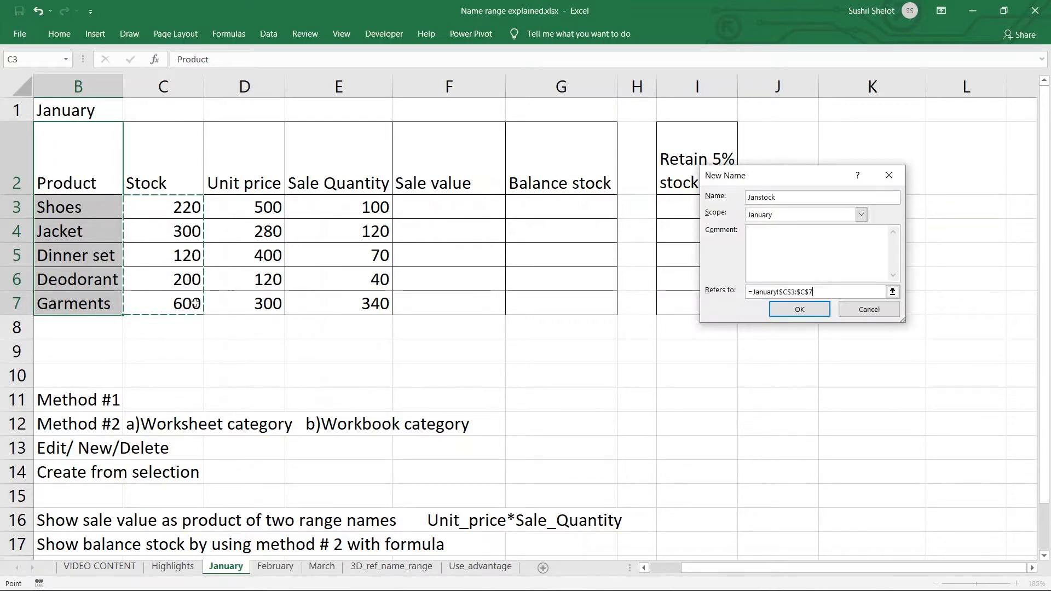
click(799, 311)
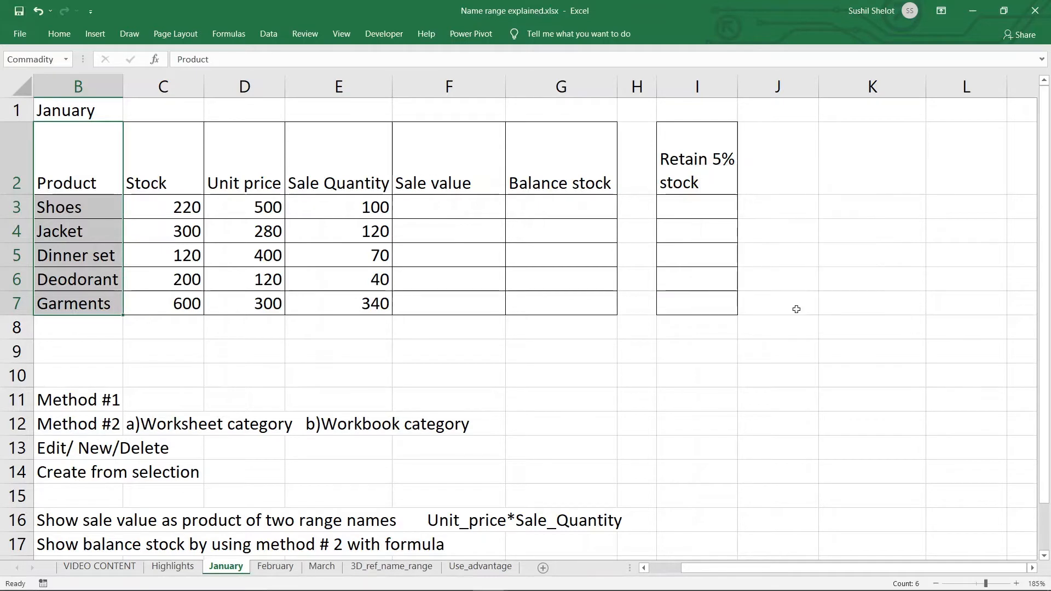
click(334, 364)
drag(187, 212, 180, 306)
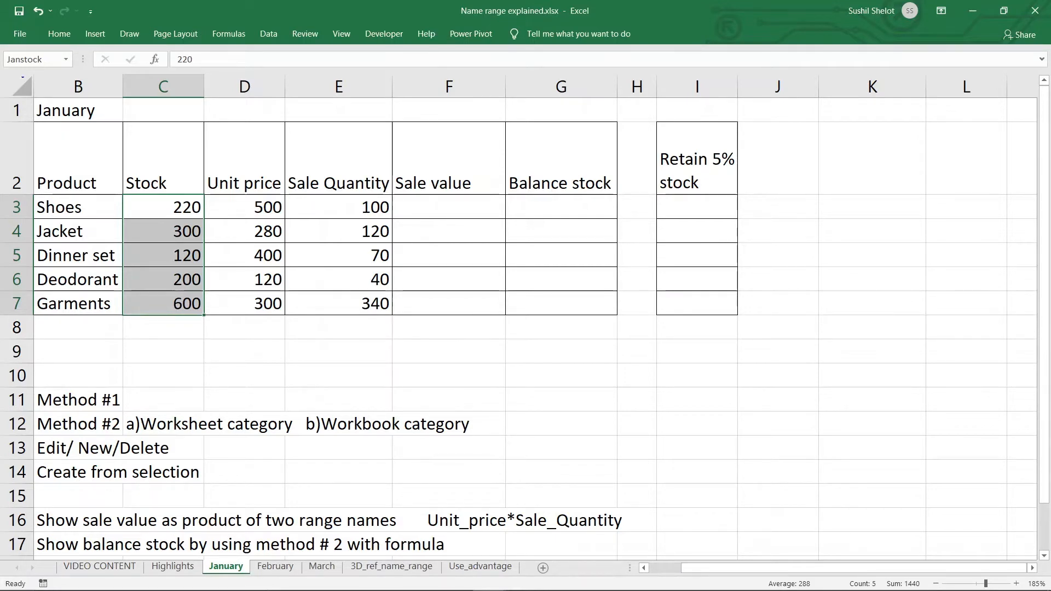
mouse_move(9, 44)
mouse_down()
mouse_move(3, 66)
mouse_move(73, 69)
mouse_move(8, 46)
mouse_up()
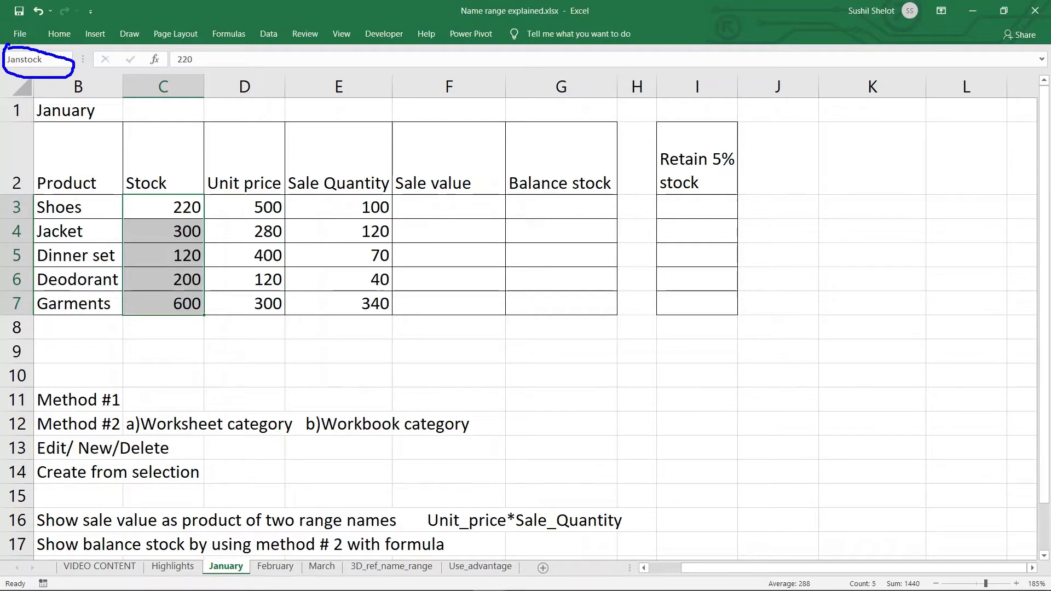
key(Escape)
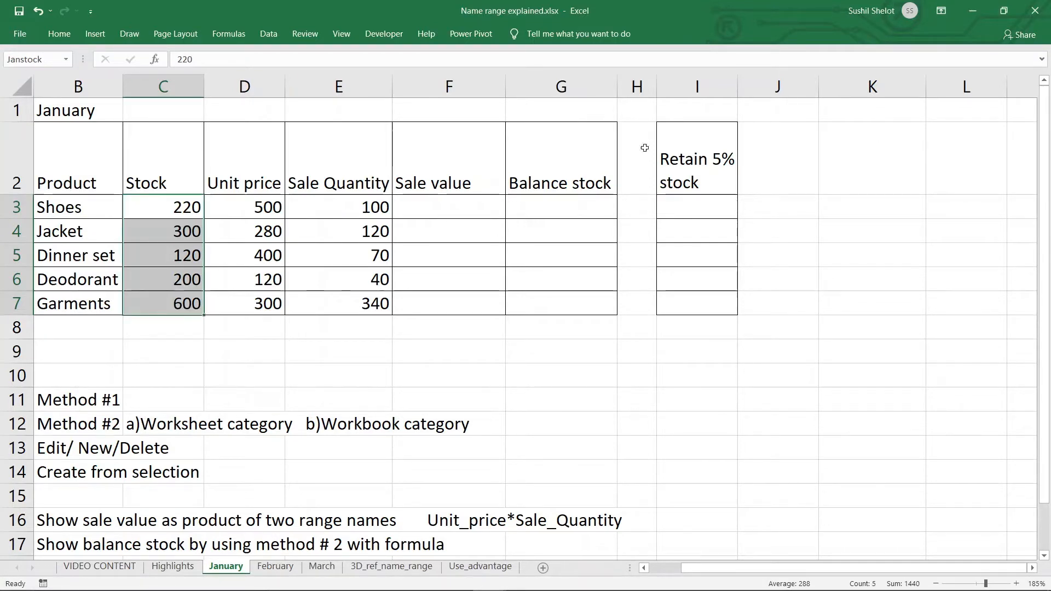
Compare the lists of defined names available on the January and February sheets, returning to January.
click(733, 204)
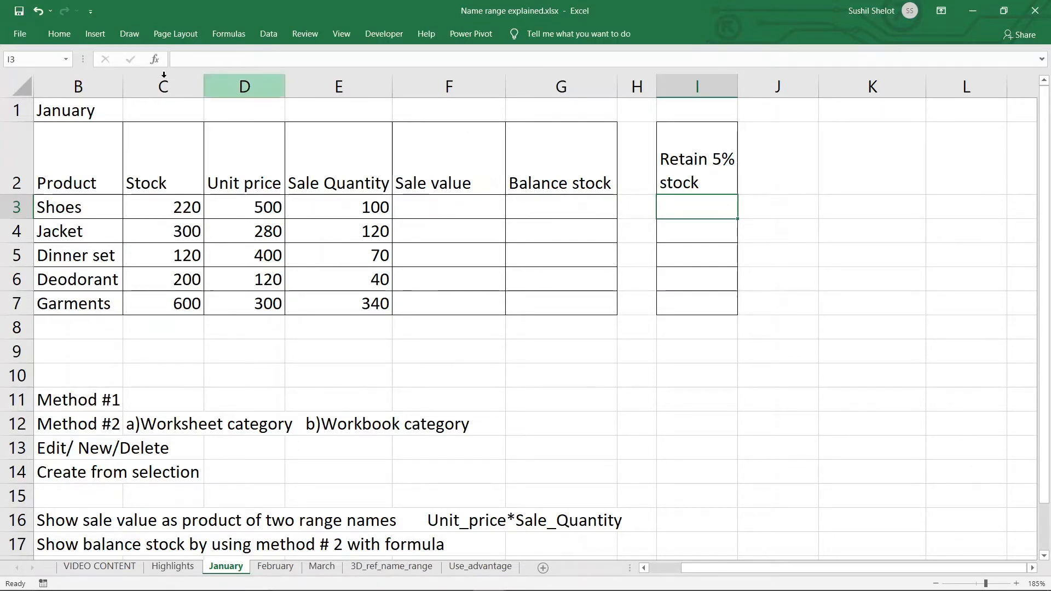
click(66, 61)
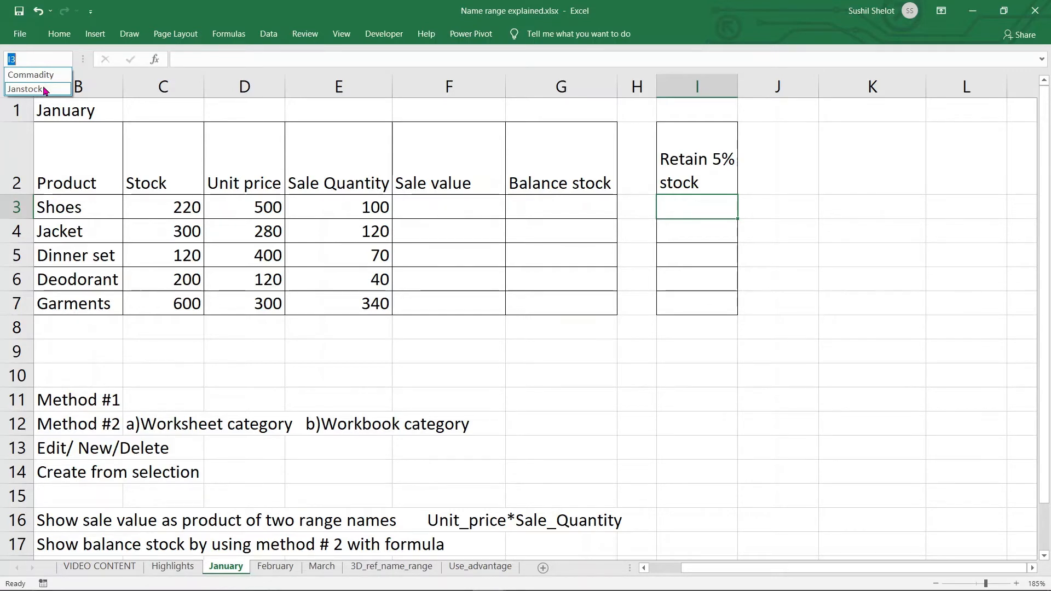
click(285, 570)
click(285, 570)
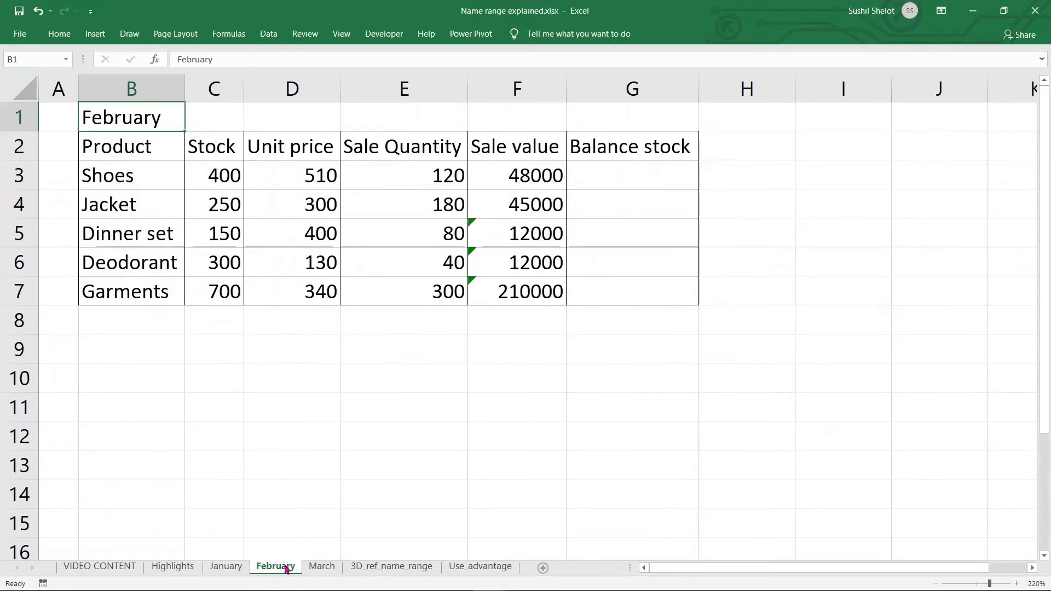
click(66, 60)
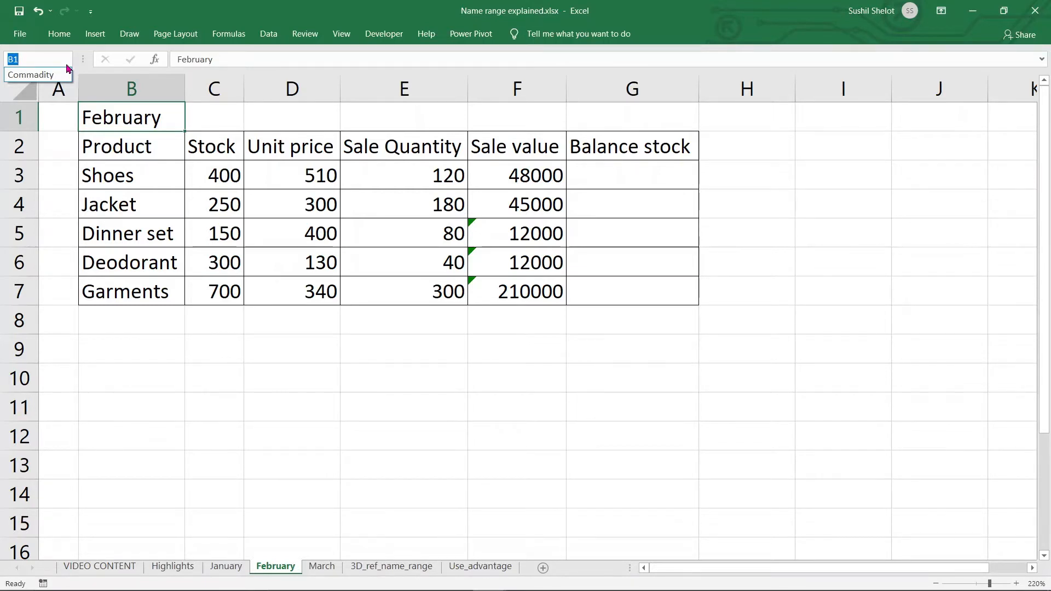
click(234, 568)
click(234, 569)
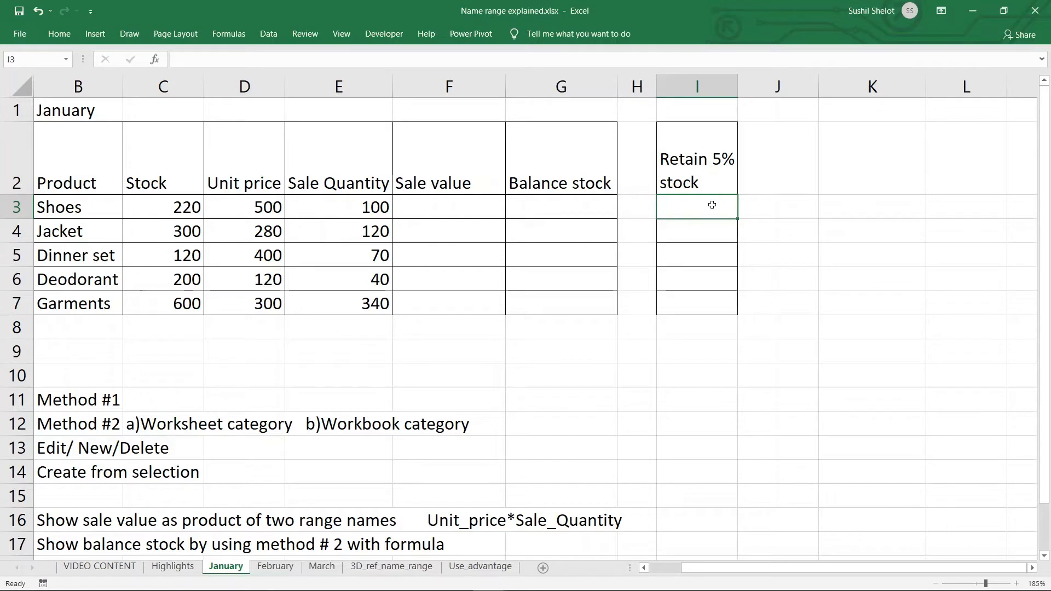
Enter the formula =Janstock*0.05 in cell I3 under Retain 5% stock, and select that cell again.
drag(198, 201, 187, 315)
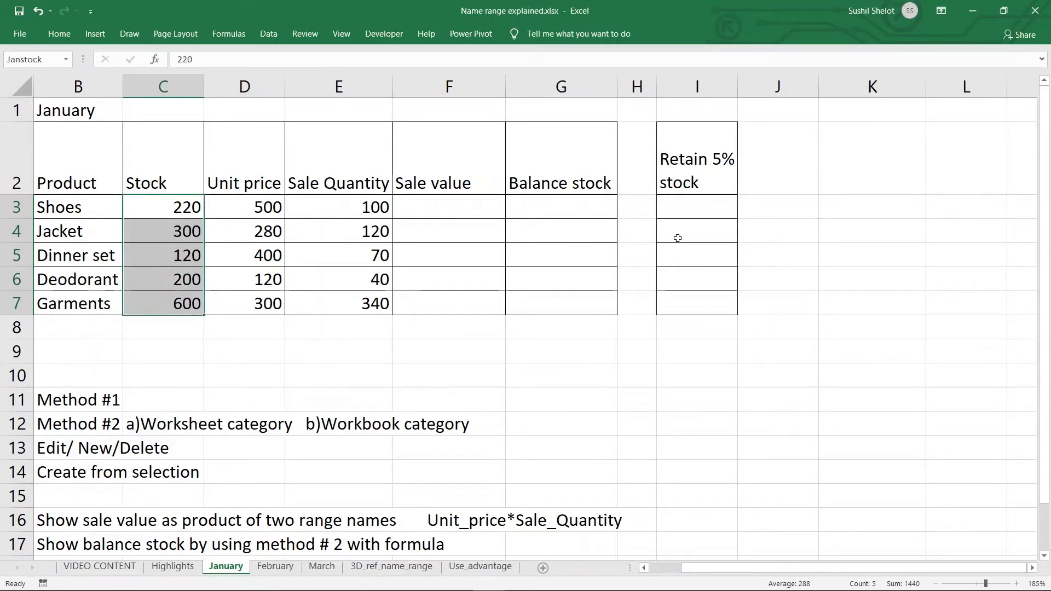
click(685, 208)
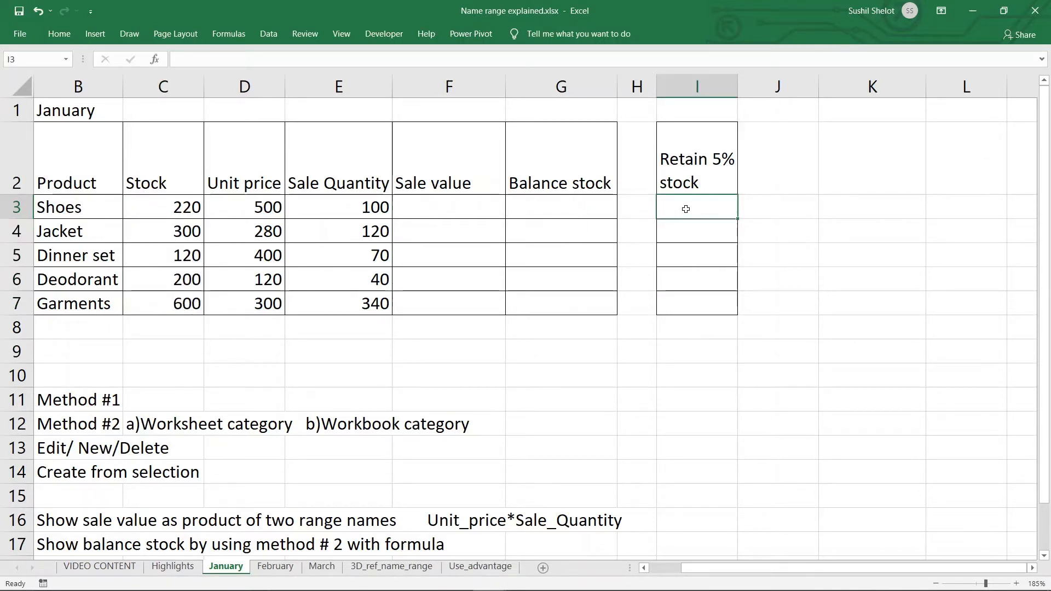
text(=)
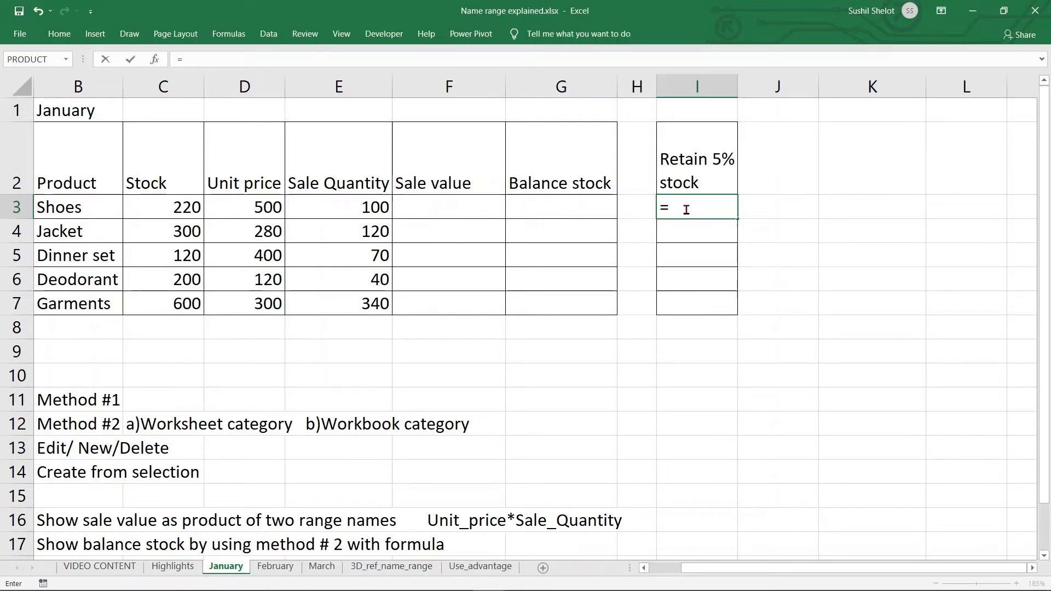
text(Jan)
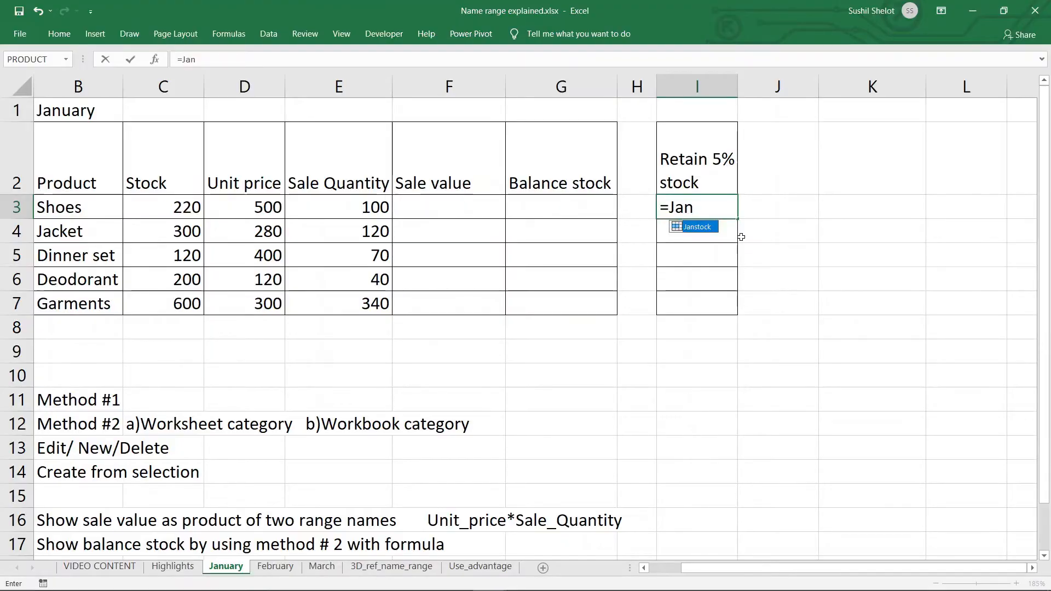
double_click(709, 233)
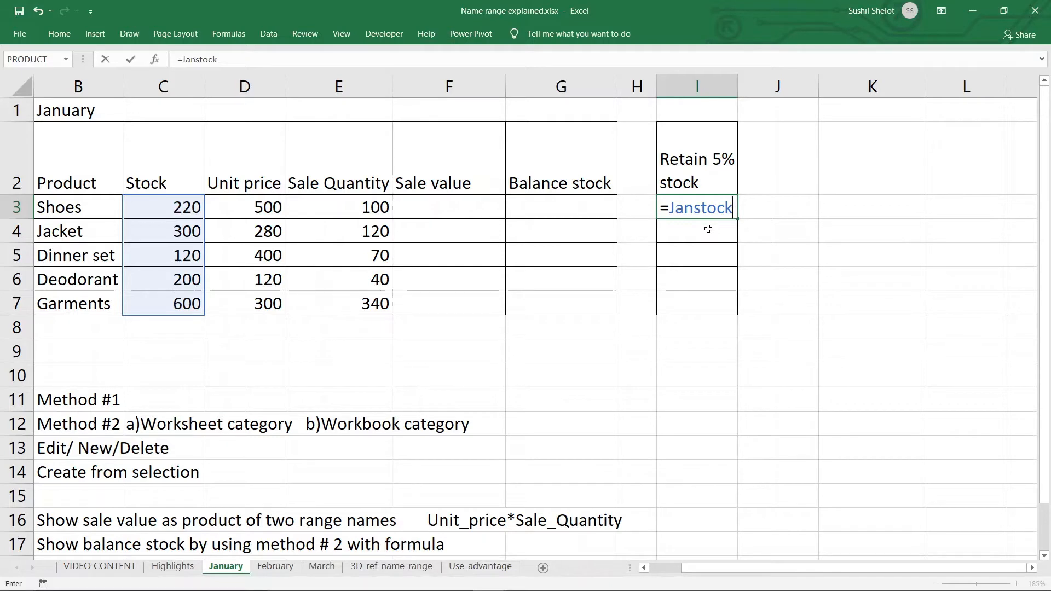
text(*0.05)
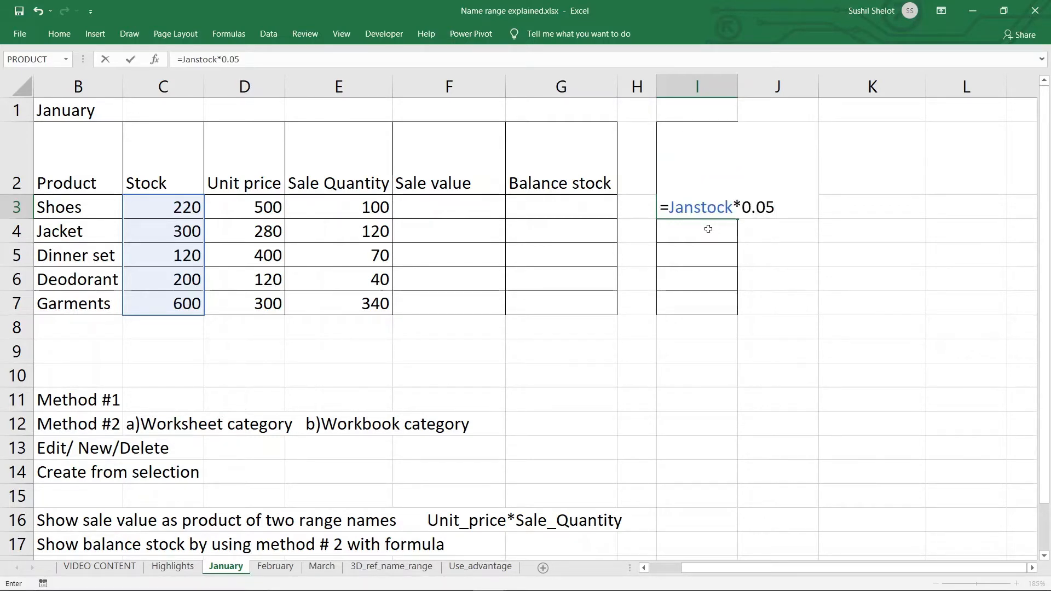
key(Return)
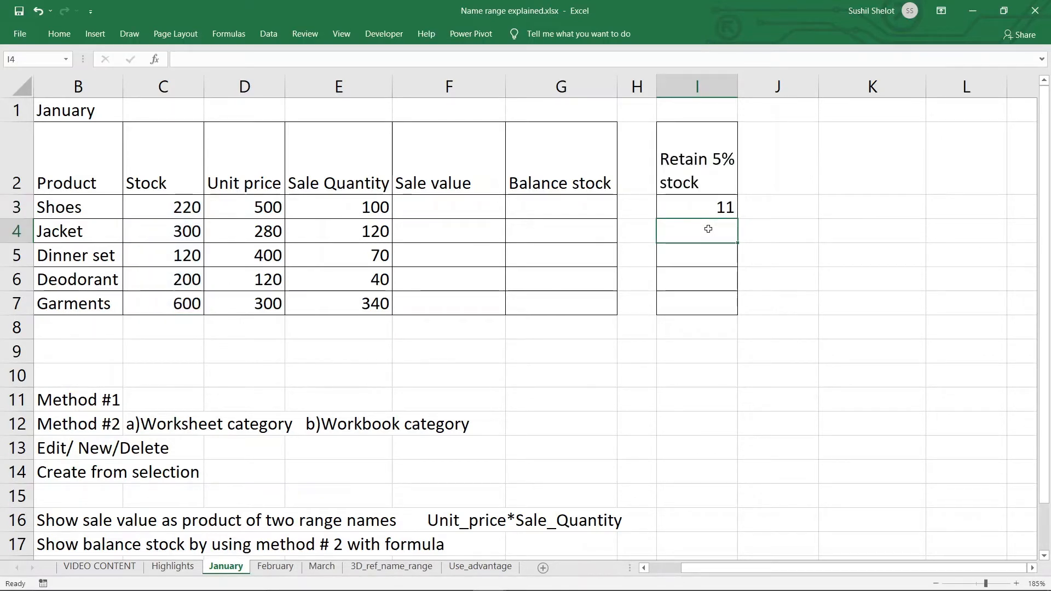
click(718, 208)
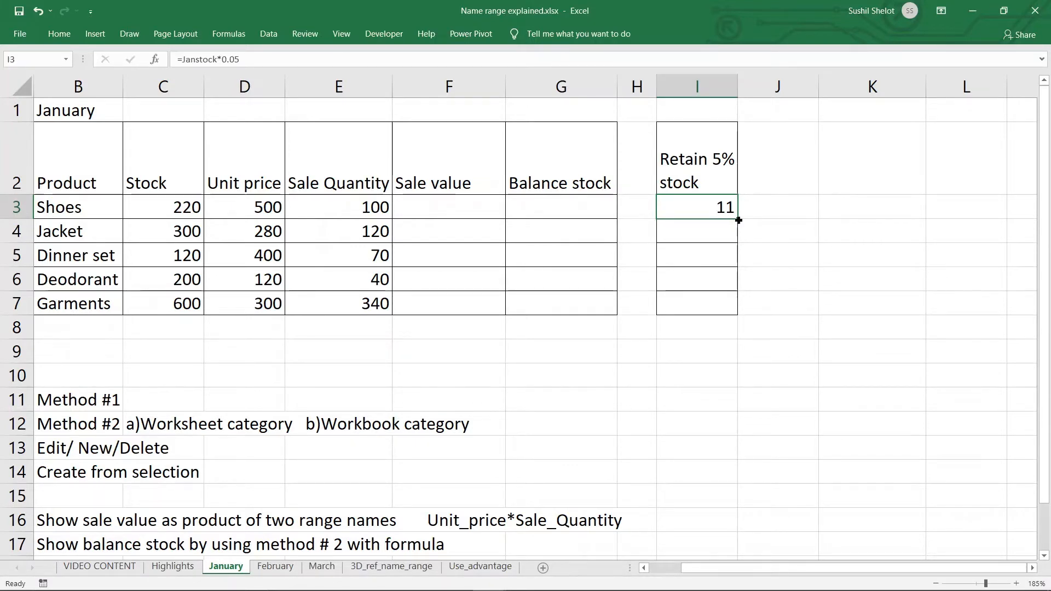
Fill the =Janstock*0.05 formula from I3 down to I7 and check the copied formulas.
drag(735, 221, 739, 316)
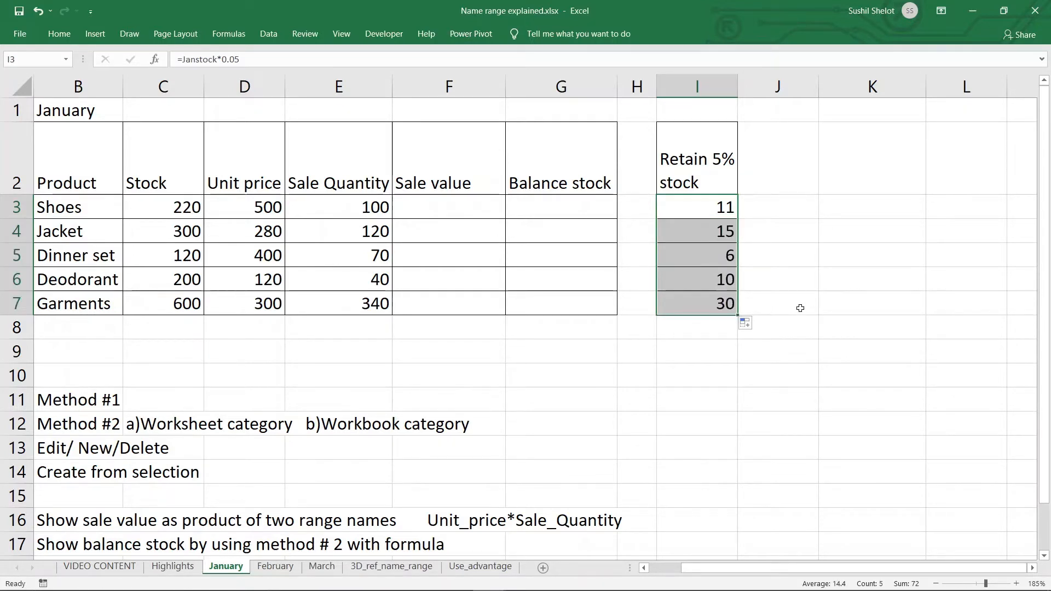
click(704, 231)
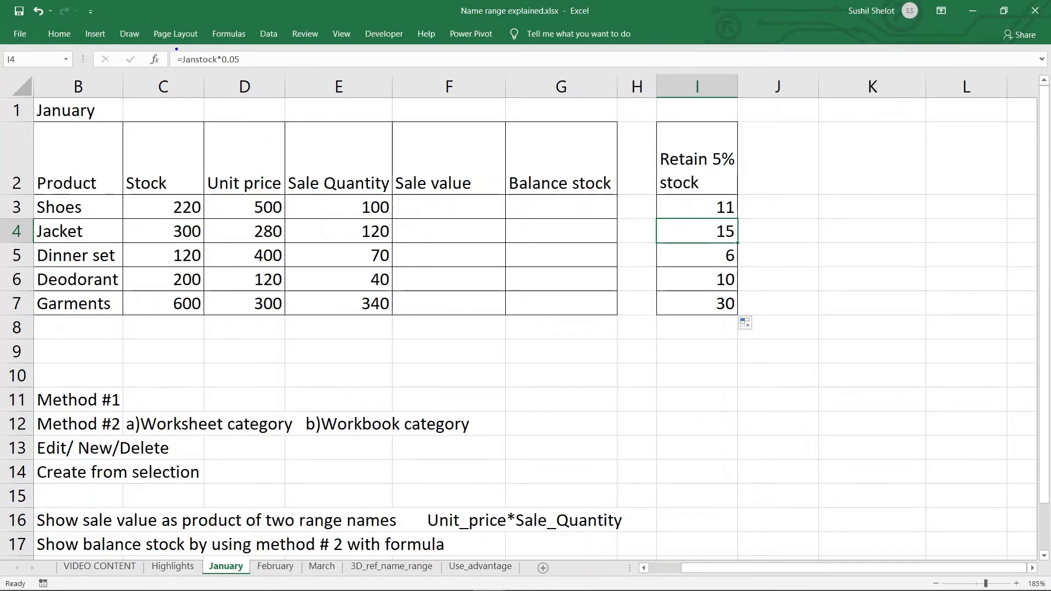
drag(168, 46, 257, 75)
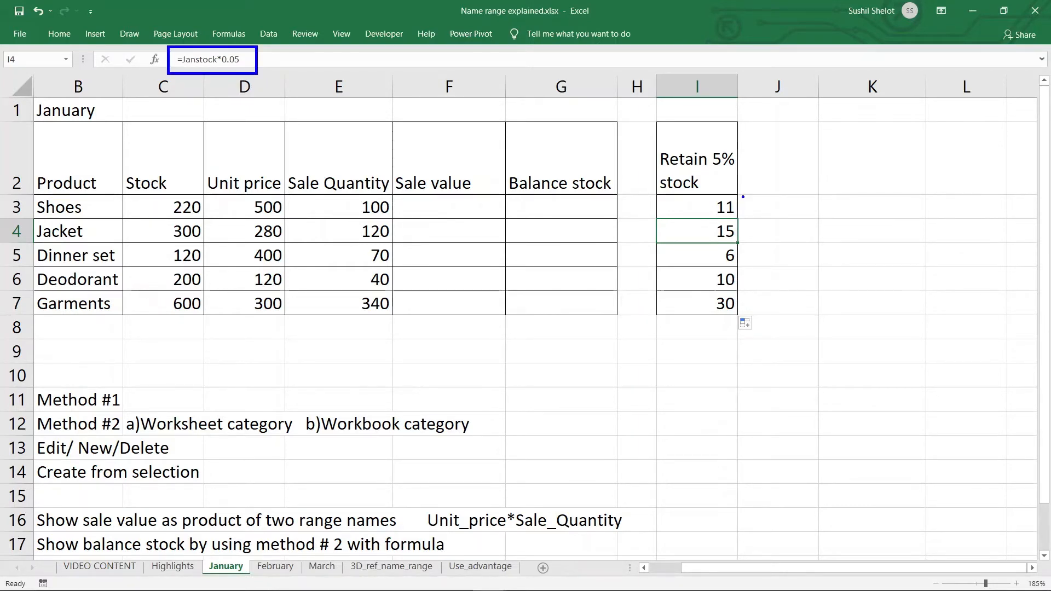
click(731, 256)
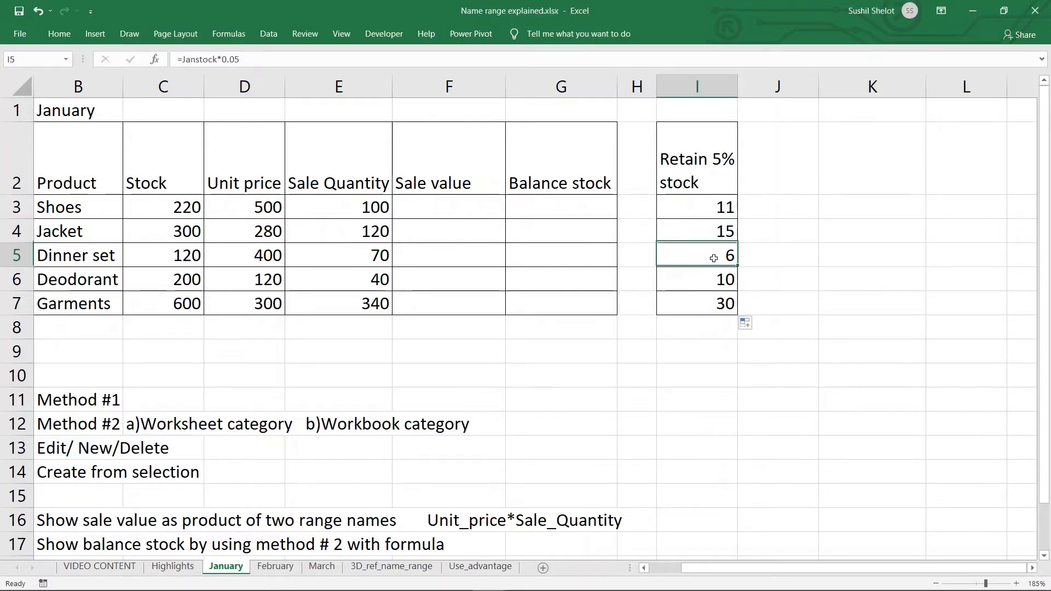
key(Down)
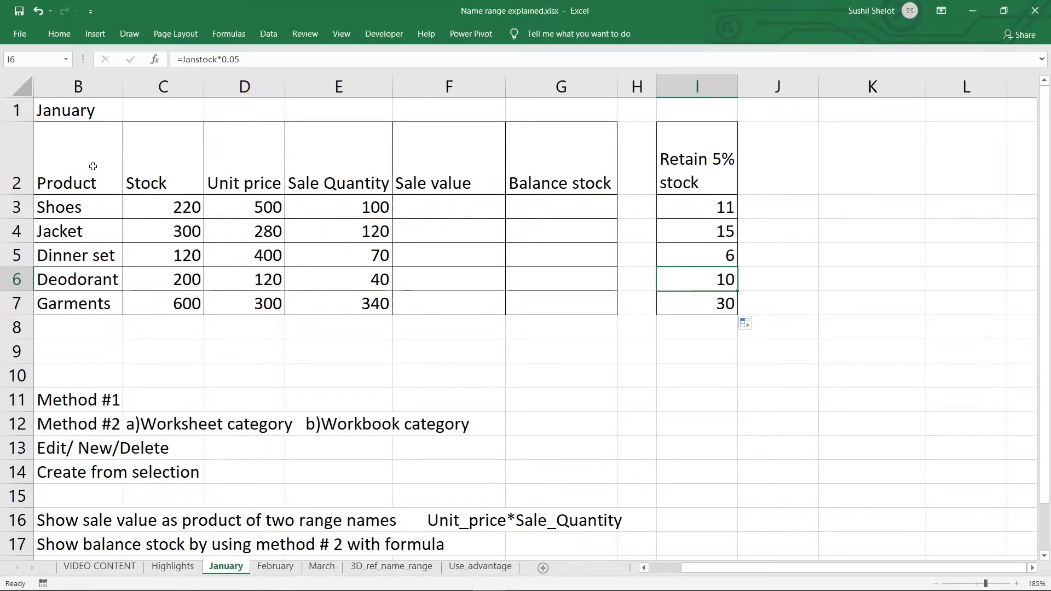
Select the product cells B2:B7 and review the Commadity and Janstock entries with their ranges and scopes in the Name Manager.
drag(93, 166, 83, 302)
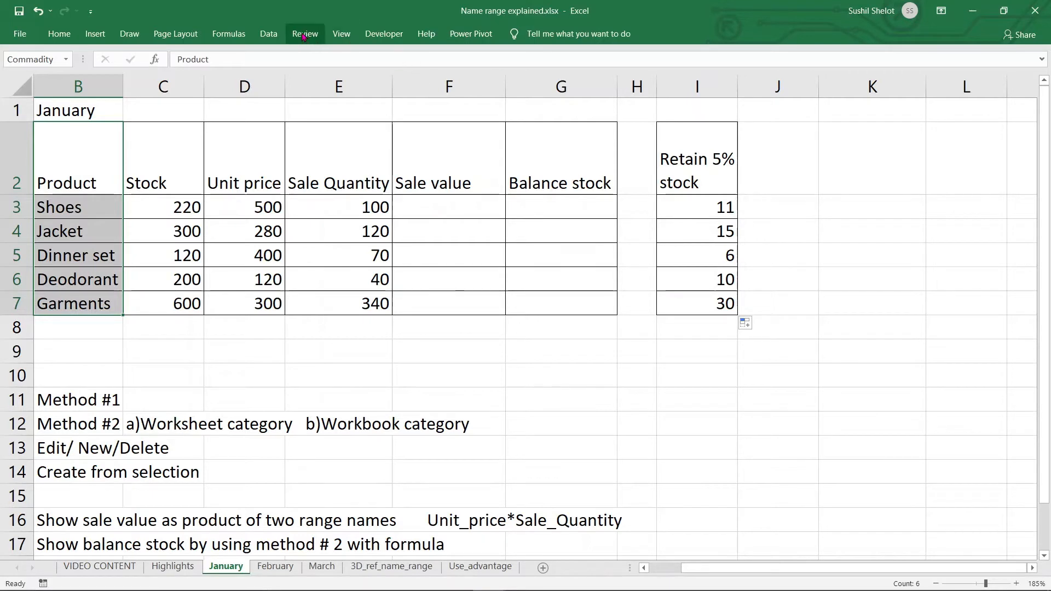
click(234, 37)
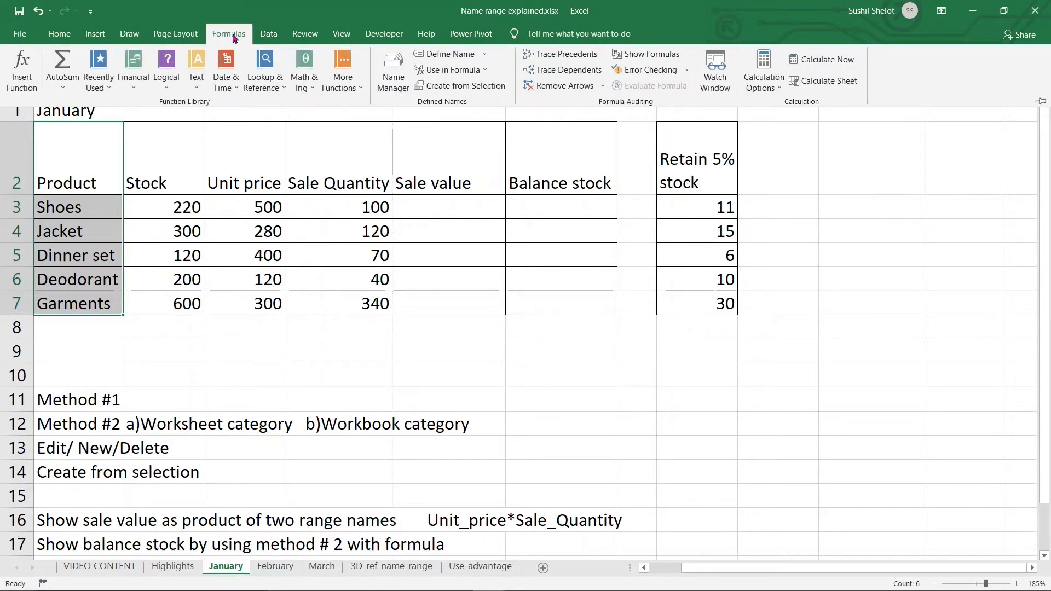
click(392, 67)
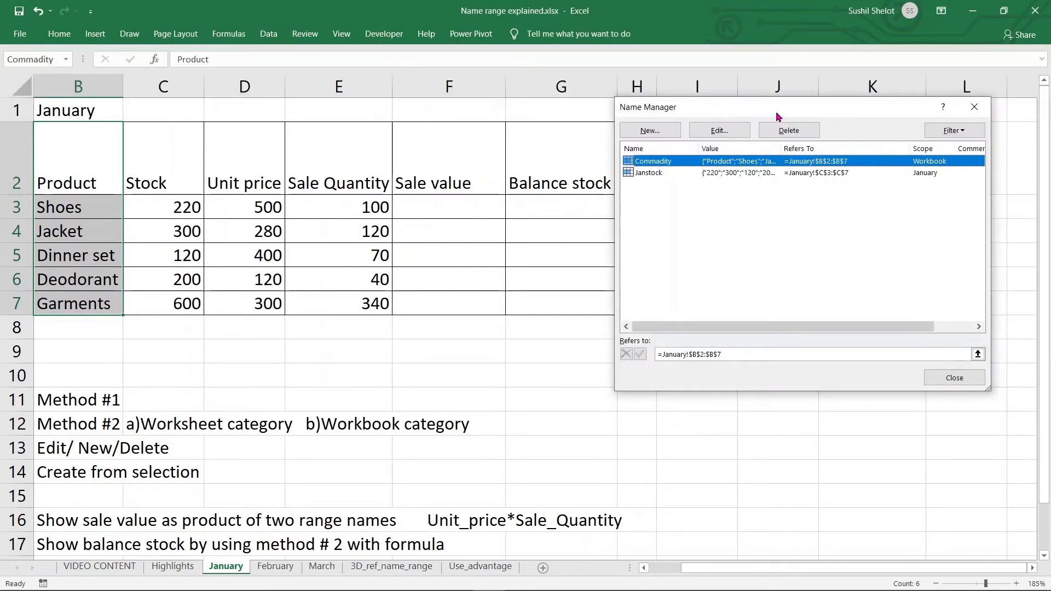
drag(777, 116, 421, 202)
drag(586, 262, 767, 129)
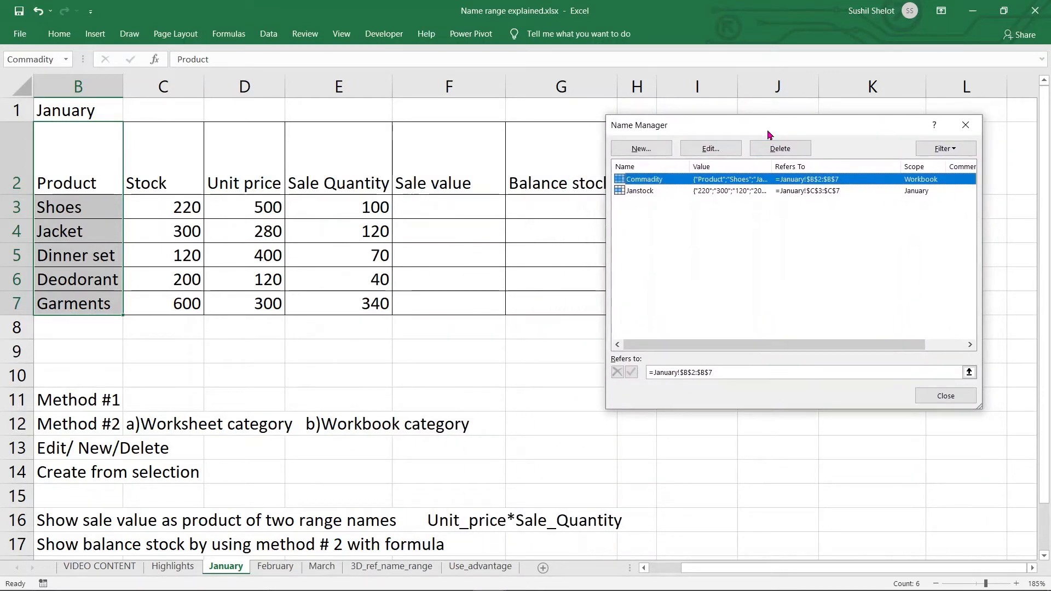
click(652, 192)
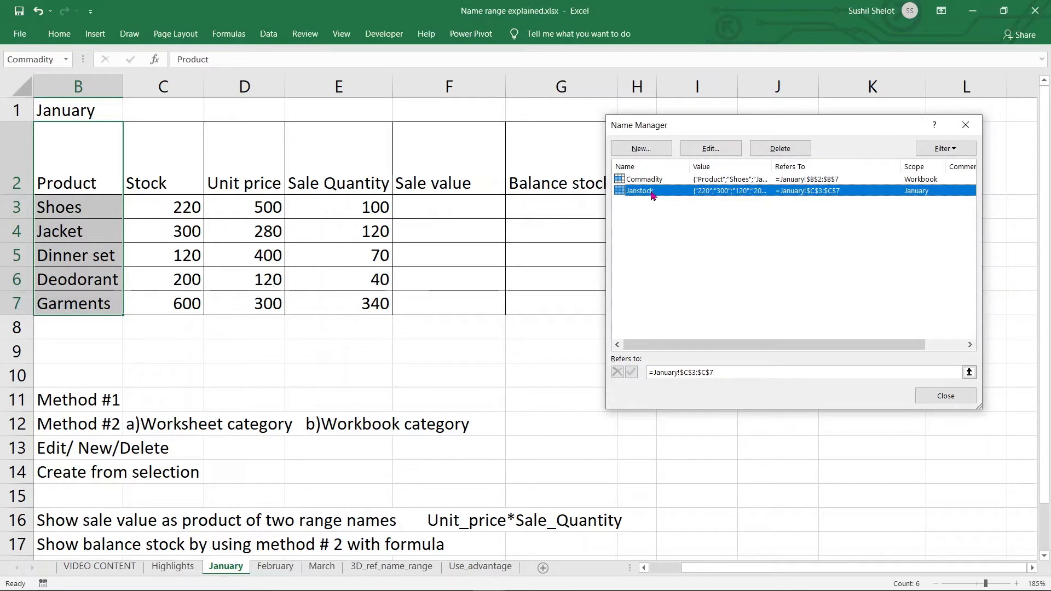
click(651, 180)
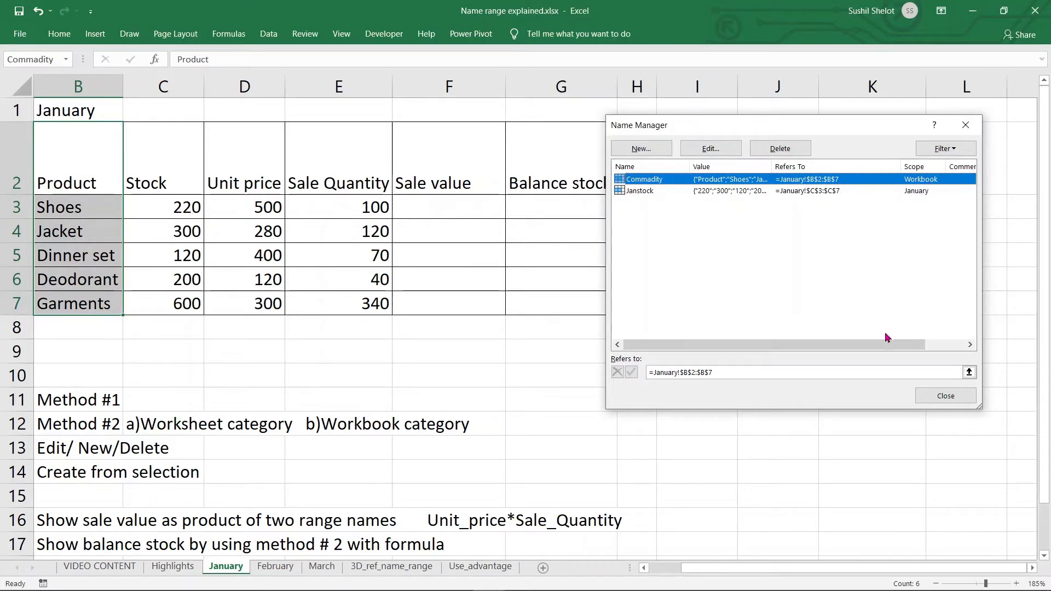
drag(882, 345, 768, 346)
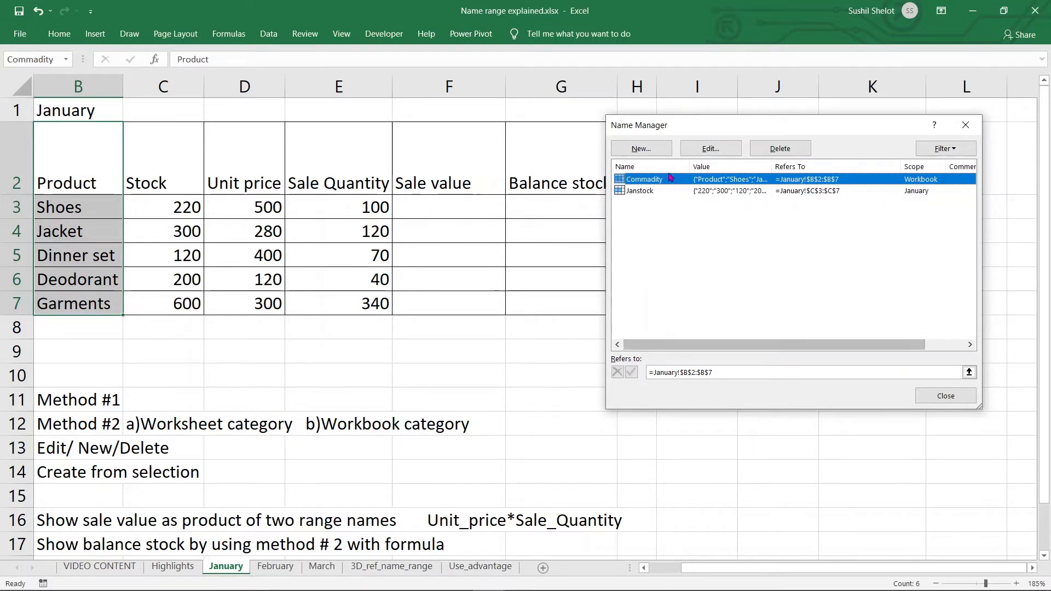
click(652, 150)
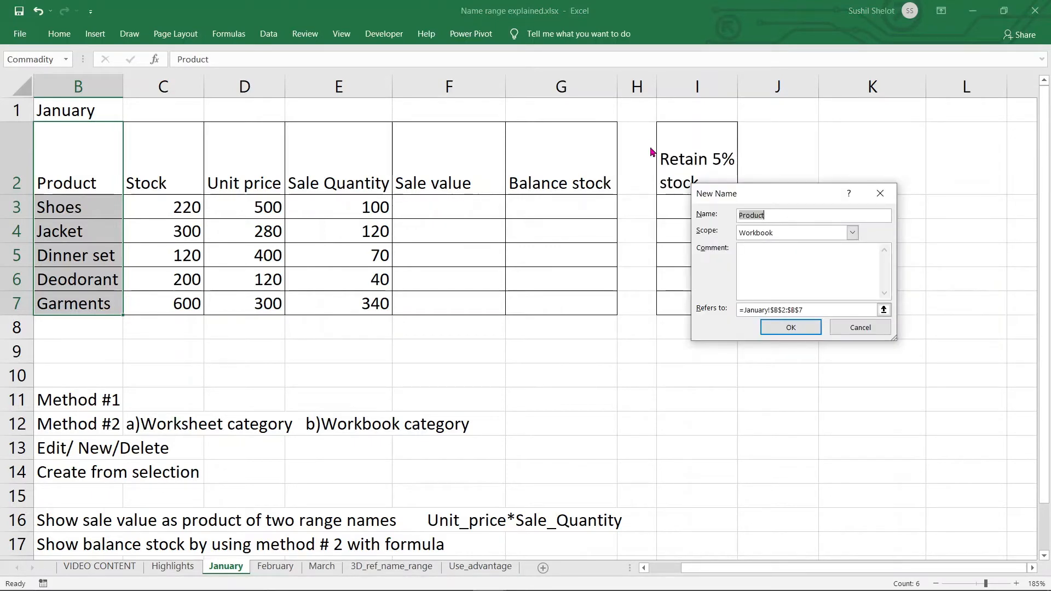
click(774, 257)
click(858, 329)
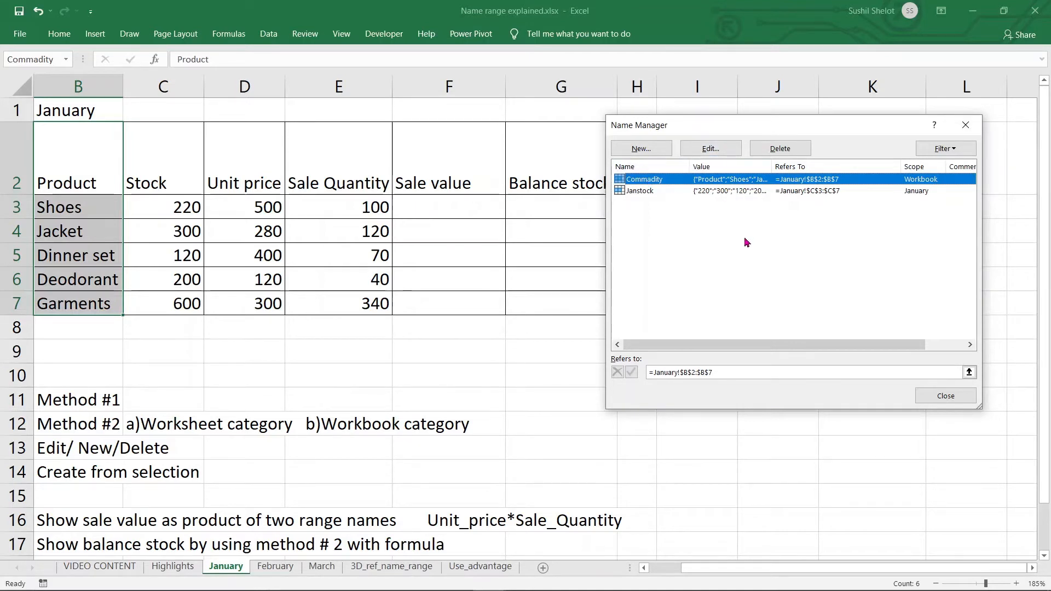
Delete the workbook-scoped name Commadity.
click(785, 154)
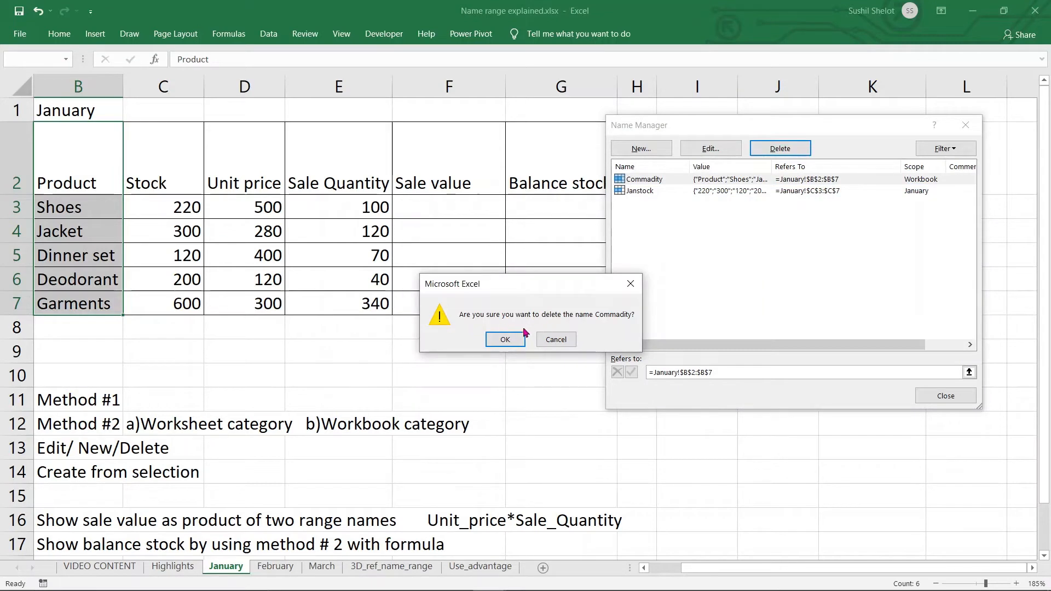
click(506, 341)
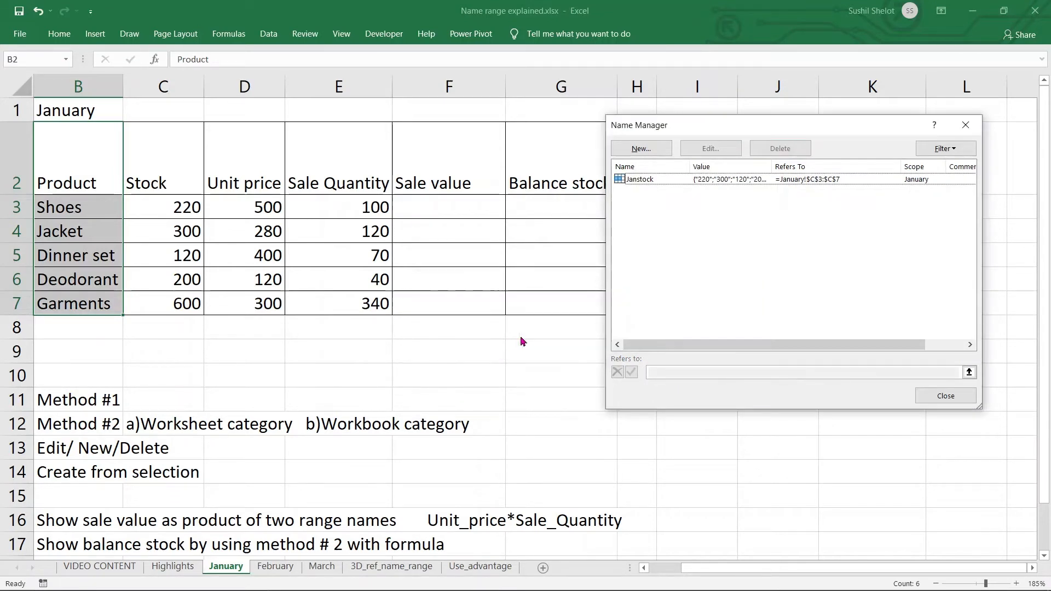
Edit the name Janstock so it refers to cells C3:C8 on the January sheet.
click(670, 183)
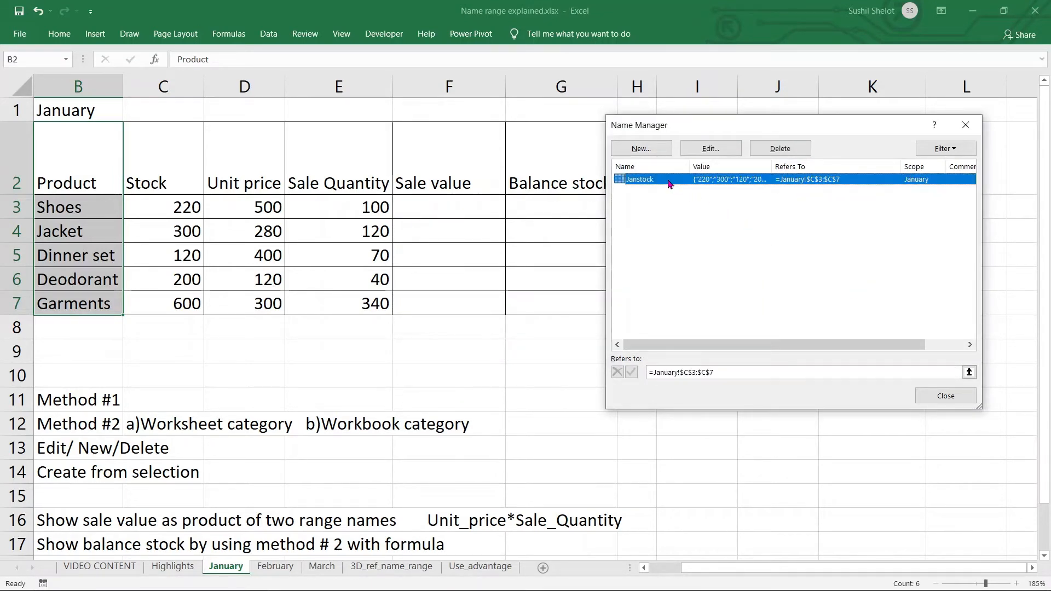
click(710, 149)
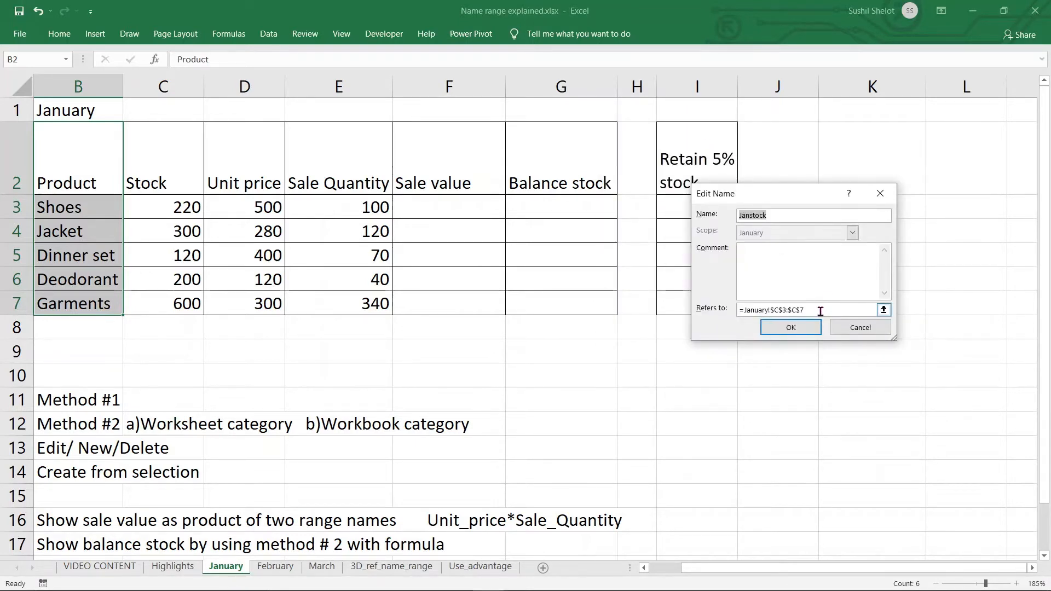
click(883, 311)
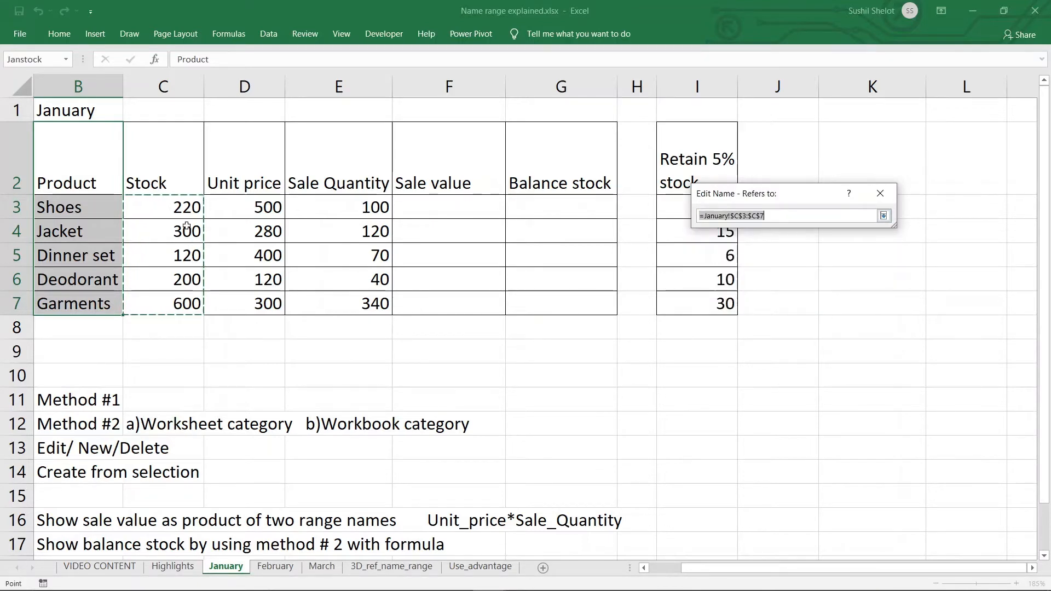
drag(184, 208, 186, 335)
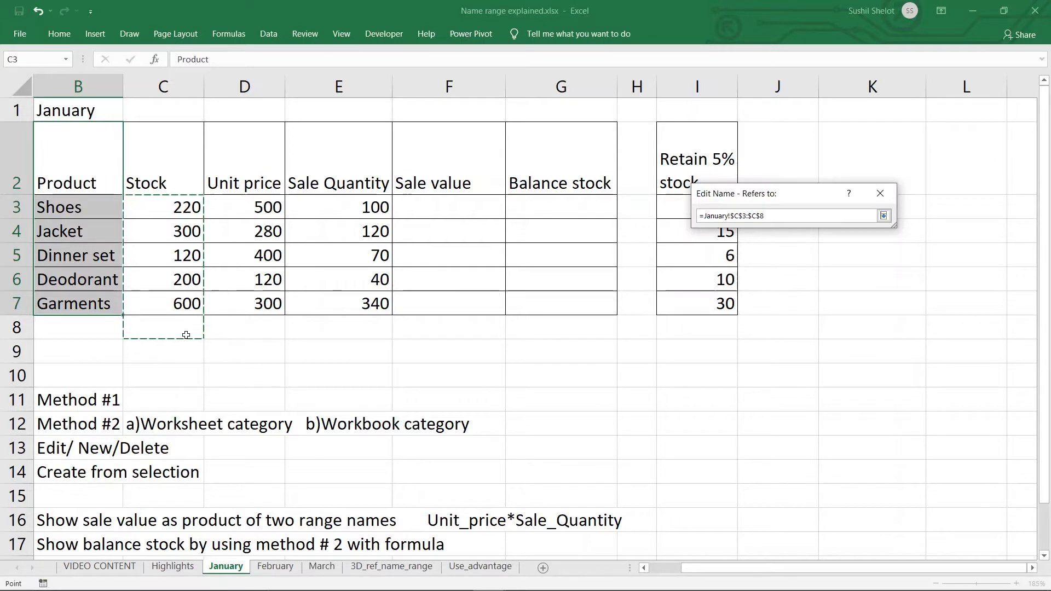
key(Return)
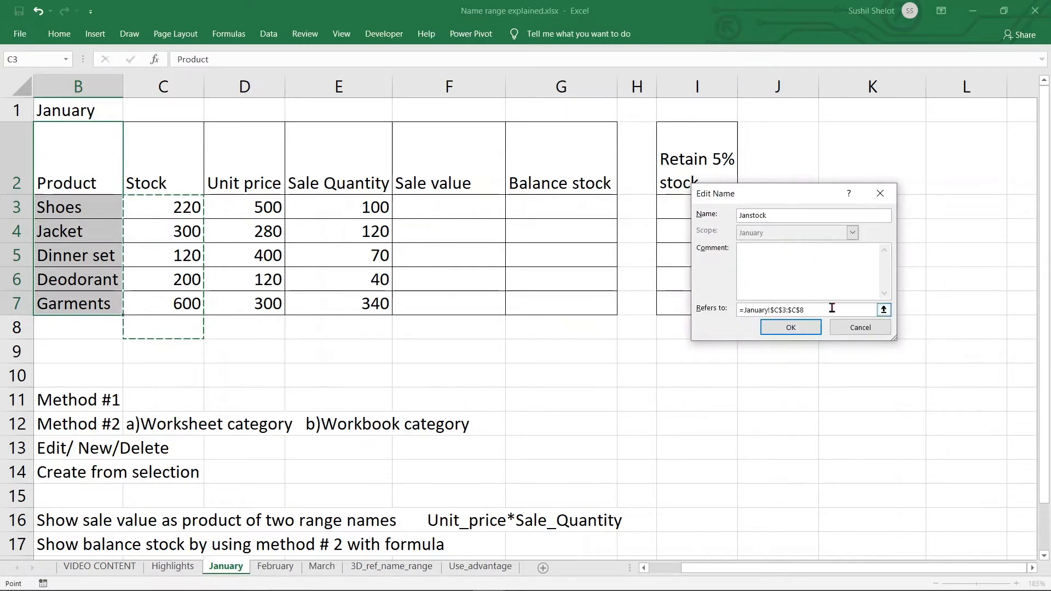
click(791, 328)
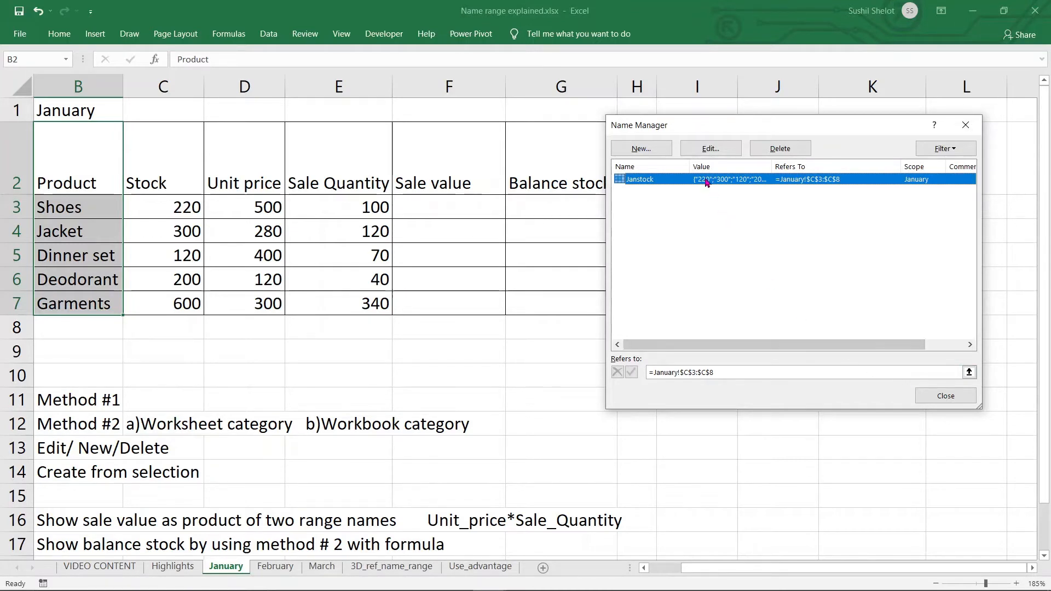
Delete the name Janstock and close the Name Manager.
click(780, 148)
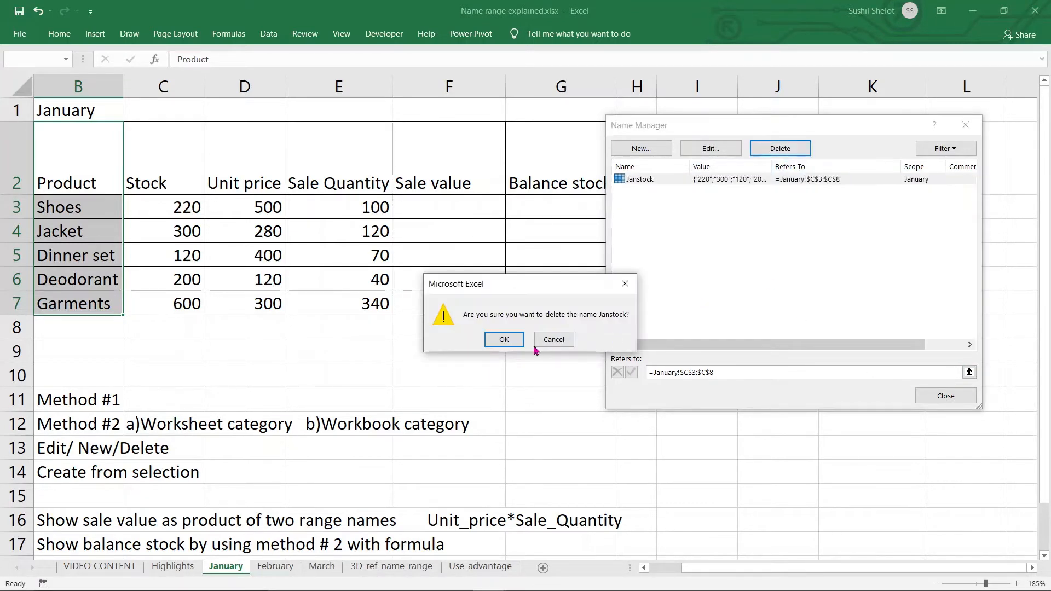
click(508, 338)
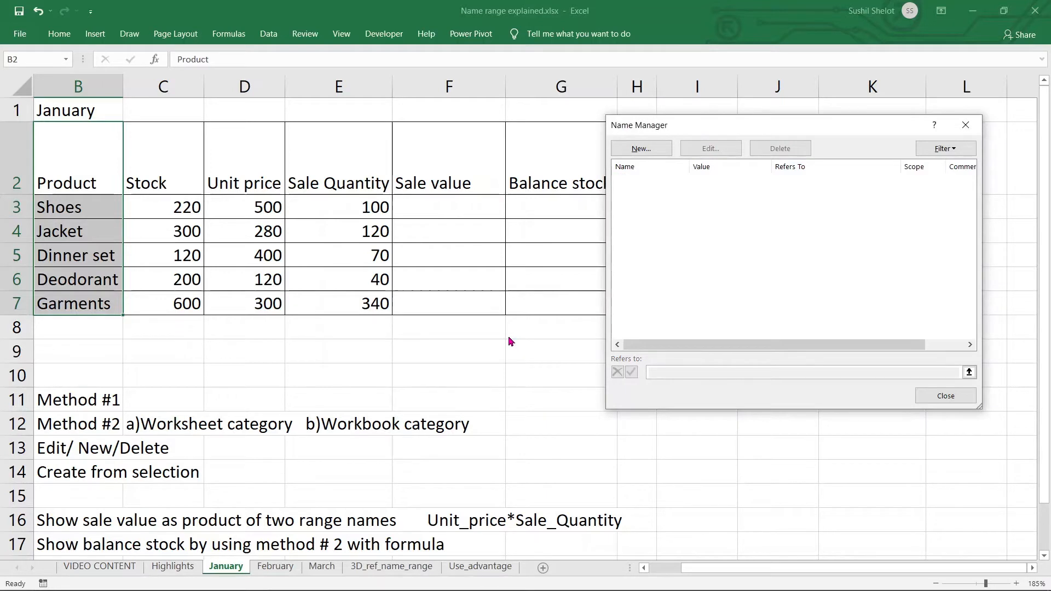
click(940, 397)
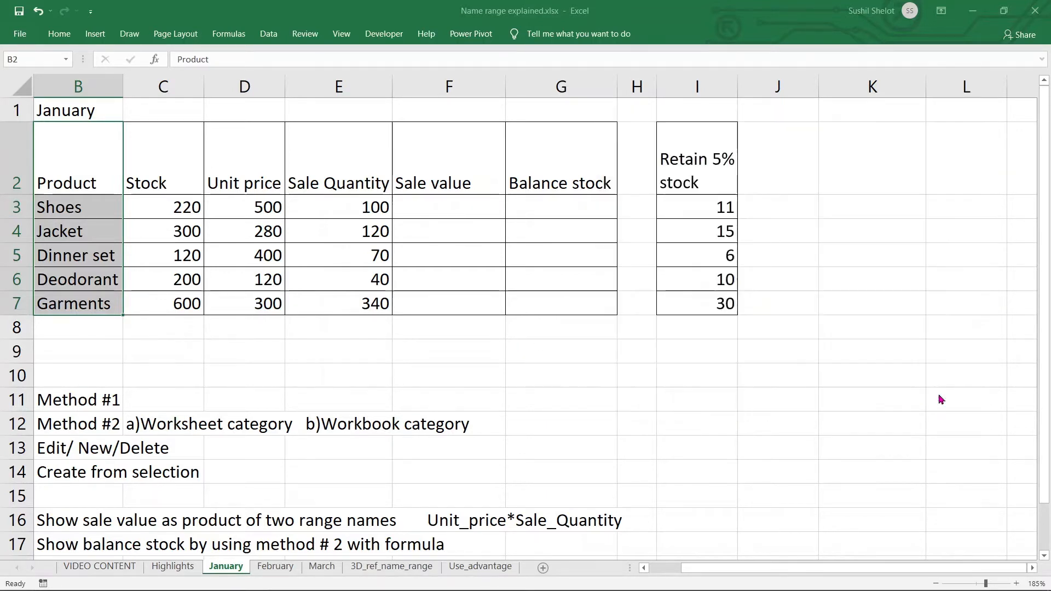
Examine how the Retain 5% stock formulas in I3:I7 respond to the deleted name.
click(552, 384)
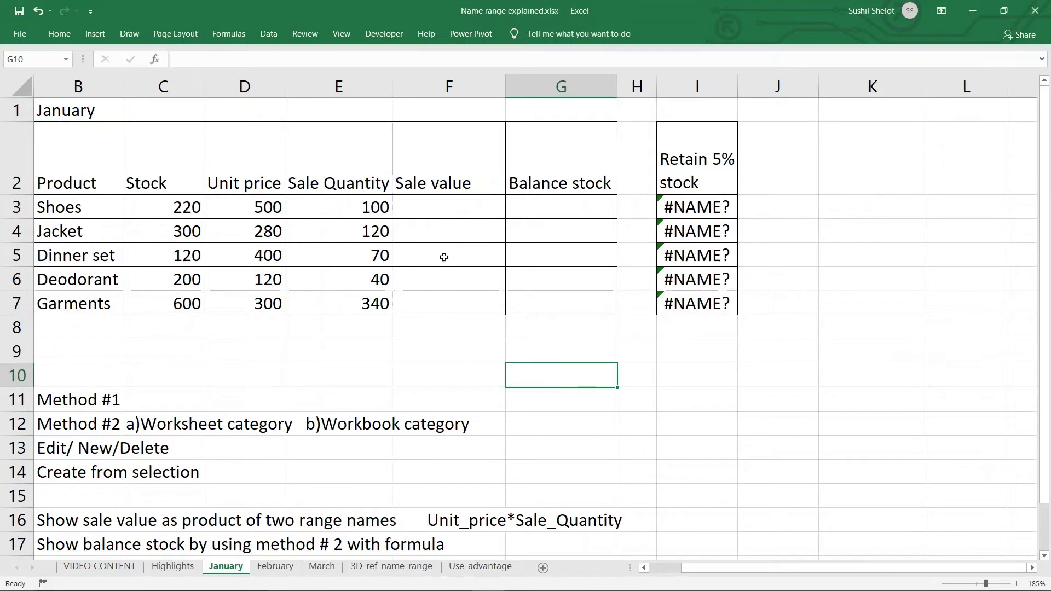
click(725, 208)
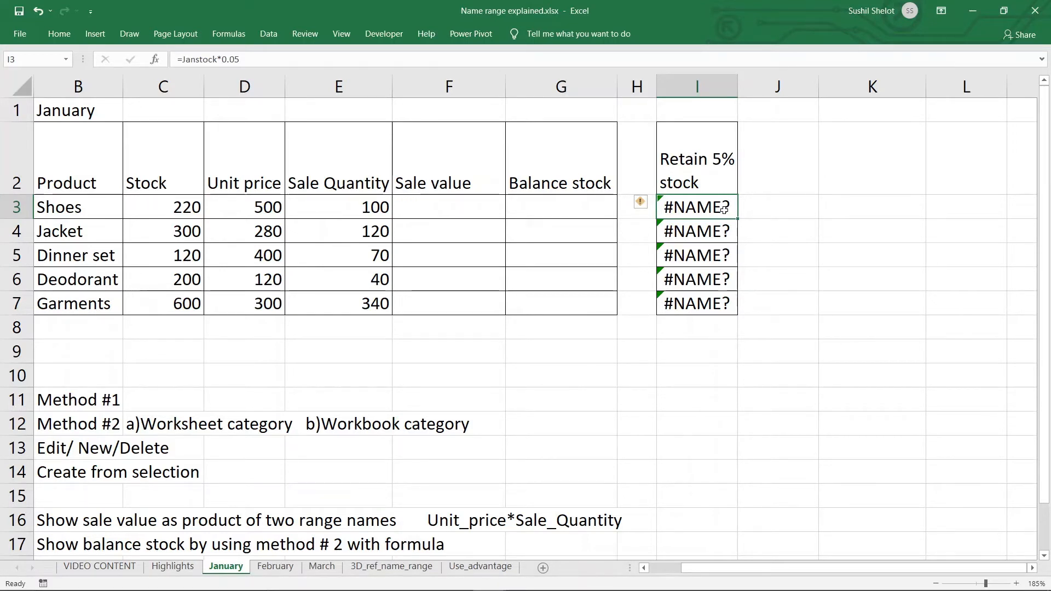
drag(725, 208, 720, 299)
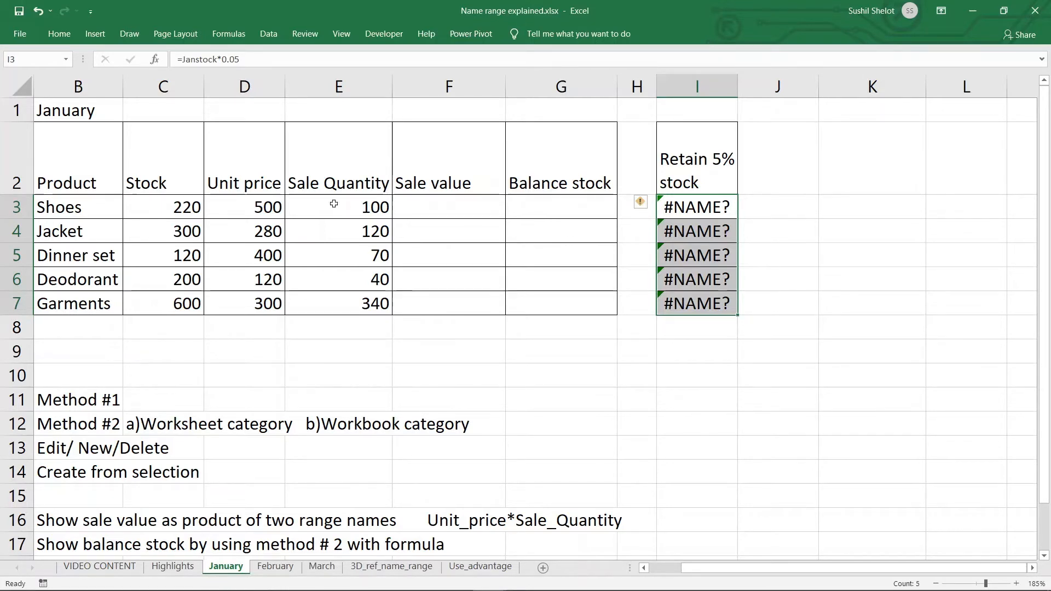
click(439, 341)
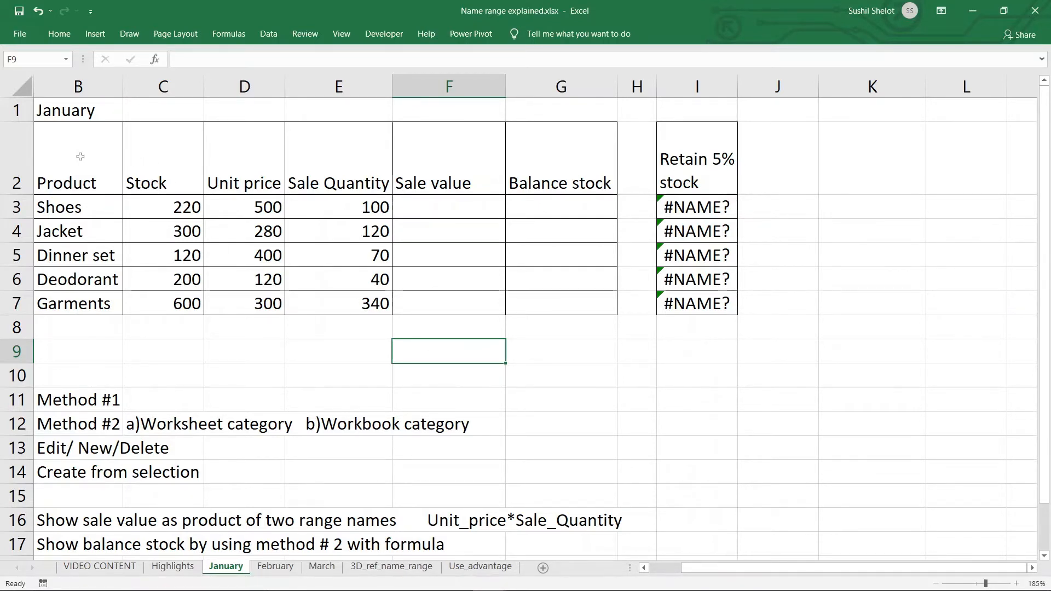
mouse_move(81, 157)
mouse_down()
mouse_move(216, 202)
mouse_move(582, 288)
mouse_move(591, 301)
mouse_up()
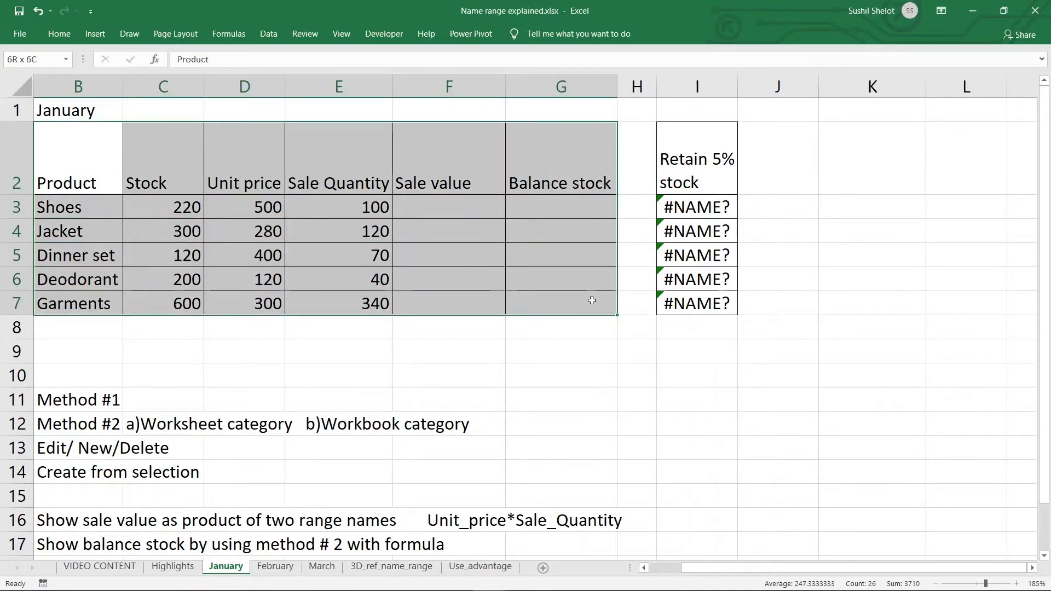
drag(592, 300, 589, 301)
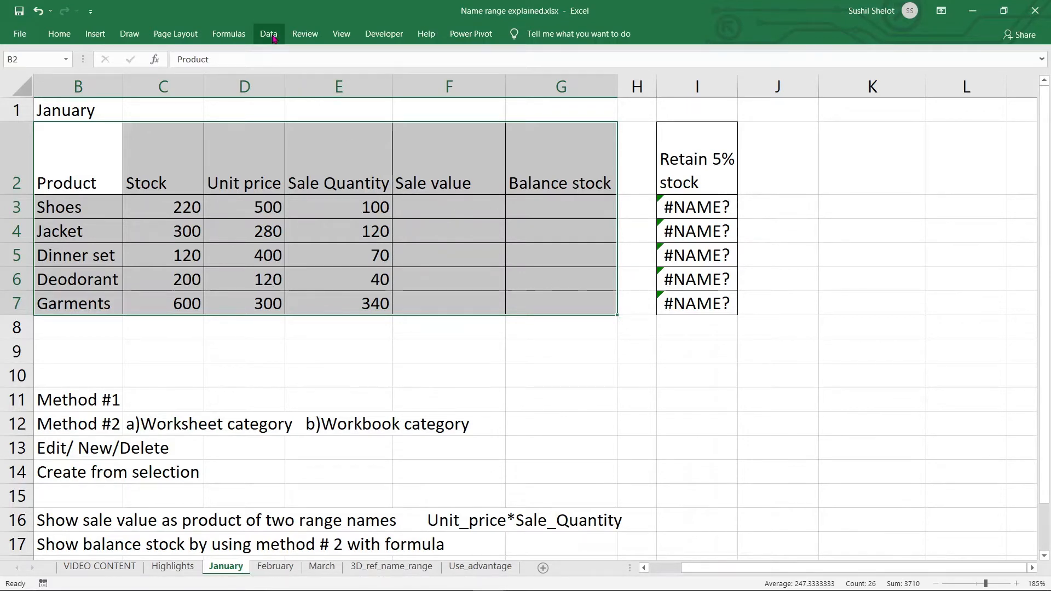
click(563, 423)
click(229, 34)
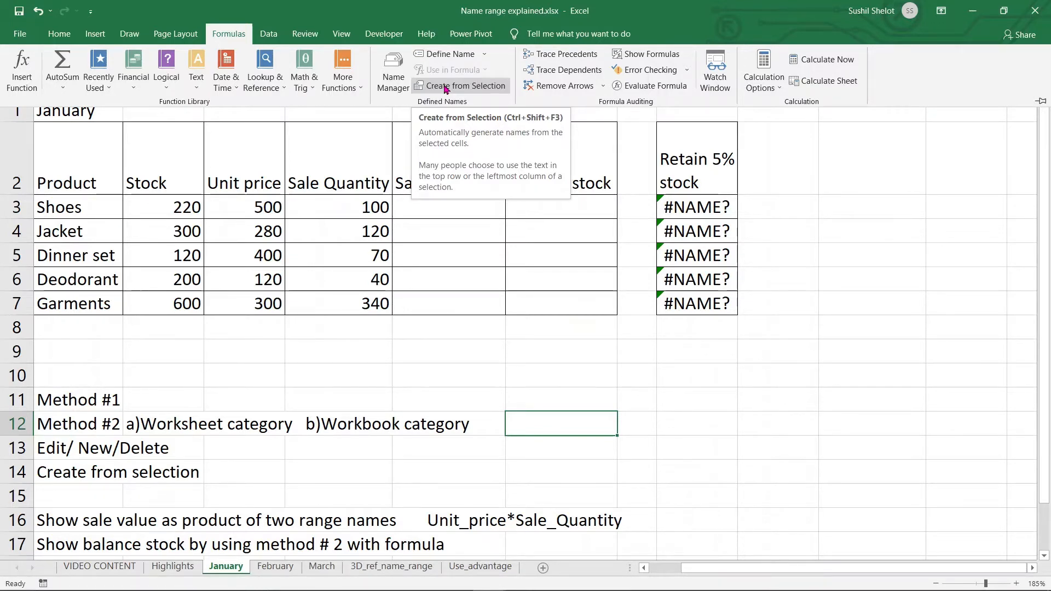
click(444, 86)
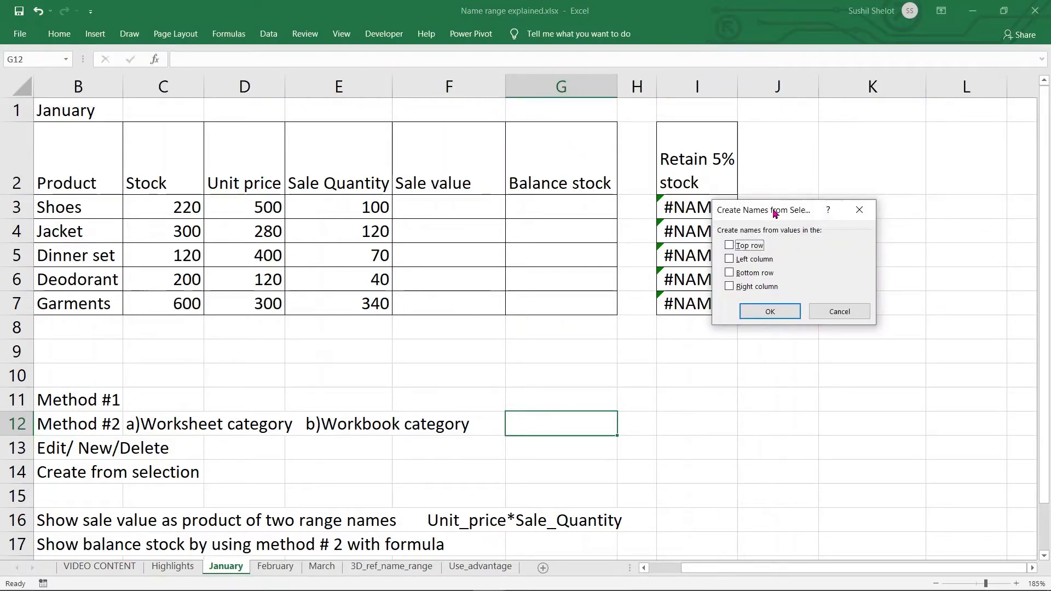
drag(776, 213, 706, 207)
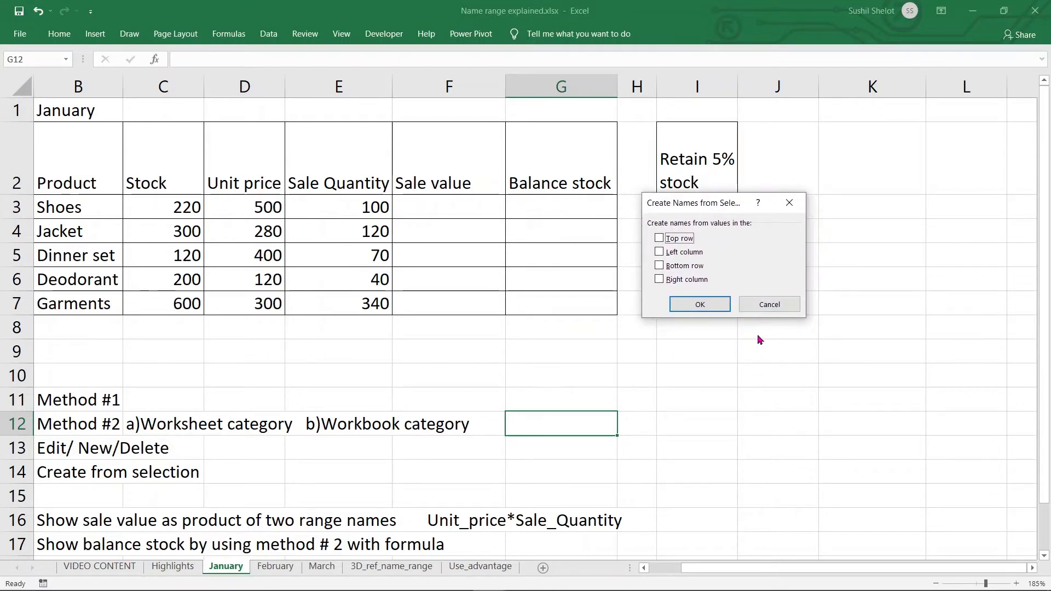
click(658, 238)
click(767, 306)
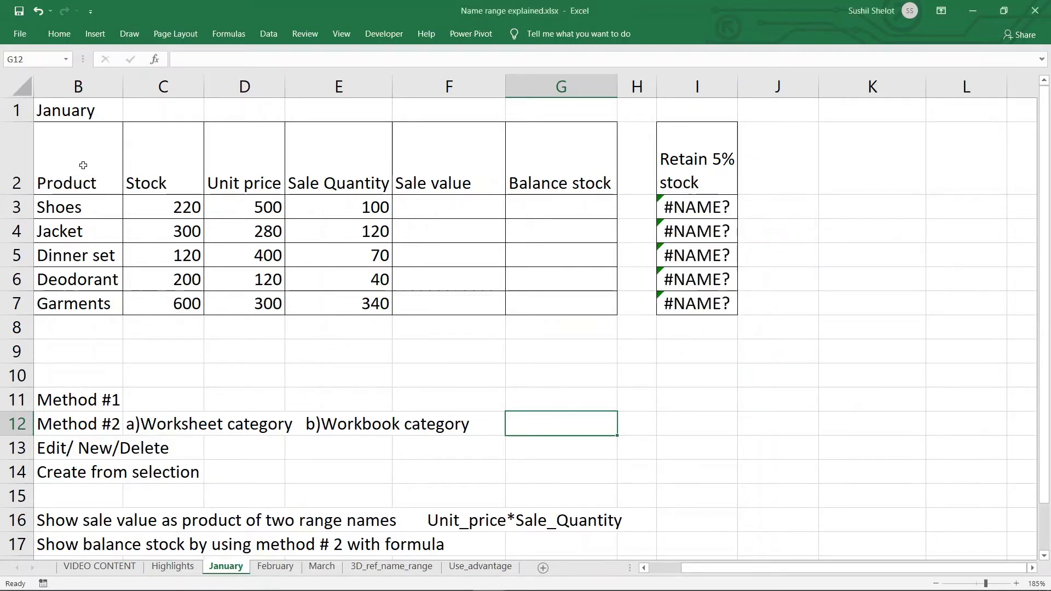
Create range names for the January table B2:G7 from its top row only, leaving out the left column.
drag(82, 167, 570, 301)
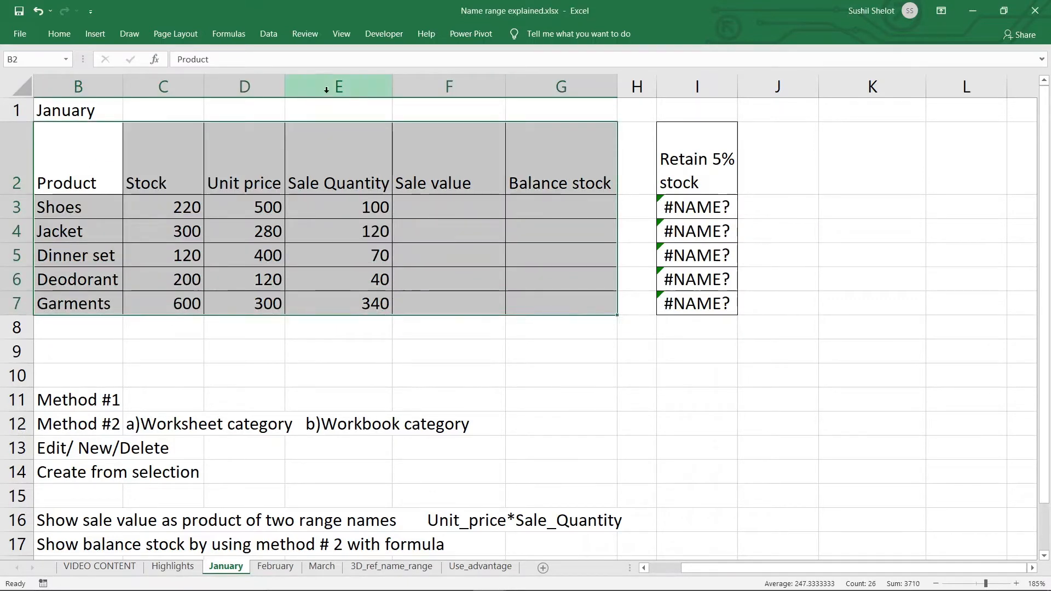
click(229, 33)
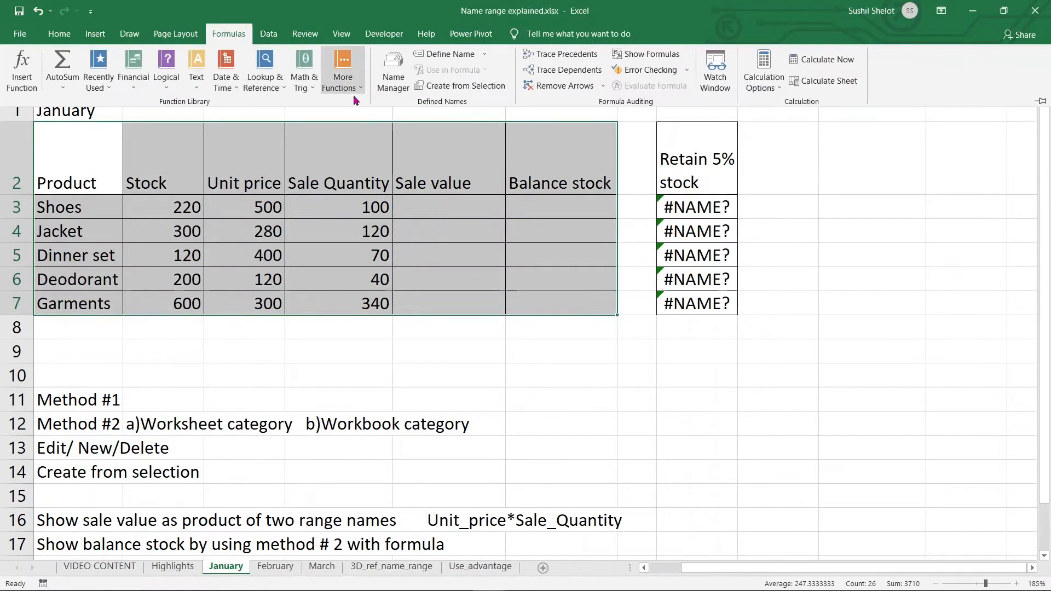
click(465, 85)
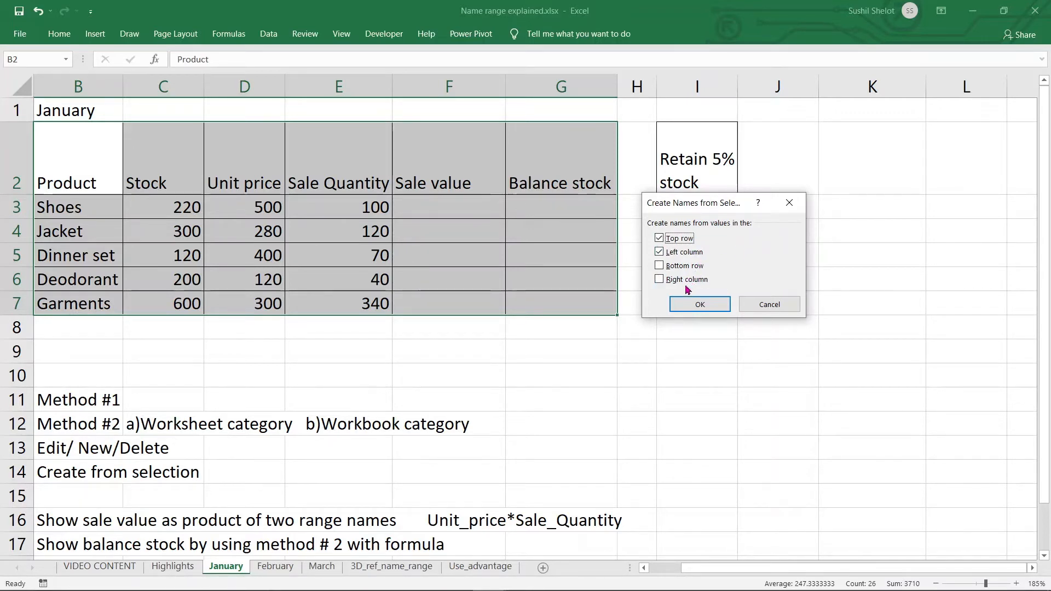
click(662, 253)
click(718, 308)
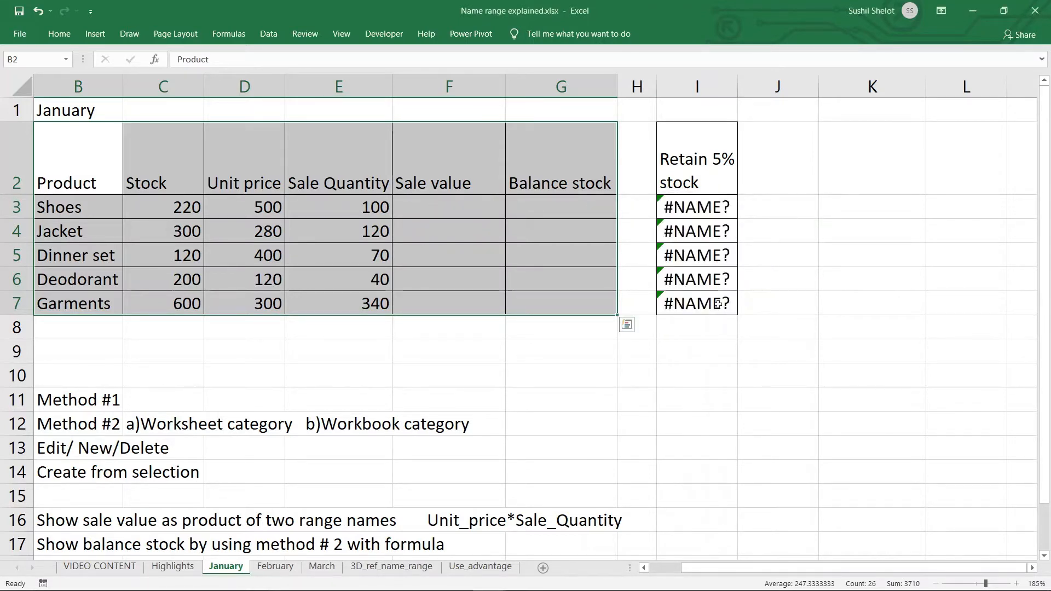
Review the names created from the headers in the name list and the Name Manager, including the ranges they refer to.
click(65, 59)
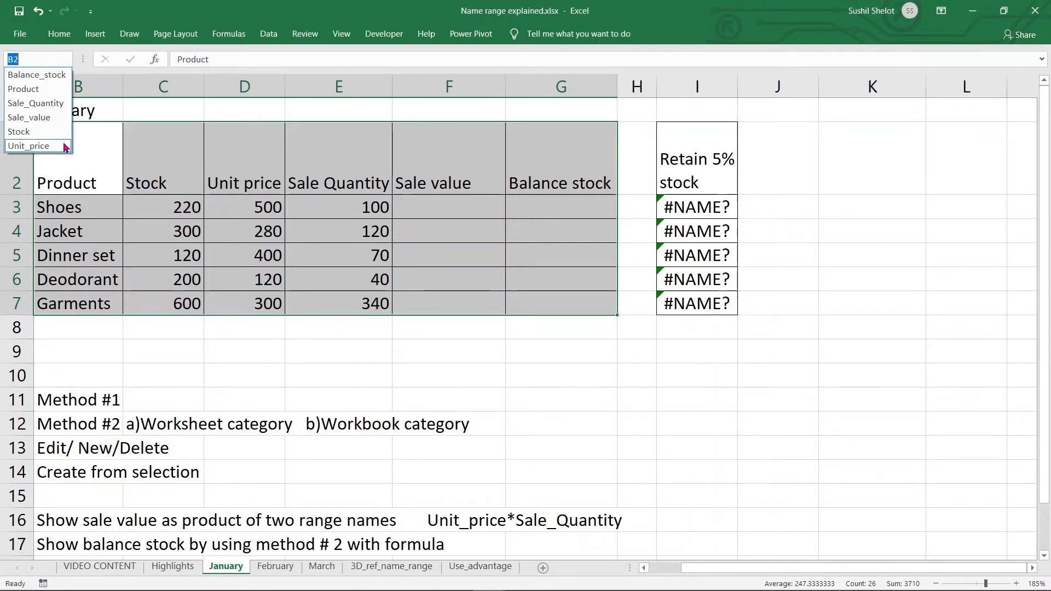
click(622, 394)
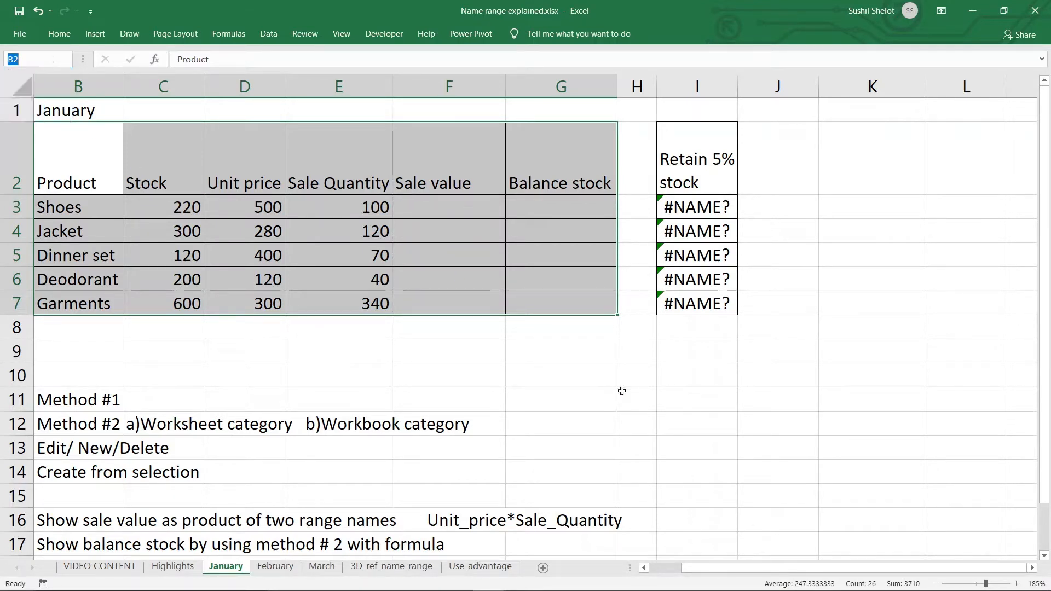
click(231, 41)
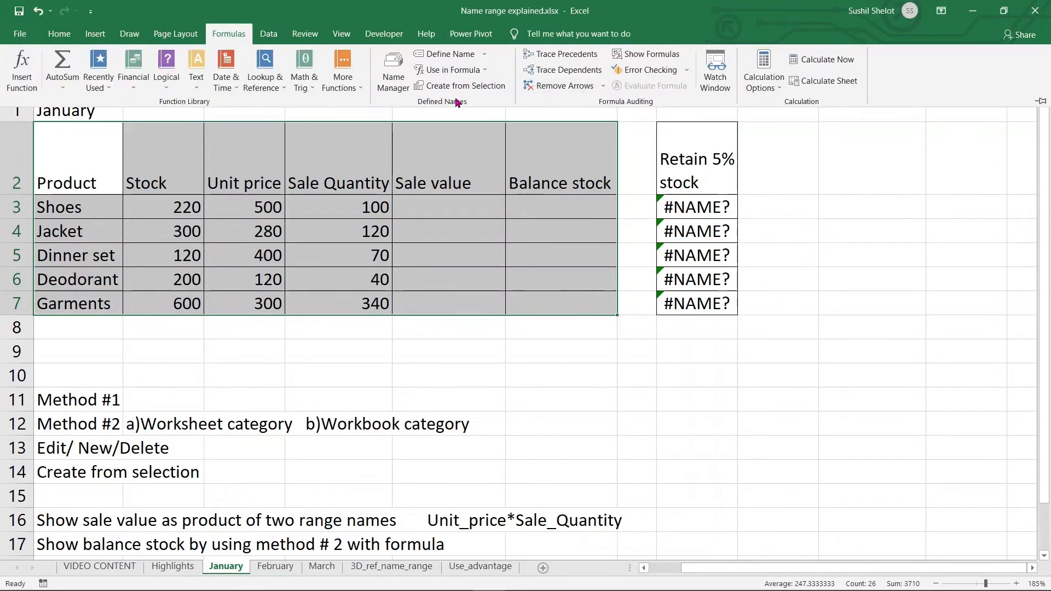
click(393, 81)
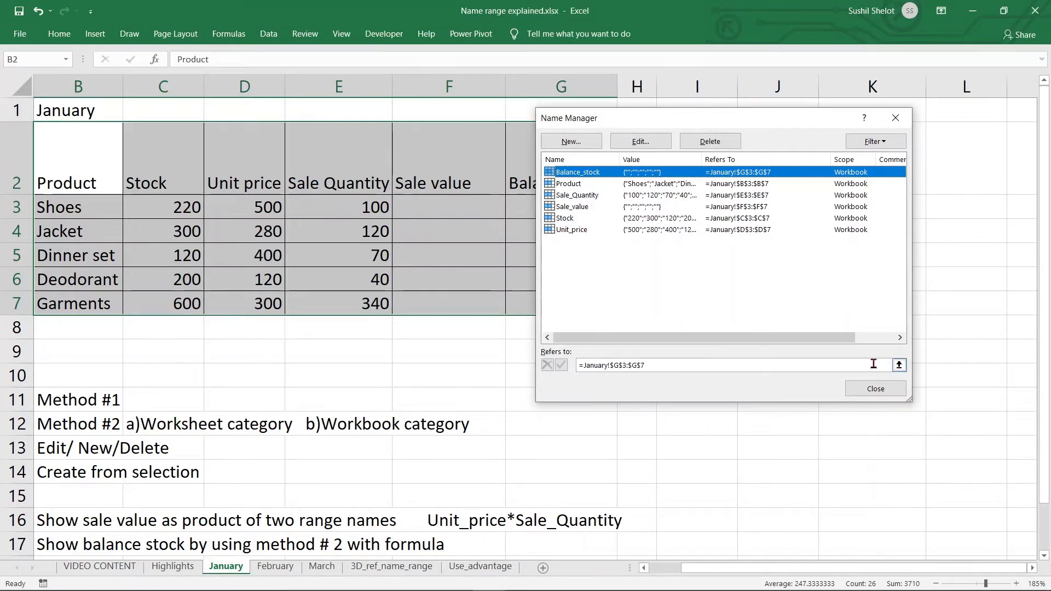
click(875, 388)
click(576, 356)
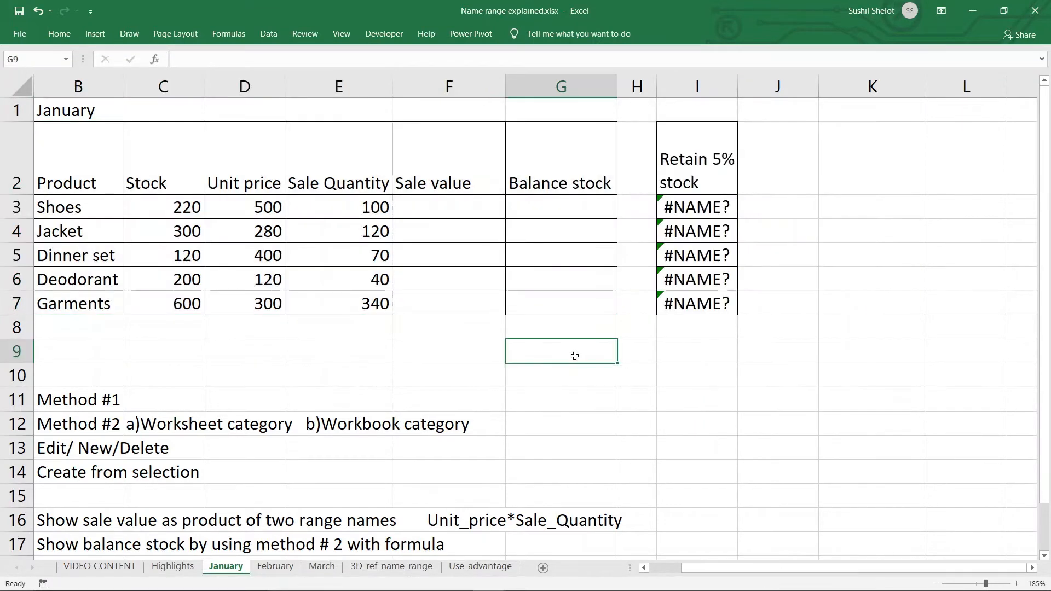
Enter the Sale value formula =Unit_price*Sale_Quantity in F3 for Shoes.
click(447, 207)
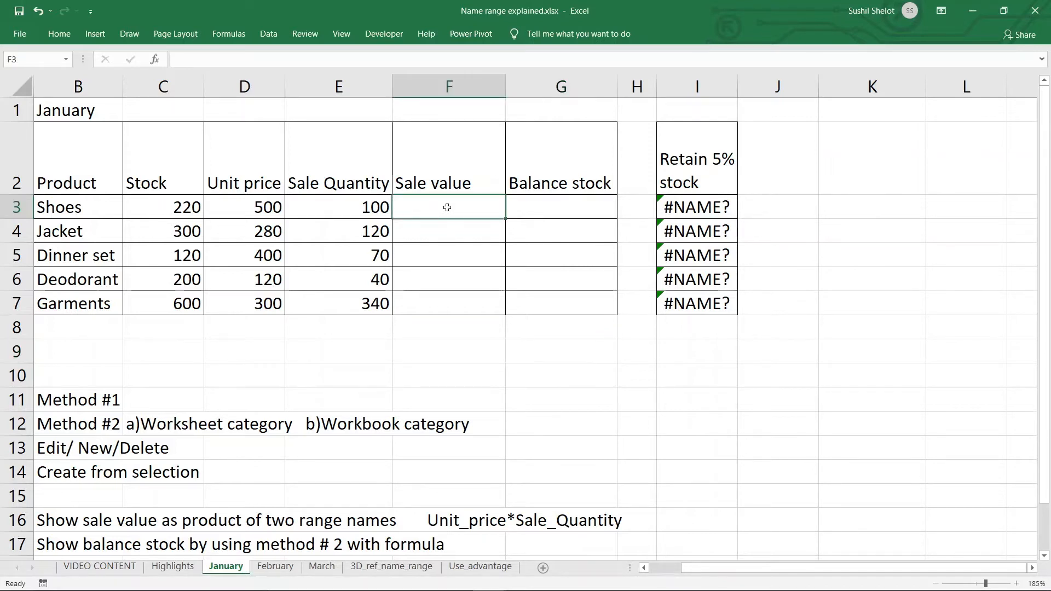
text(=)
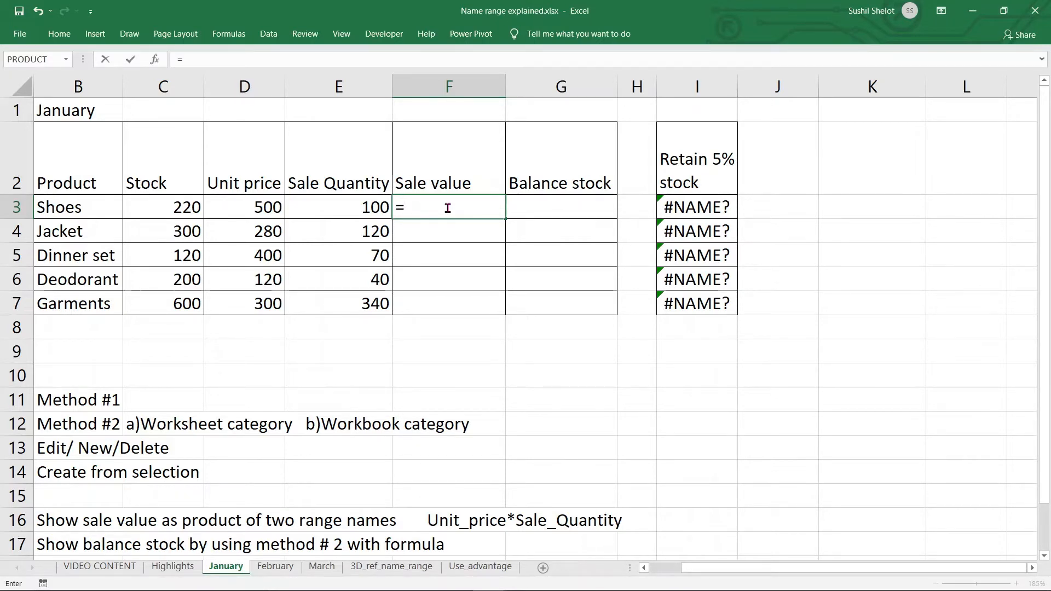
text(Unit)
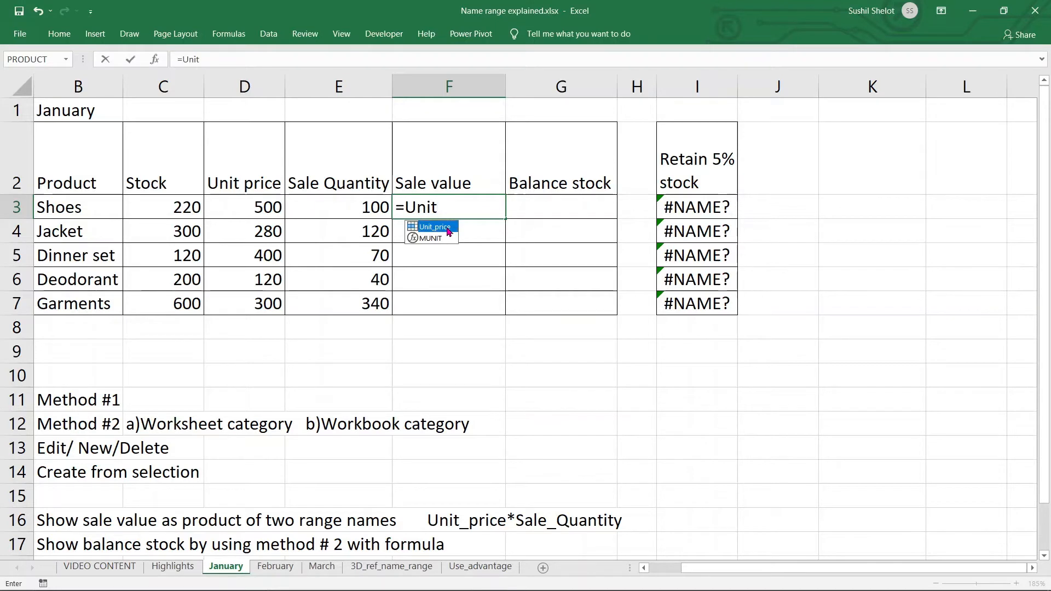
double_click(445, 228)
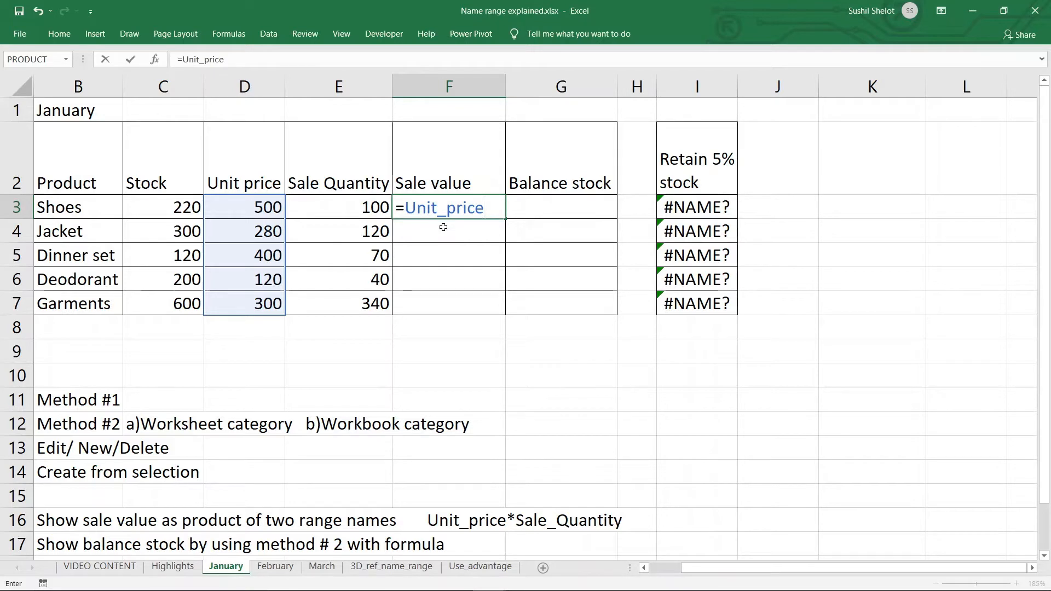
text(*)
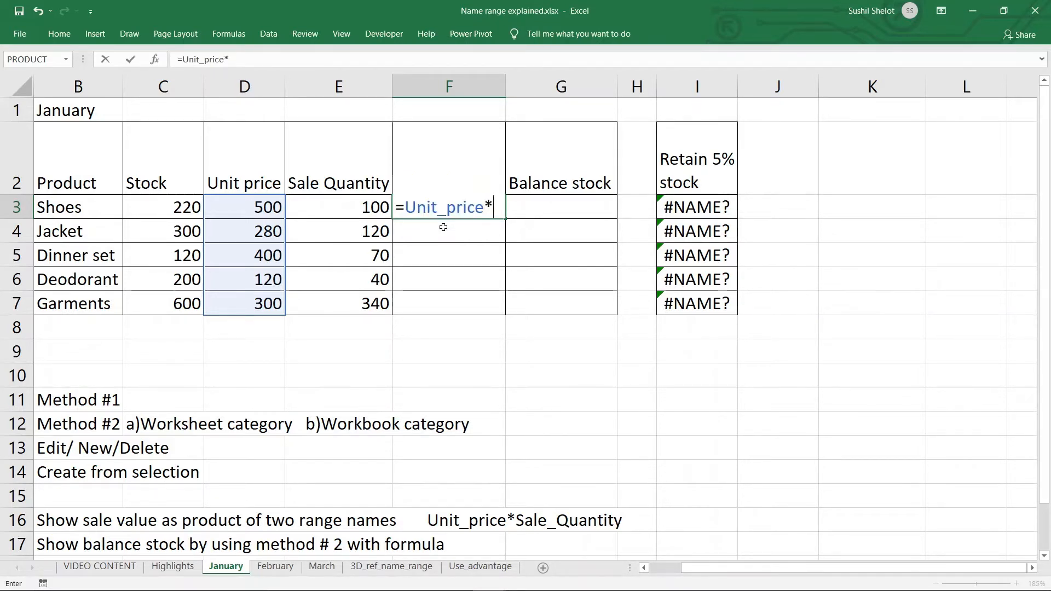
text(Sale)
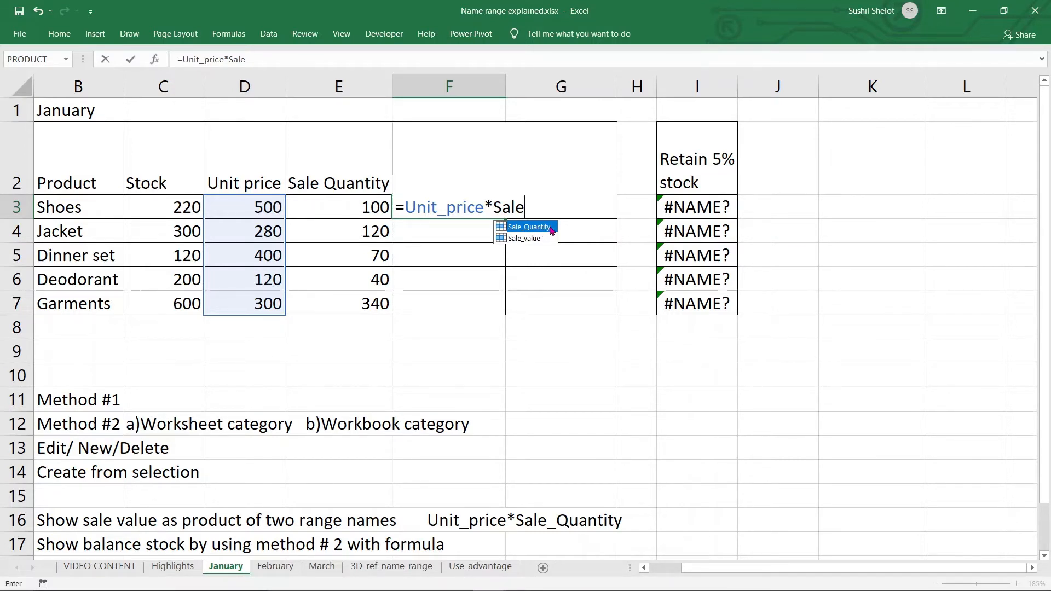
double_click(551, 228)
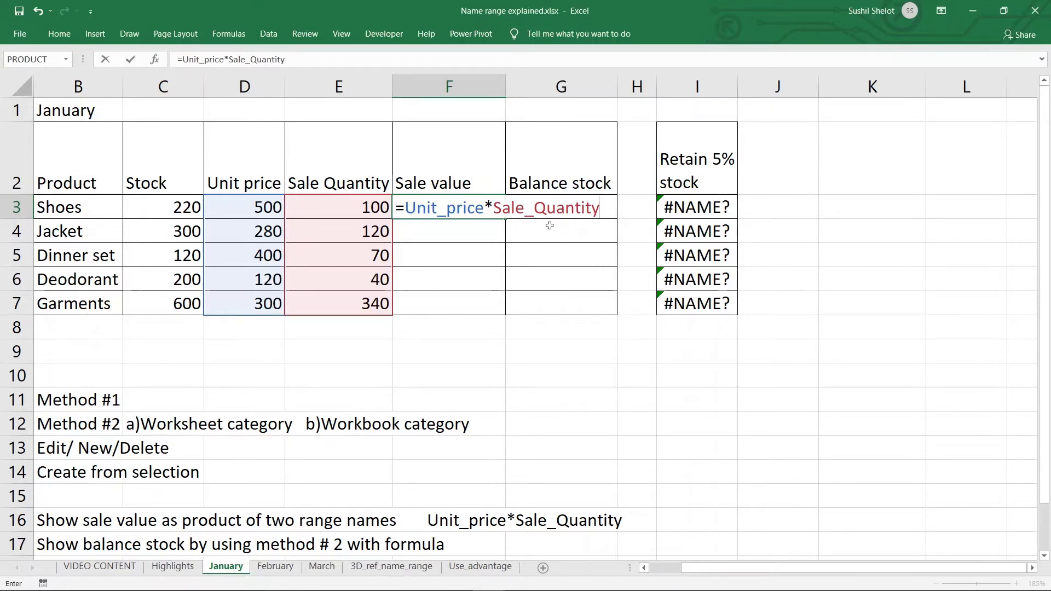
key(Return)
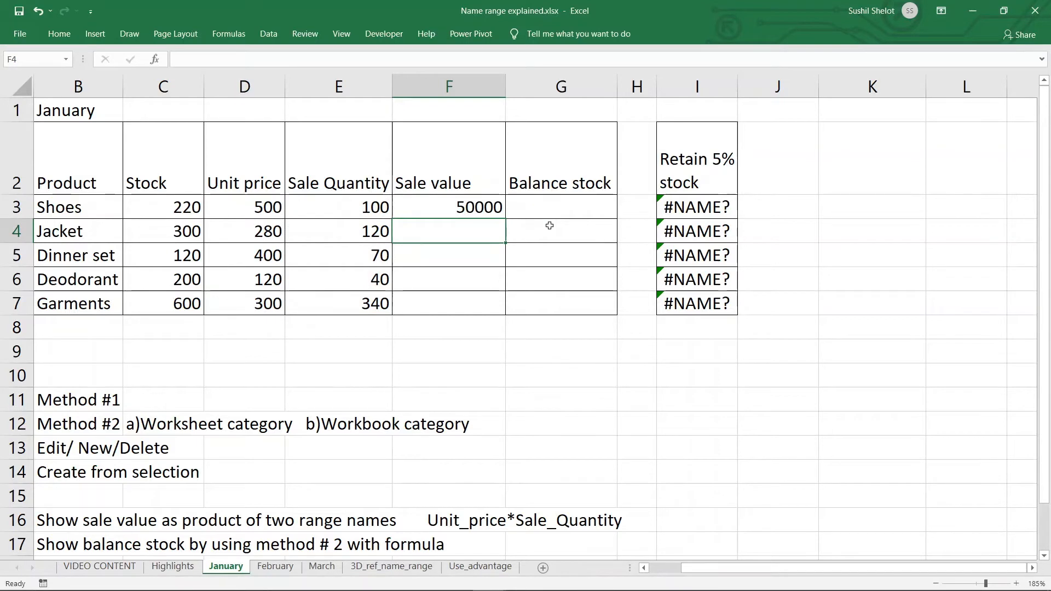
Fill the Sale value formula from F3 down to F7 and check the formula in each filled cell.
click(491, 205)
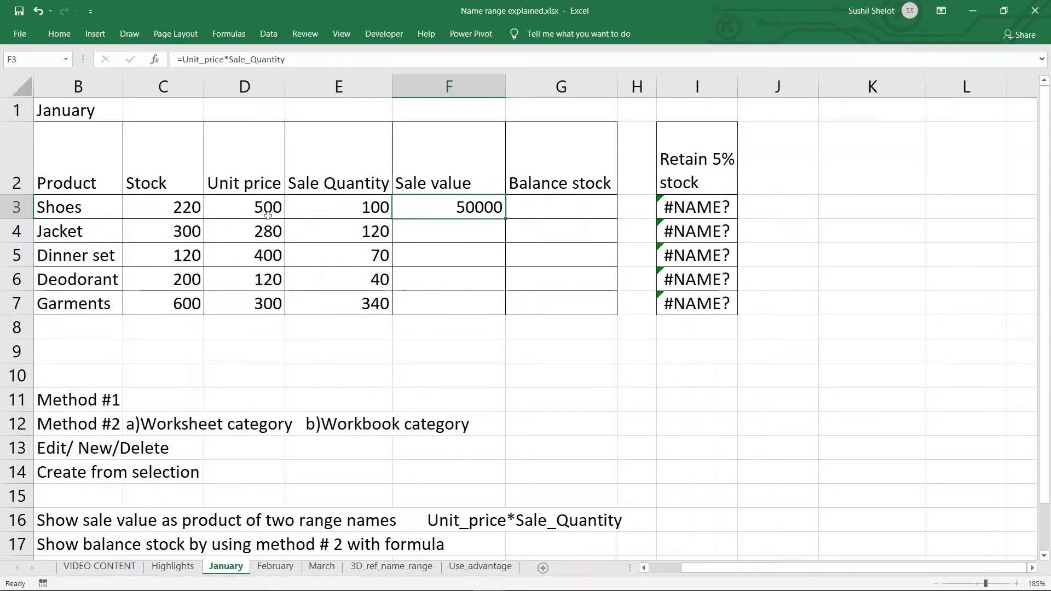
double_click(508, 219)
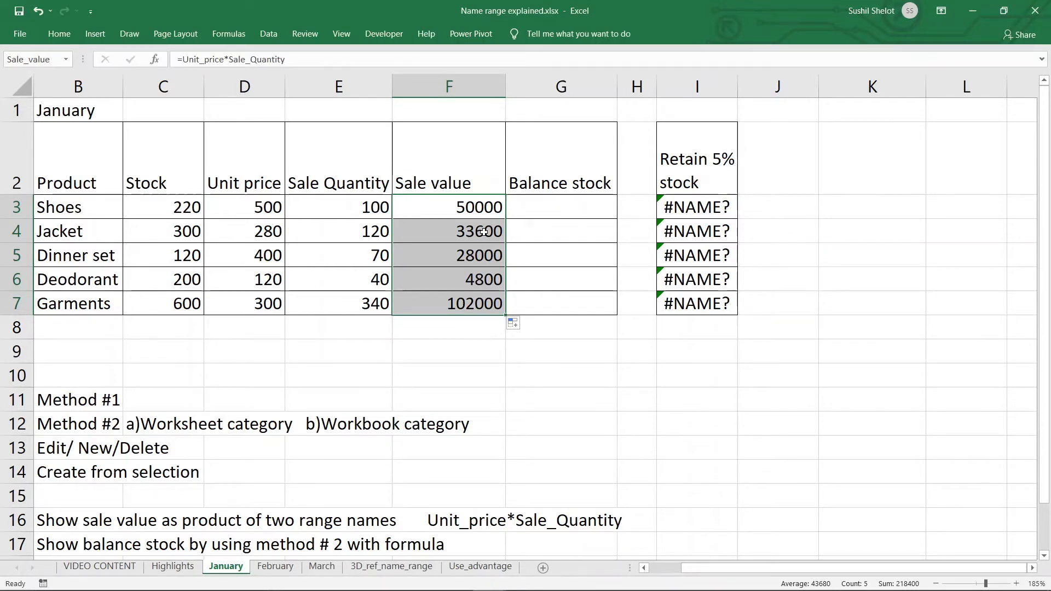
click(483, 231)
click(481, 255)
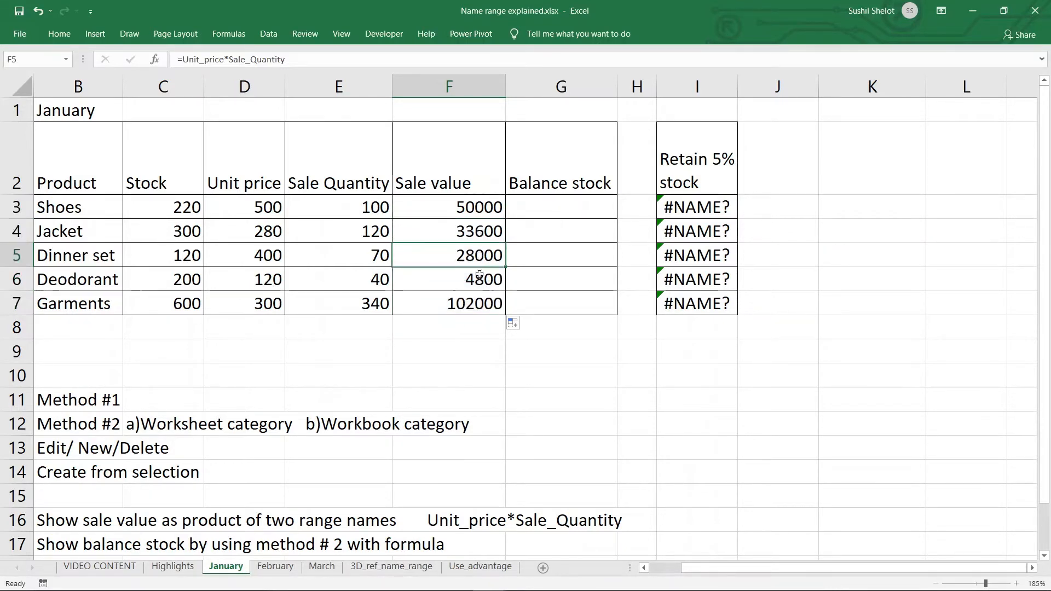
click(480, 278)
click(479, 300)
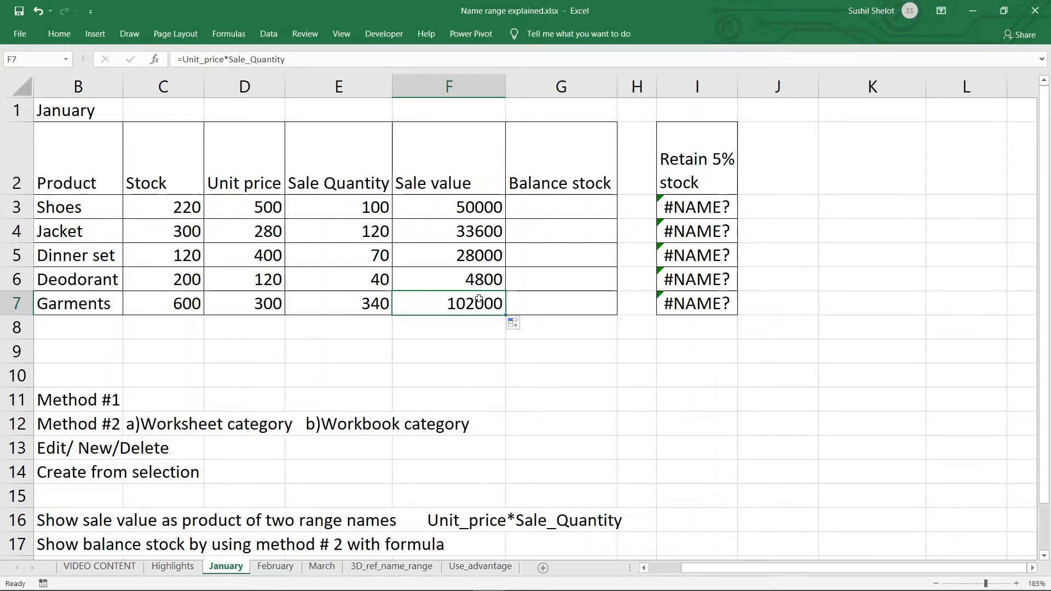
Add a new row of data below Garments with unit price 400 in D8 and sale quantity 50 in E8.
click(266, 328)
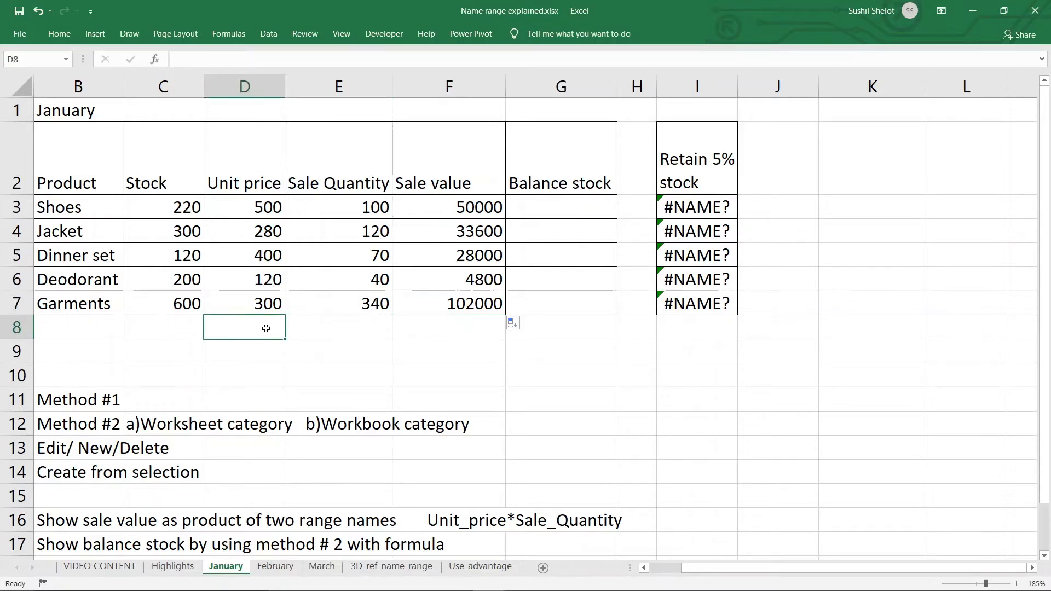
text(400)
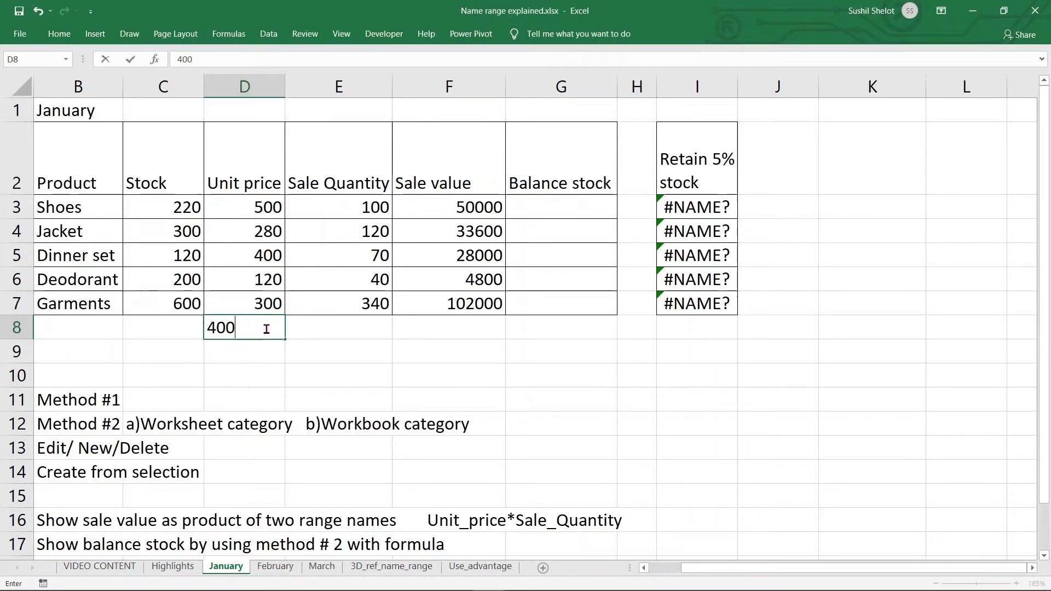
key(Tab)
text(50)
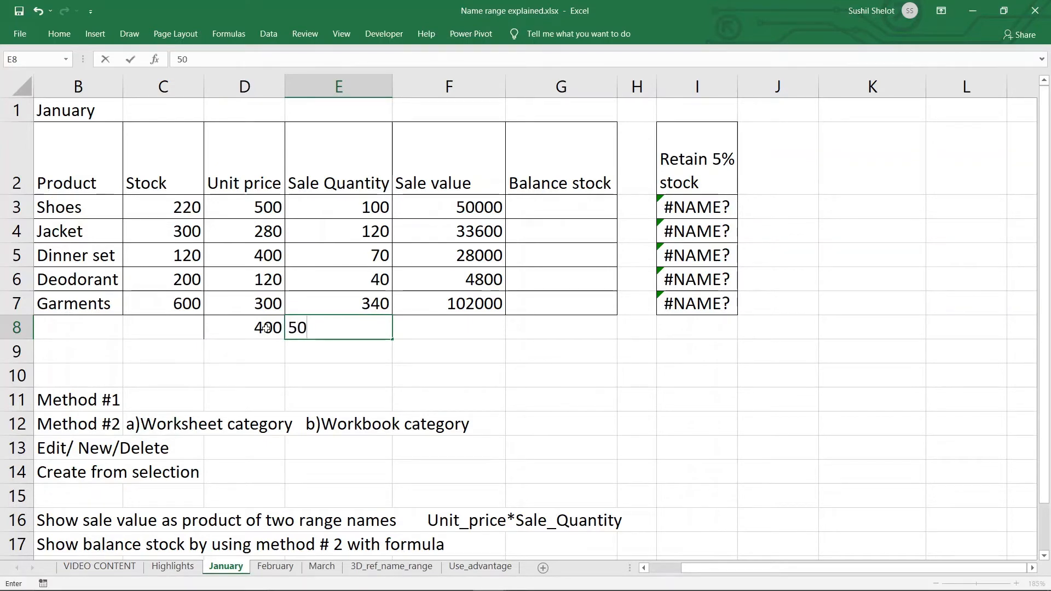
key(Return)
Extend the Sale value formula from F7 into F8 and check it against the new entries in D8:E8.
click(454, 300)
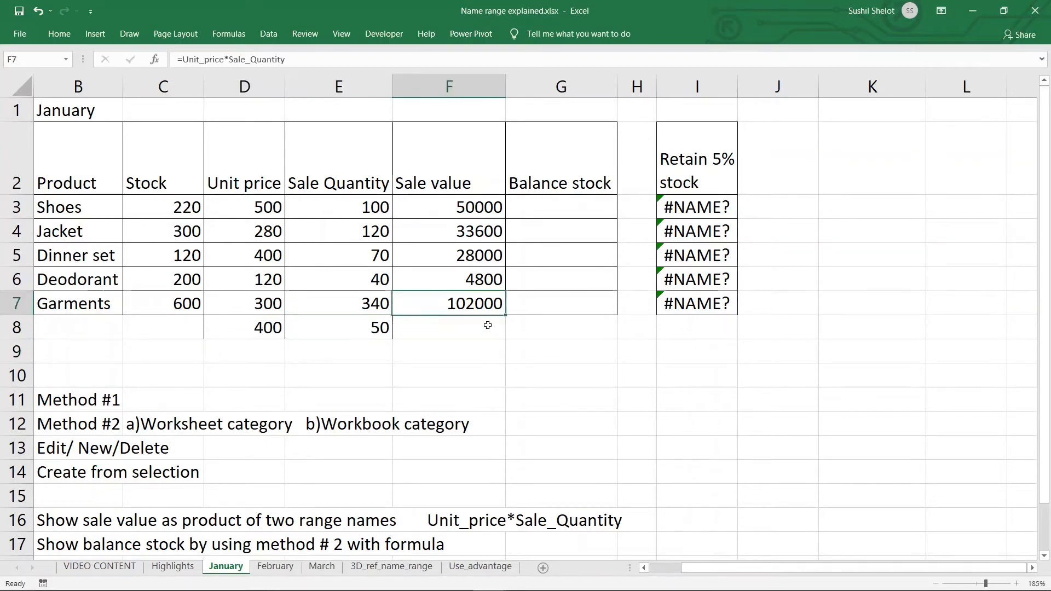
drag(505, 315, 509, 335)
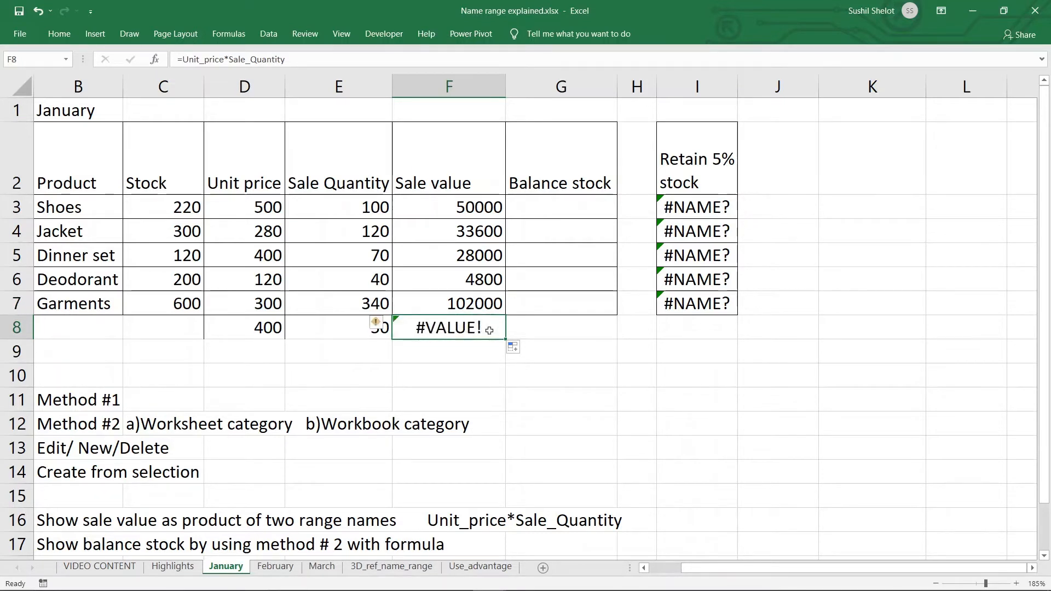
drag(271, 328, 330, 327)
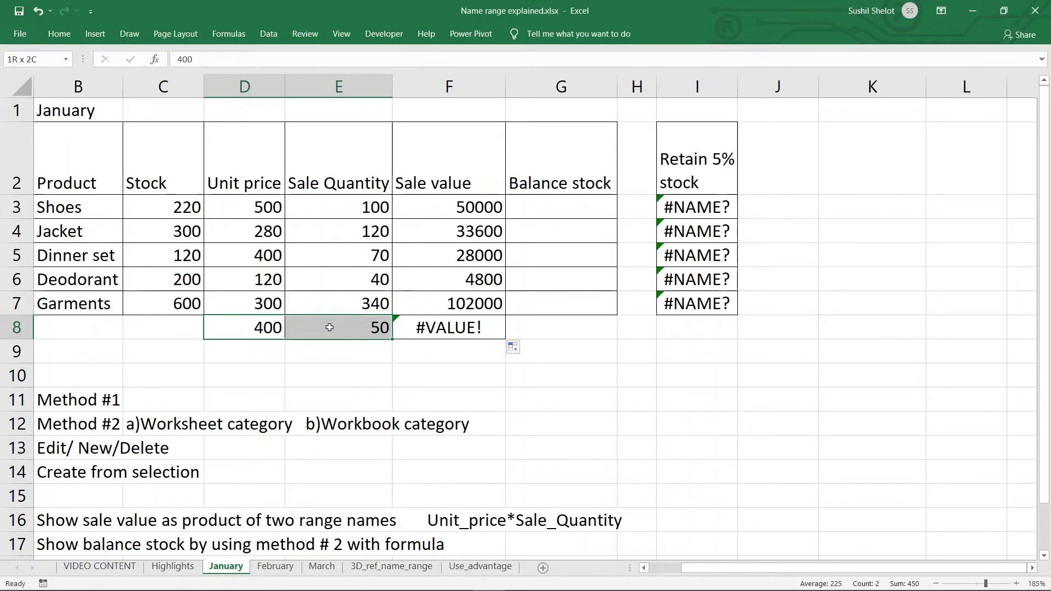
click(464, 376)
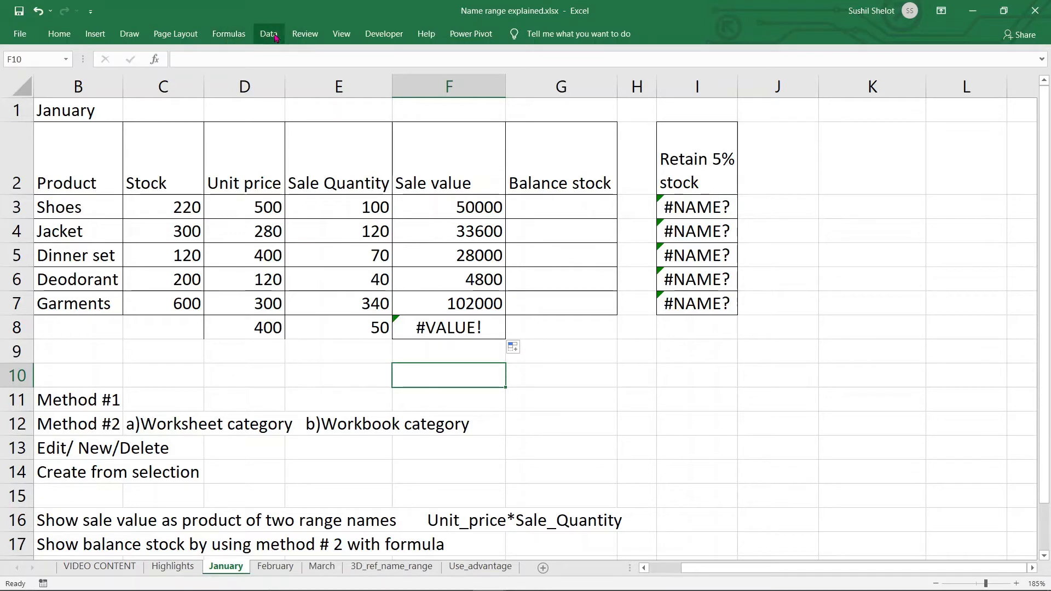
Edit the name Unit_price in the Name Manager so it refers to D3:D8 on the January sheet.
click(229, 34)
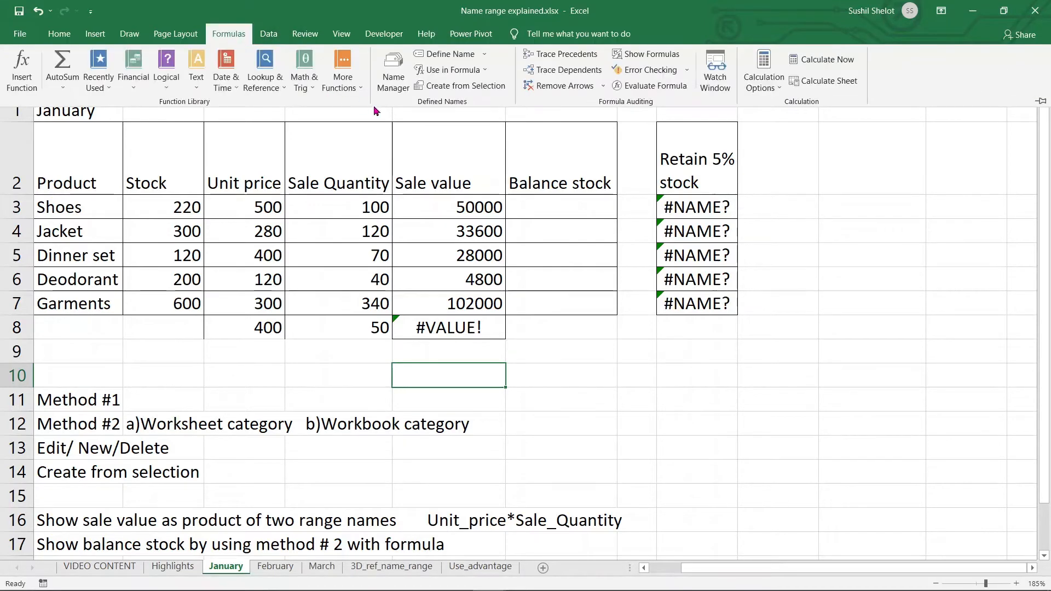
click(393, 68)
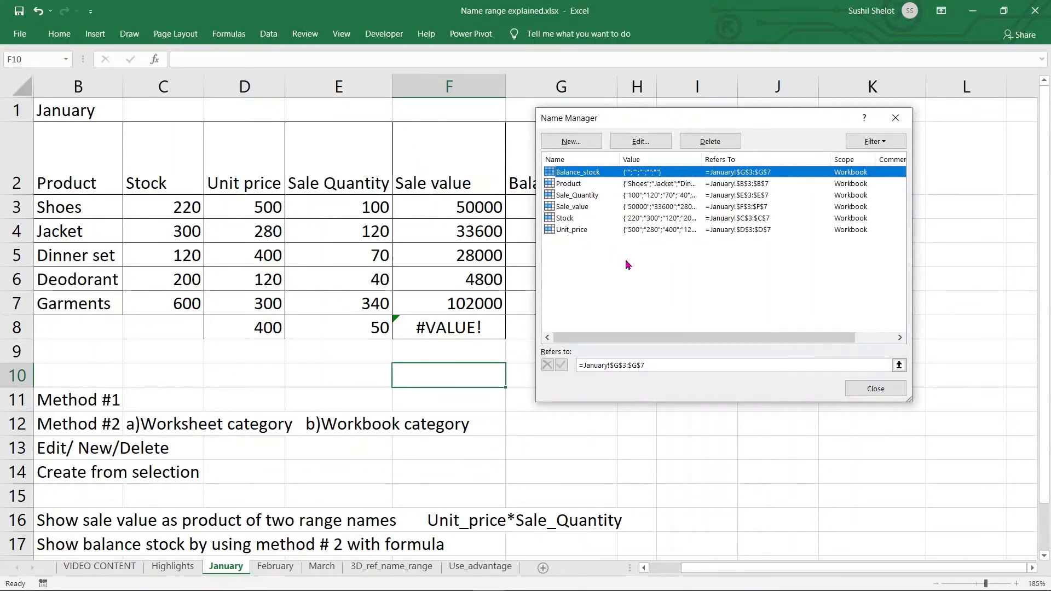
click(582, 231)
click(641, 141)
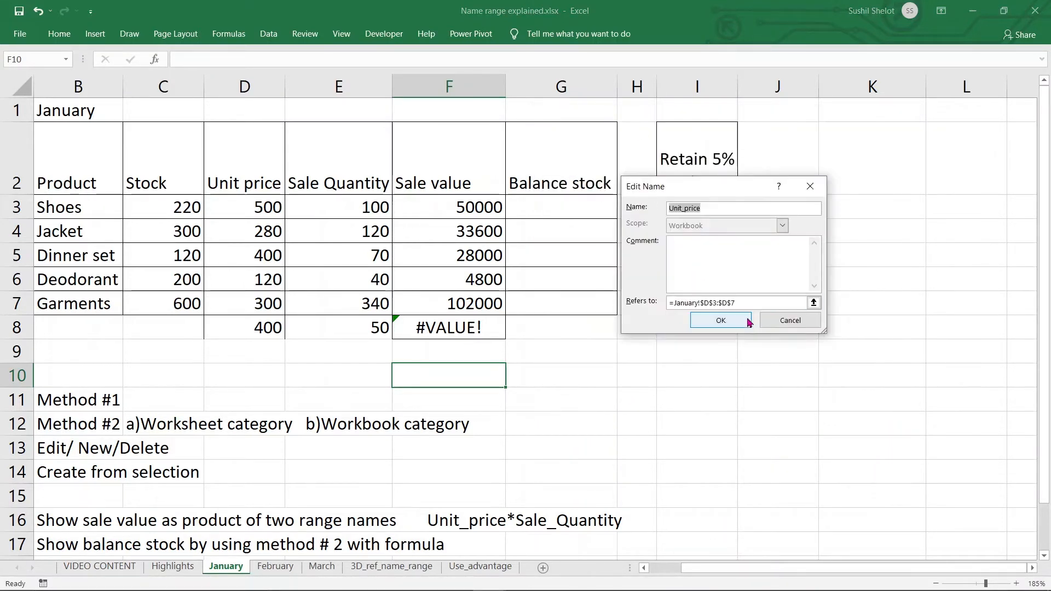
click(813, 303)
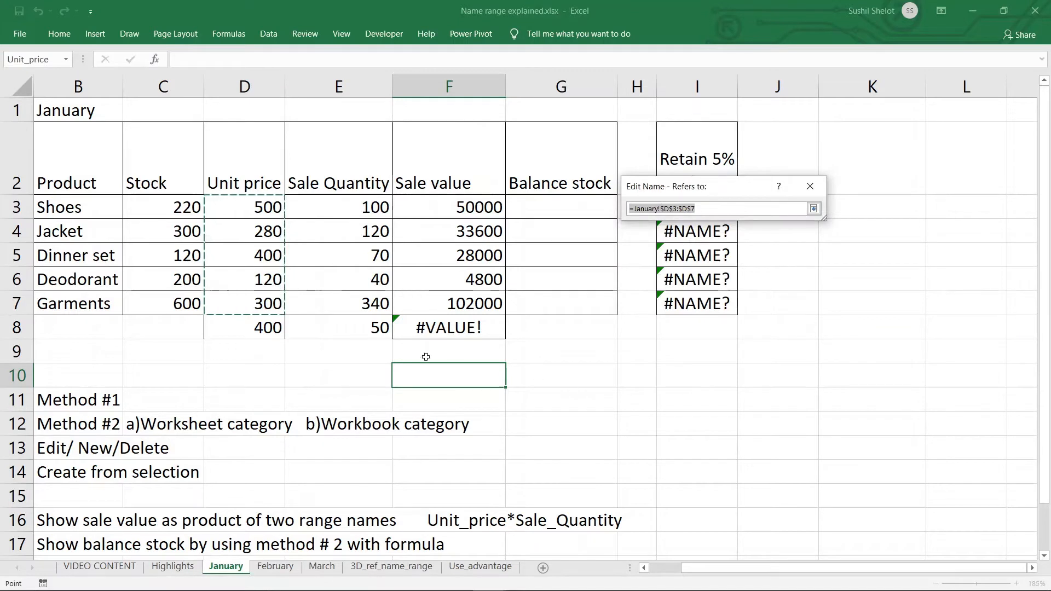
drag(255, 208, 270, 327)
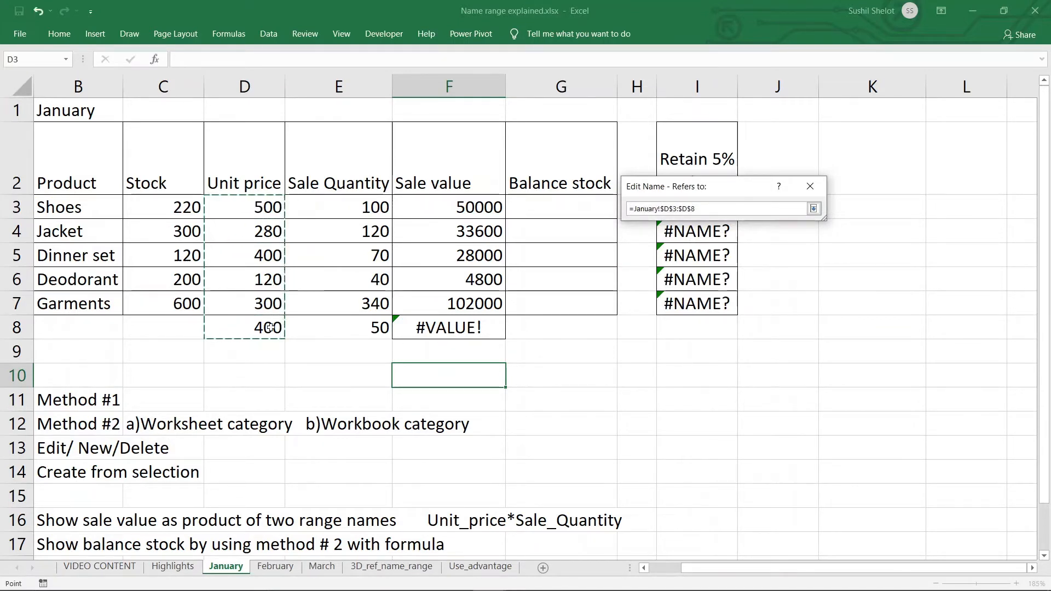
key(Return)
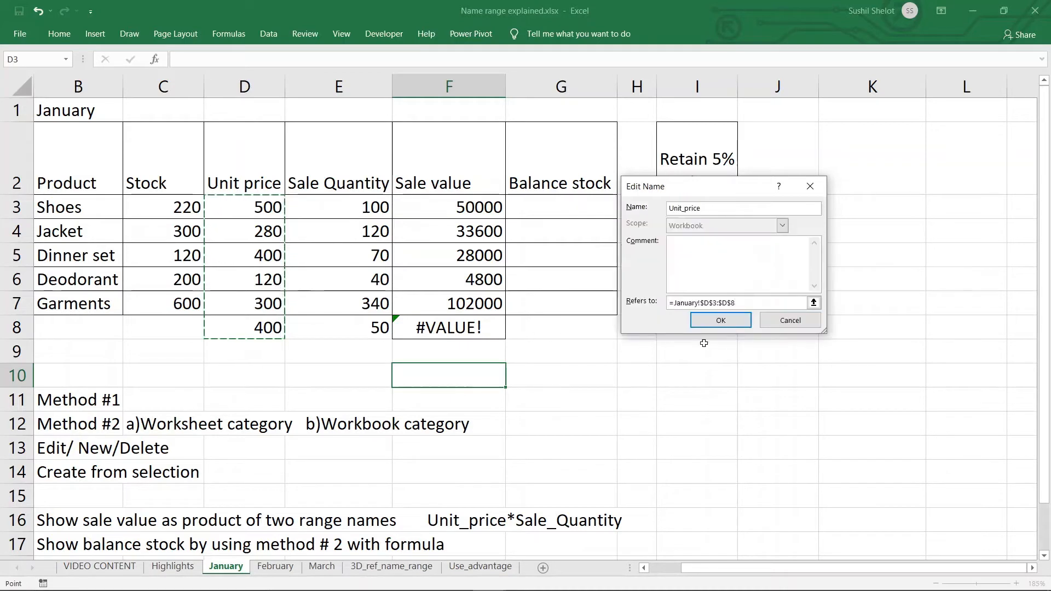
click(720, 321)
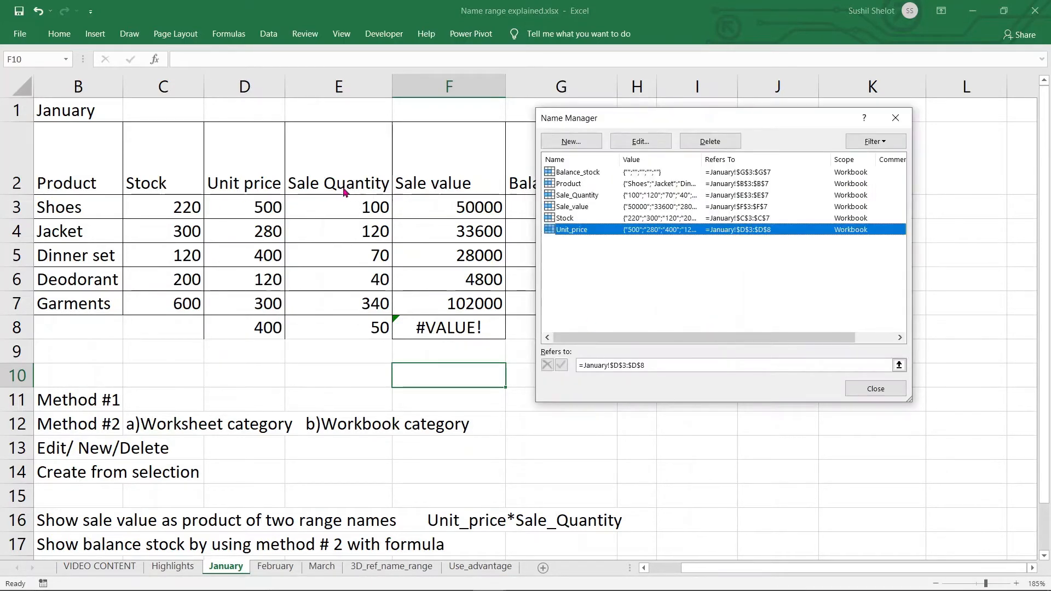
Edit the name Sale_Quantity in the Name Manager so it refers to E3:E8 on the January sheet, and check the formula in F8.
click(594, 197)
click(641, 141)
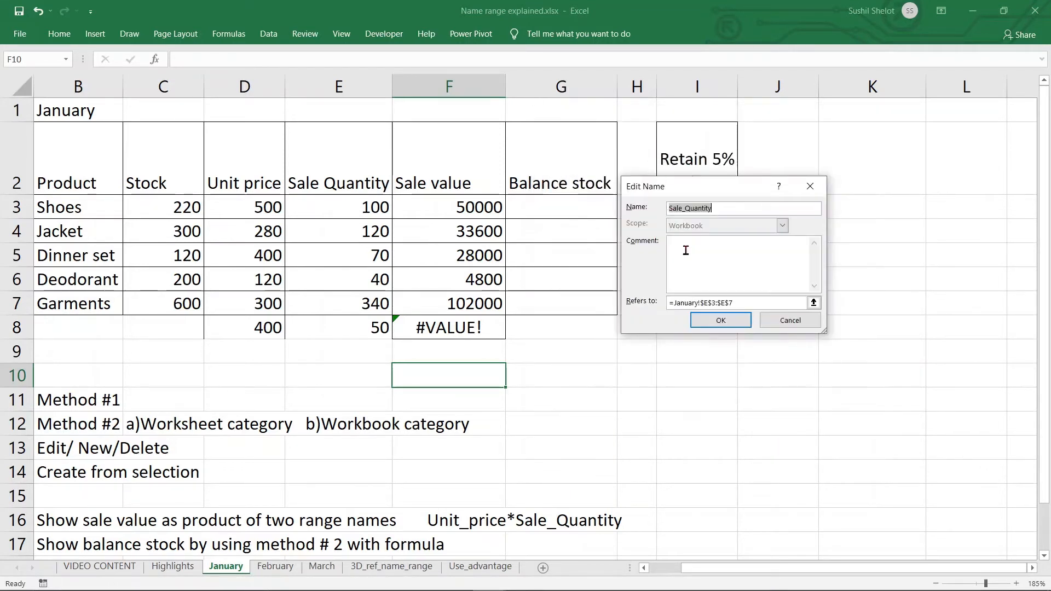
click(814, 303)
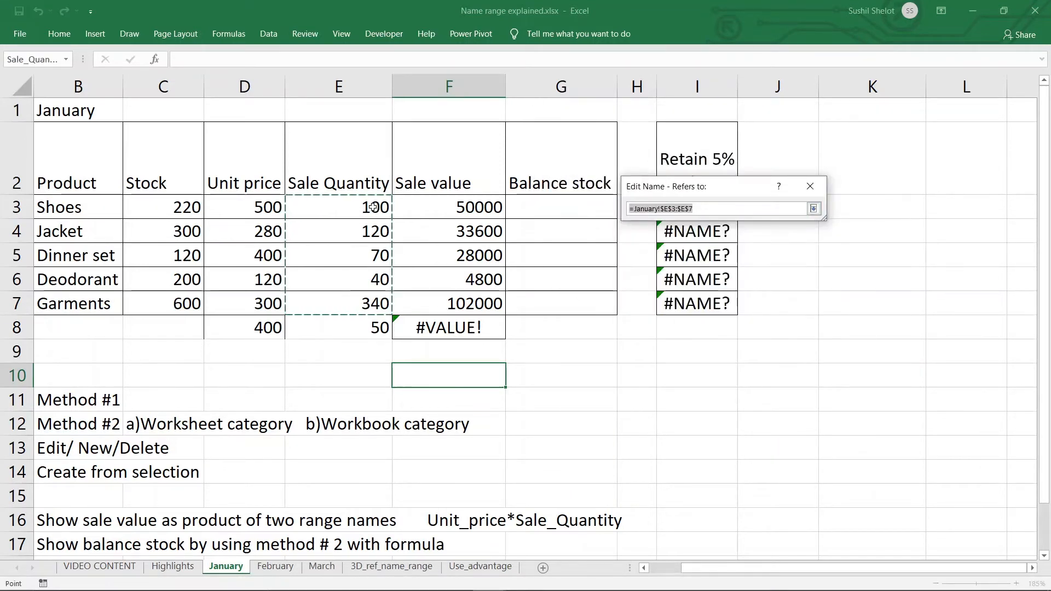
drag(374, 208, 372, 321)
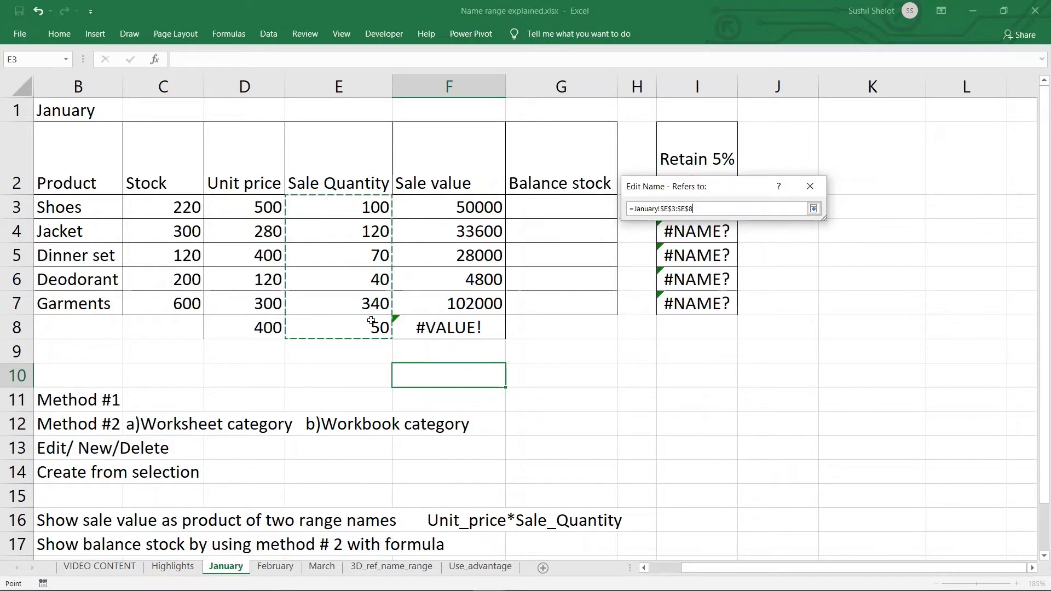
click(814, 209)
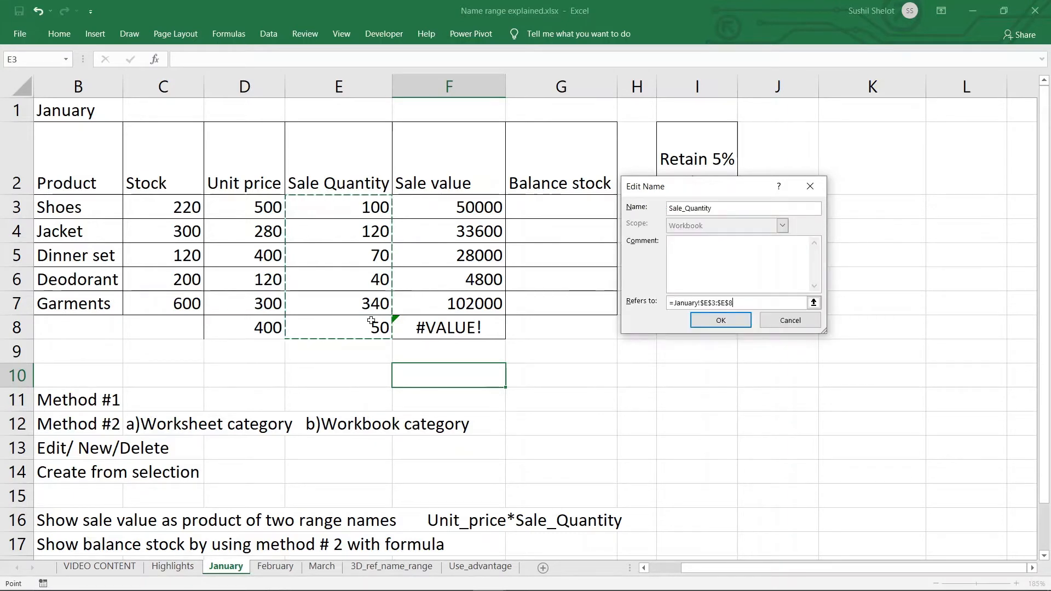
click(714, 326)
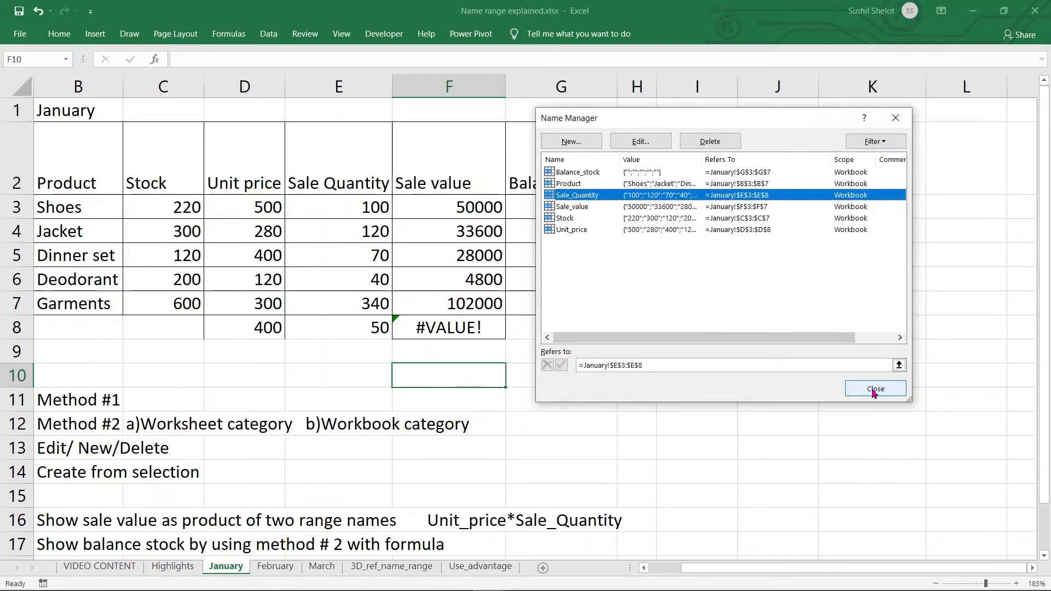
click(868, 390)
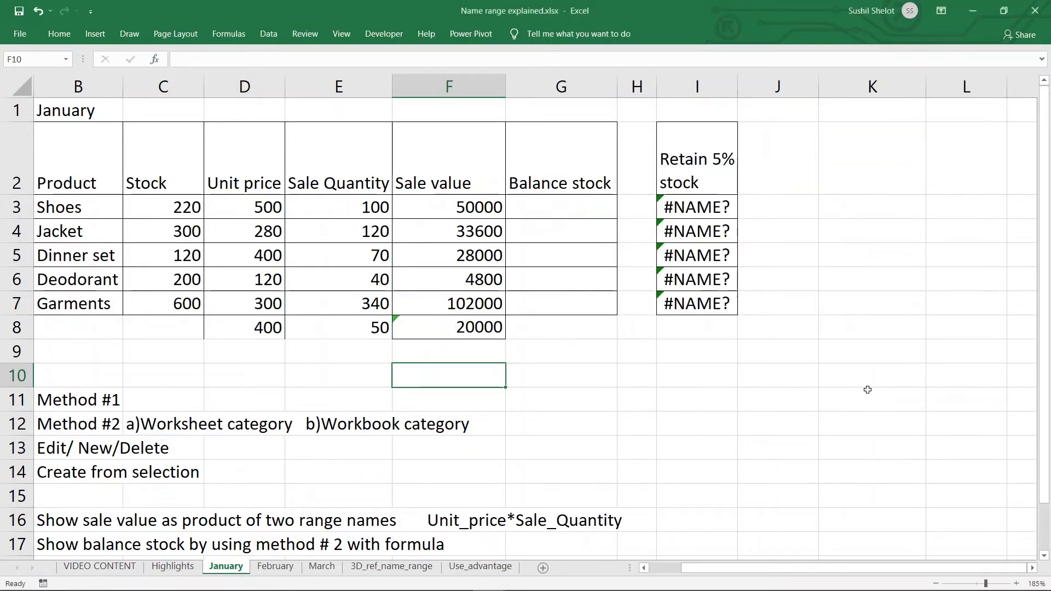
click(488, 328)
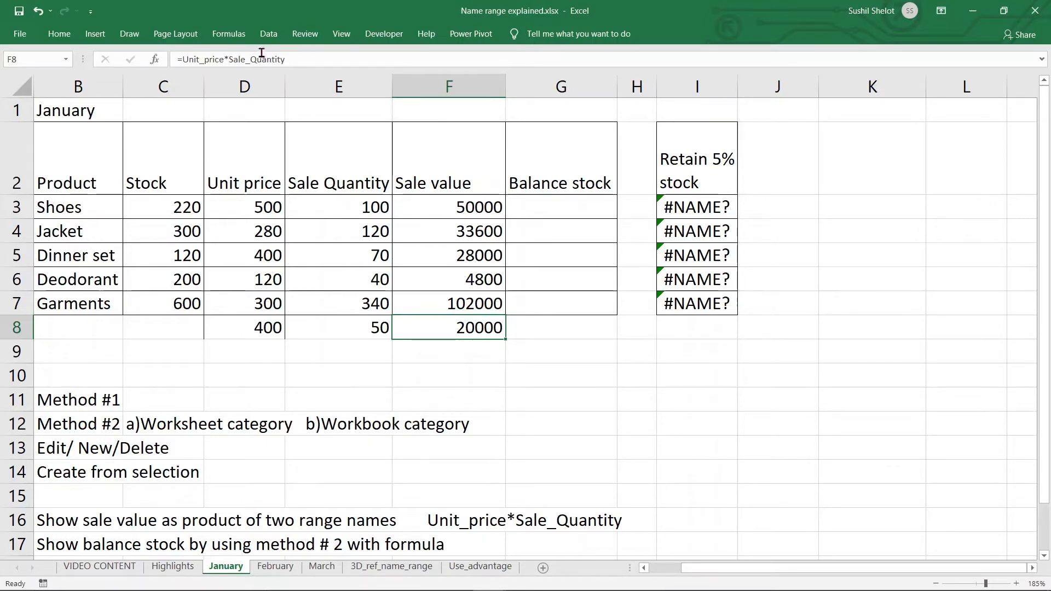
Undo the range name edits, the row 8 entries and the Sale value fill, and refill the formula from F3 down to F7.
key(ctrl+z)
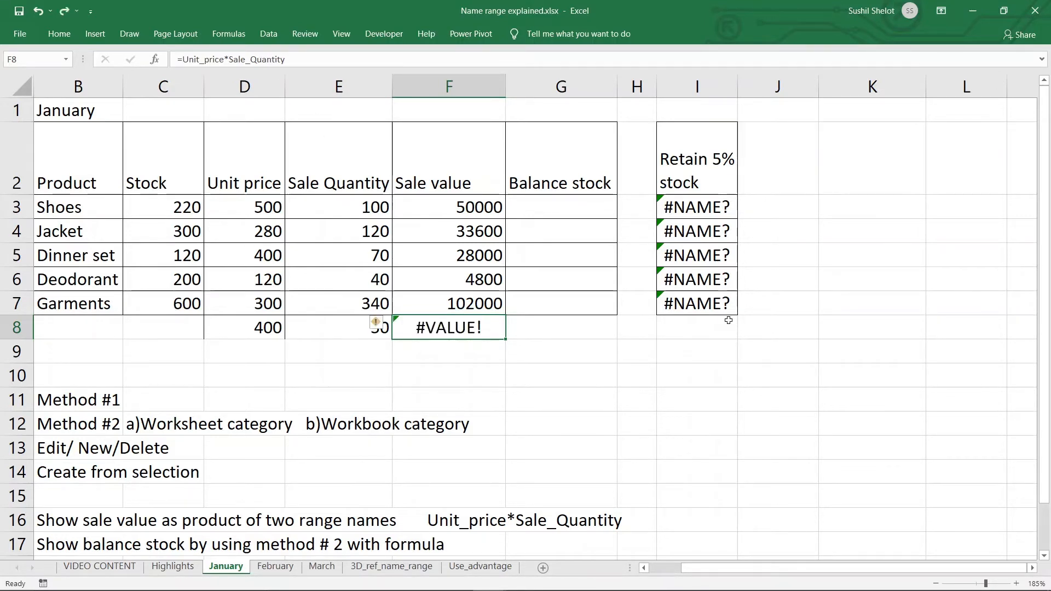
key(ctrl+z)
key(ctrl+z)
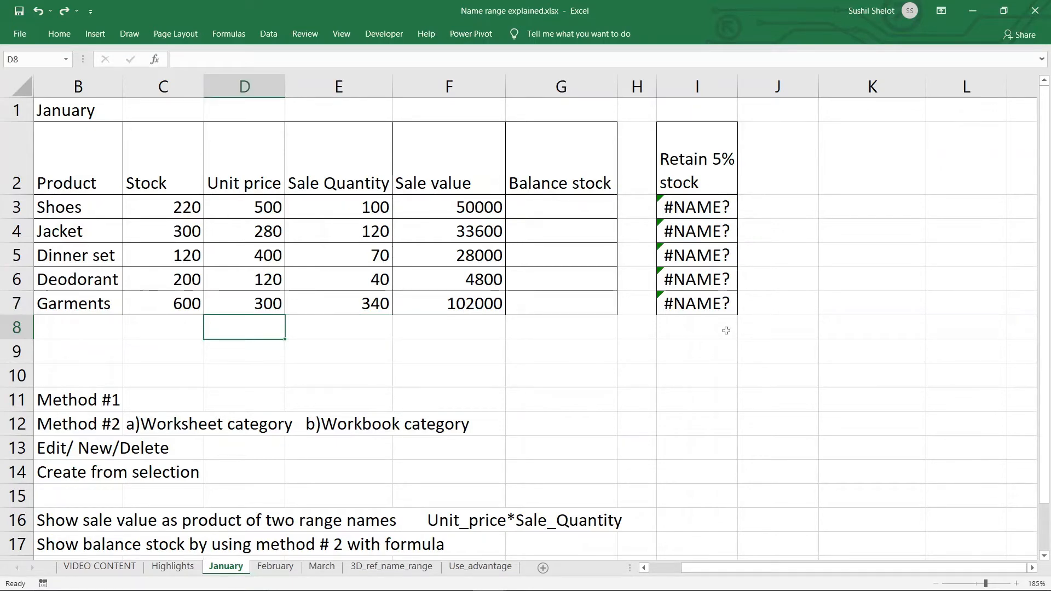
key(ctrl+z)
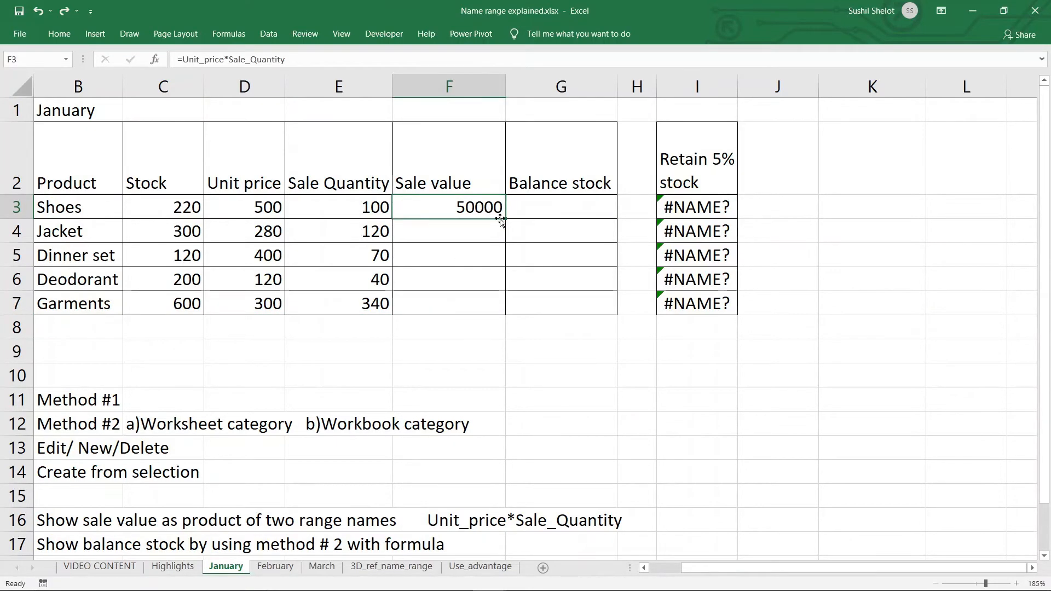
drag(502, 218, 525, 318)
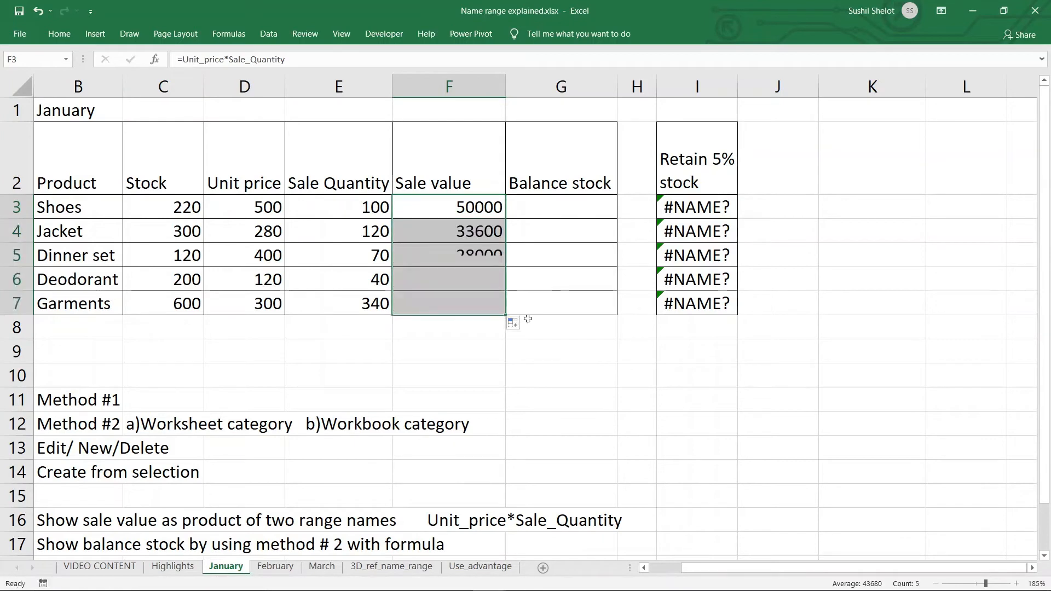
click(592, 379)
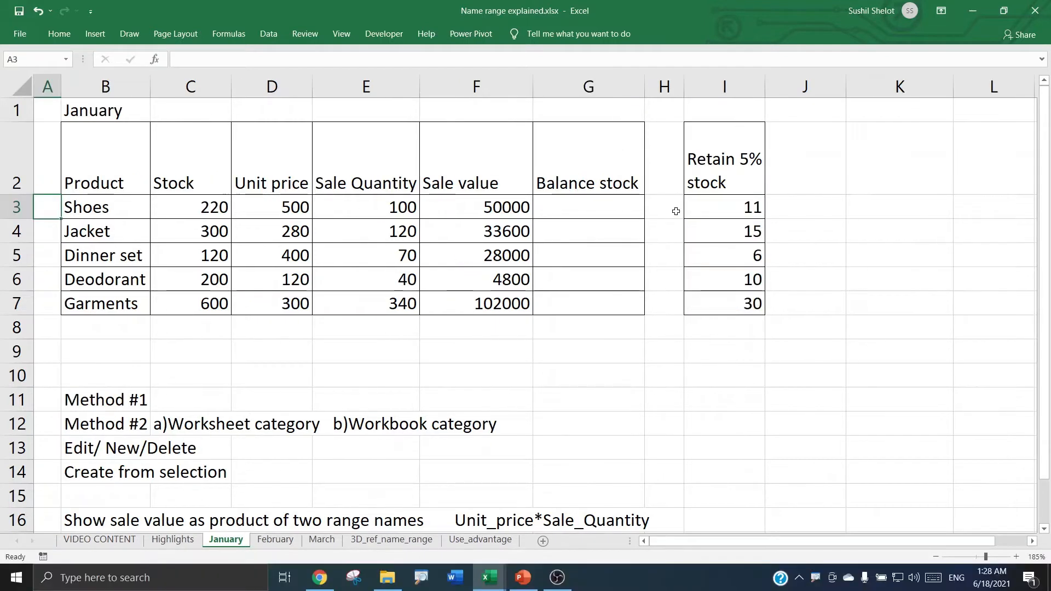
With cell K3 active, define a workbook-scope name B that refers to =January!C3-January!E3.
click(868, 213)
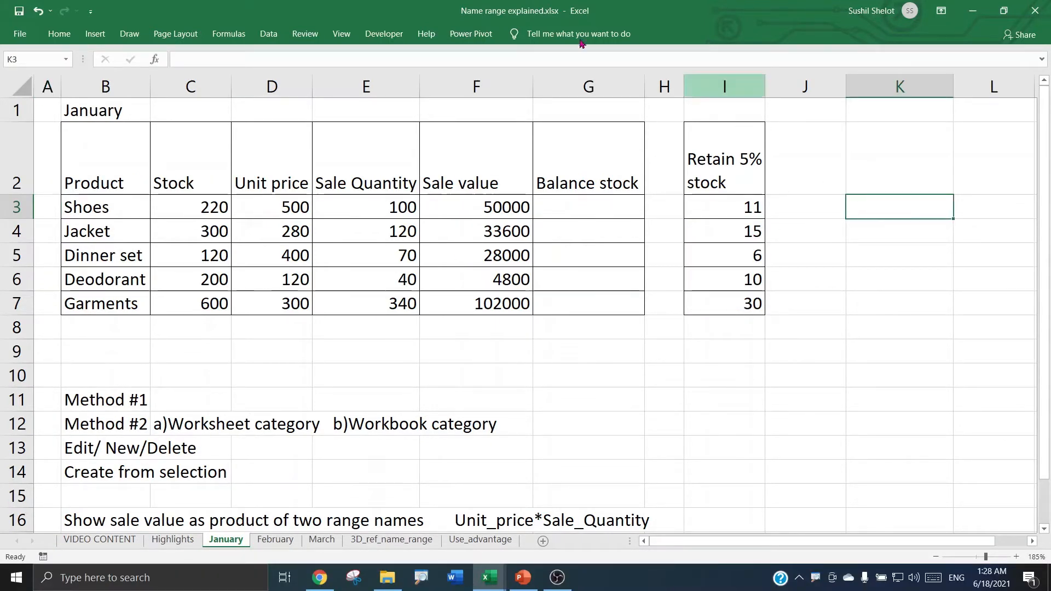
click(229, 34)
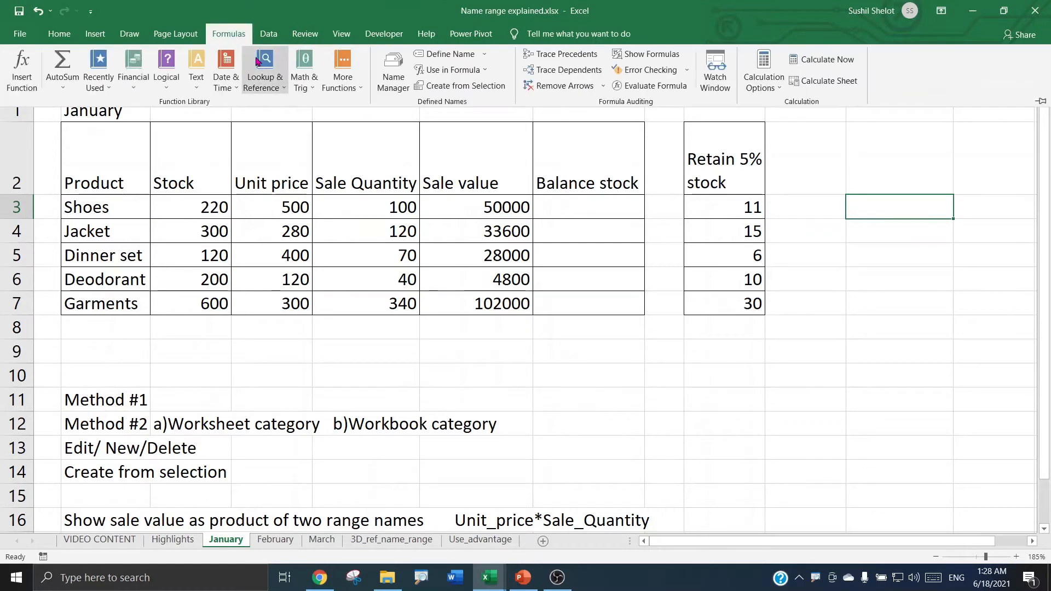
click(446, 55)
text(B)
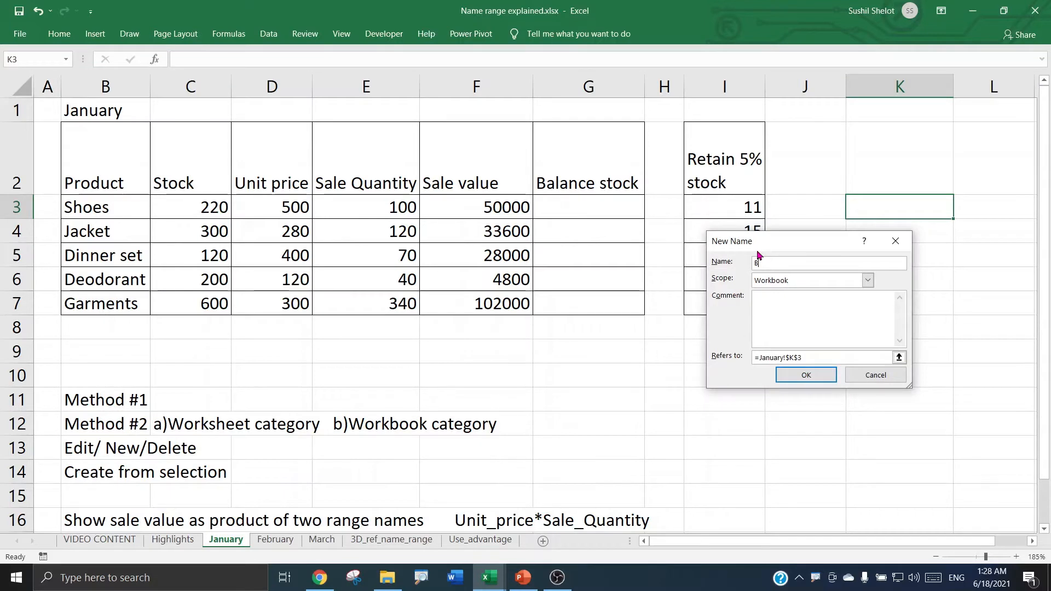
click(793, 357)
mouse_move(794, 357)
mouse_down()
mouse_move(780, 360)
mouse_move(787, 361)
mouse_up()
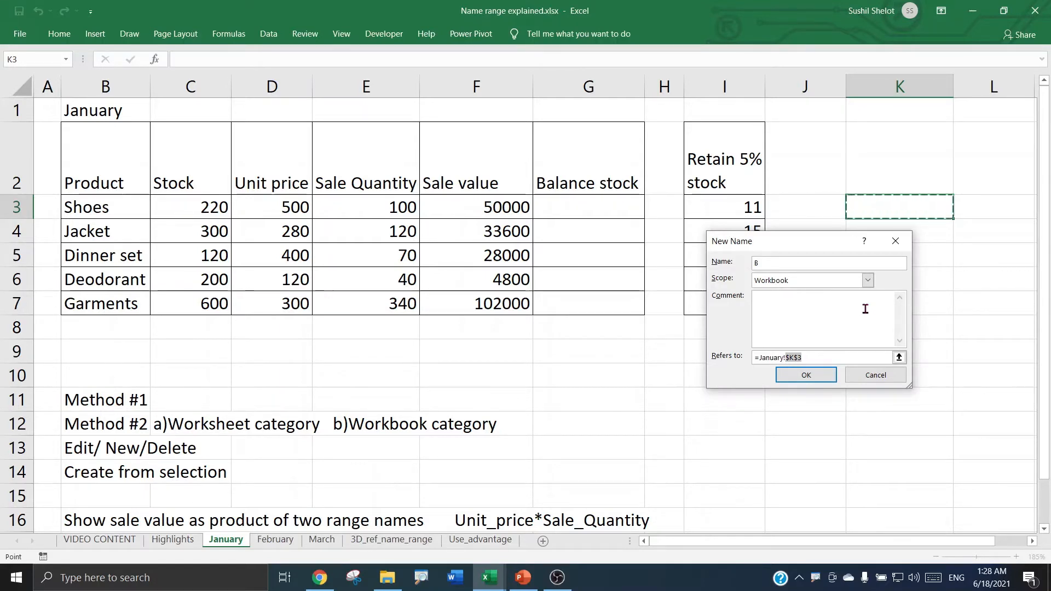
text(C)
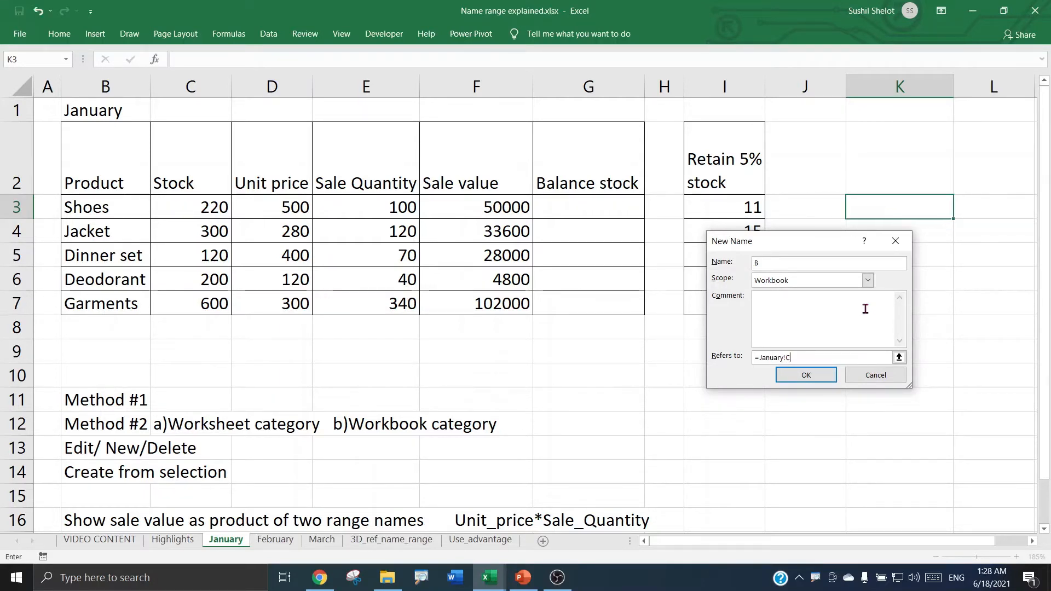
text(3-January!)
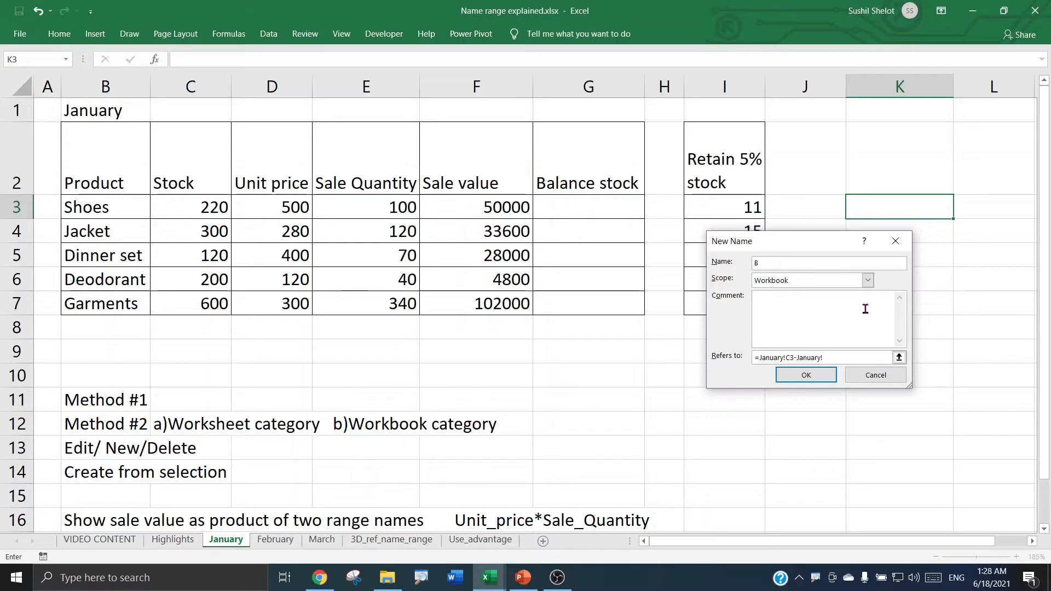
text(E3)
click(818, 382)
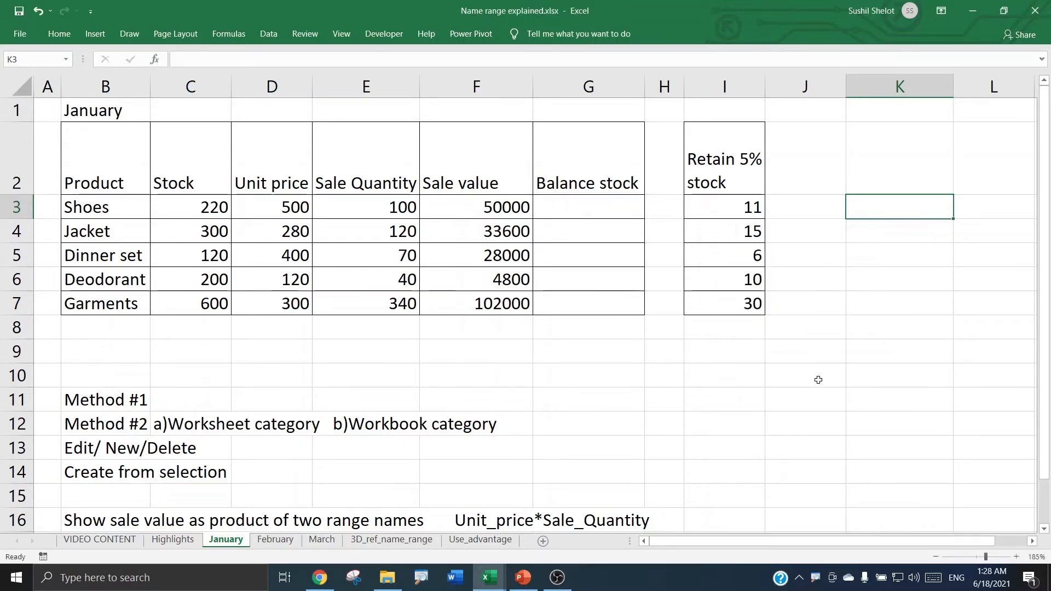
Enter the formula =B in the first Balance stock cell, G3.
click(575, 208)
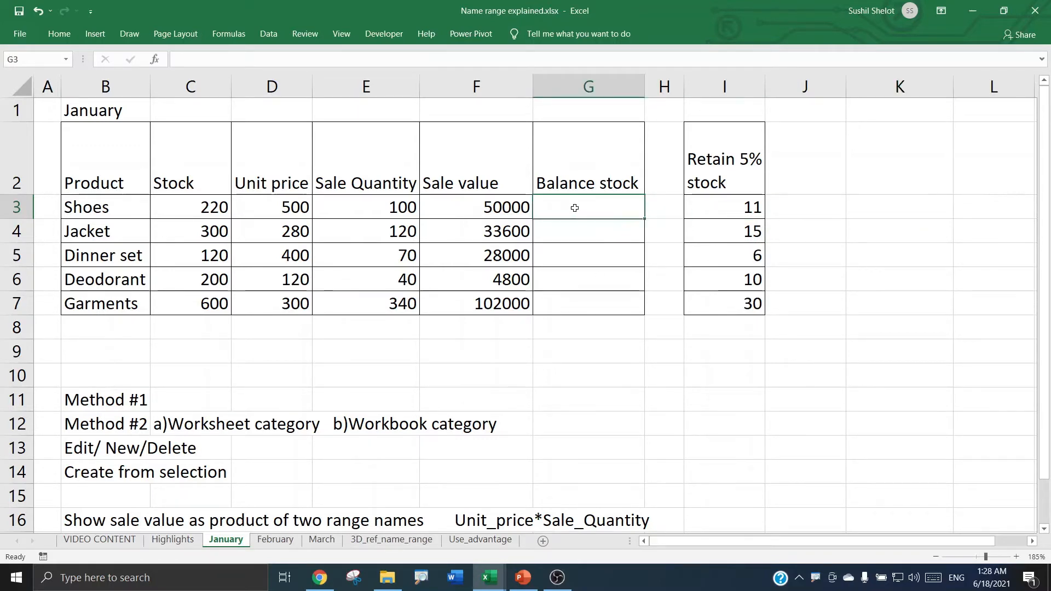
text(=)
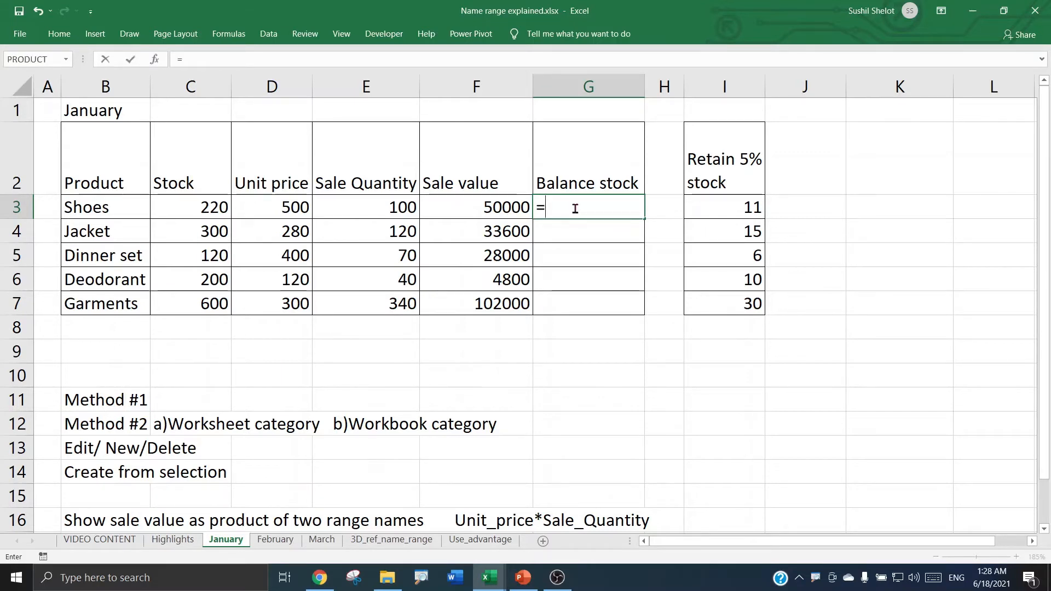
text(B)
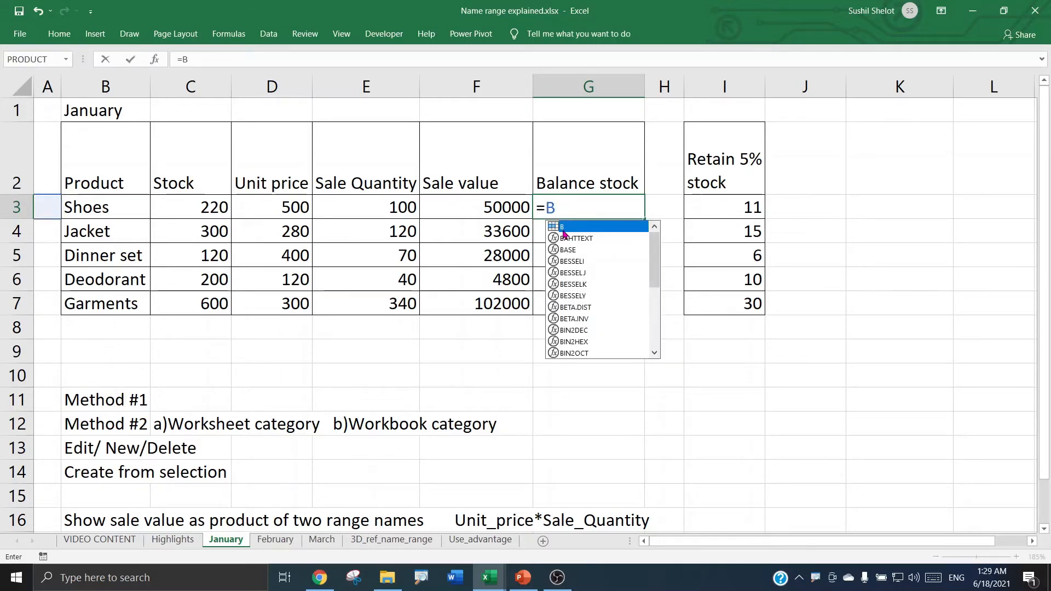
key(Escape)
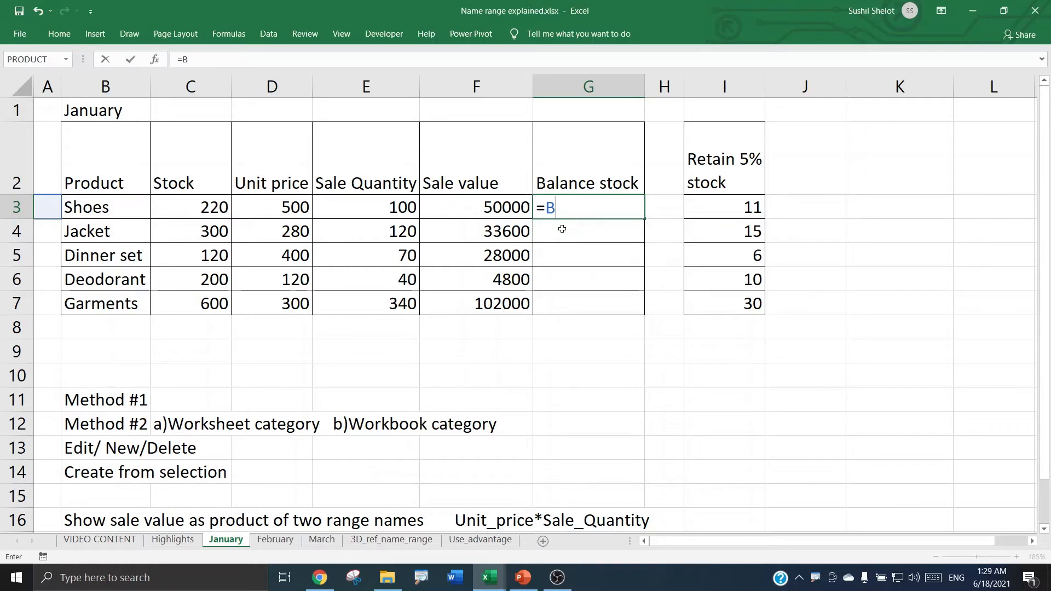
key(Return)
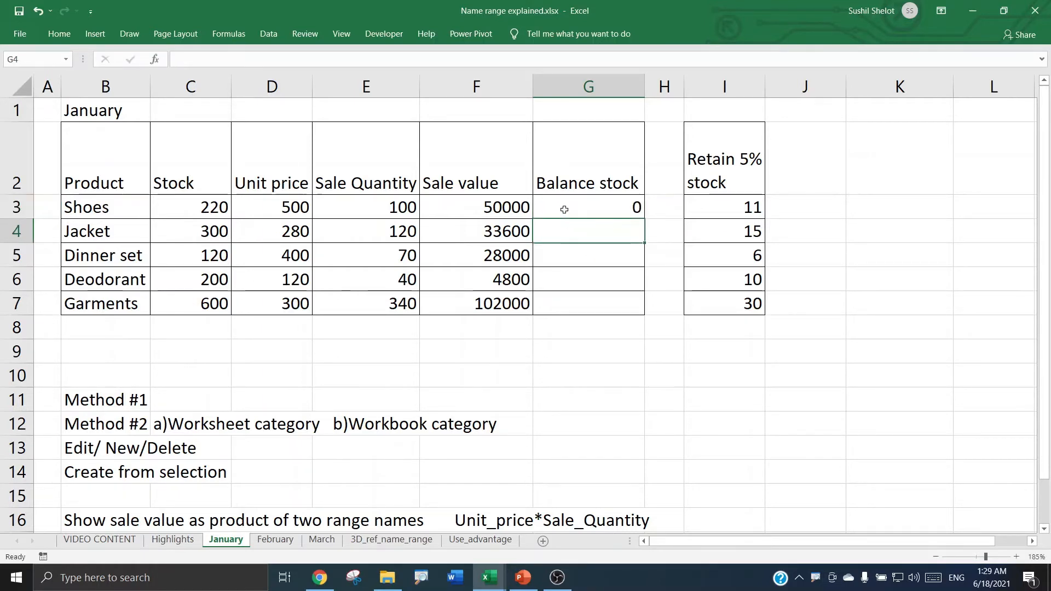
With G3 selected, edit the name B in the Name Manager so it refers to =January!C3-January!E3.
click(563, 208)
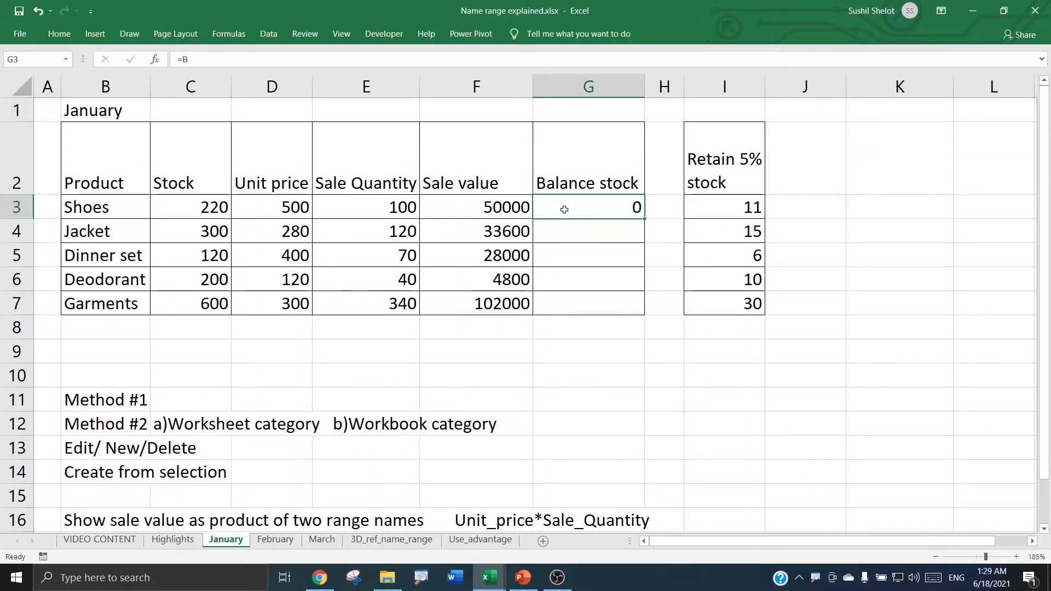
click(233, 34)
click(391, 71)
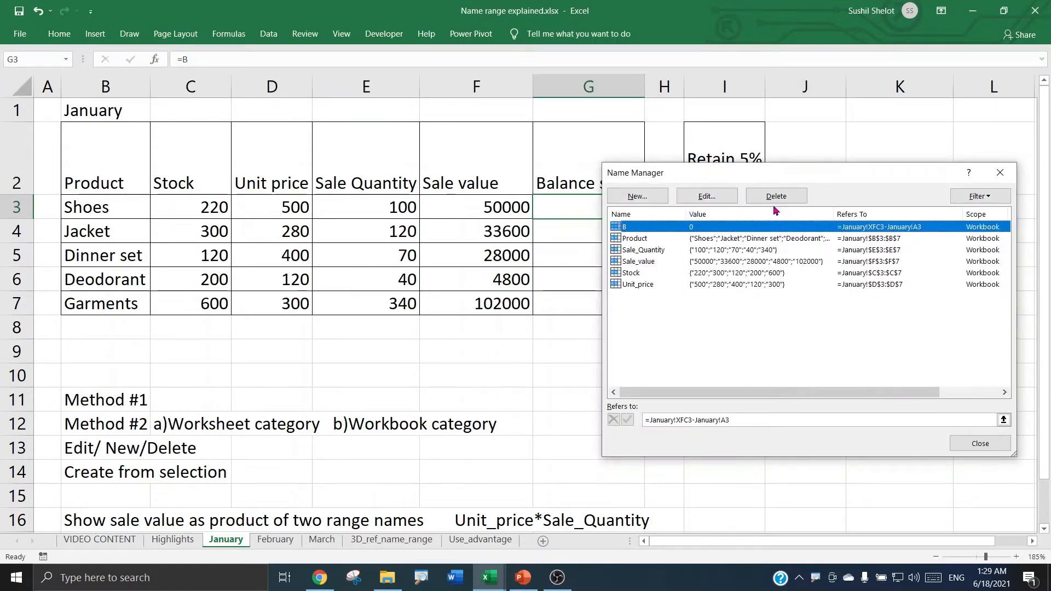
click(711, 198)
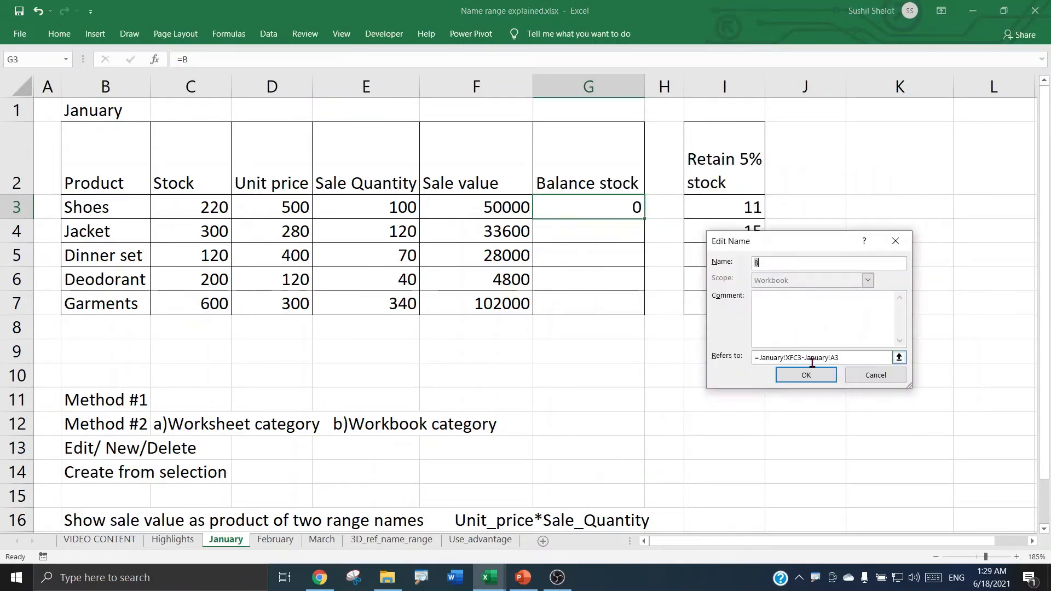
click(792, 359)
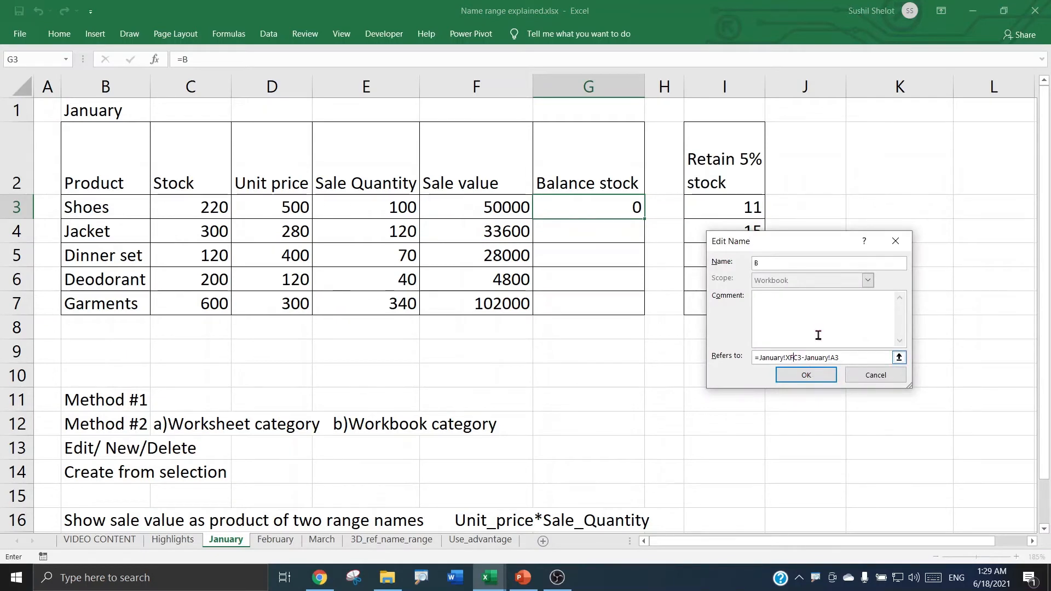
key(BackSpace)
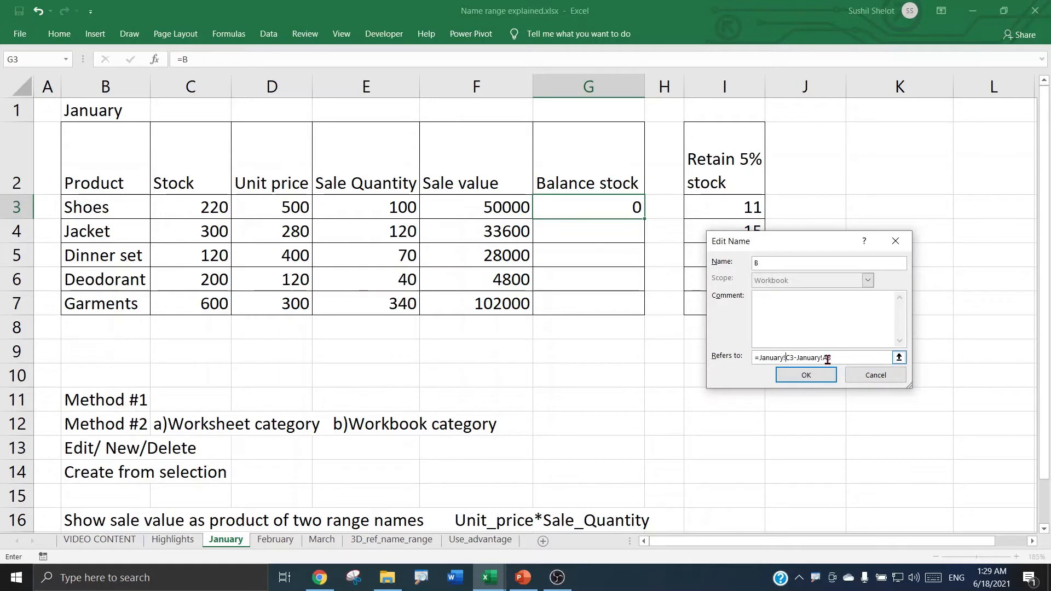
key(BackSpace)
text(E)
click(824, 376)
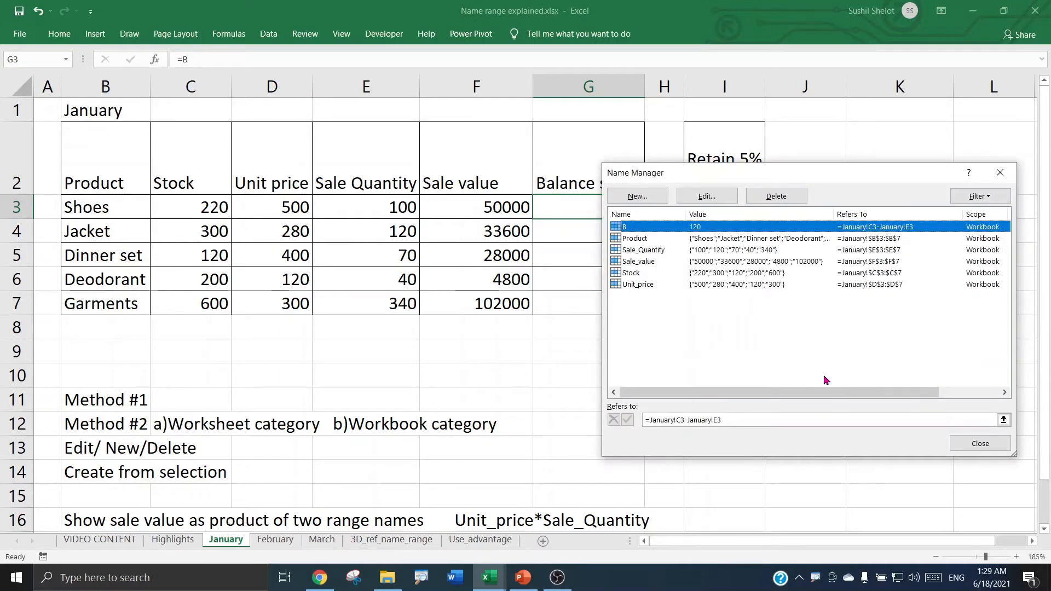
click(977, 445)
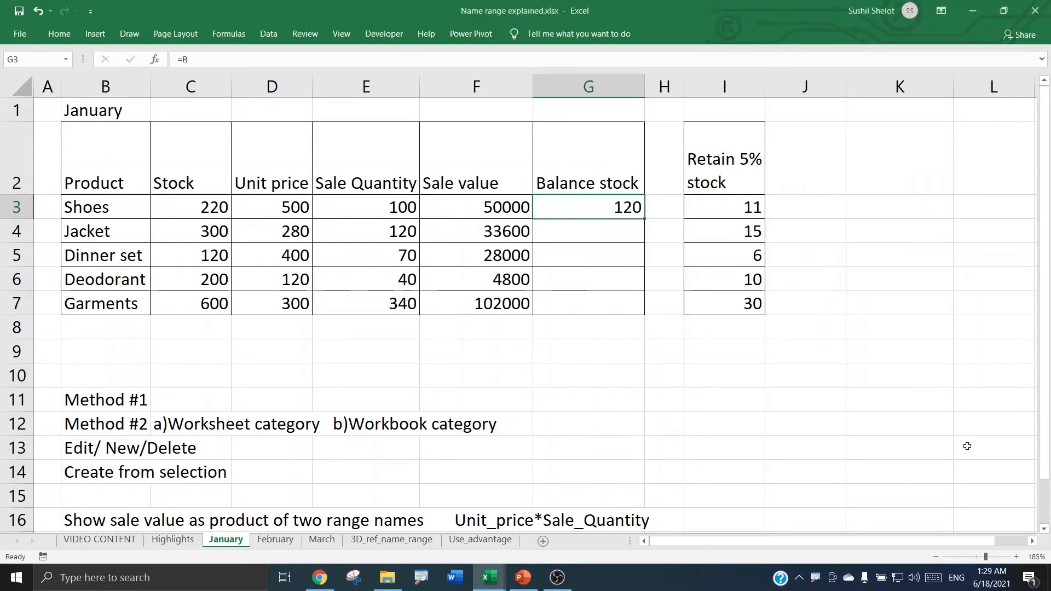
Fill the Balance stock formula from G3 down to G7 and check the formula in G4 and G3.
double_click(644, 219)
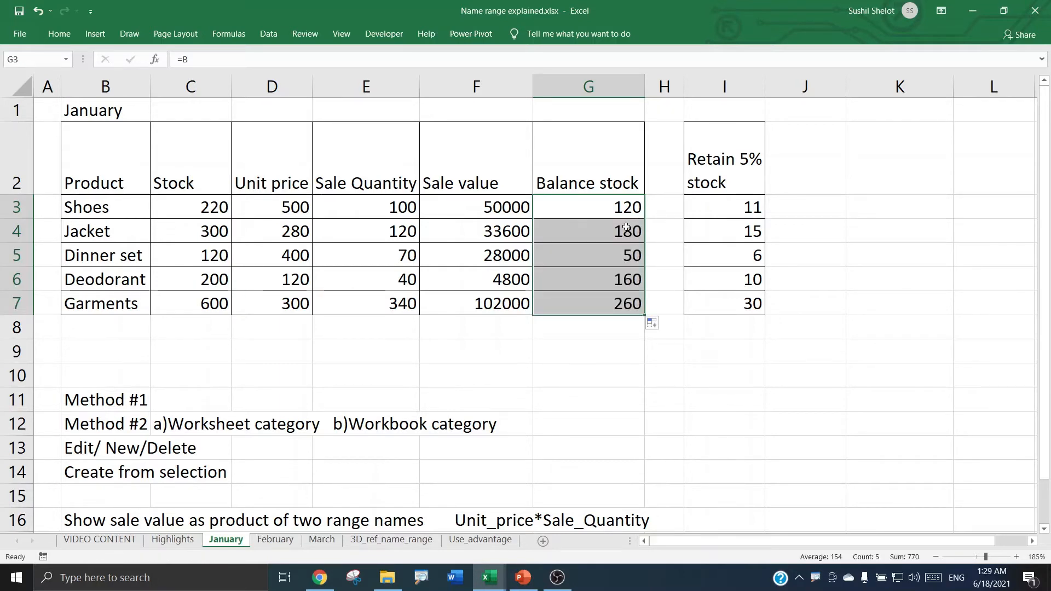
click(624, 231)
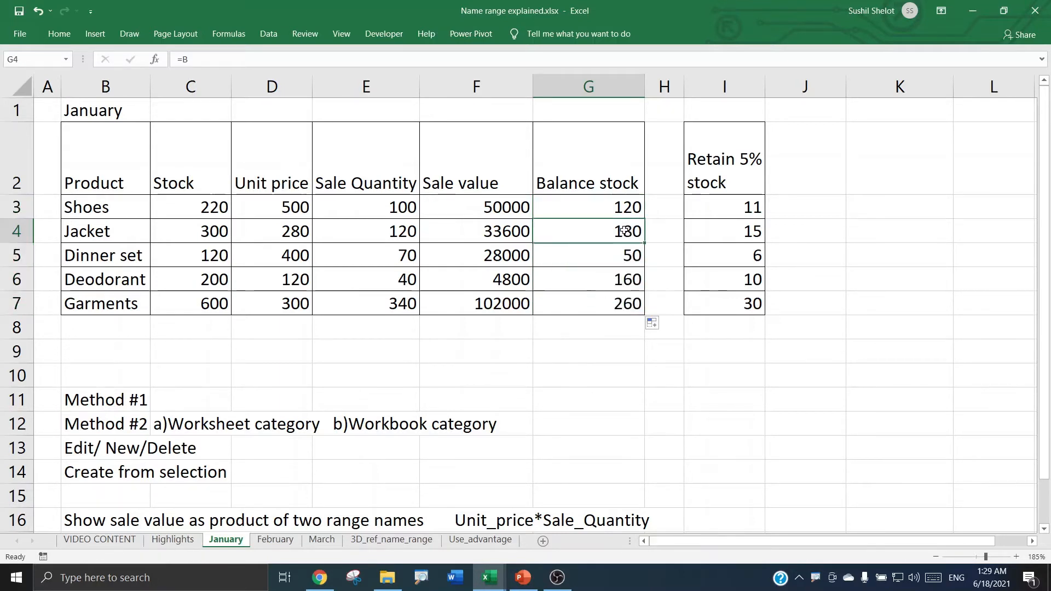
click(629, 213)
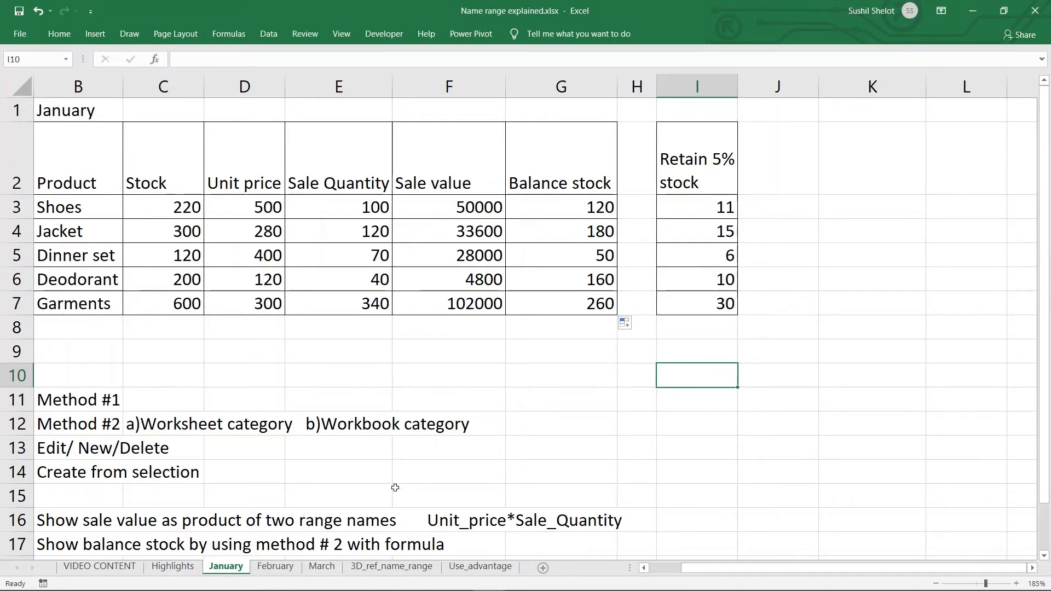
On the 3D_ref_name_range sheet, examine the conventional Sales quarterly formula in C2 and the monthly sheets January, February and March.
click(376, 569)
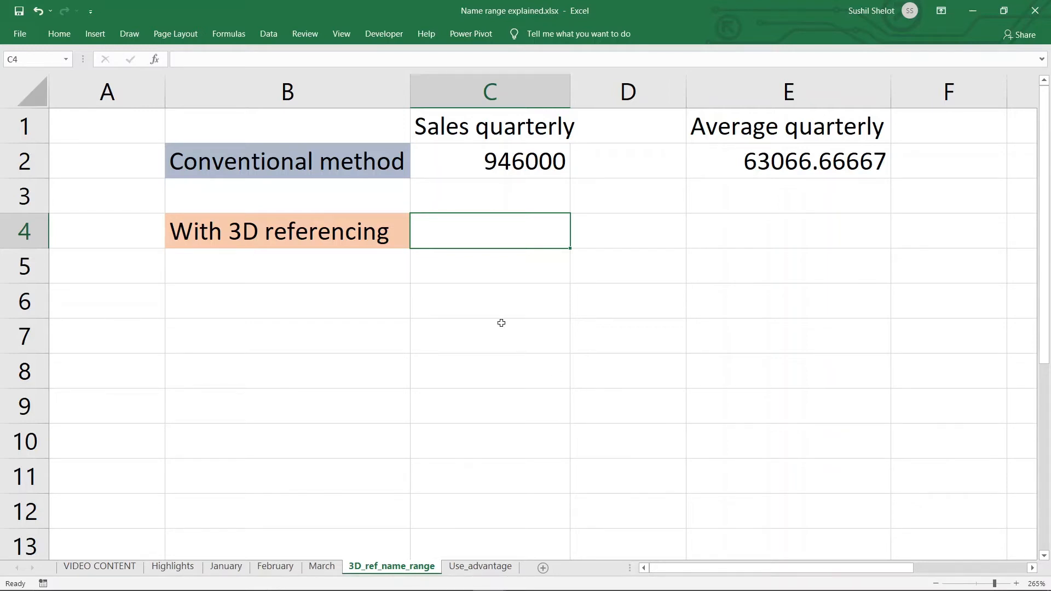
click(307, 194)
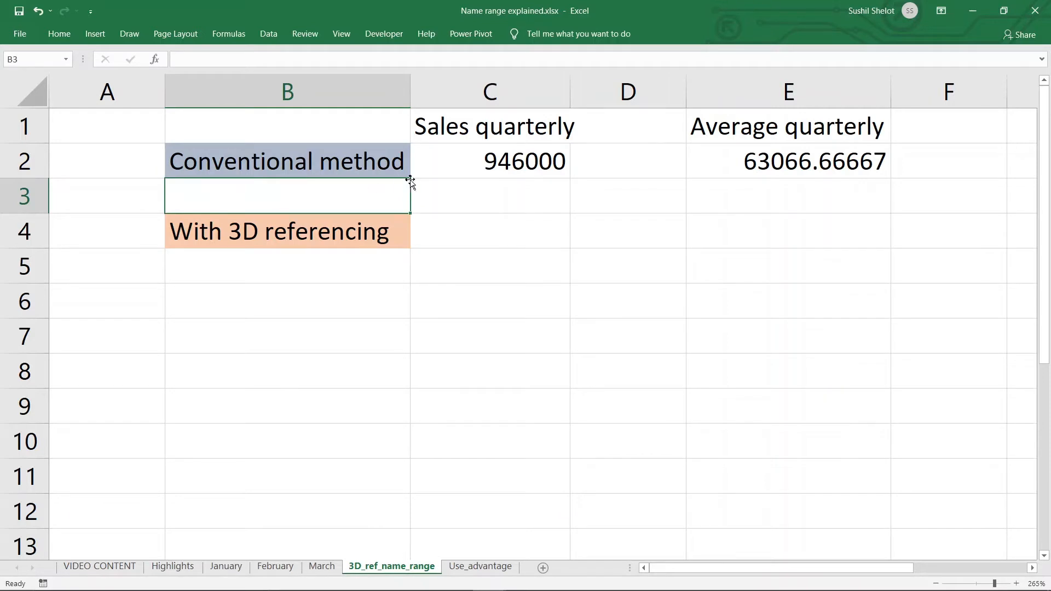
click(477, 165)
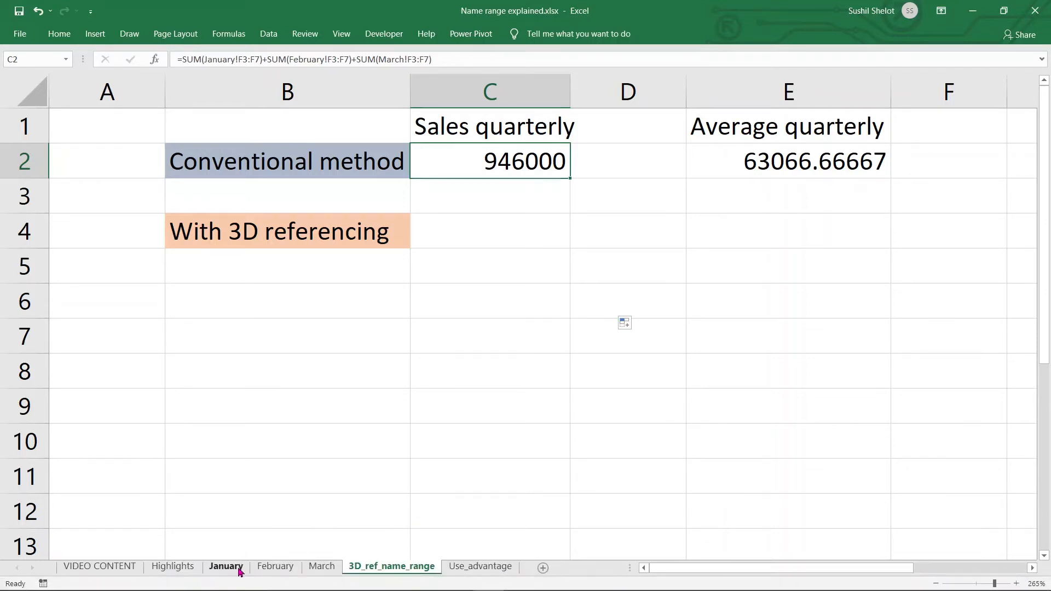
click(239, 569)
click(271, 568)
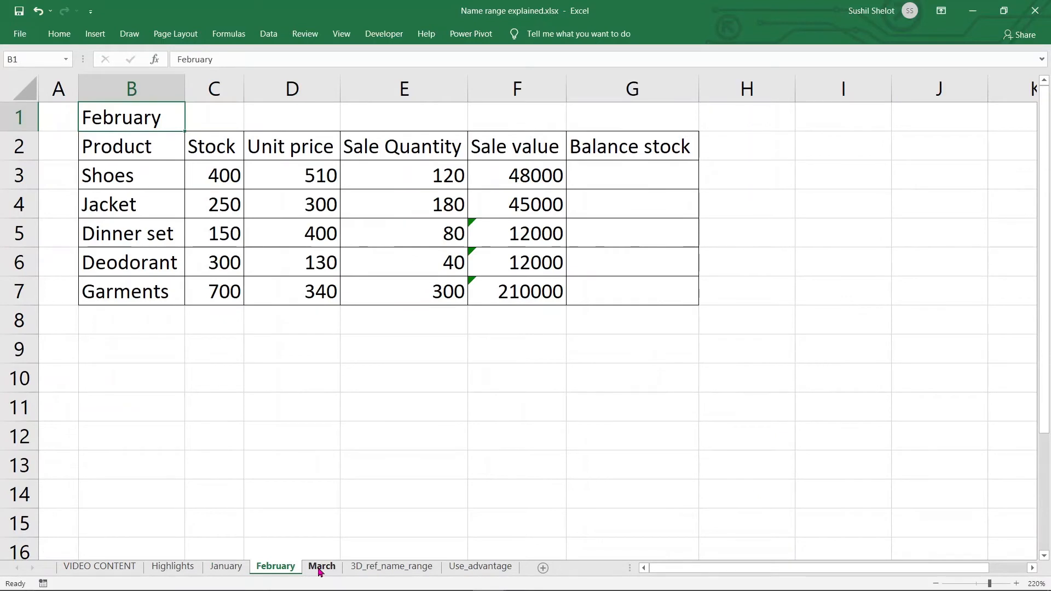
click(320, 570)
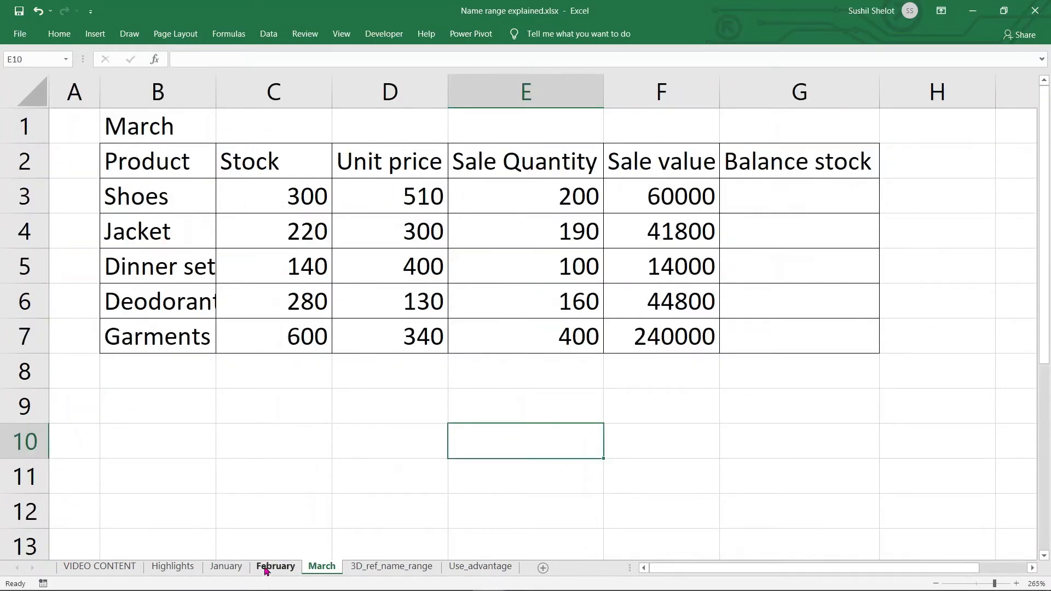
click(651, 196)
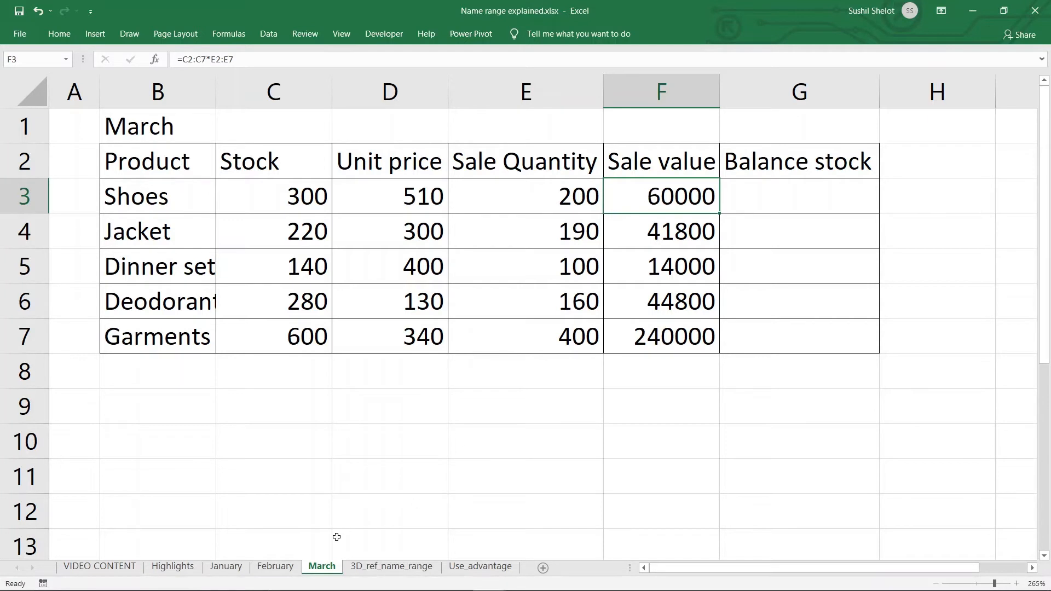
click(372, 570)
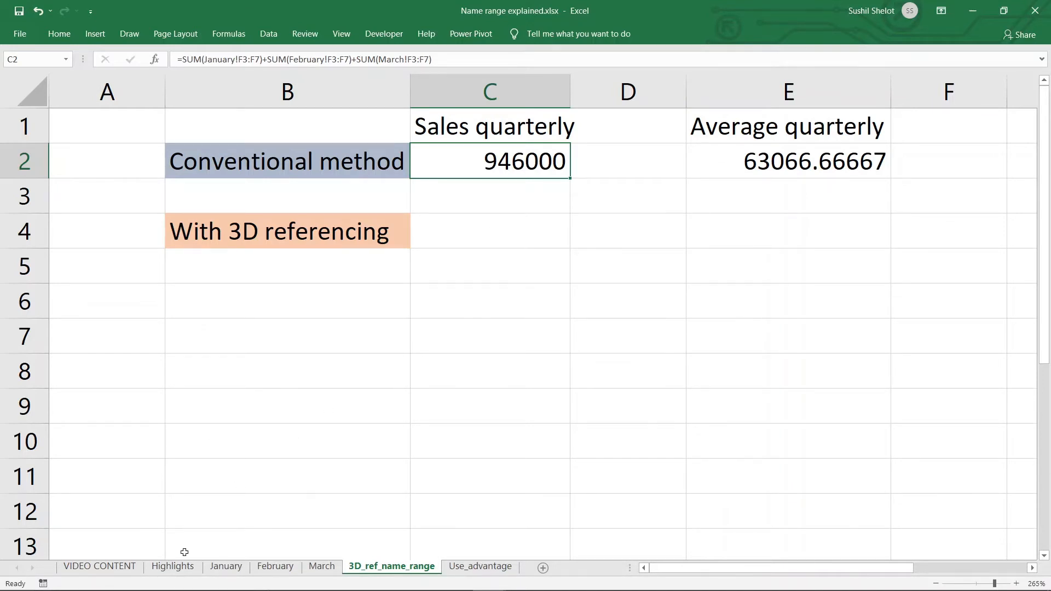
Review the Sale value range F3:F7 on the January, February and March sheets, and inspect the Average quarterly formula in E2 of 3D_ref_name_range.
click(220, 569)
drag(475, 209, 491, 303)
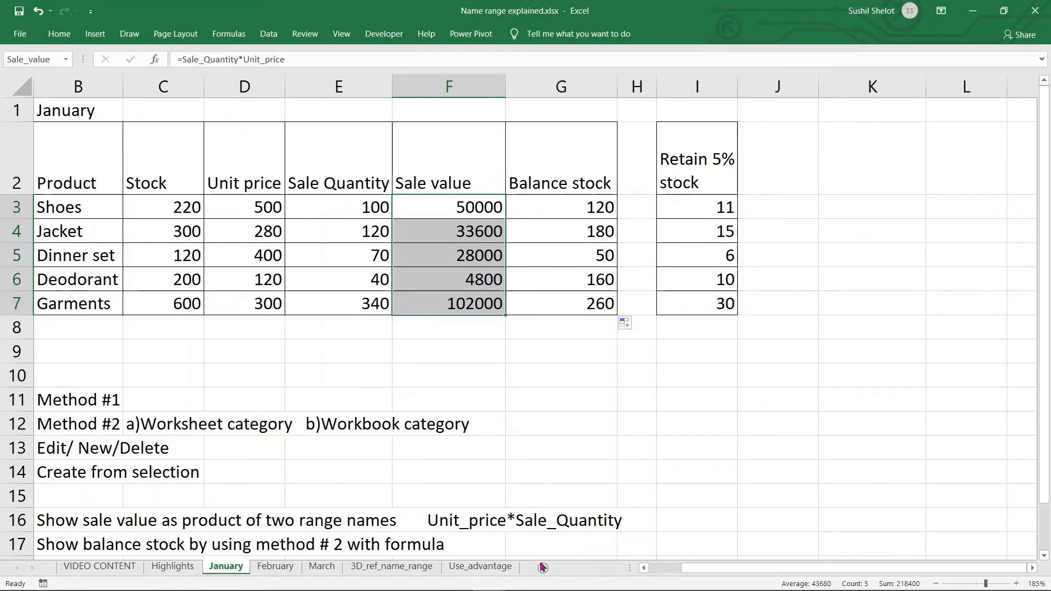
click(275, 567)
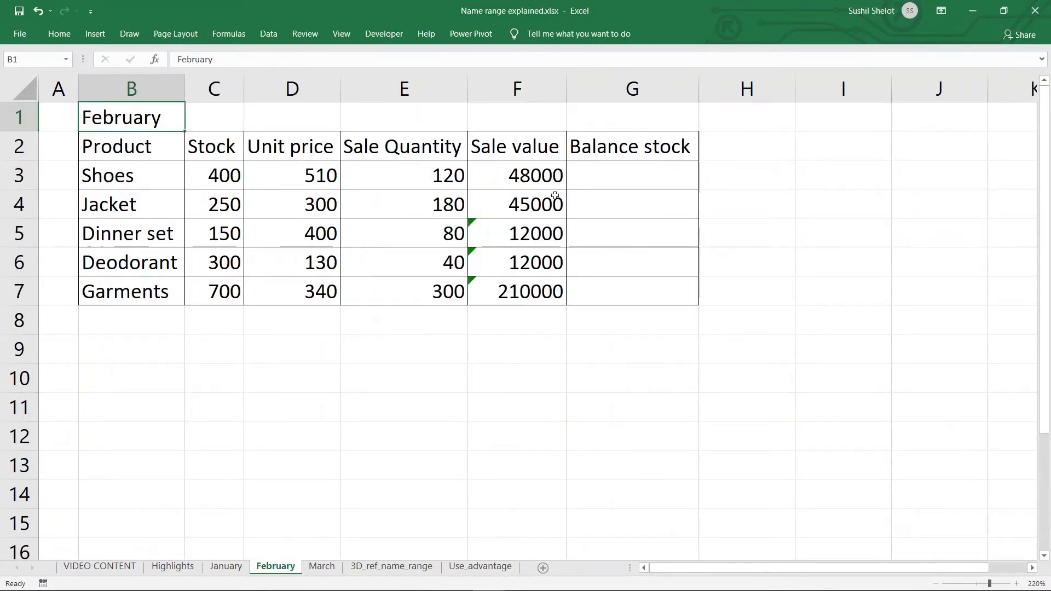
drag(554, 178, 554, 286)
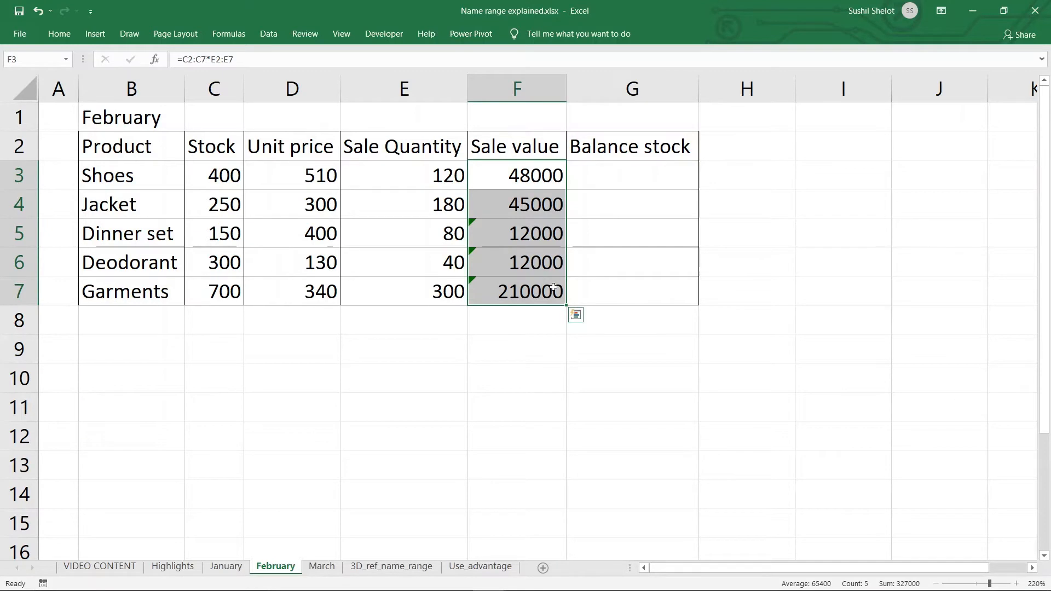
click(322, 567)
drag(652, 201, 659, 336)
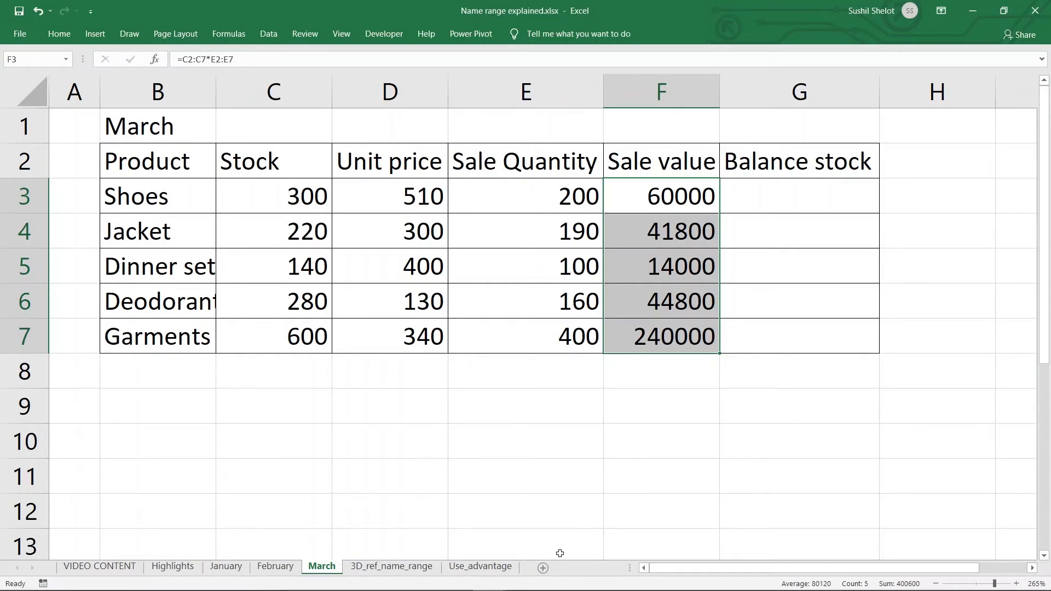
click(415, 568)
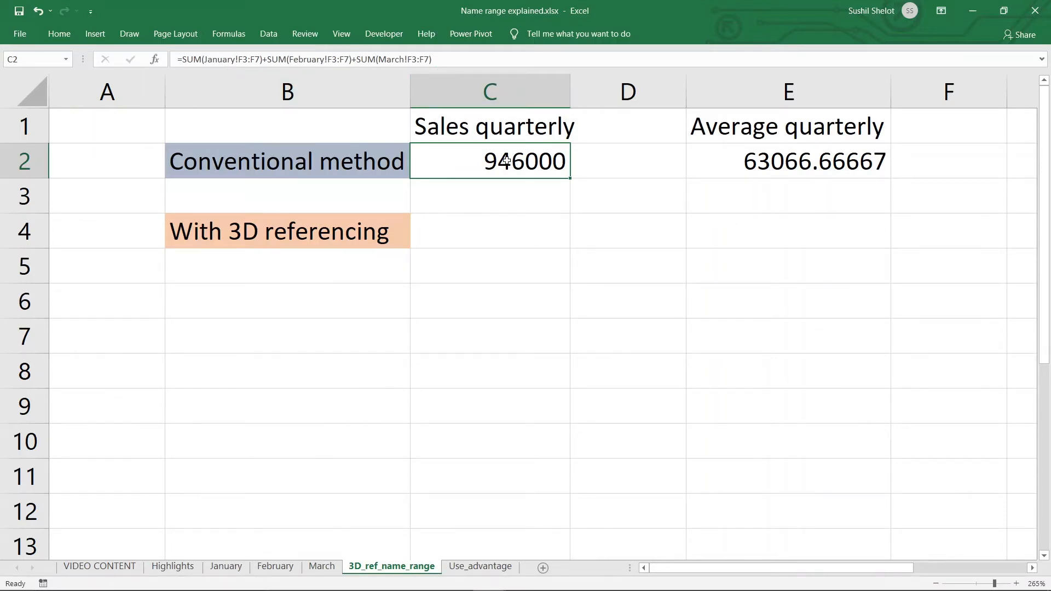
click(833, 163)
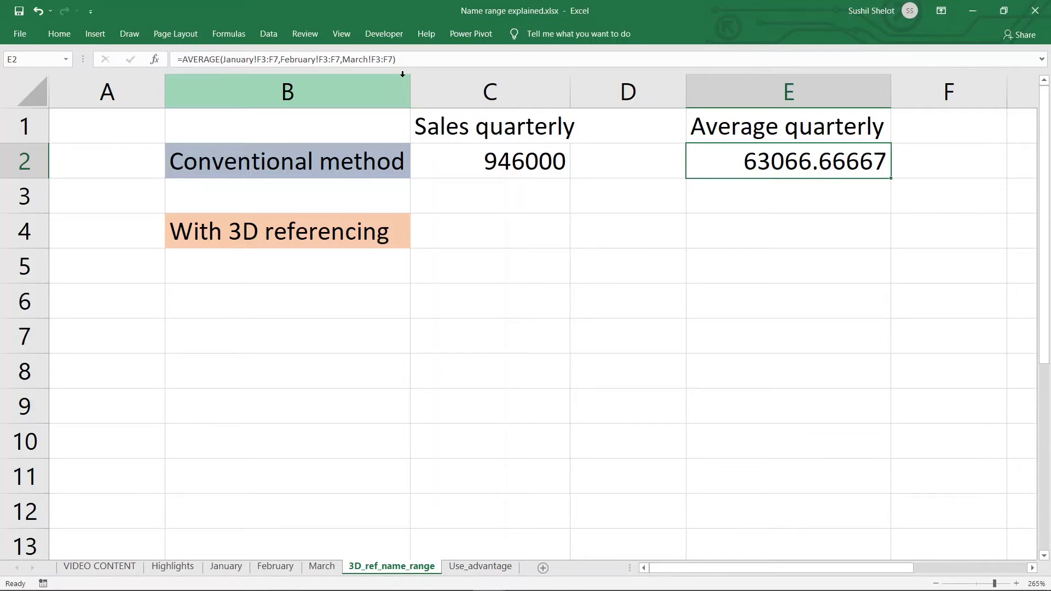
click(303, 186)
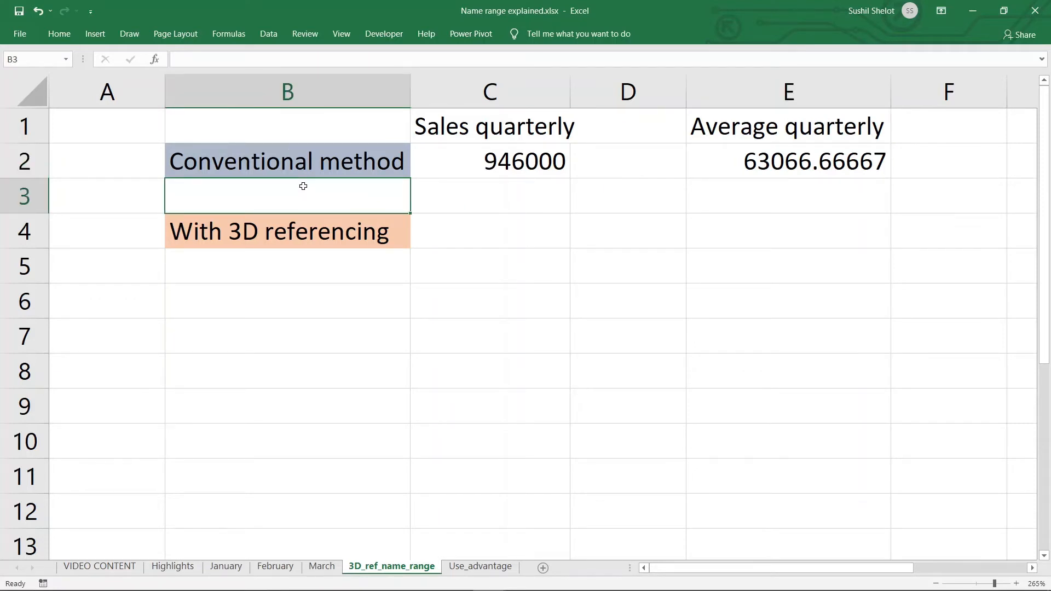
text(=)
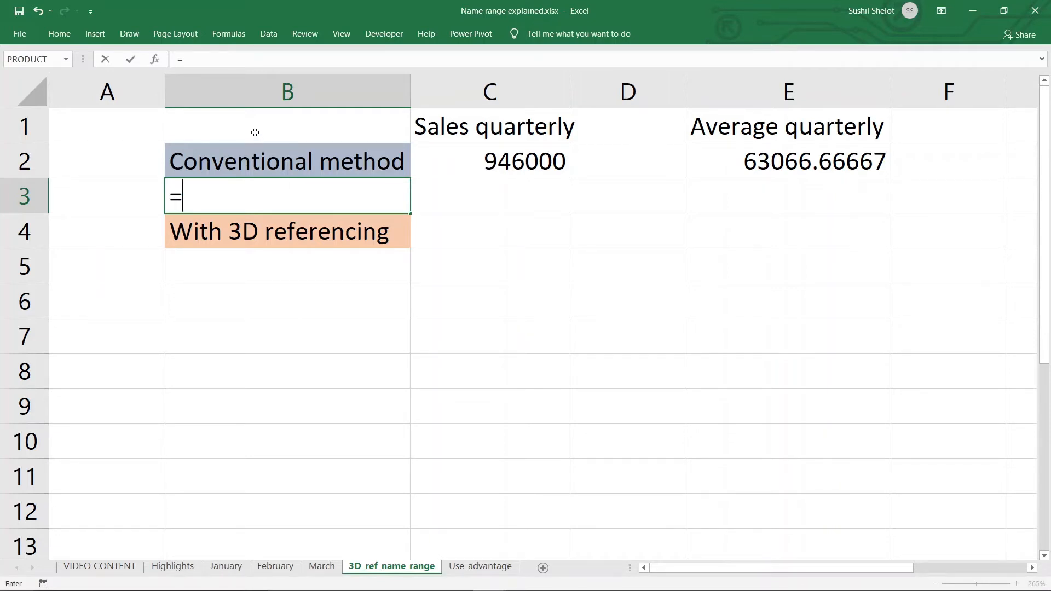
key(BackSpace)
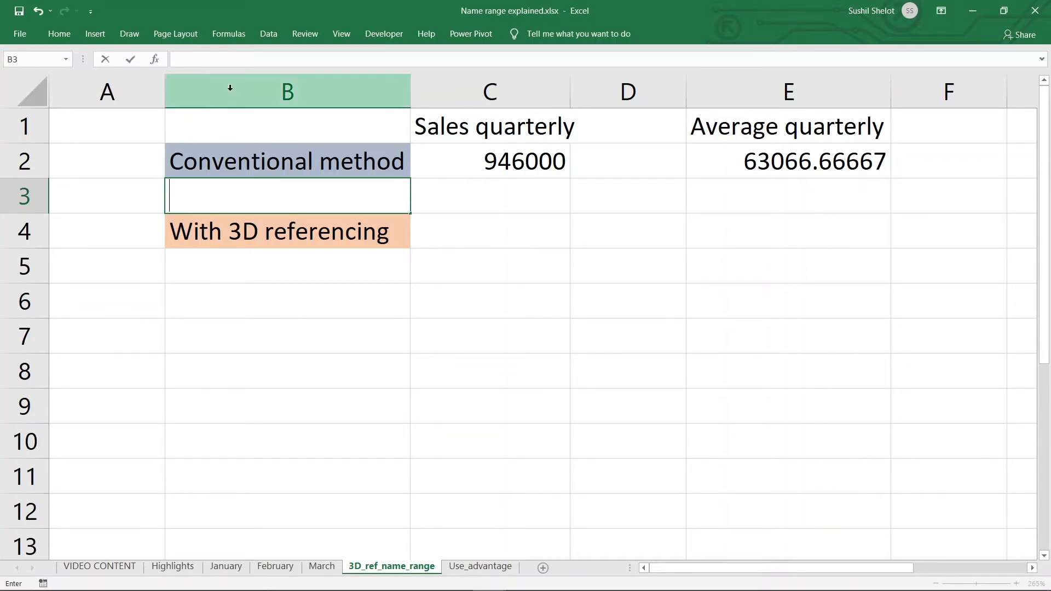
click(236, 36)
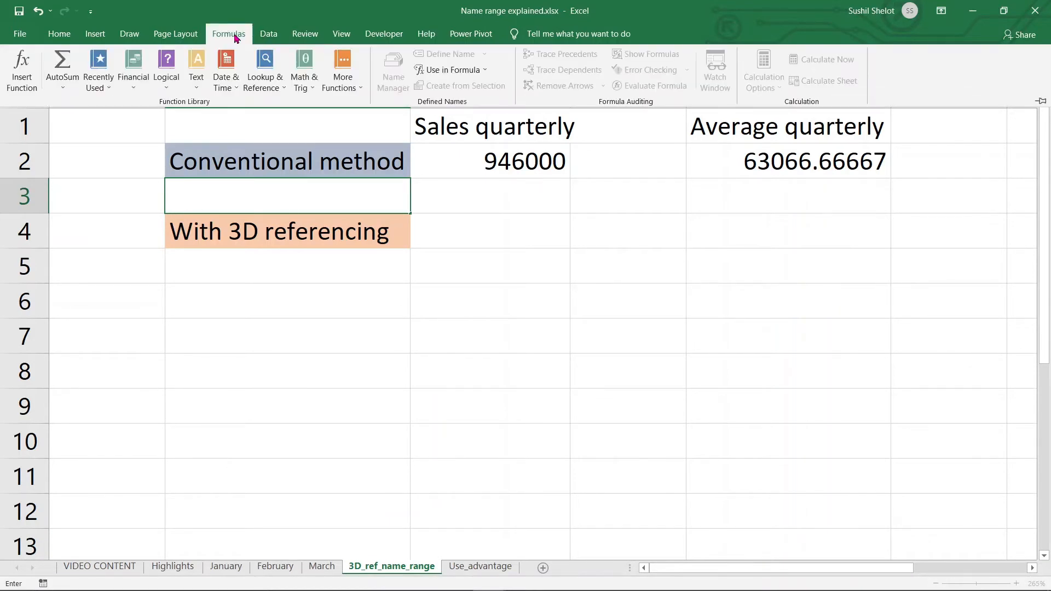
click(378, 191)
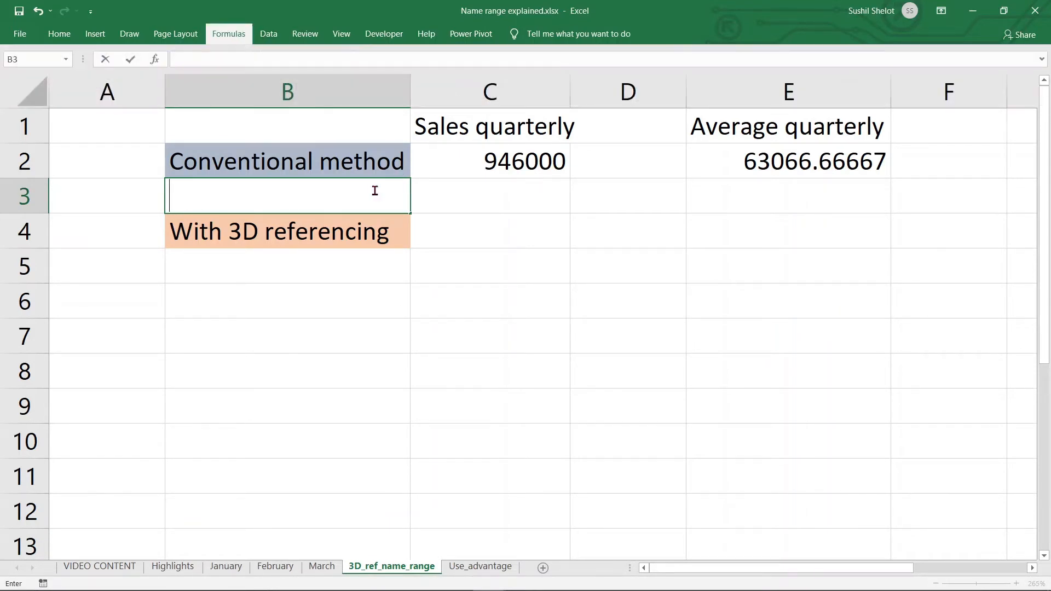
click(226, 37)
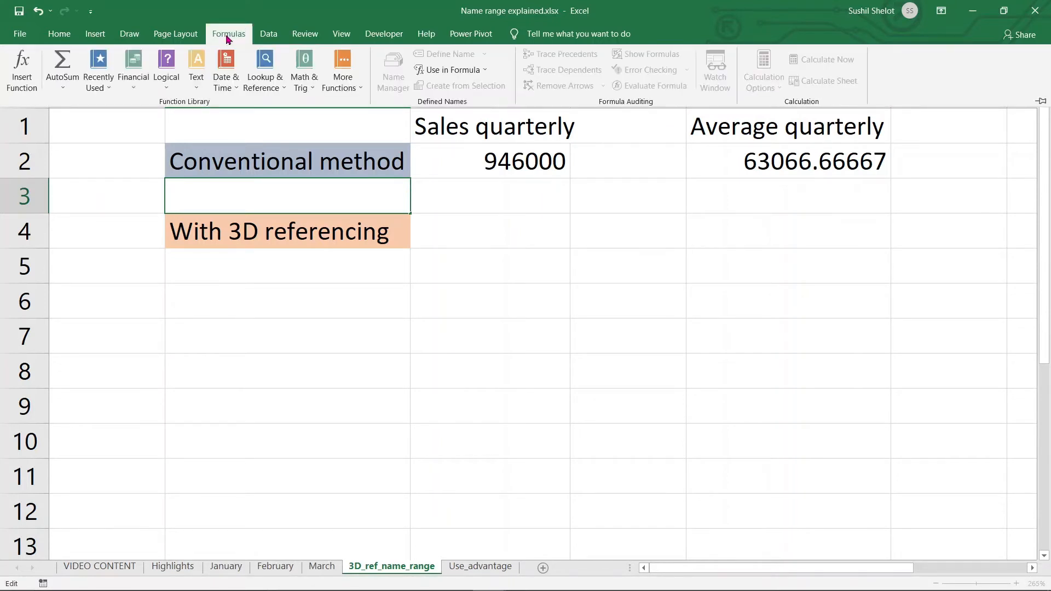
click(286, 189)
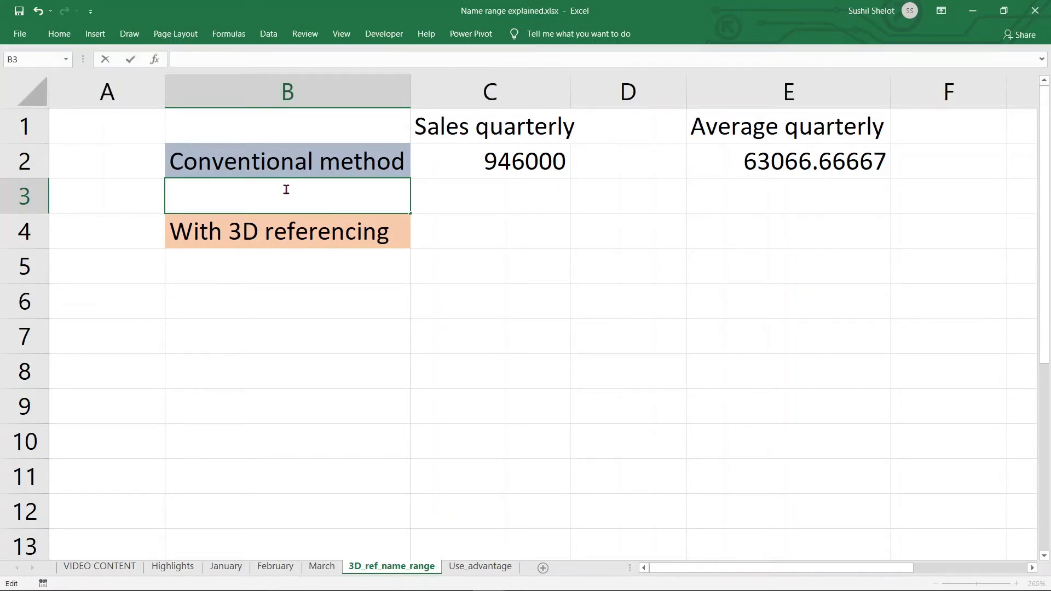
click(155, 192)
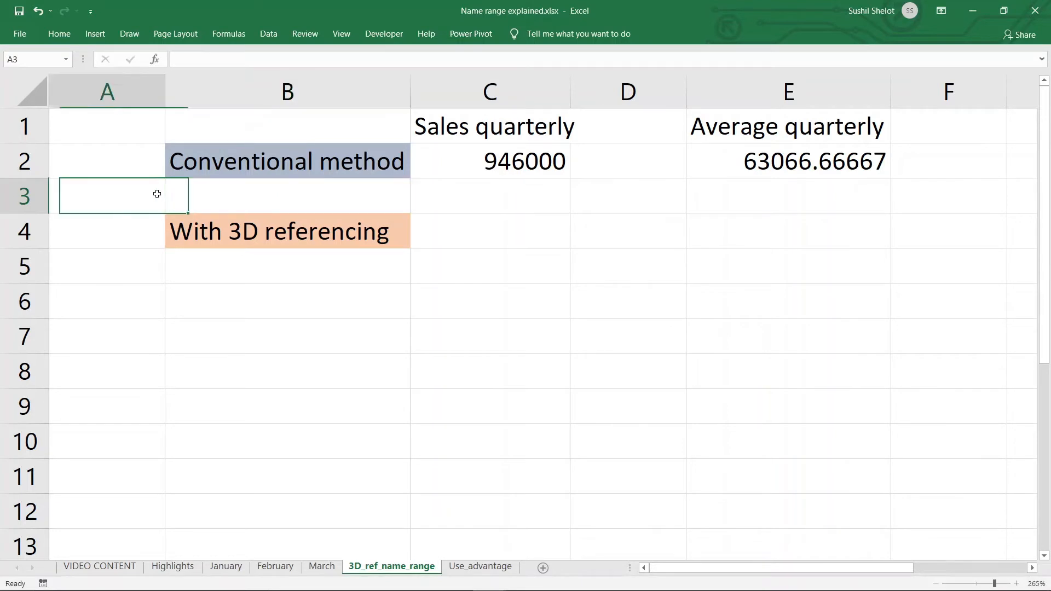
Start defining a new workbook-scope name Q and clear its default reference, leaving only the equals sign.
click(228, 34)
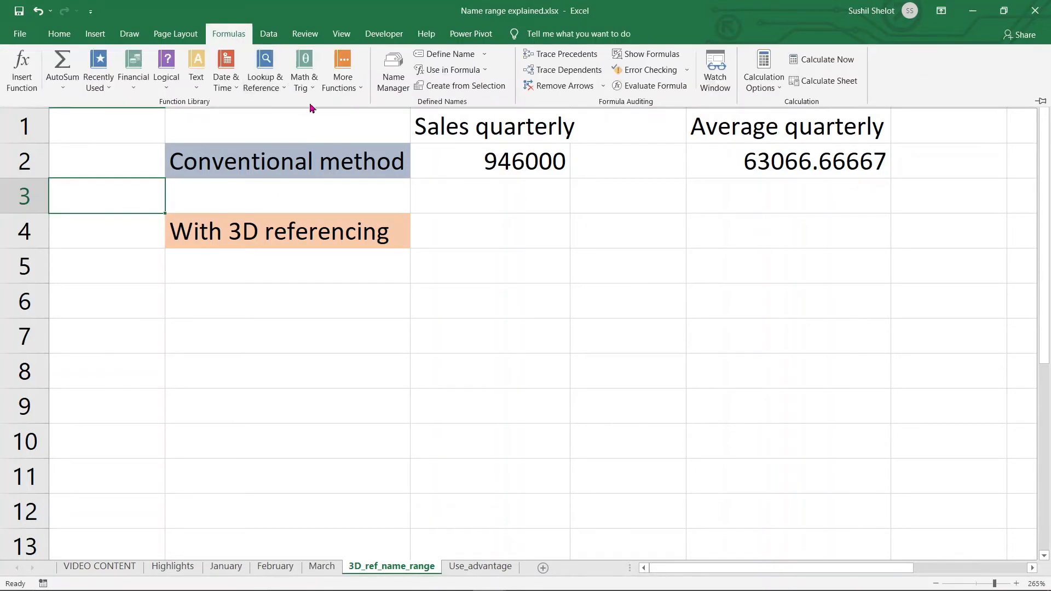
click(462, 59)
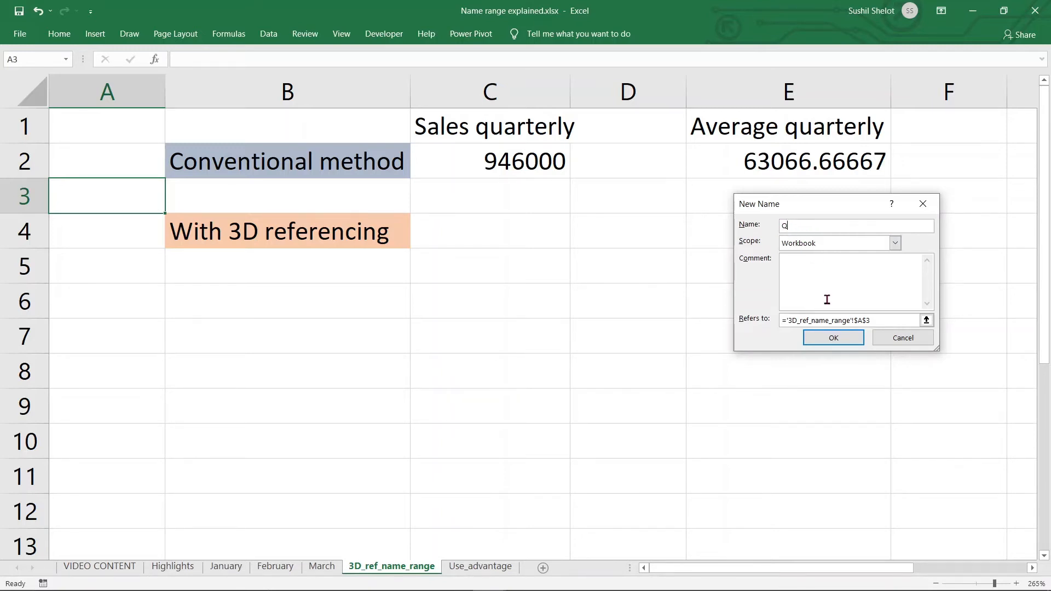
drag(884, 319, 798, 325)
click(791, 326)
key(shift+End)
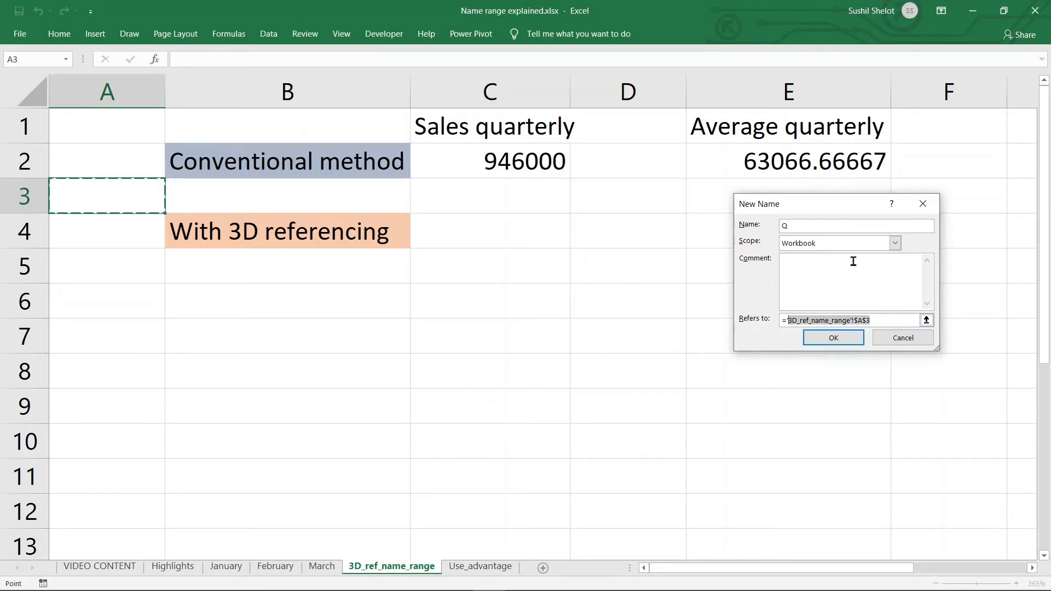
key(Delete)
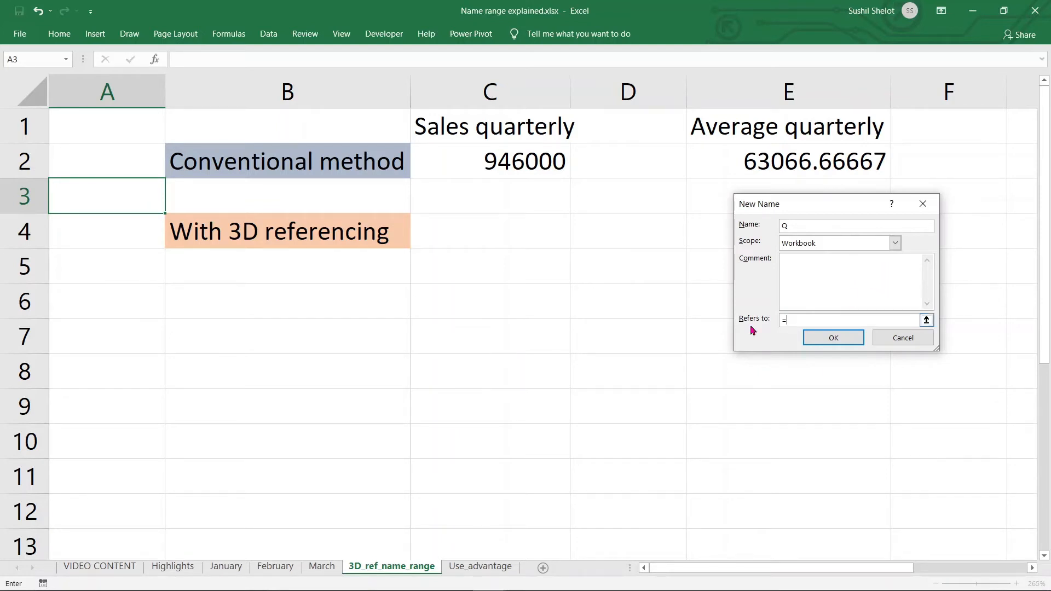
Try to build Q's reference by adding a colon after January and extending the sheet selection to March, and clear it.
click(232, 573)
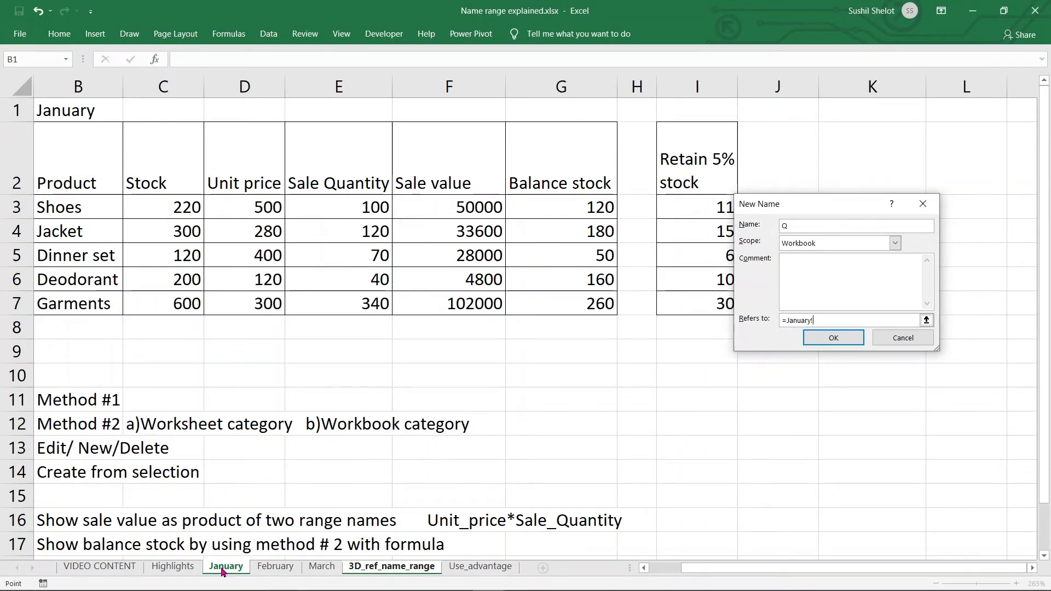
key(BackSpace)
text(:)
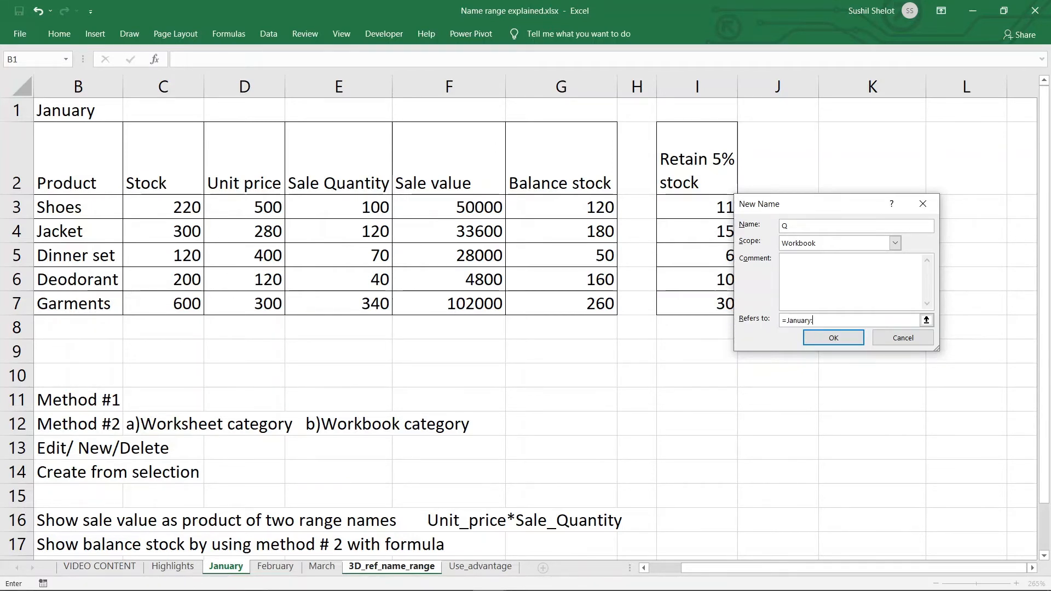
shift+click(324, 571)
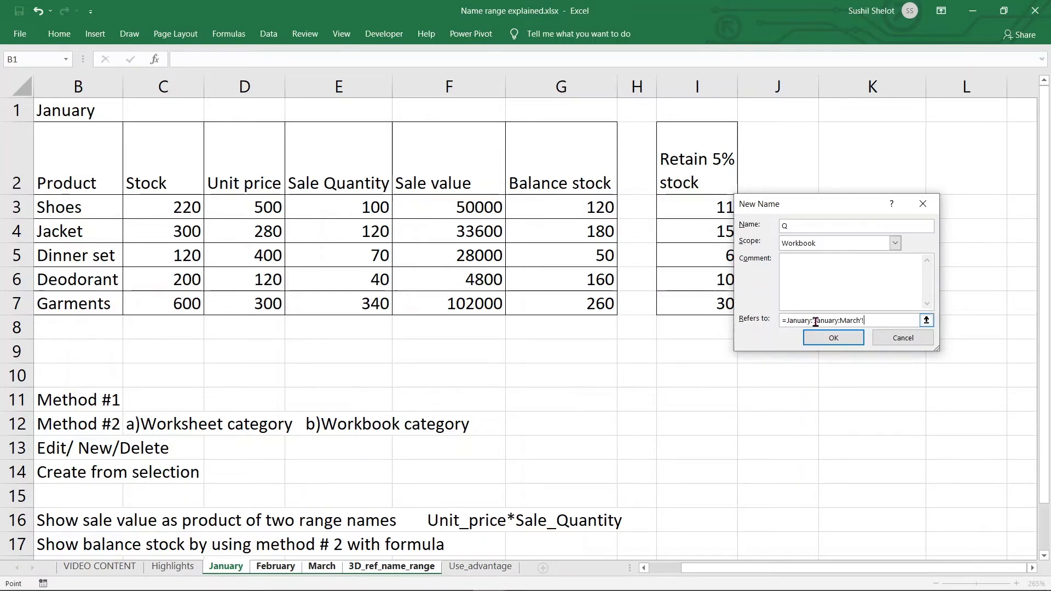
drag(872, 322, 785, 321)
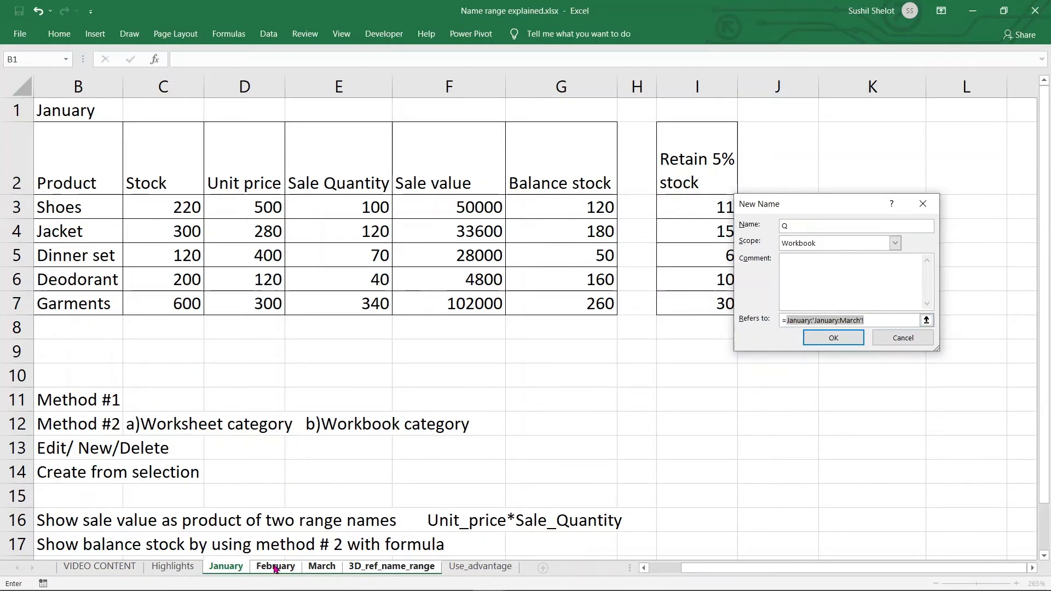
key(BackSpace)
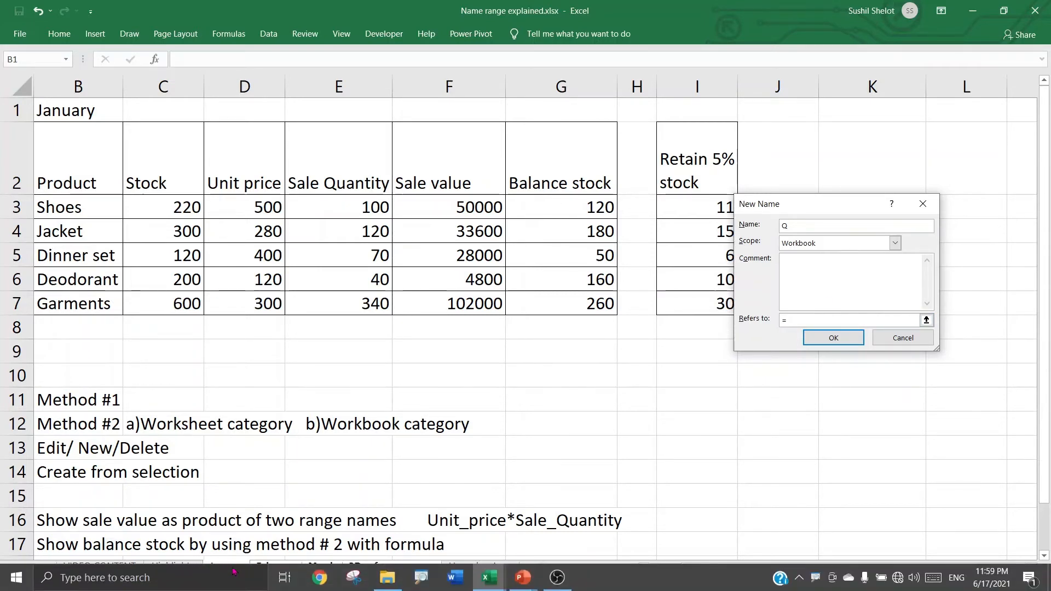
Define Q as ='January:March'!$F$3:$F$7 by grouping the January to March sheets, save it, and check the list of range names.
click(239, 572)
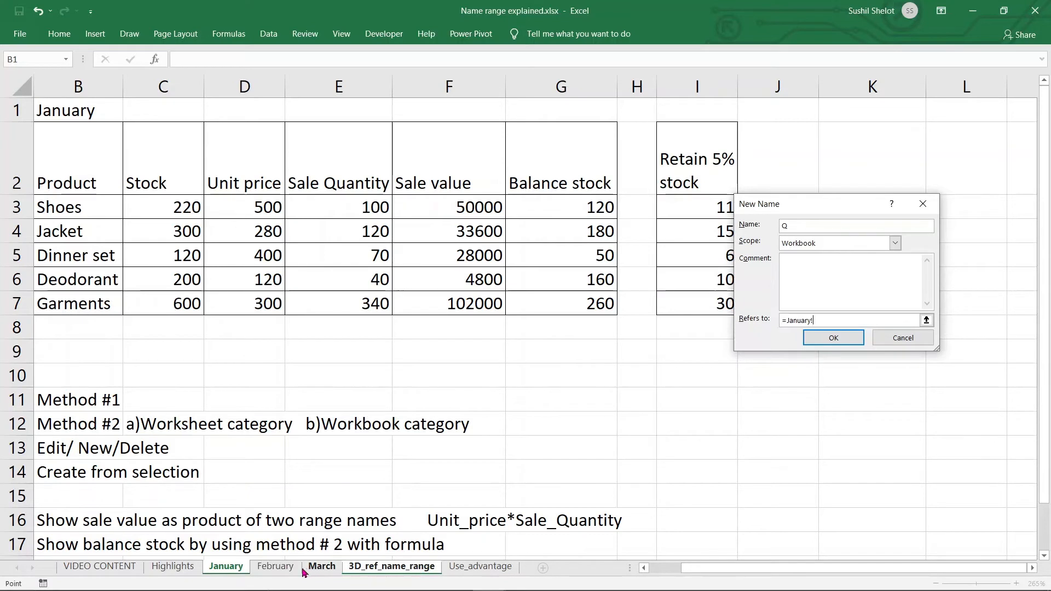
shift+click(331, 571)
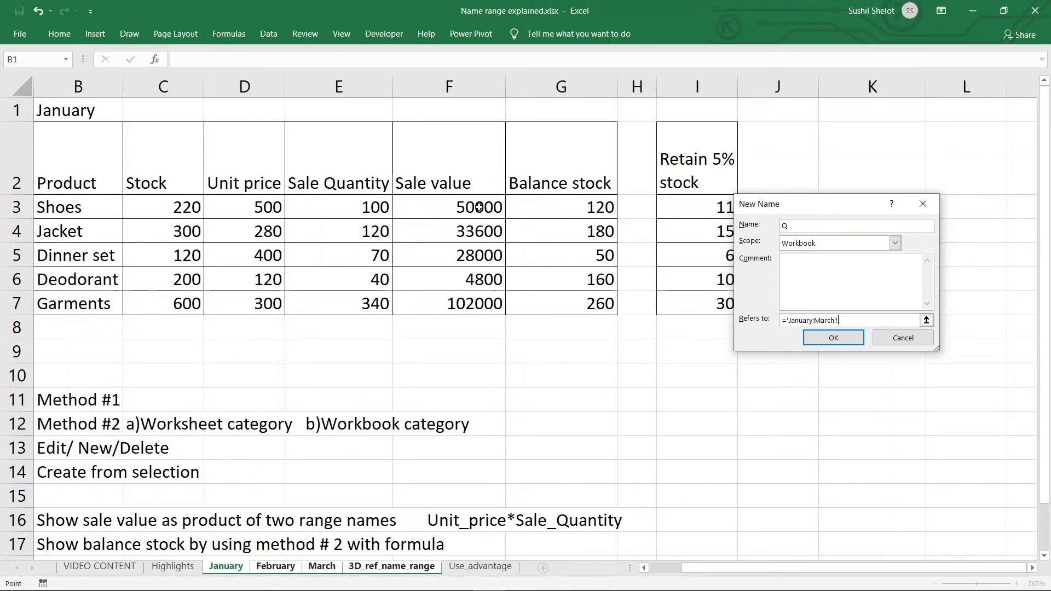
drag(479, 207, 484, 303)
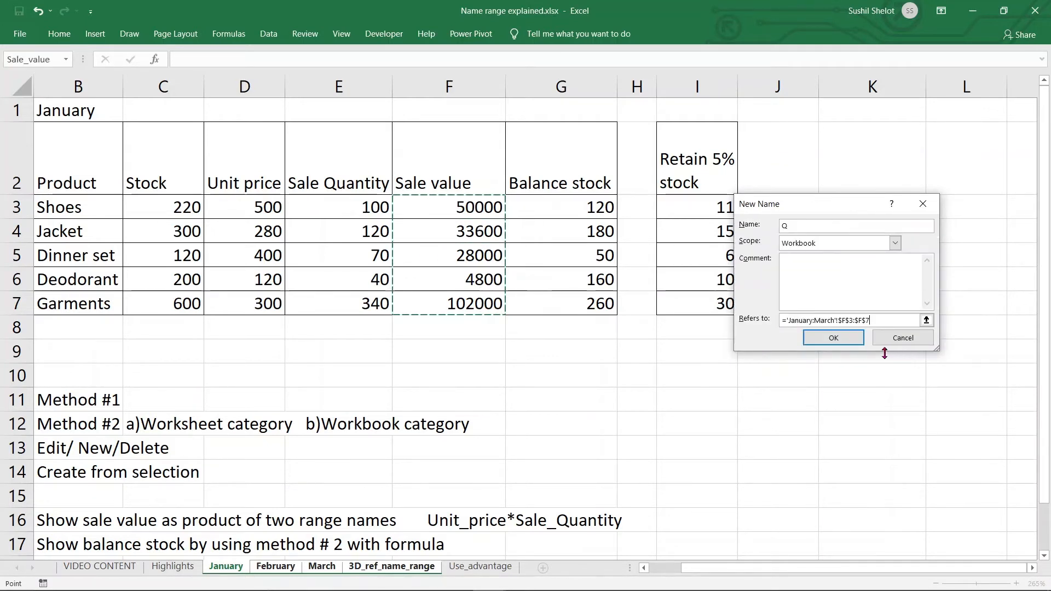
click(852, 339)
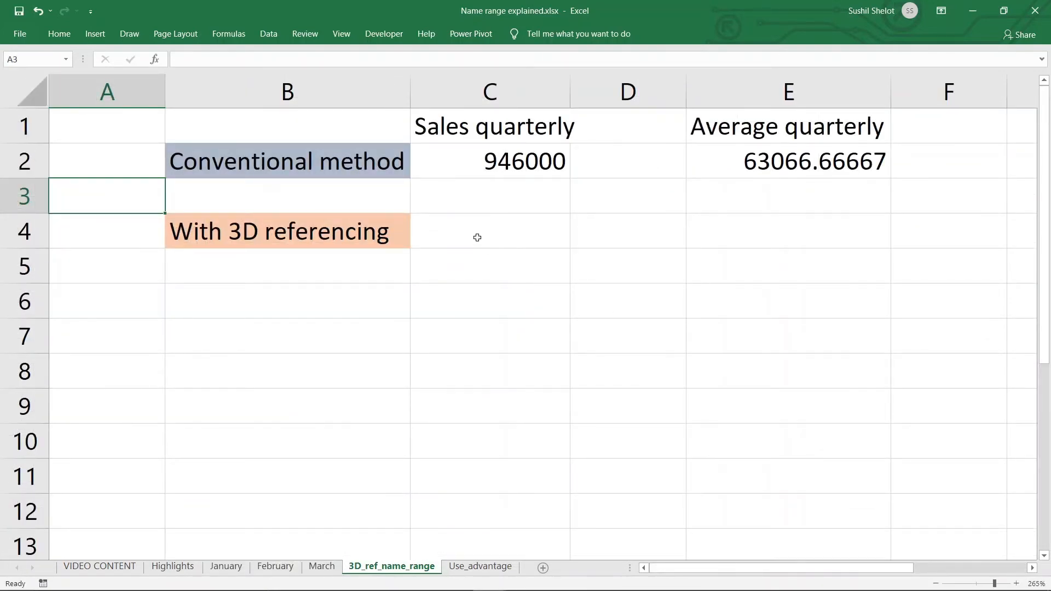
click(63, 62)
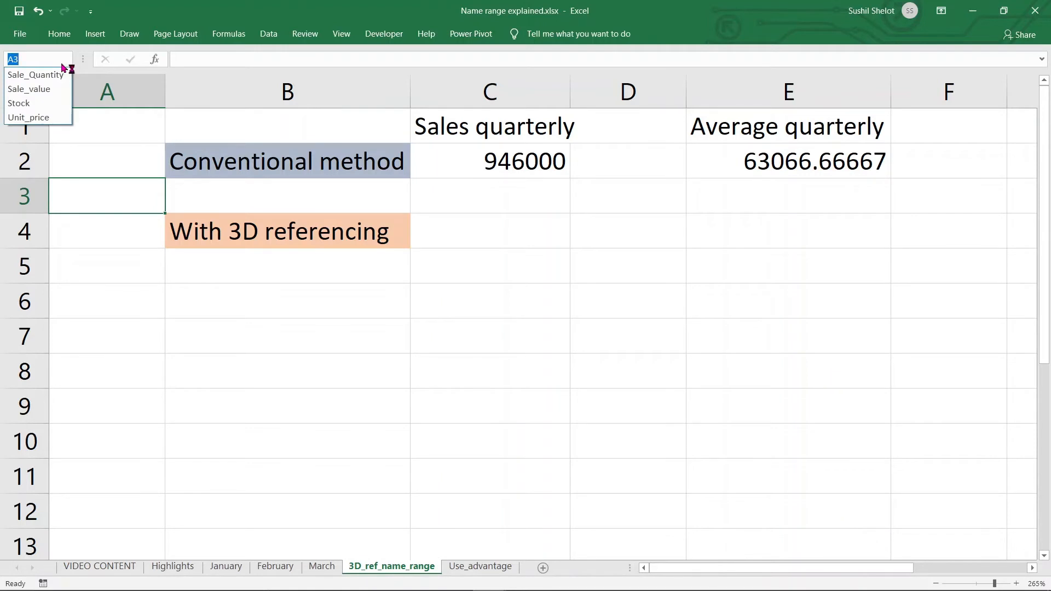
Check the reference of the name Q in the Name Manager, with C4 selected on the 3D_ref_name_range sheet.
click(475, 214)
click(133, 192)
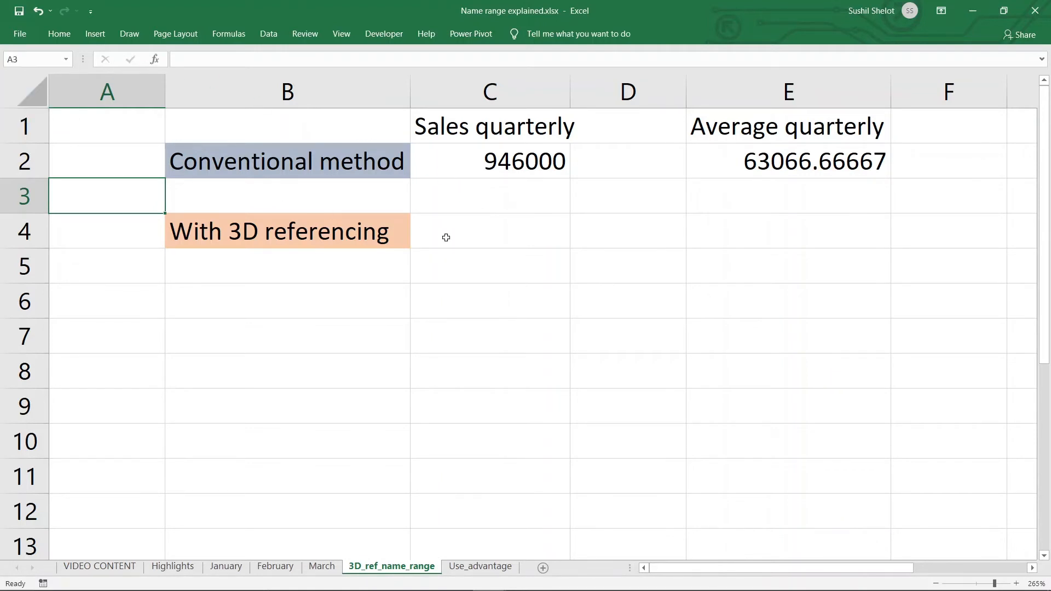
click(446, 238)
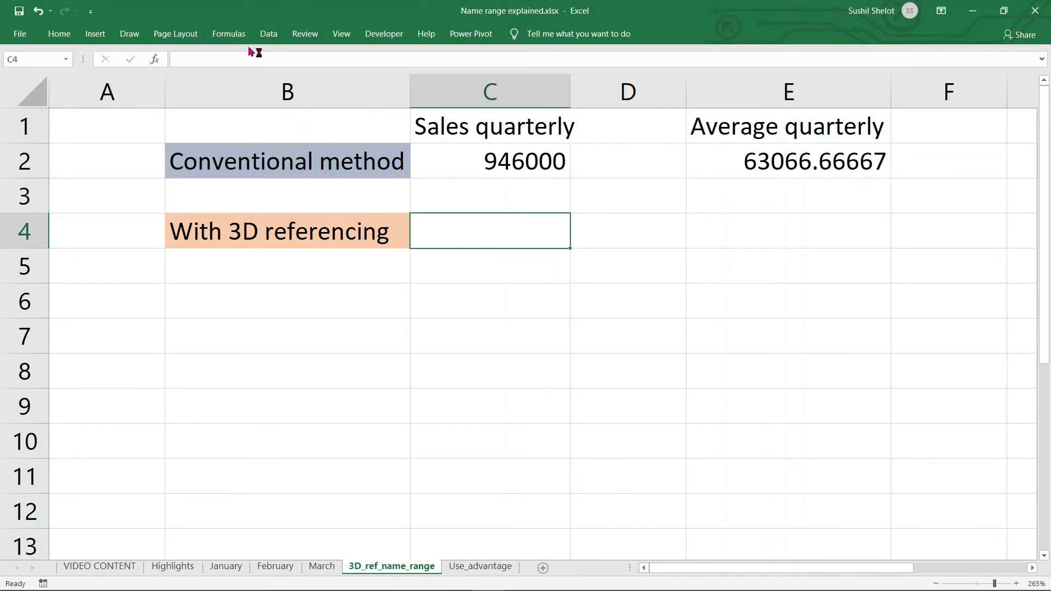
click(230, 35)
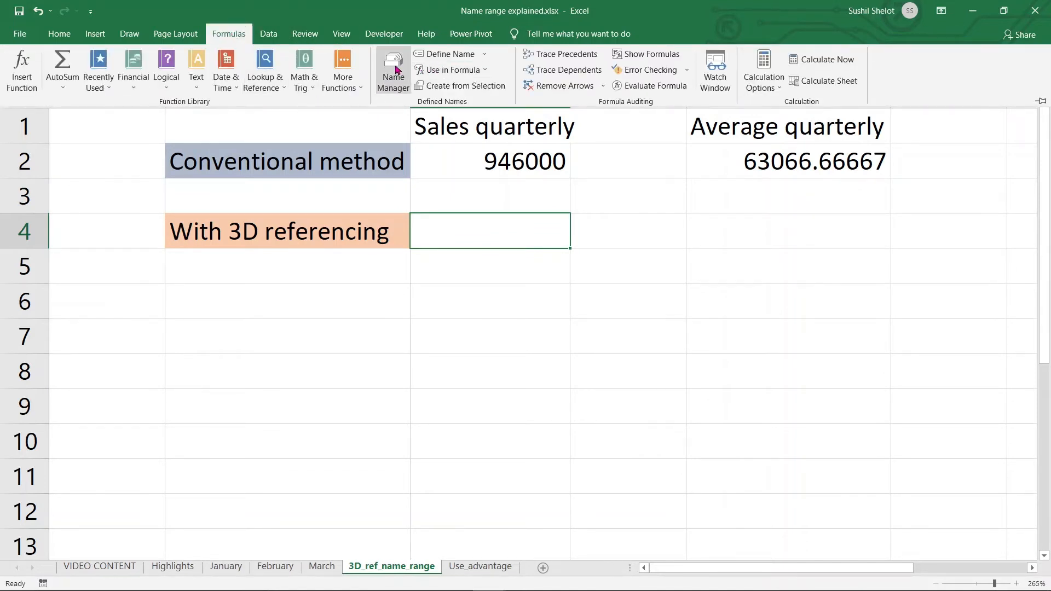
click(396, 69)
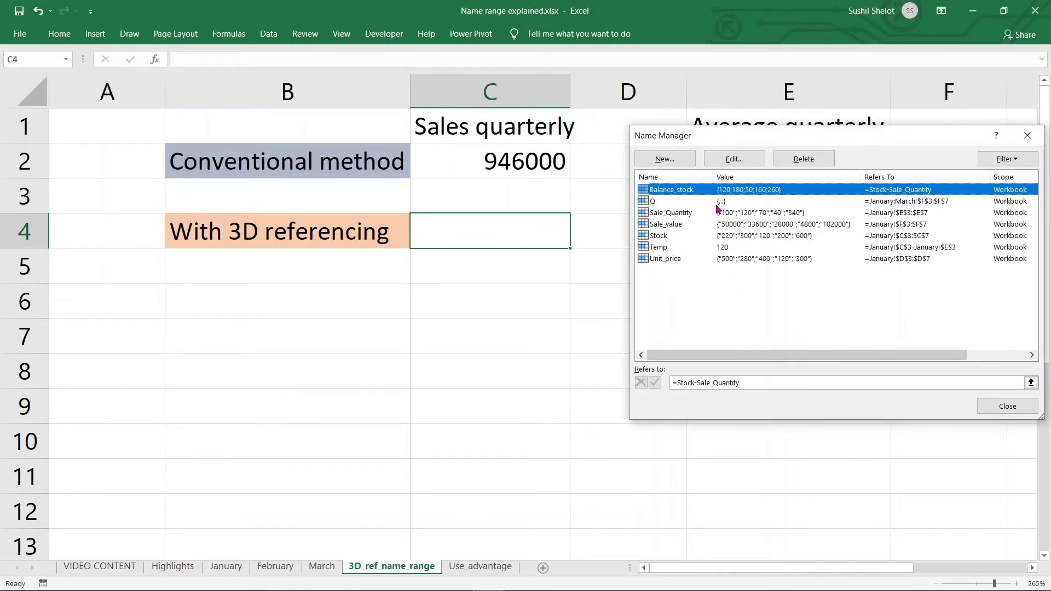
click(718, 202)
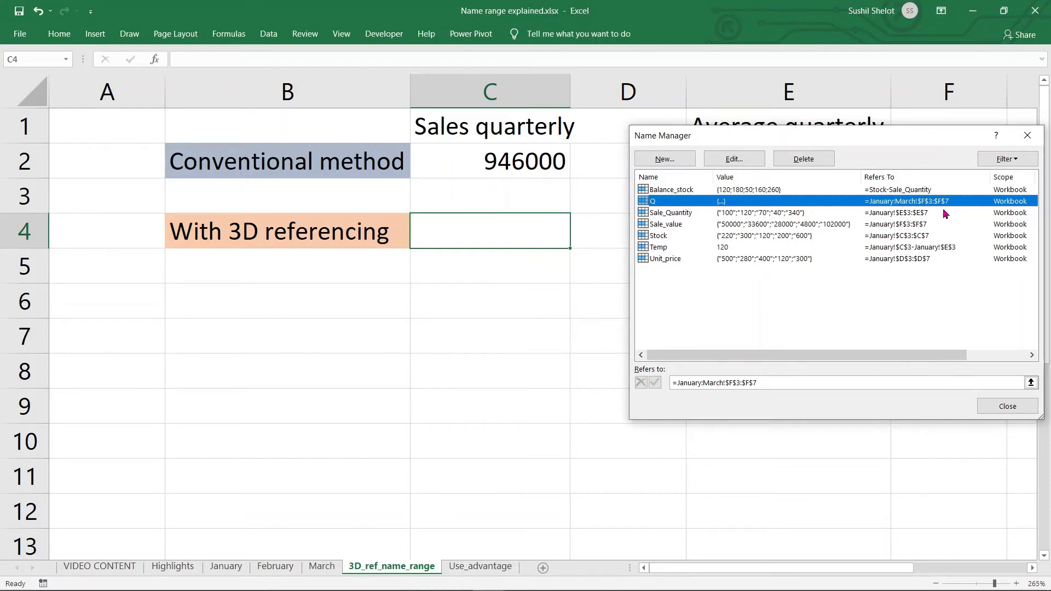
click(1009, 407)
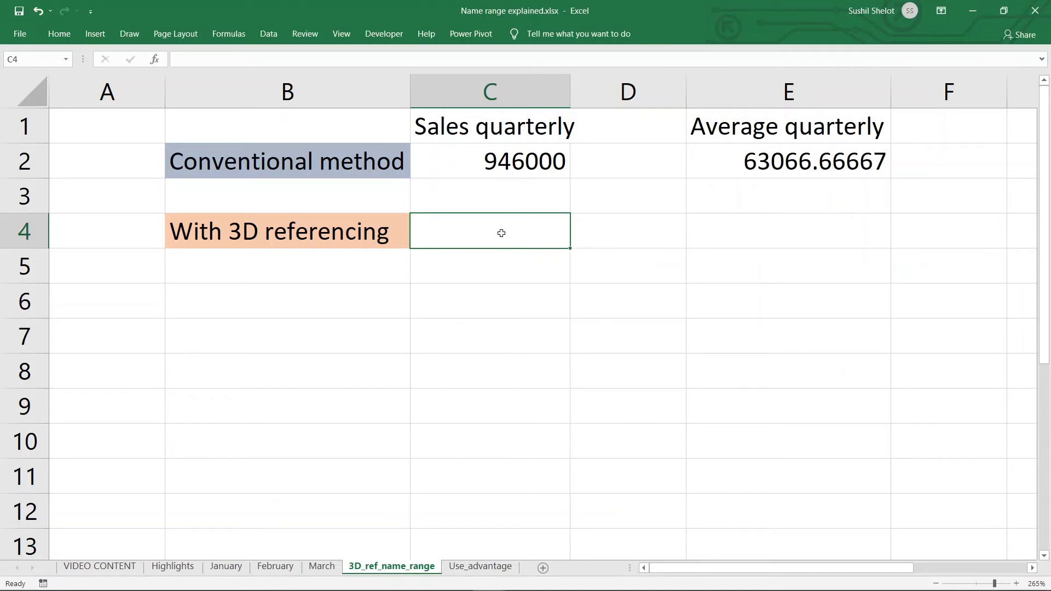
double_click(501, 233)
text(*SU)
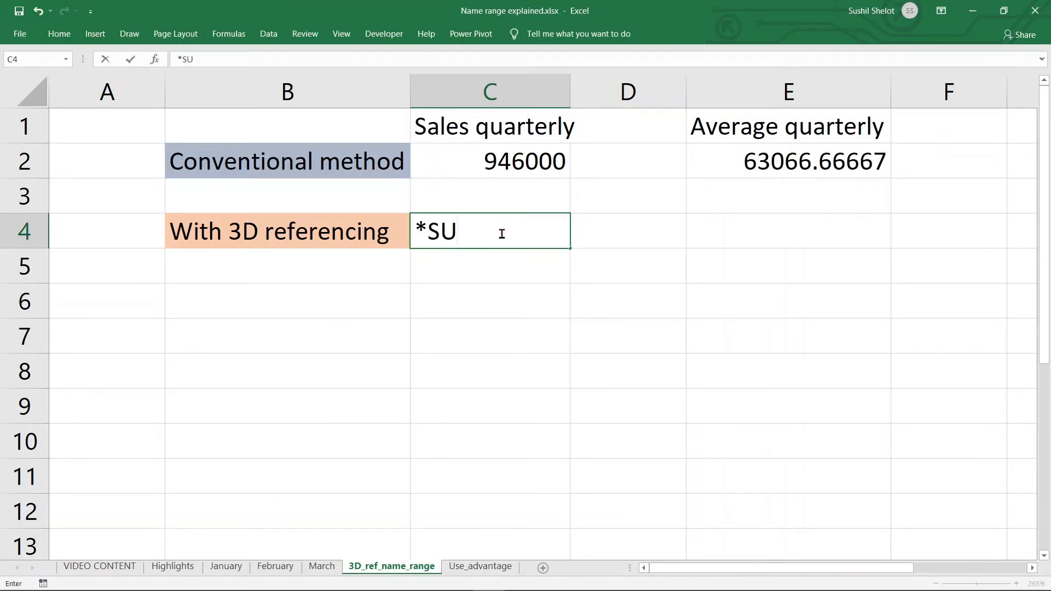
text(M)
key(BackSpace)
key(BackSpace)
key(BackSpace)
key(BackSpace)
Enter =SUM(Q) in C4 for the quarterly sales with 3D referencing, and reselect the cell to view its formula.
text(=SUM)
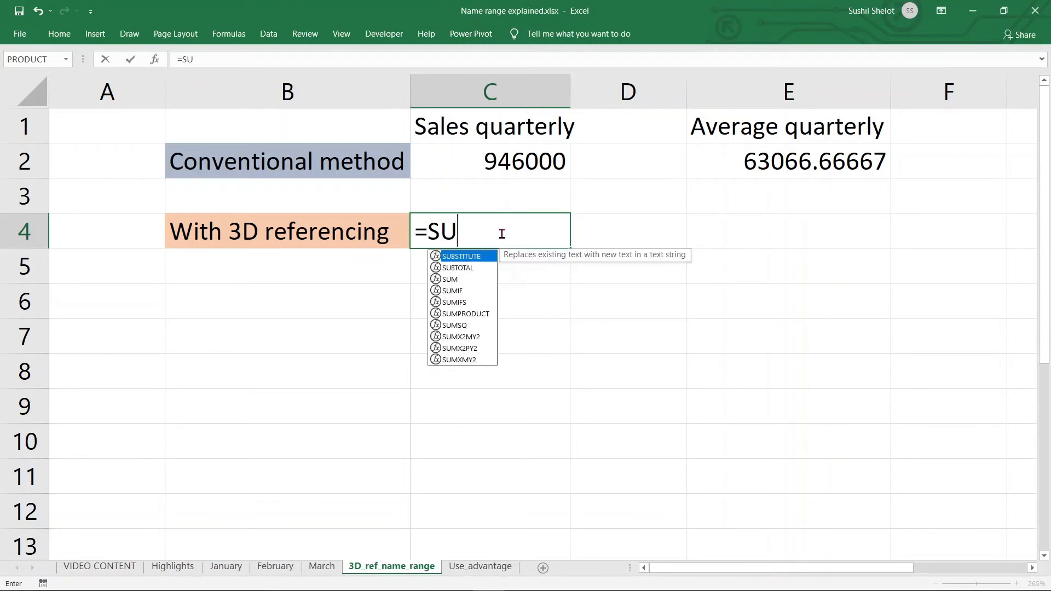
text(()
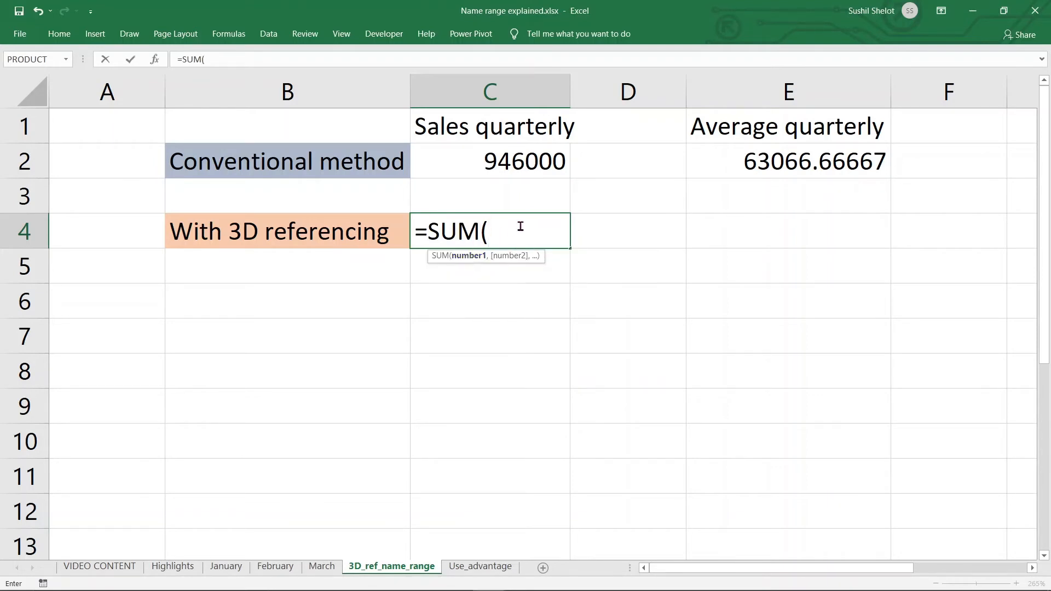
text(Q)
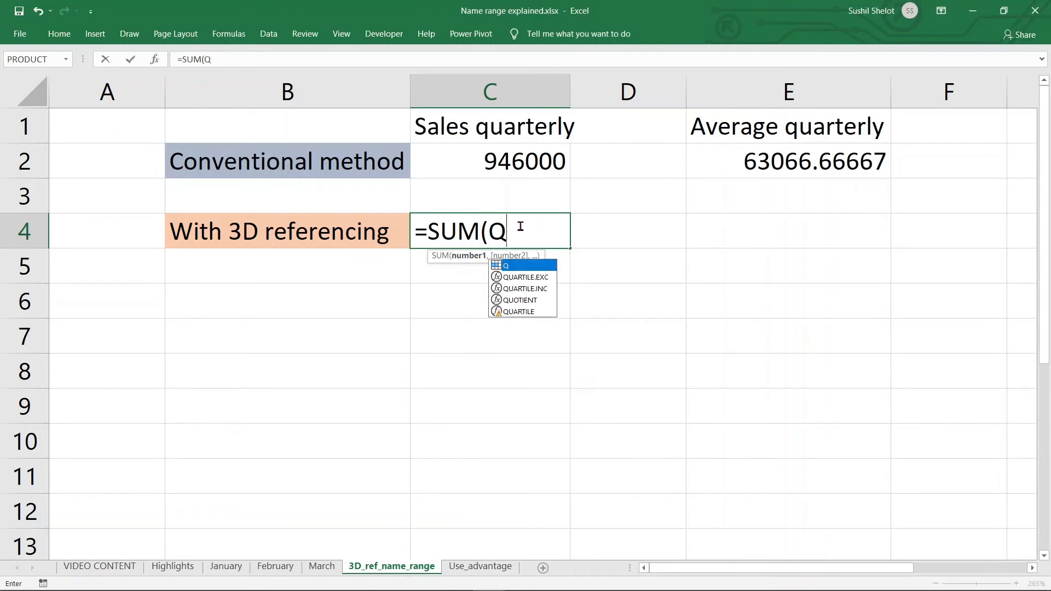
text())
key(Return)
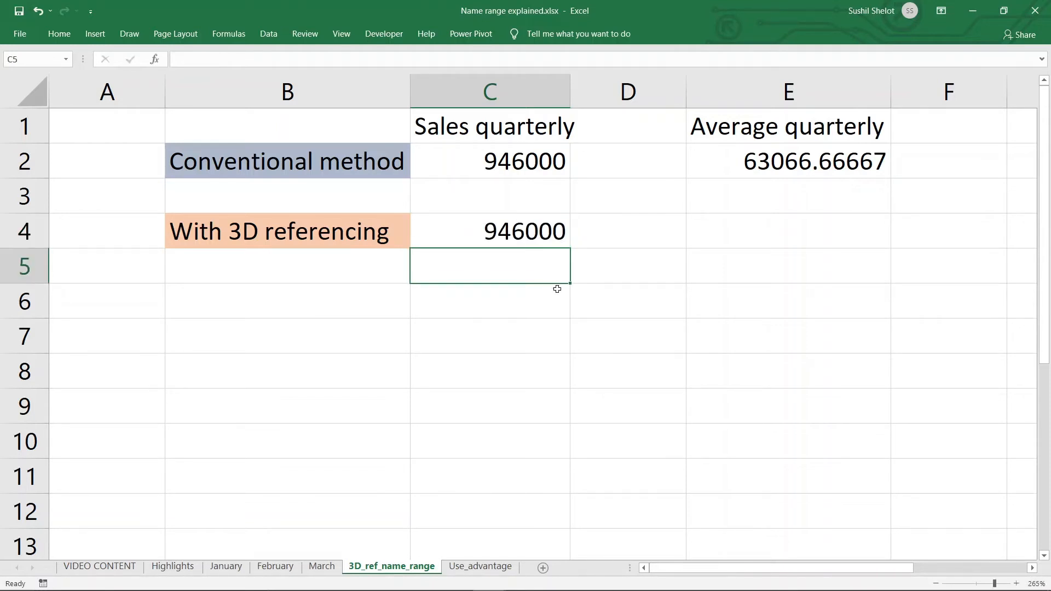
click(537, 236)
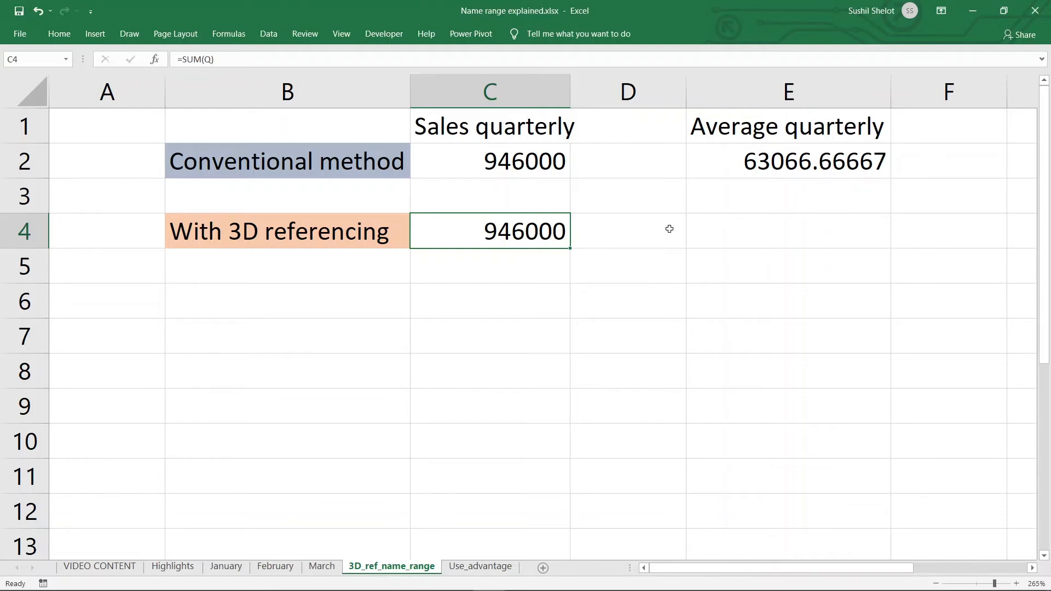
Enter =AVERAGE(Q) in E4 for the quarterly average with 3D referencing.
click(737, 226)
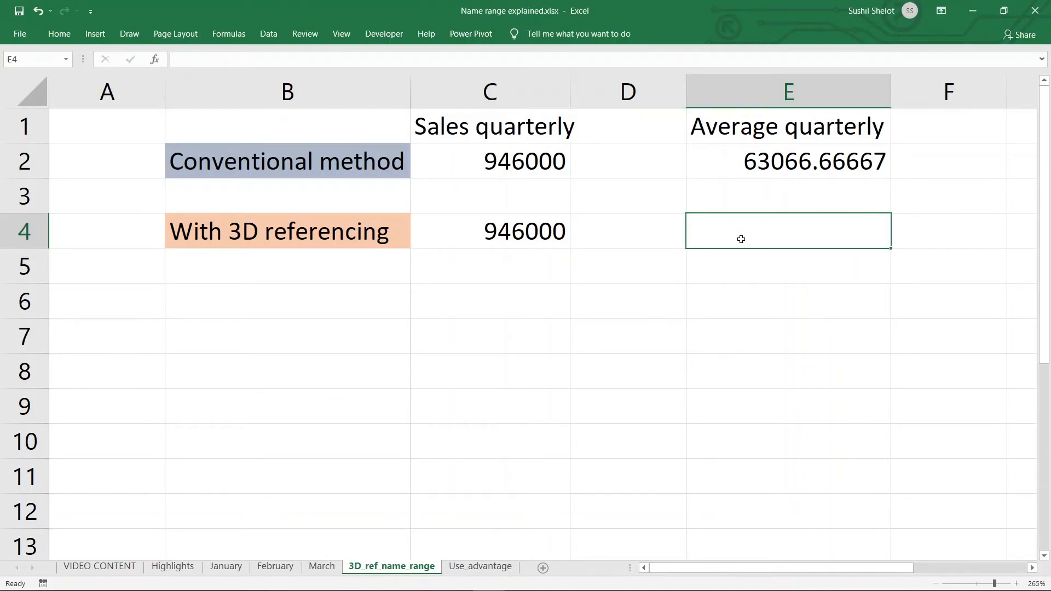
text(=)
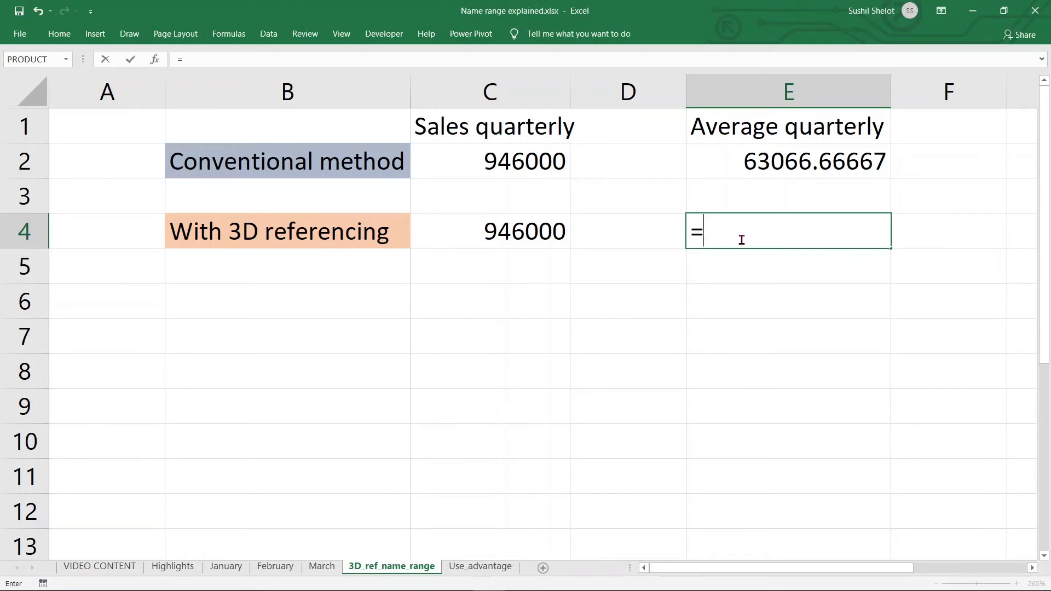
text(AVER)
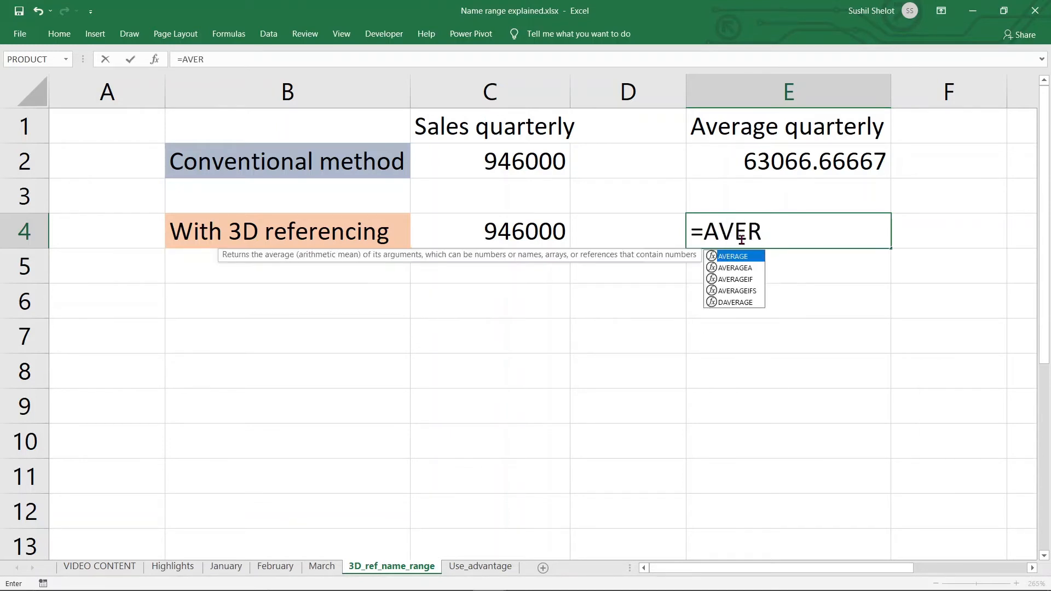
double_click(739, 257)
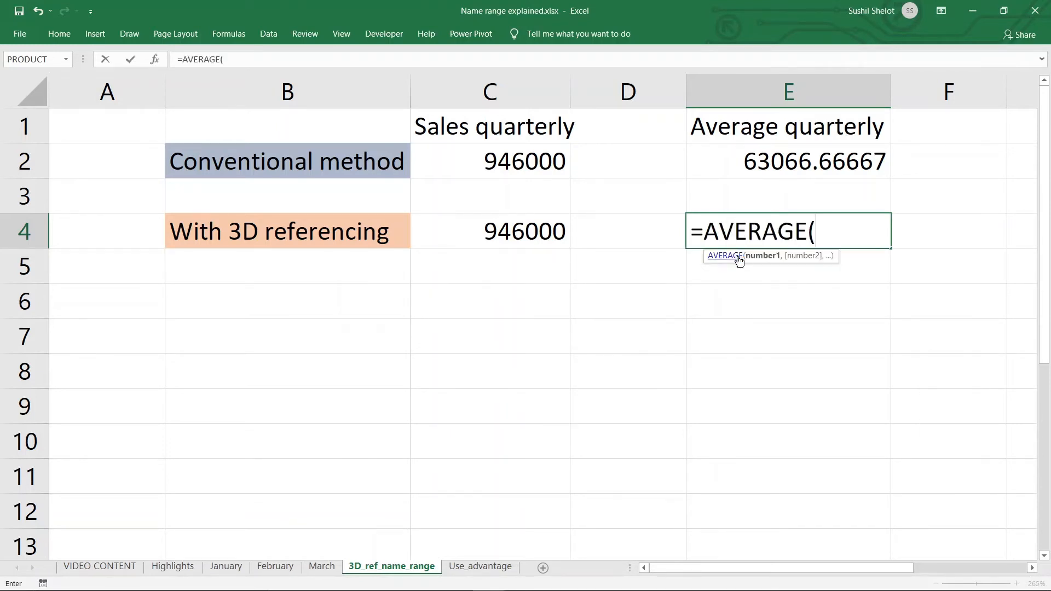
text(Q)
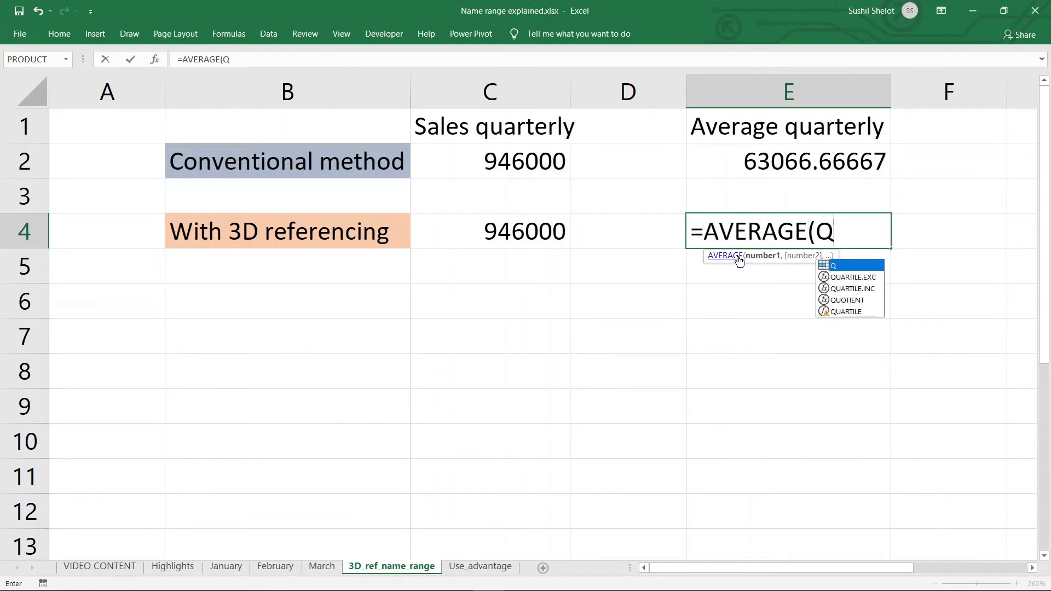
key(Escape)
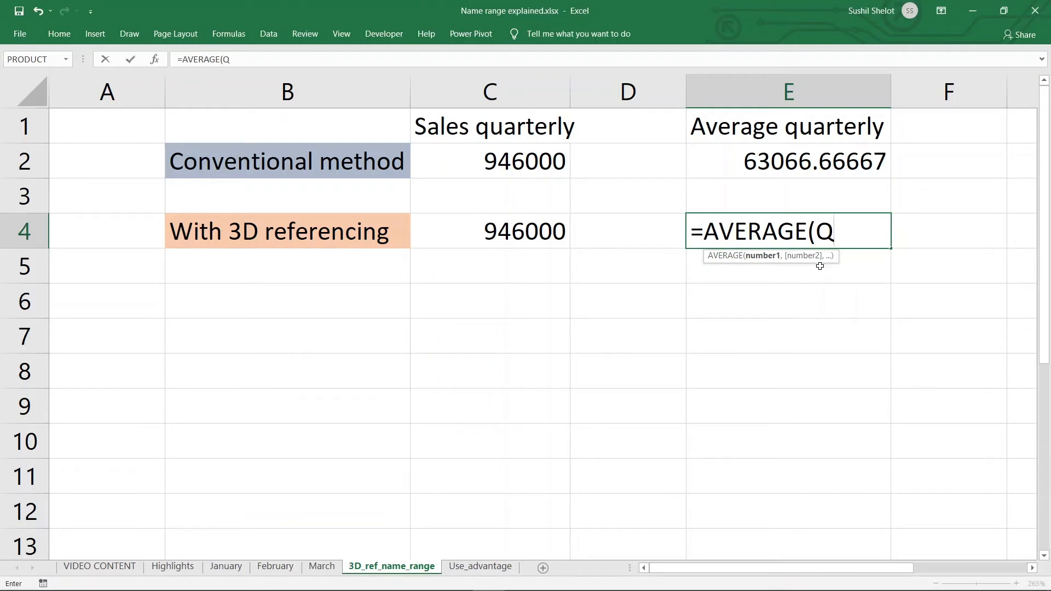
text())
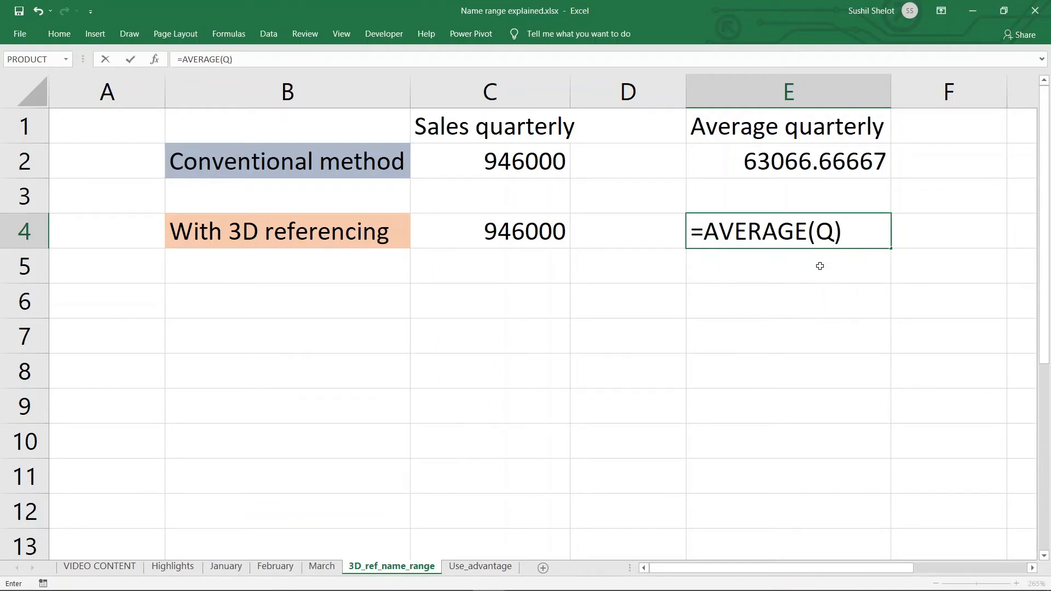
key(Return)
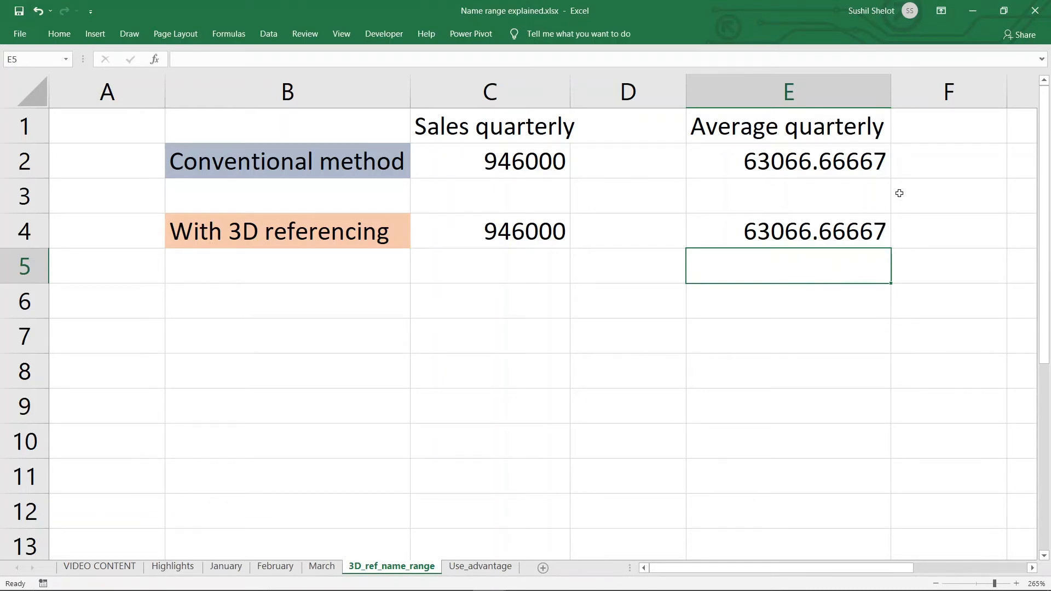
Enter =COUNT(Sale_value,February!F3:F7,March!F3:F7) in F2, picking the Sale value ranges from the January, February and March sheets.
click(936, 167)
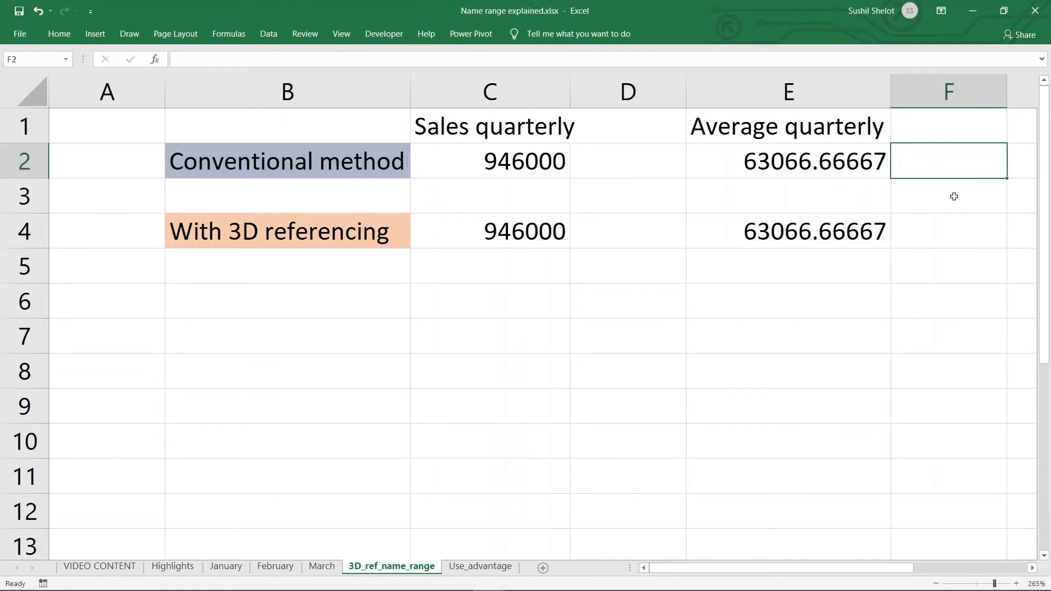
text(=Count)
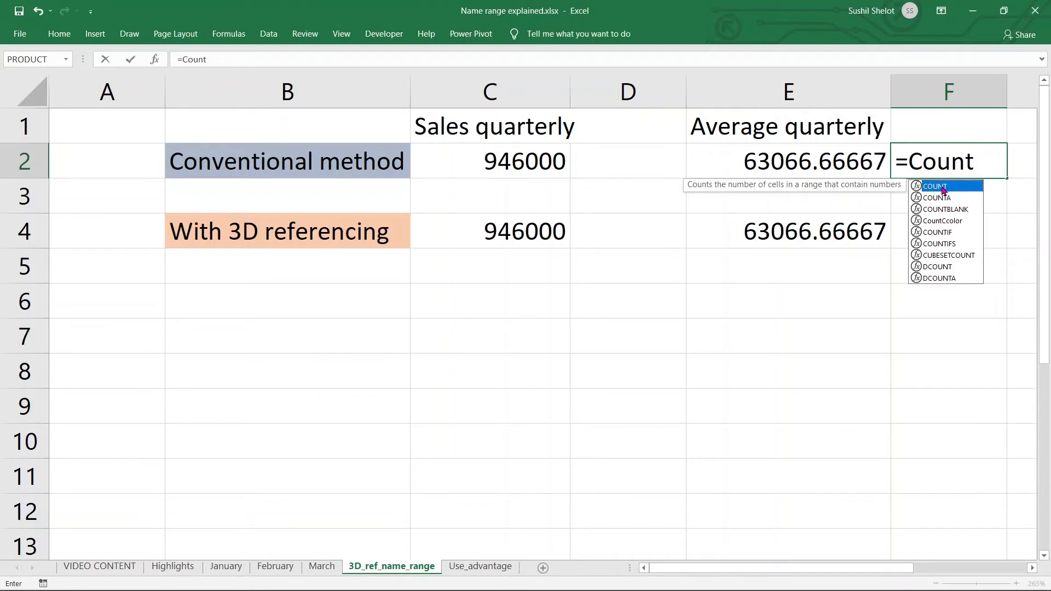
double_click(943, 188)
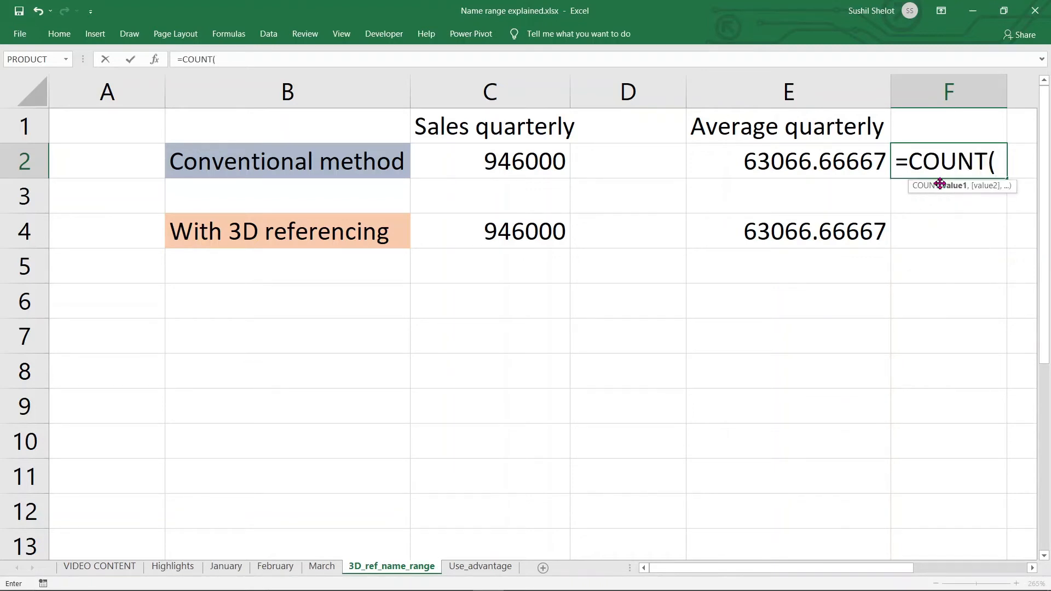
click(224, 568)
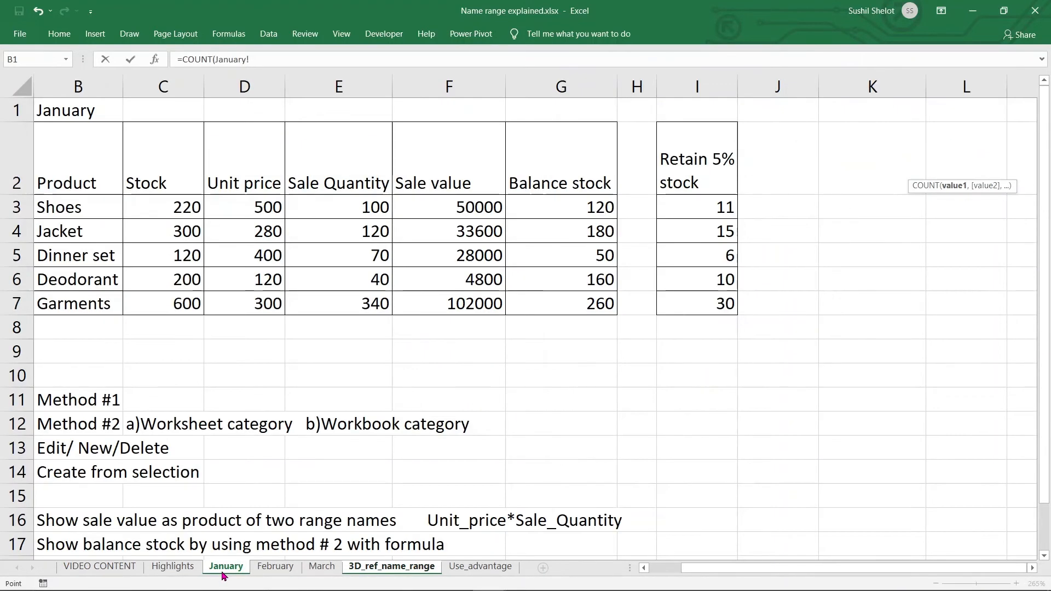
click(458, 216)
drag(458, 215, 464, 302)
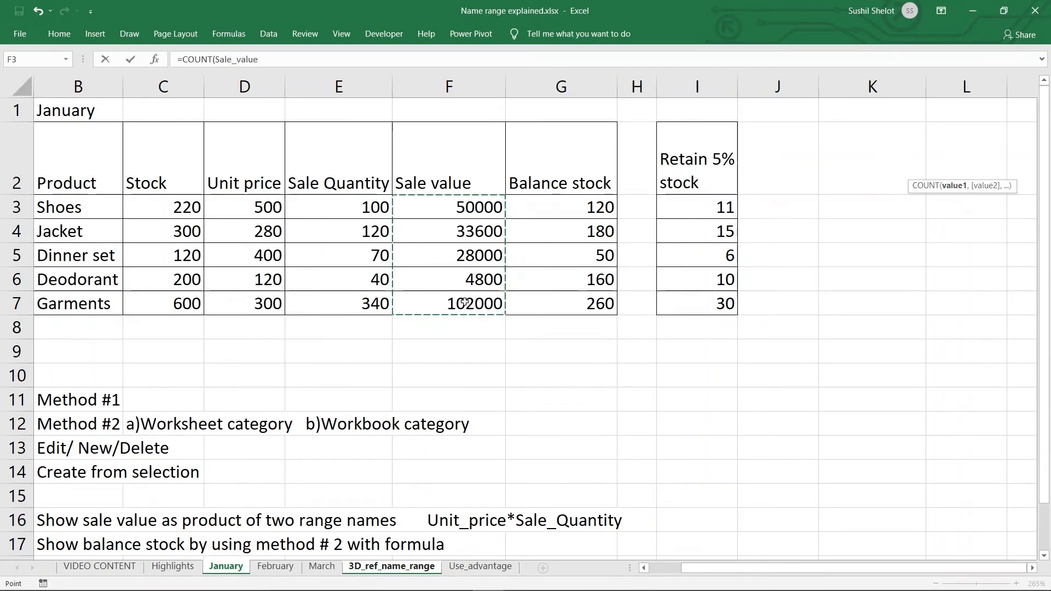
text(,)
click(276, 566)
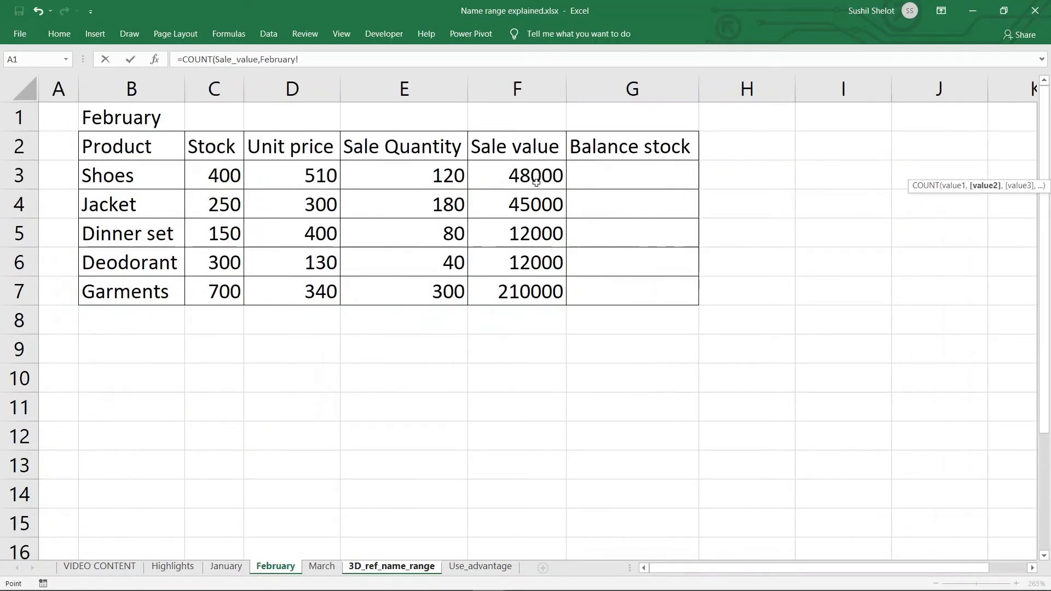
drag(537, 178, 534, 290)
text(,)
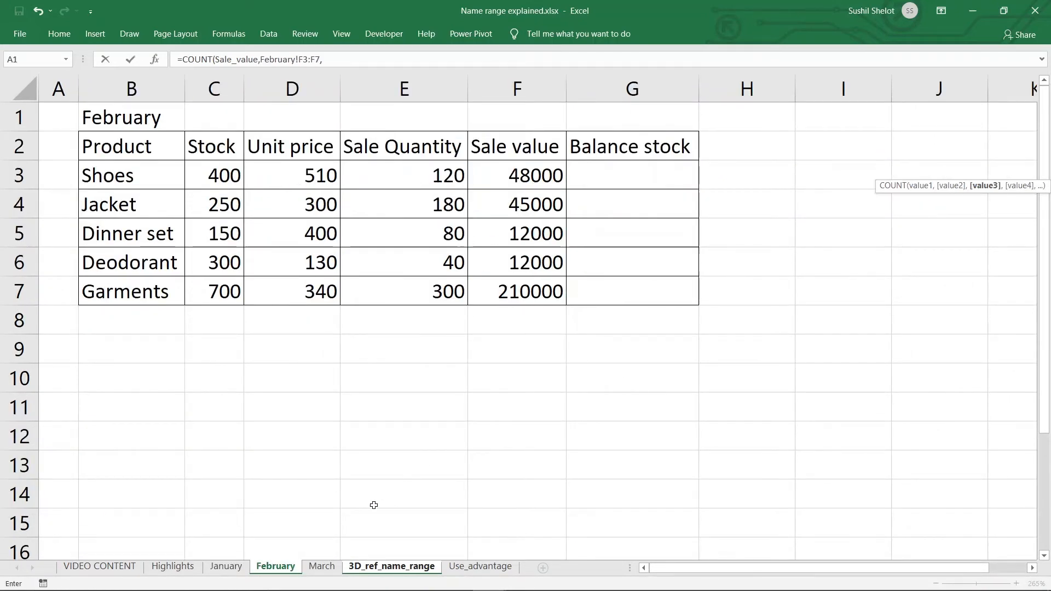
click(322, 569)
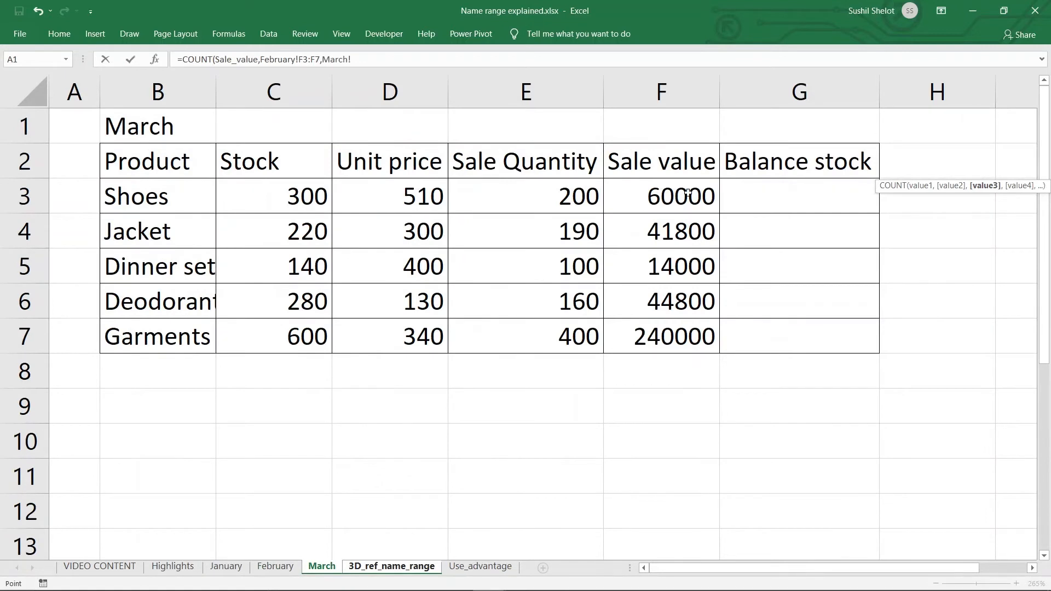
drag(688, 194, 681, 334)
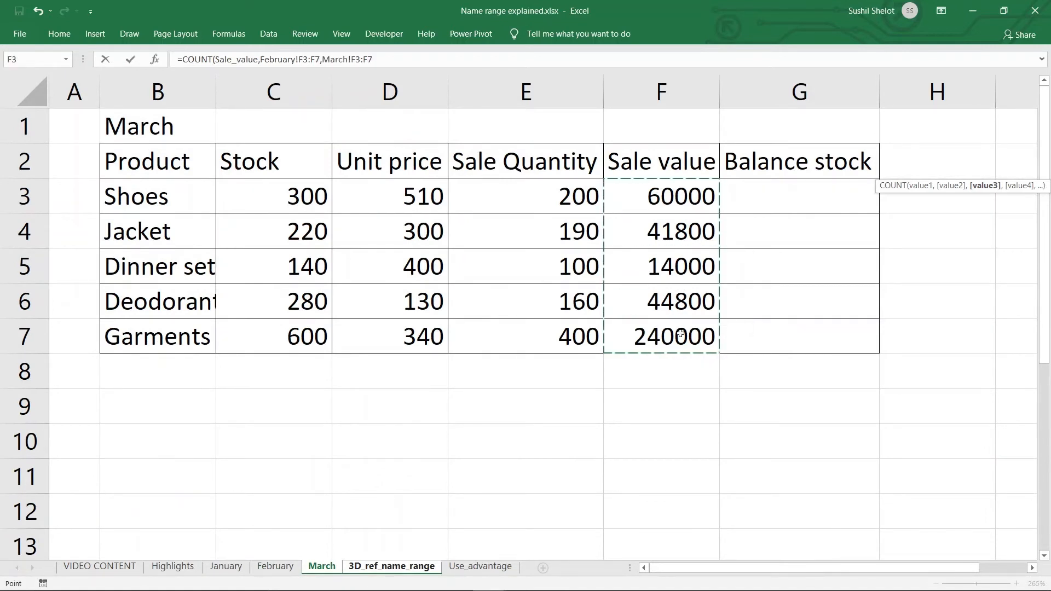
key(Return)
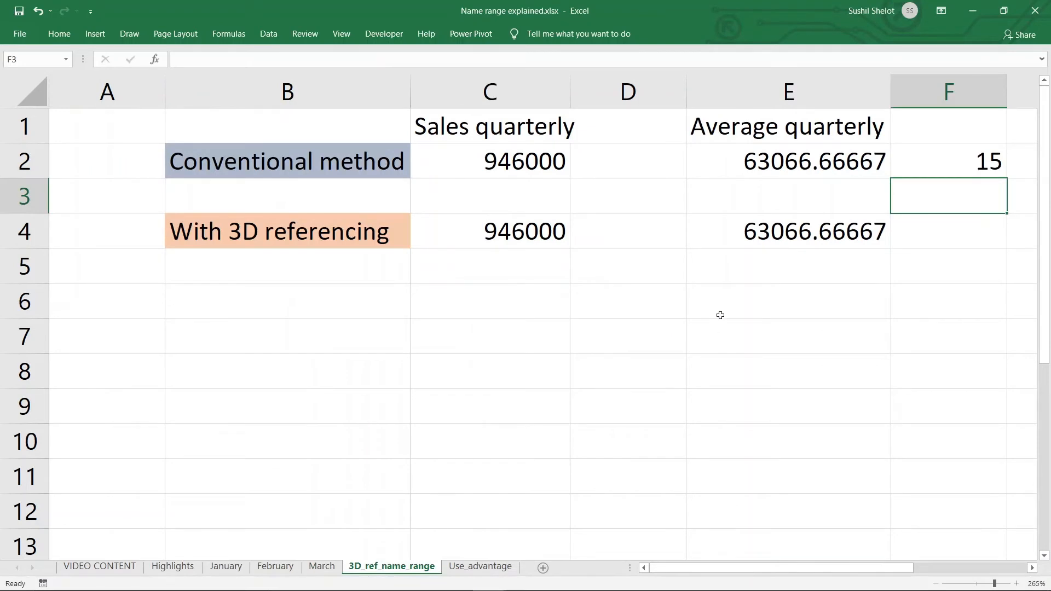
Add the heading COUNT in F1 above the conventional-method count formula.
click(977, 159)
click(977, 130)
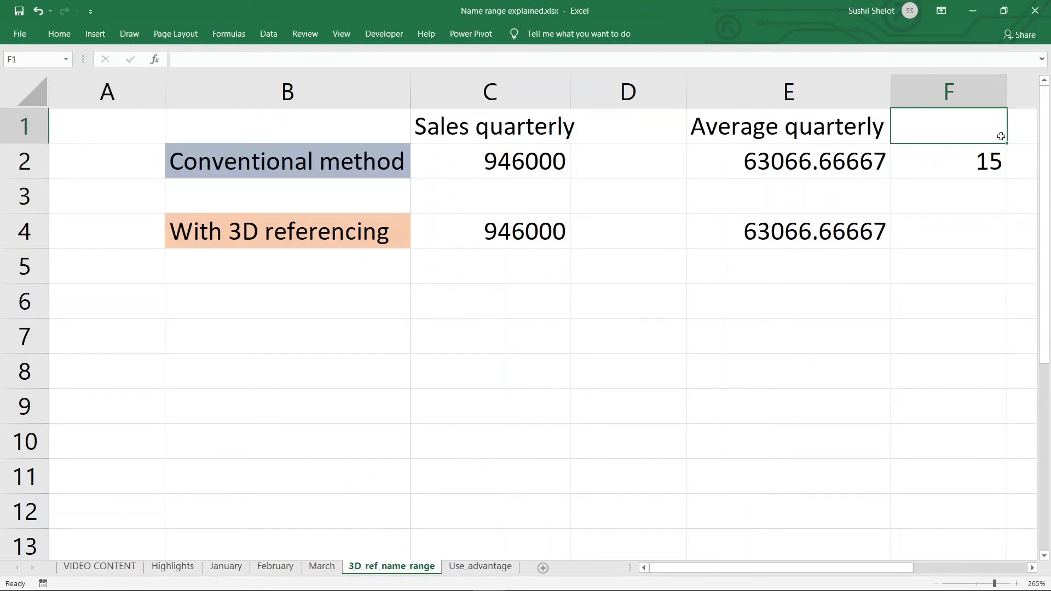
text(COUNT)
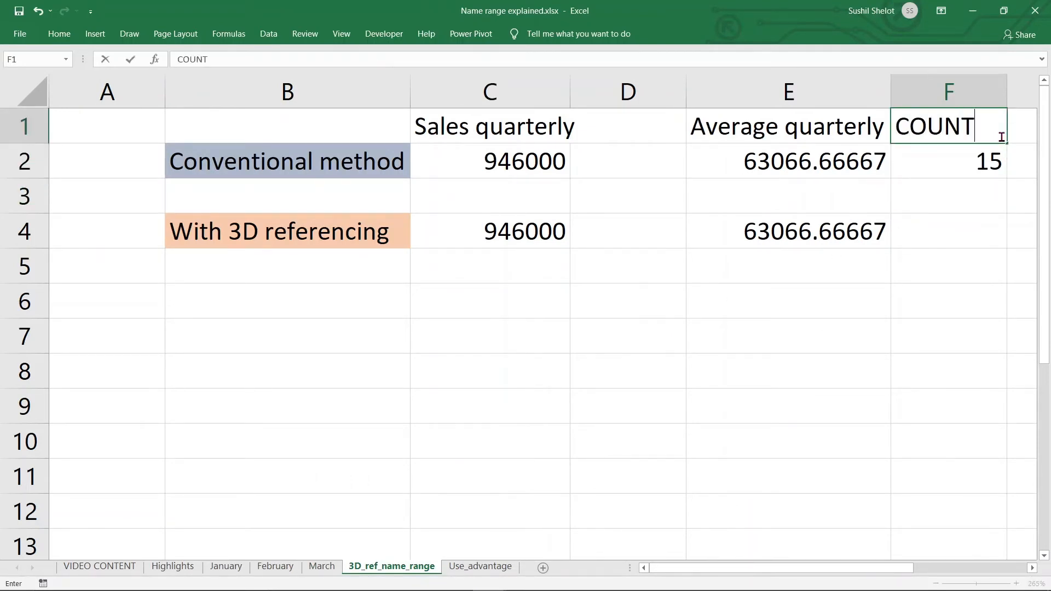
key(Return)
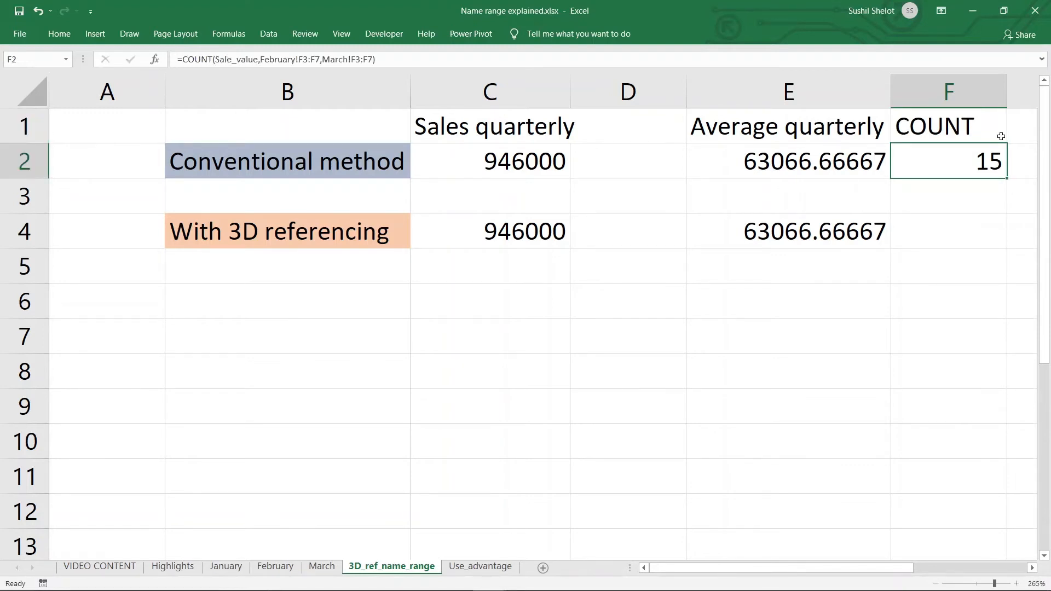
Enter =COUNT(Q) in F4 for the quarterly count with 3D referencing.
key(Down)
key(Down)
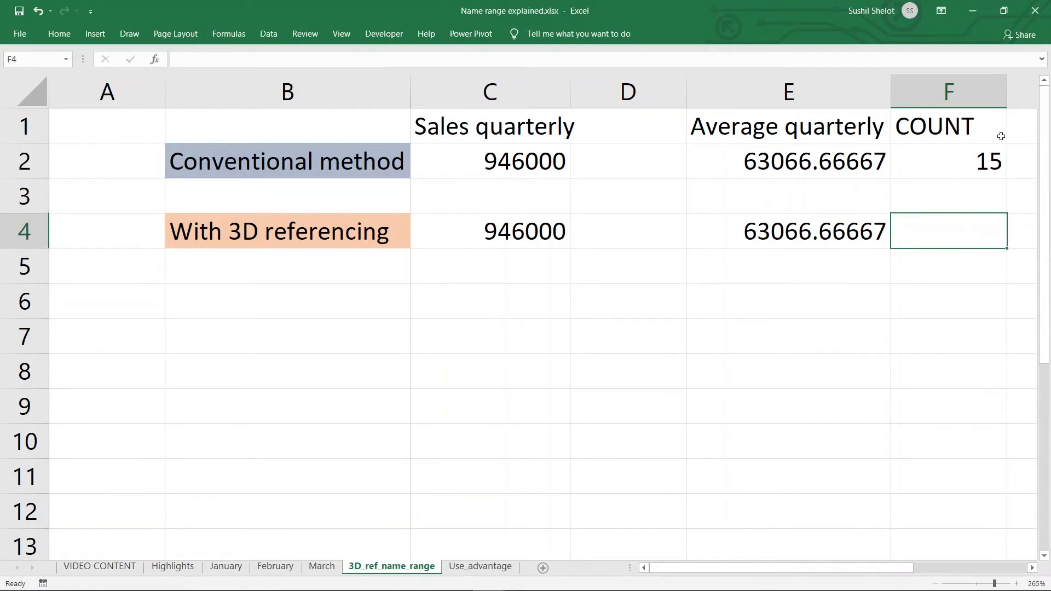
text(=C)
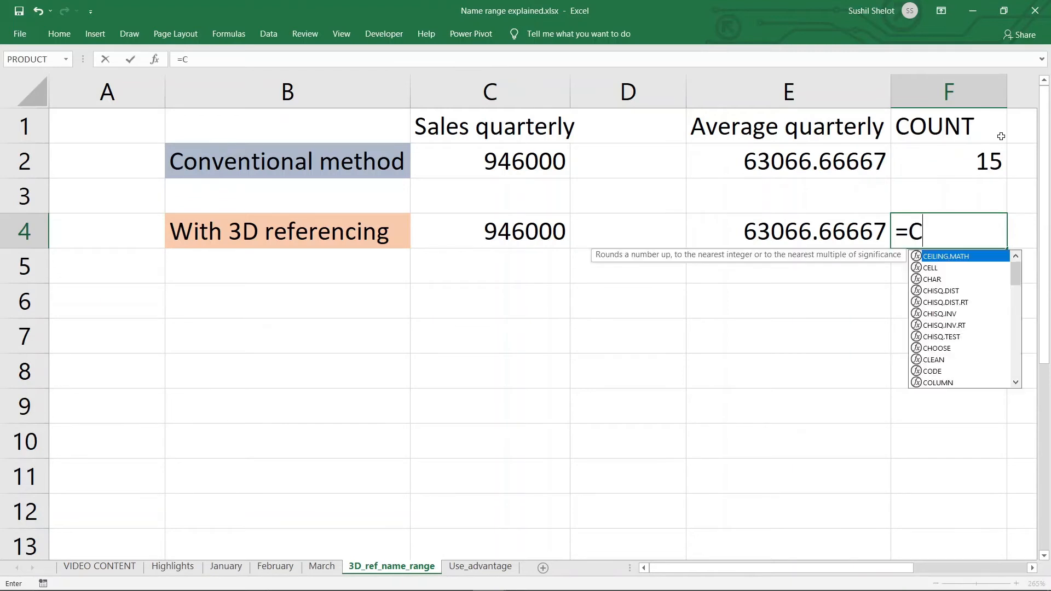
text(OUNT)
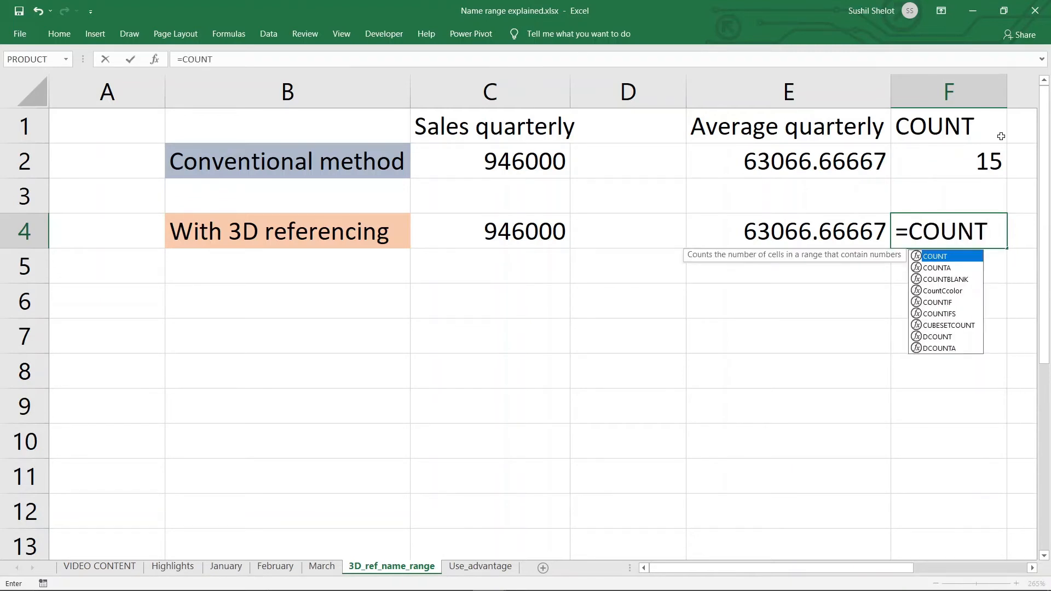
double_click(949, 258)
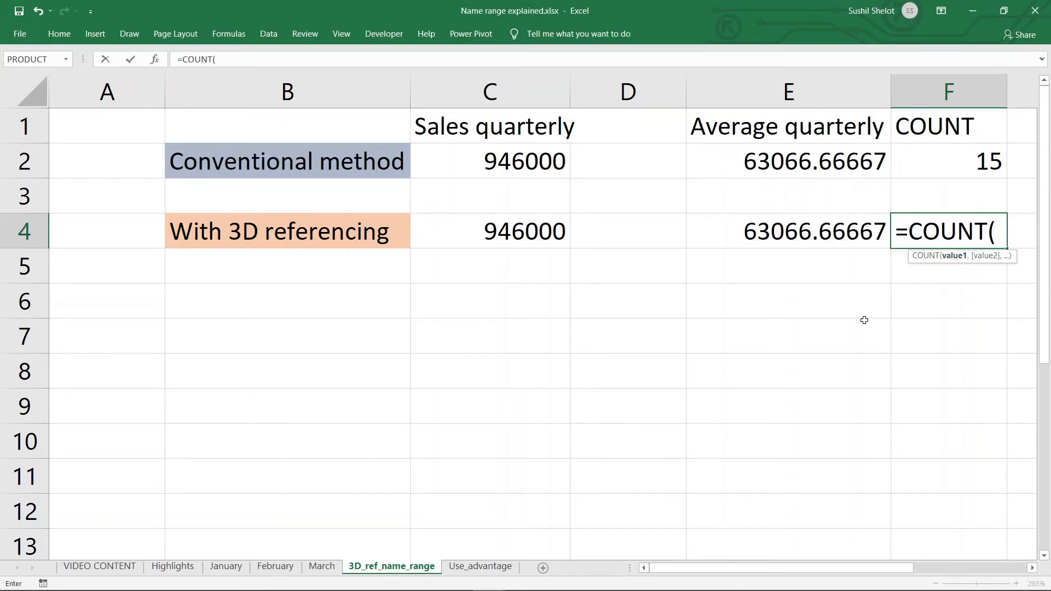
text(Q))
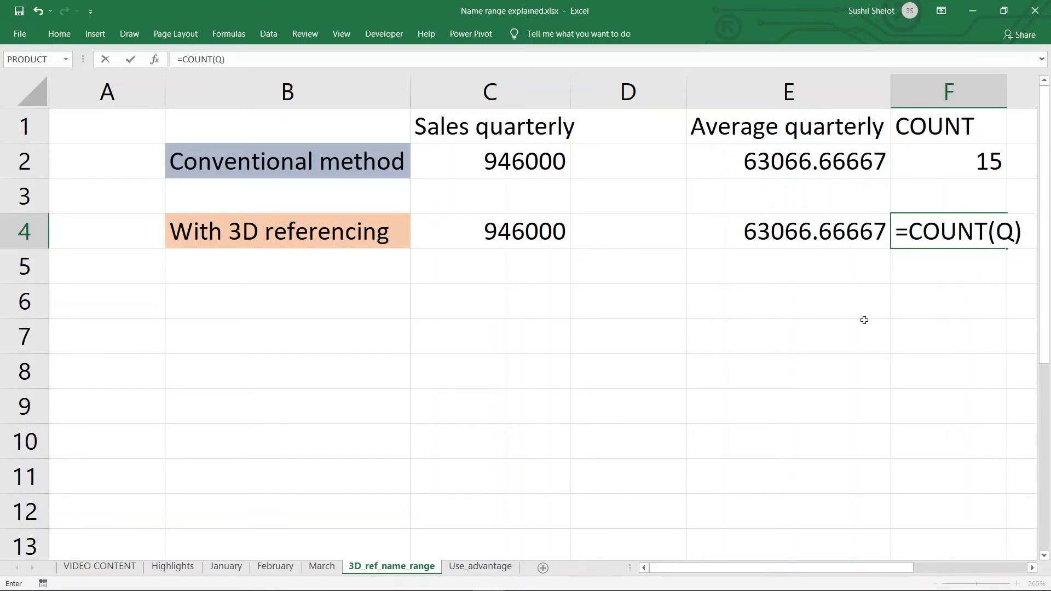
key(Return)
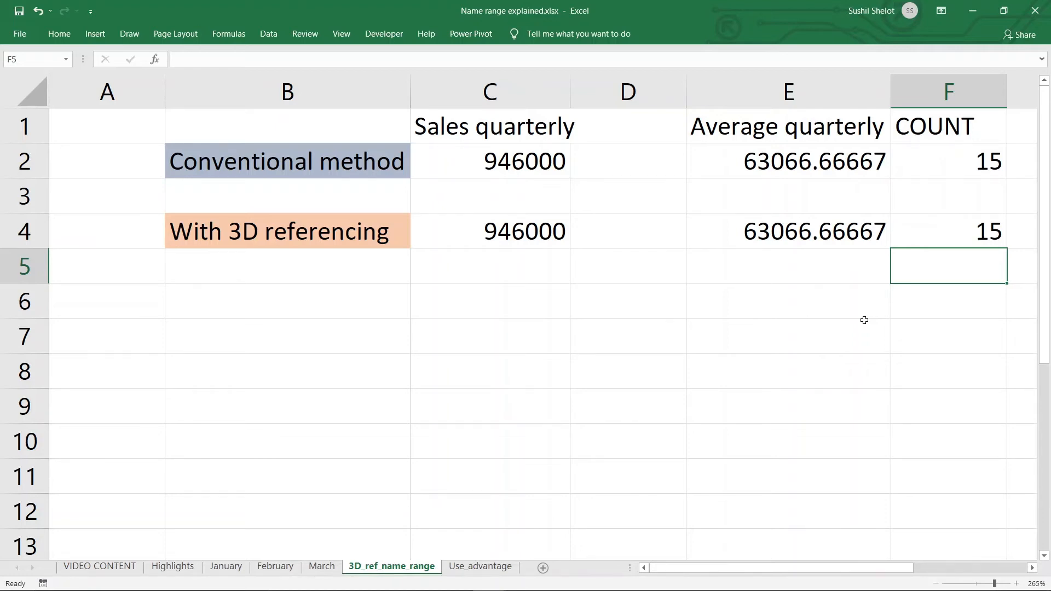
Review the January balance stock in G3:G7, the monthly and Highlights sheets, the VIDEO CONTENT outline and the Use_advantage list.
click(236, 568)
drag(544, 207, 556, 294)
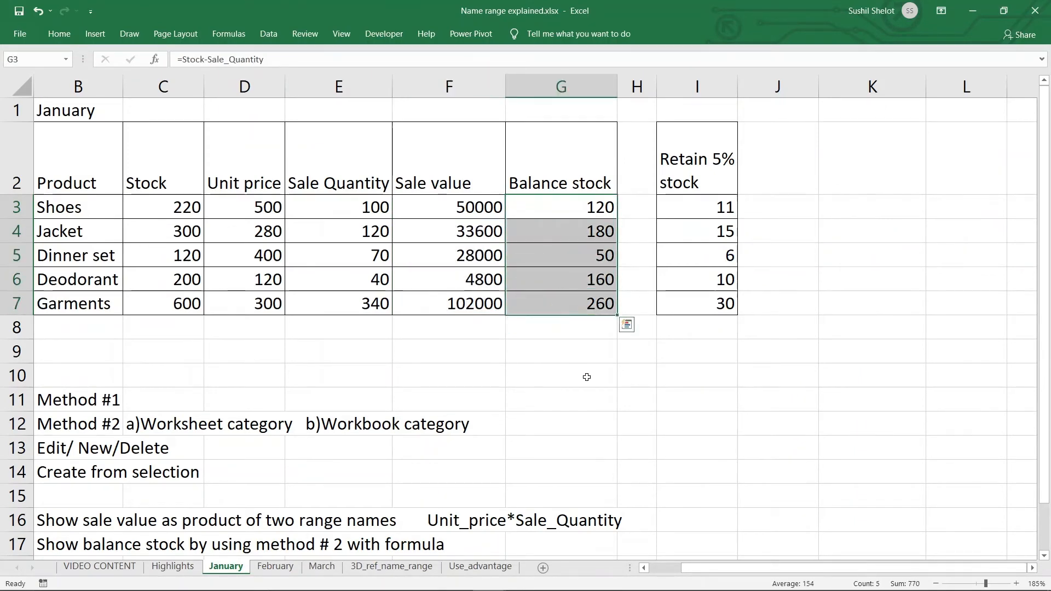
click(390, 567)
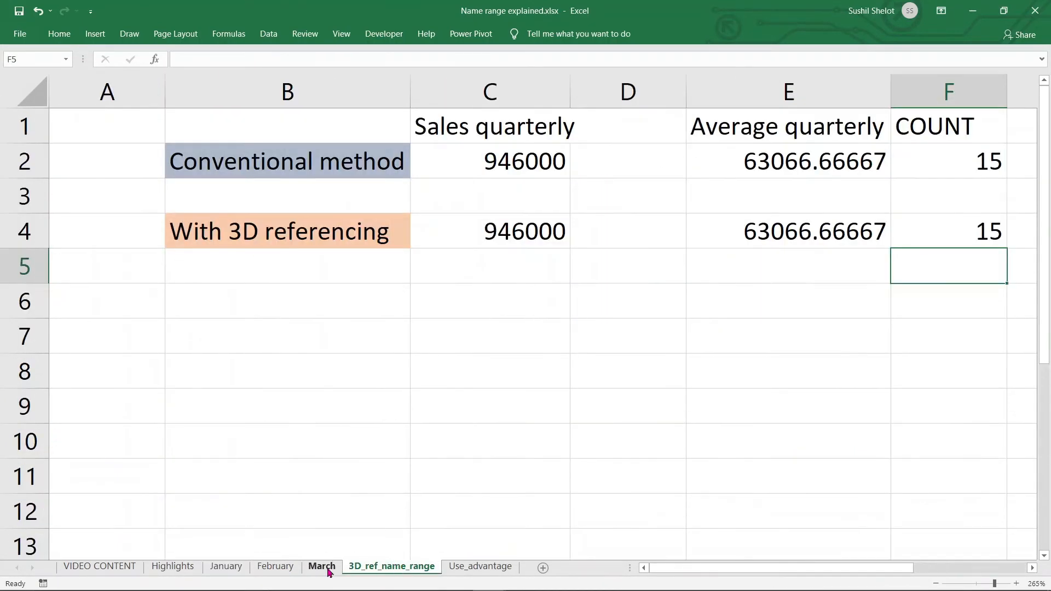
click(326, 567)
click(269, 568)
click(225, 567)
click(172, 567)
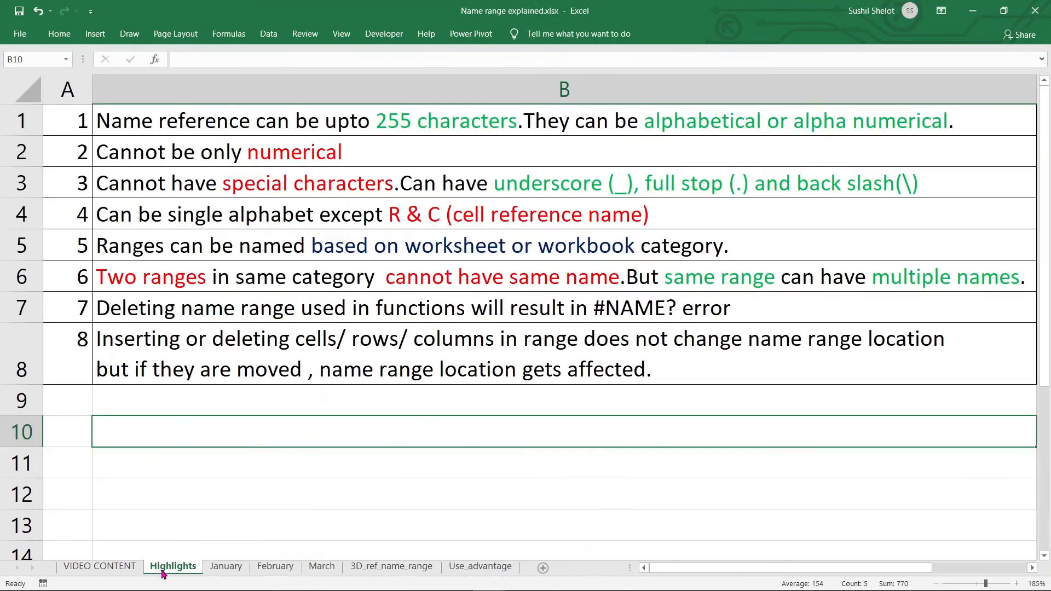
click(109, 569)
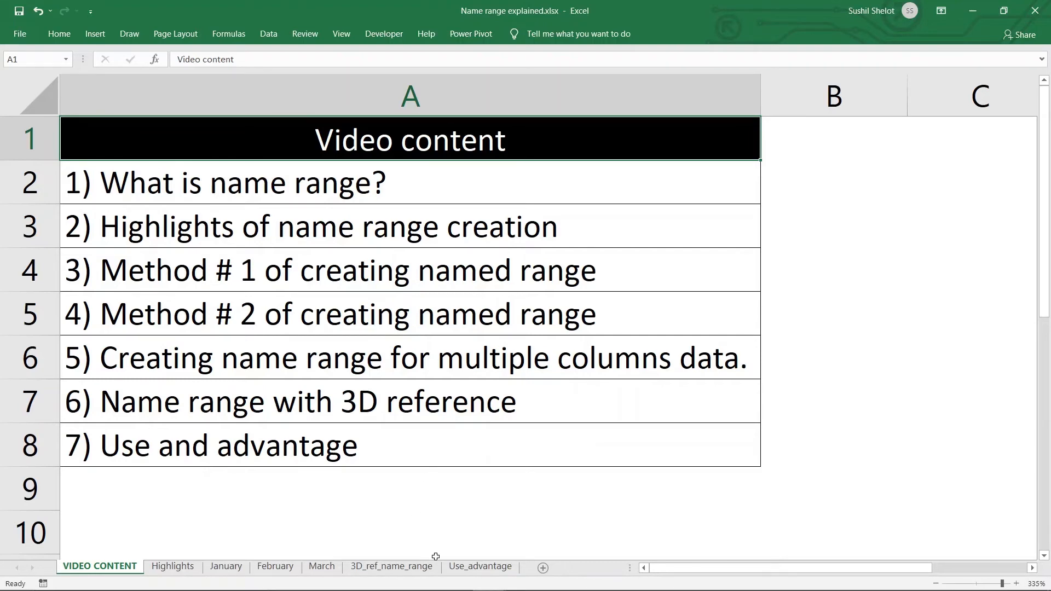
click(456, 567)
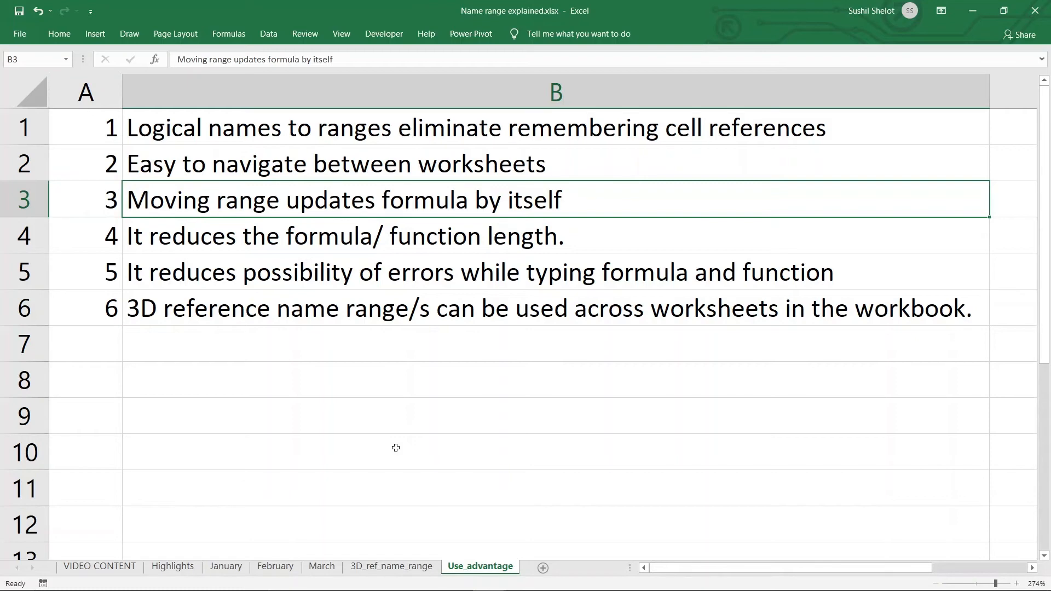
From the February sheet, jump to the January data through the range name Stock.
click(246, 573)
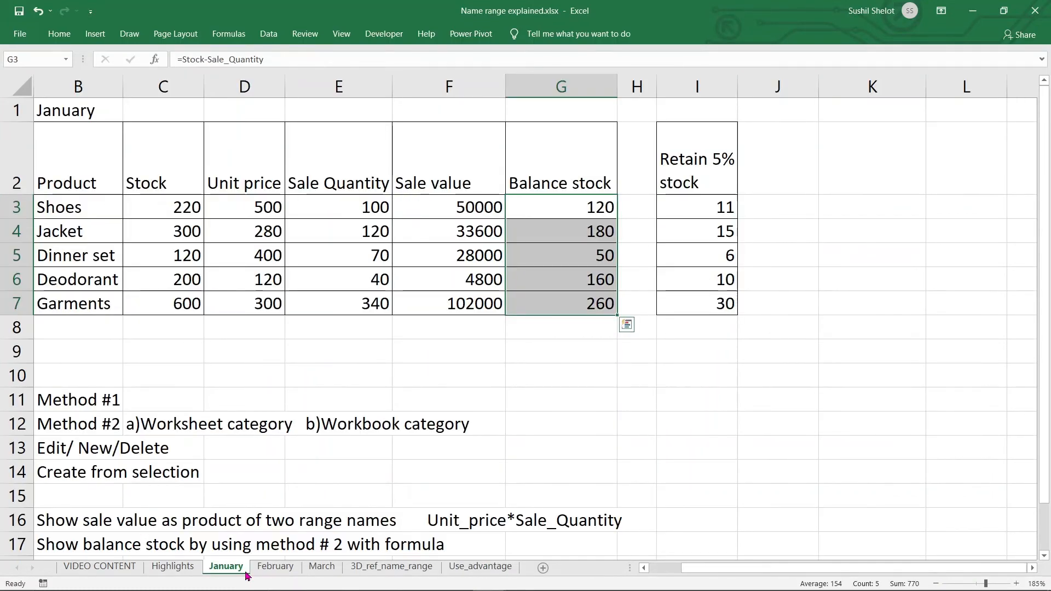
click(276, 568)
click(369, 402)
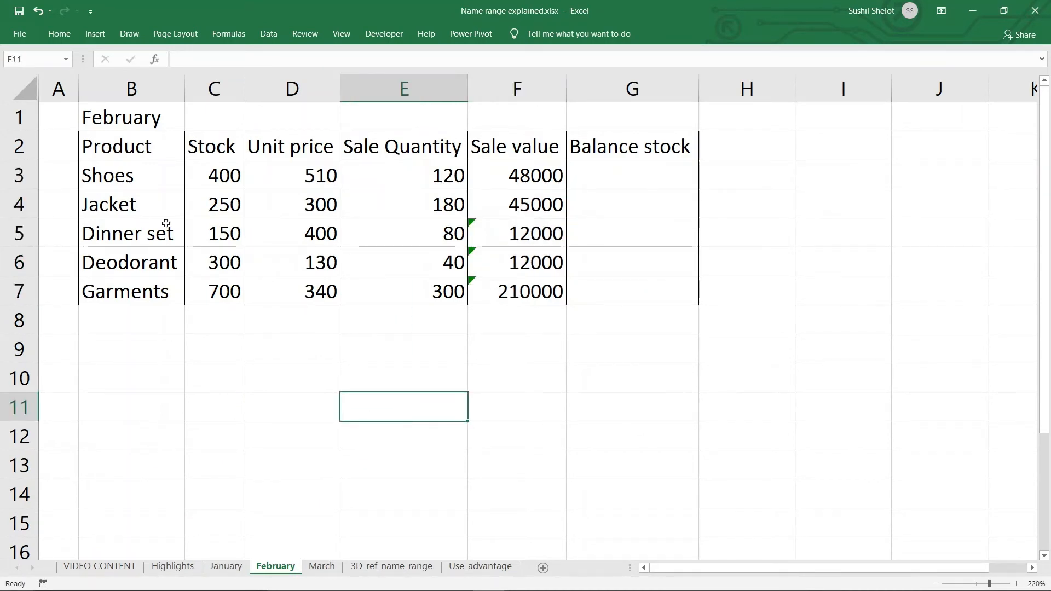
click(67, 60)
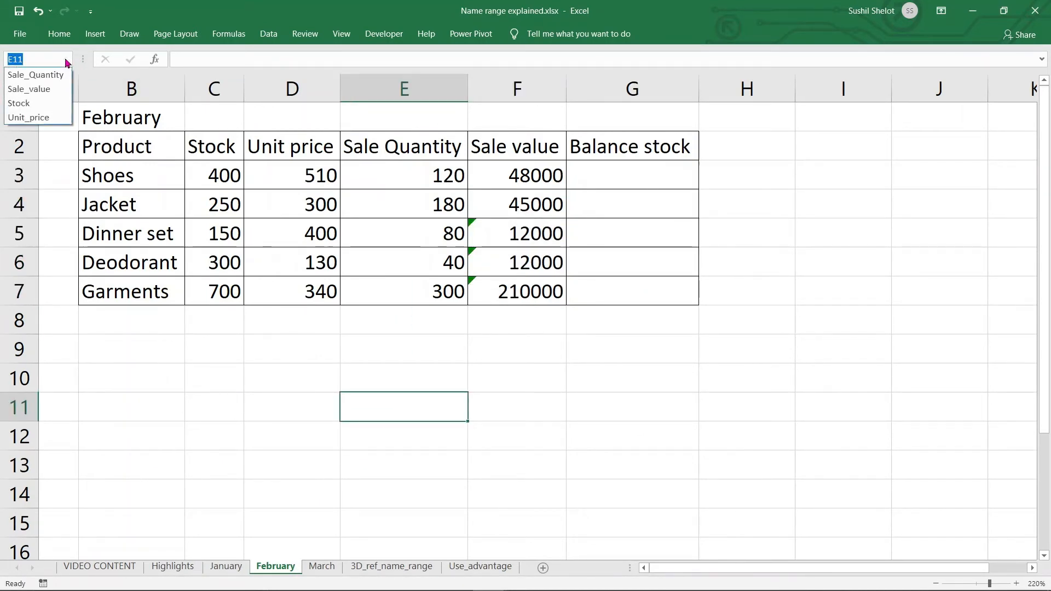
click(23, 104)
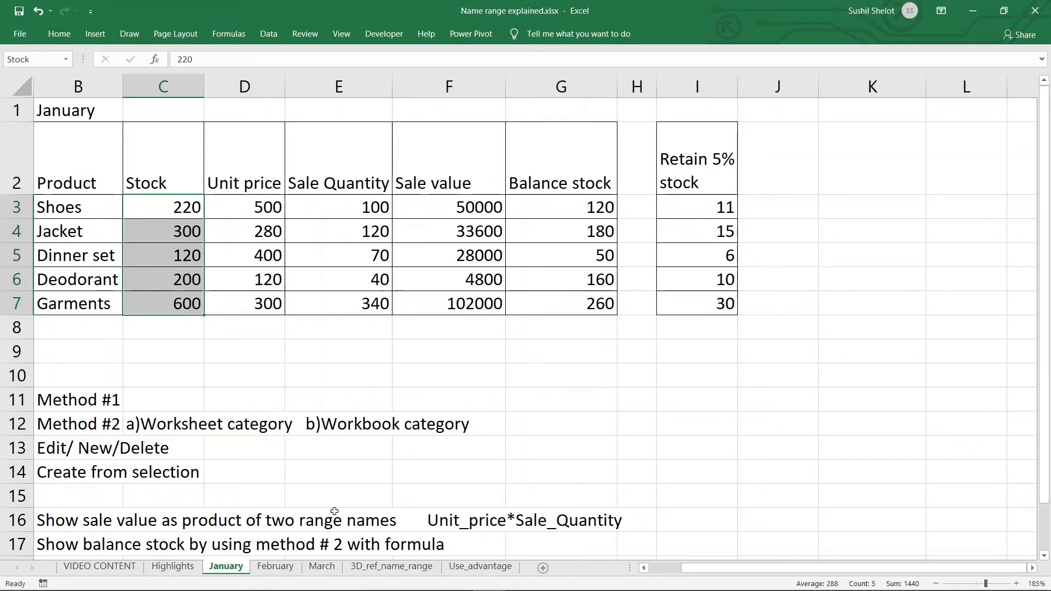
Read the advantages on the Use_advantage sheet about formula length, fewer typing errors and 3D reference names.
click(459, 567)
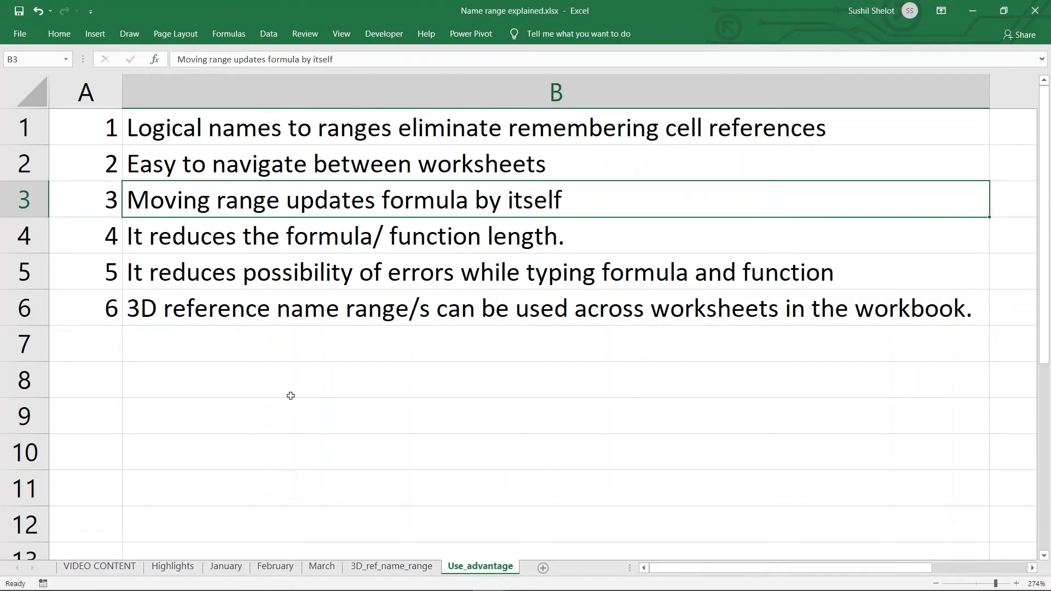
click(307, 240)
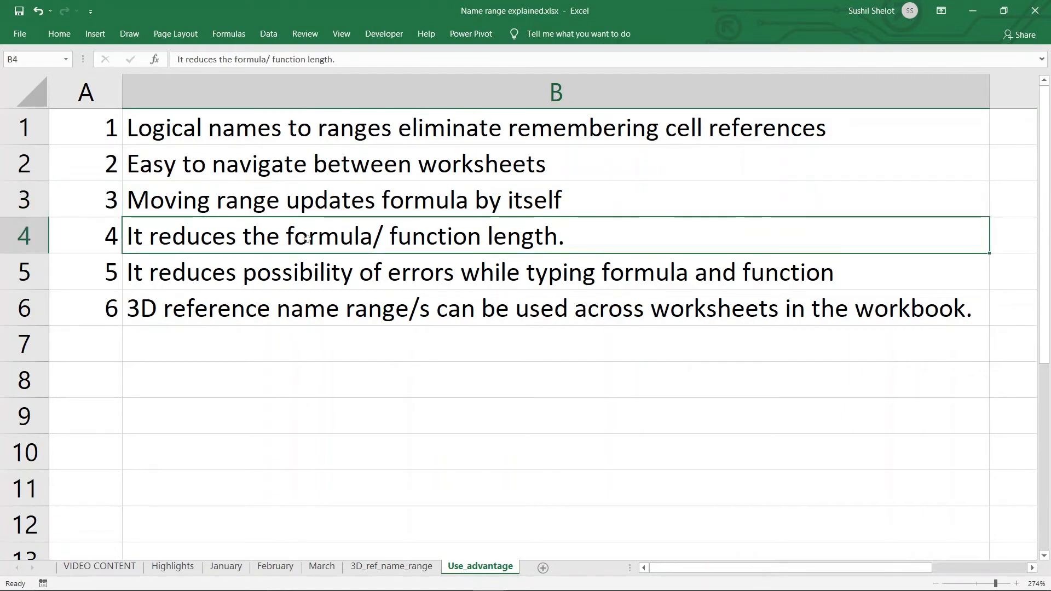
click(257, 280)
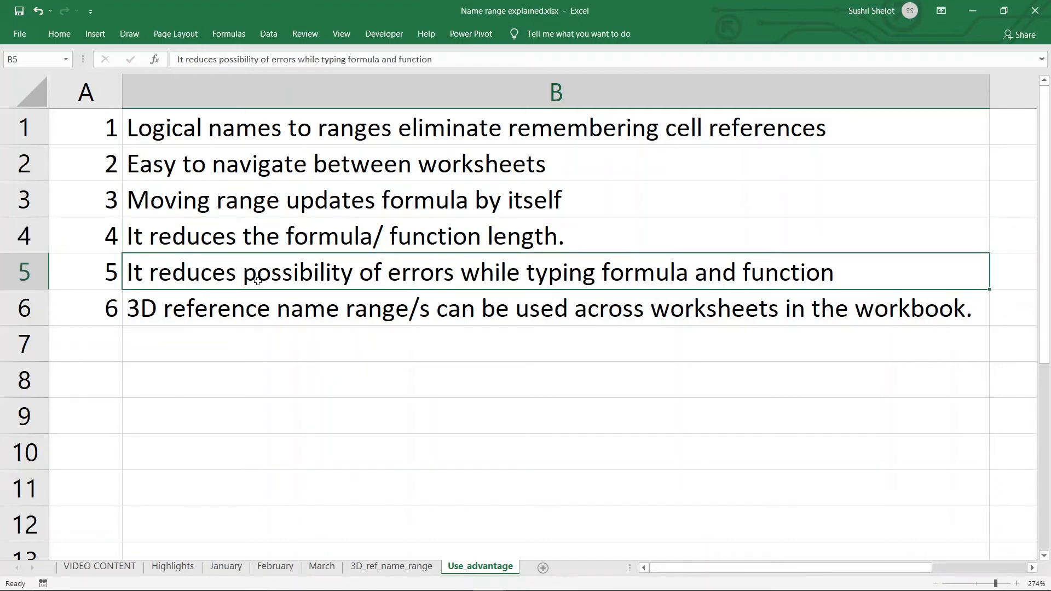
click(240, 308)
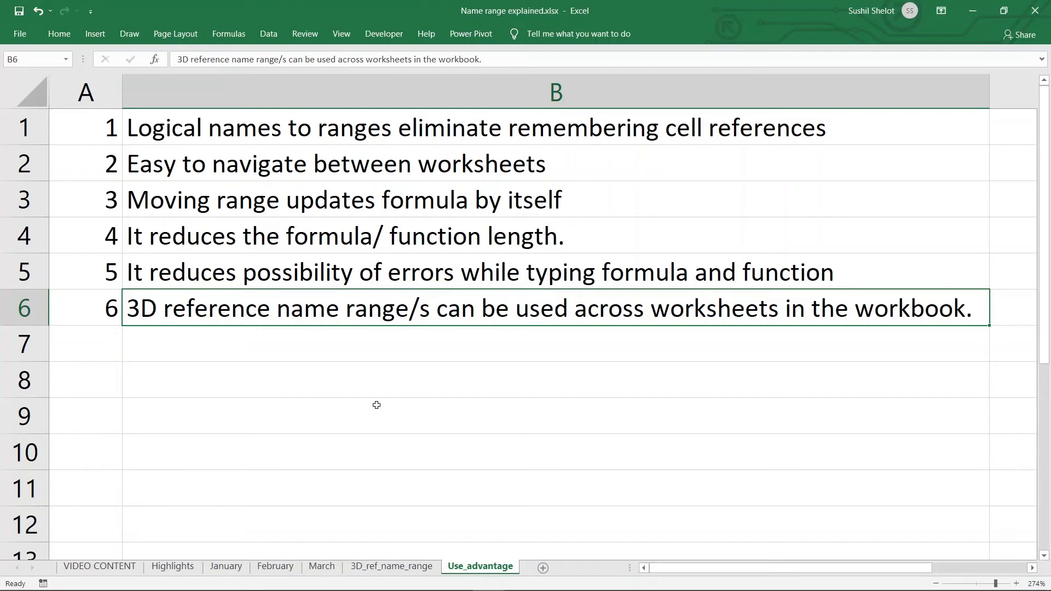
click(251, 283)
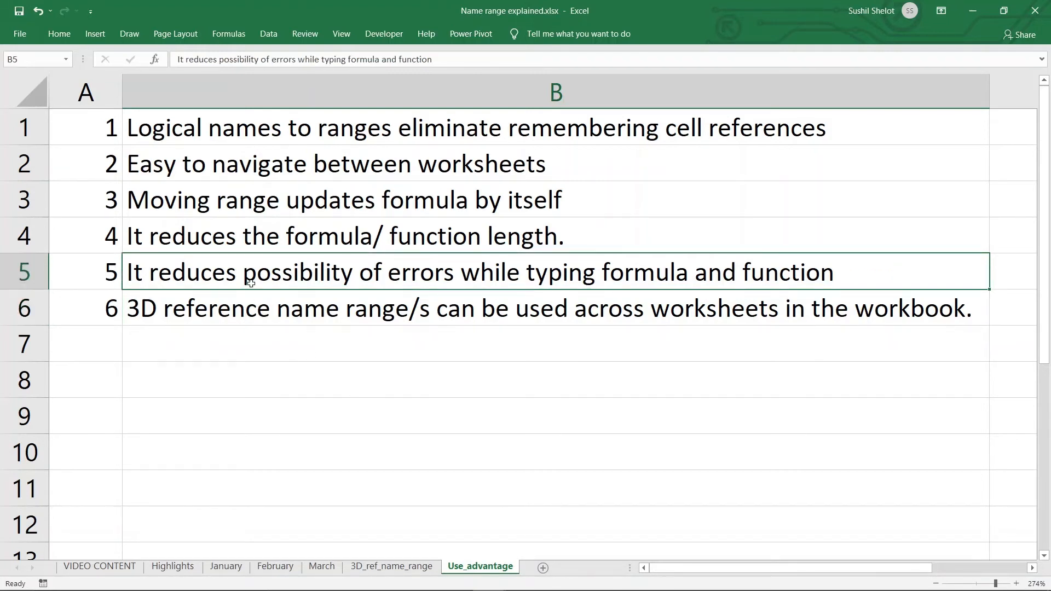
click(292, 246)
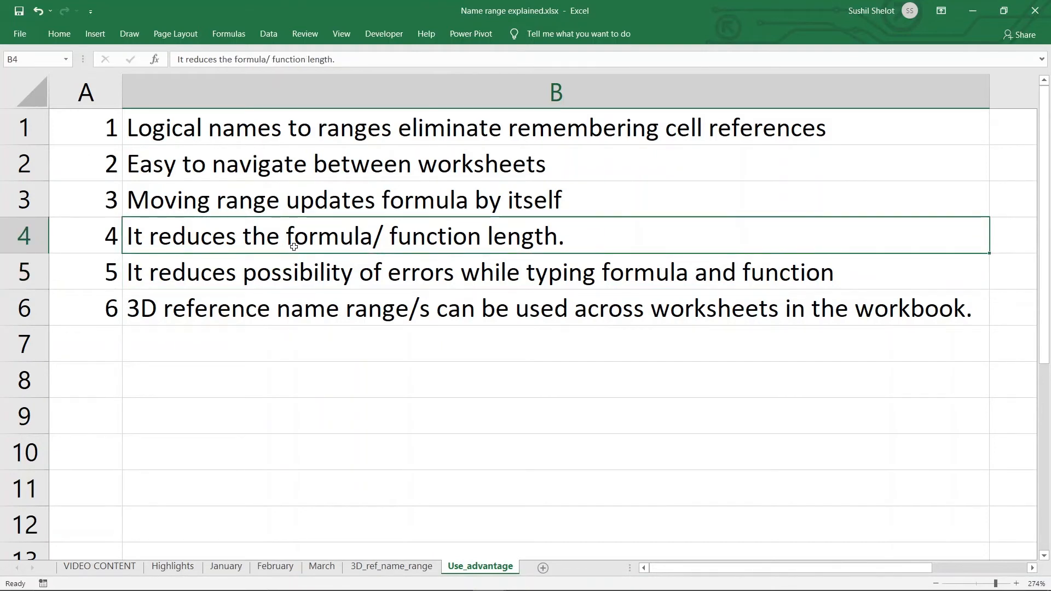
Switch to the workbook Reverse Vlookup explained-Name range.xlsx and examine the cell-reference VLOOKUP and CHOOSE formula in C24.
mouse_move(542, 588)
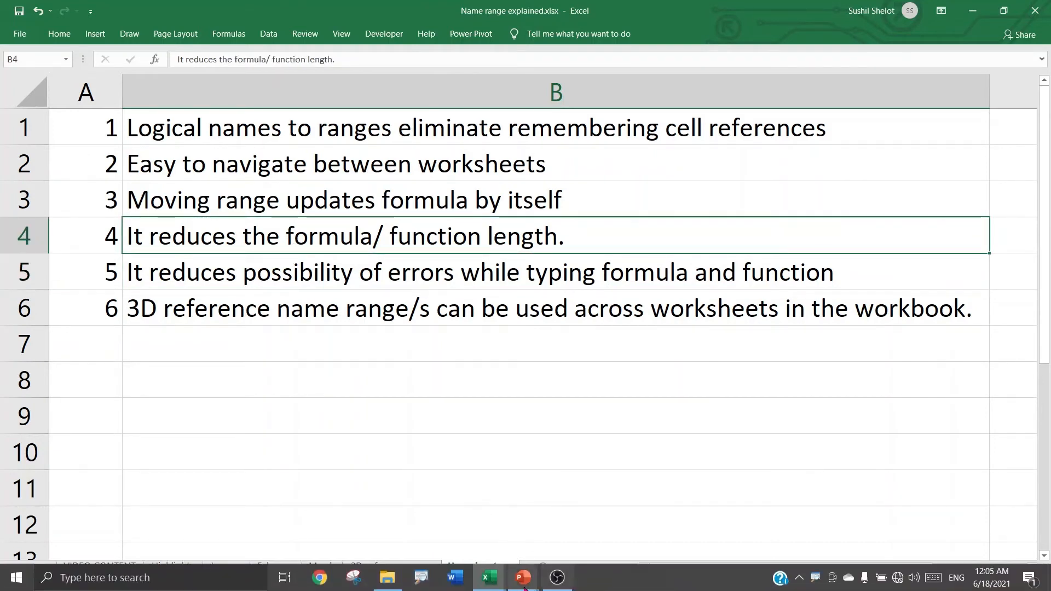
mouse_move(490, 581)
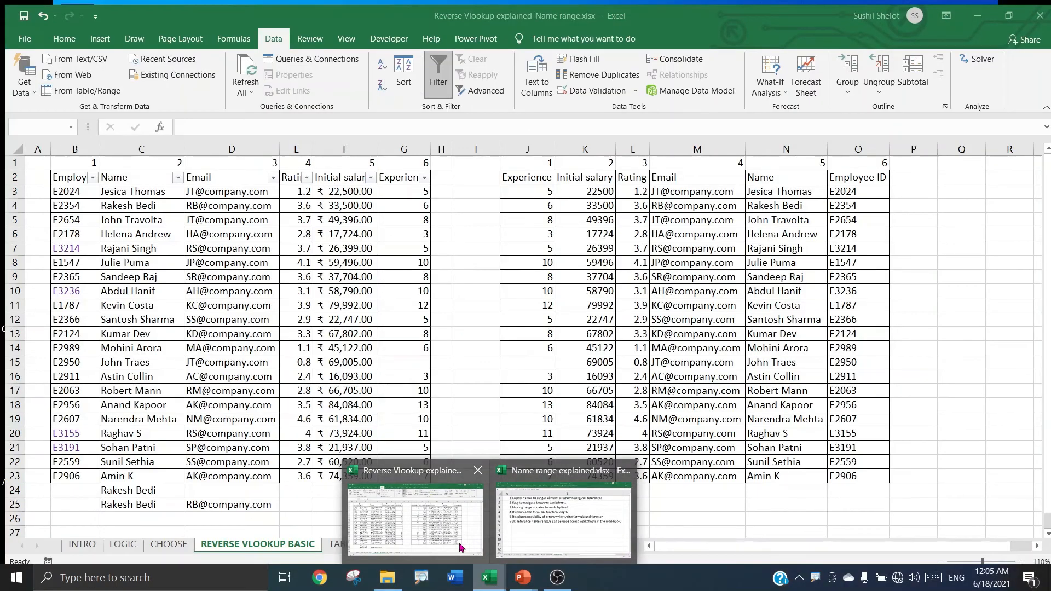
click(460, 548)
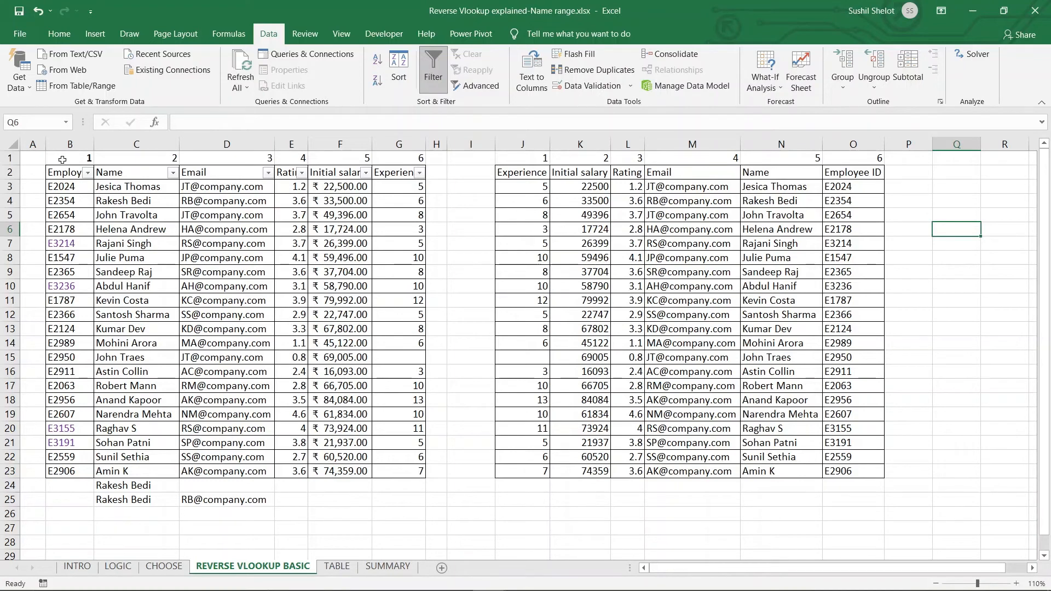
click(136, 483)
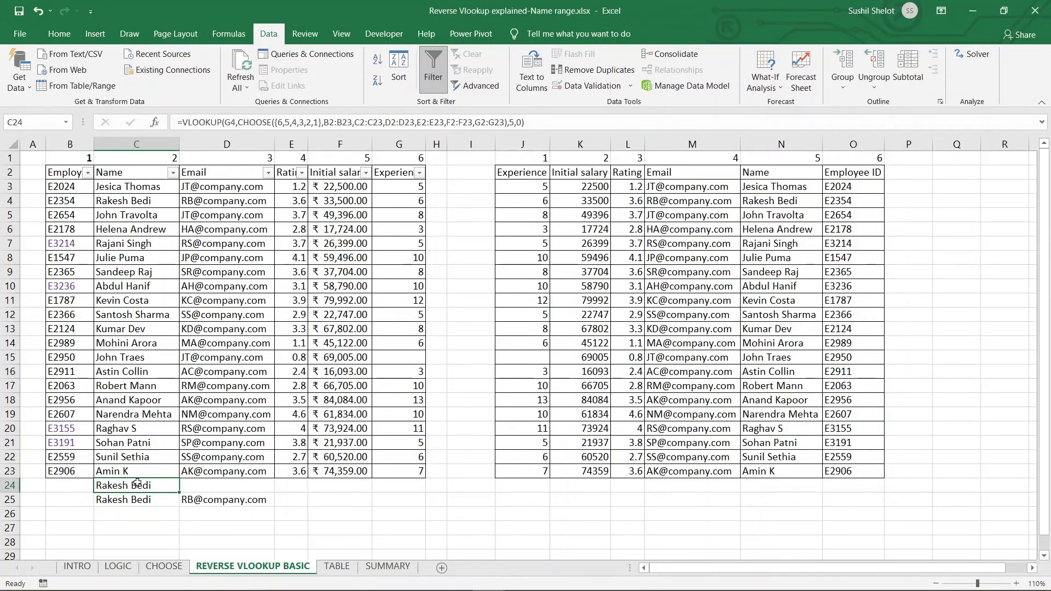
double_click(168, 483)
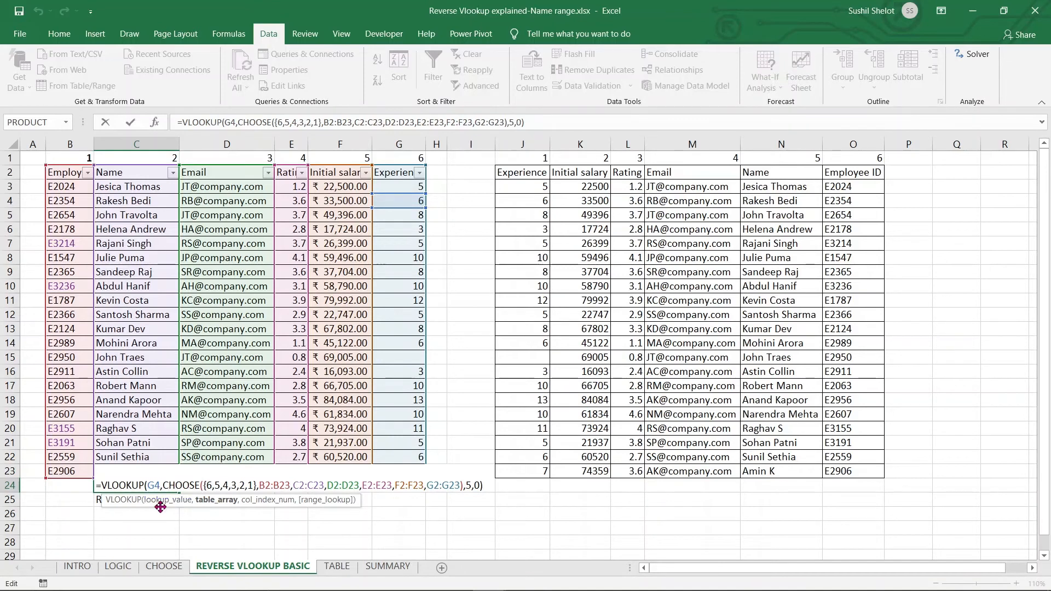
key(End)
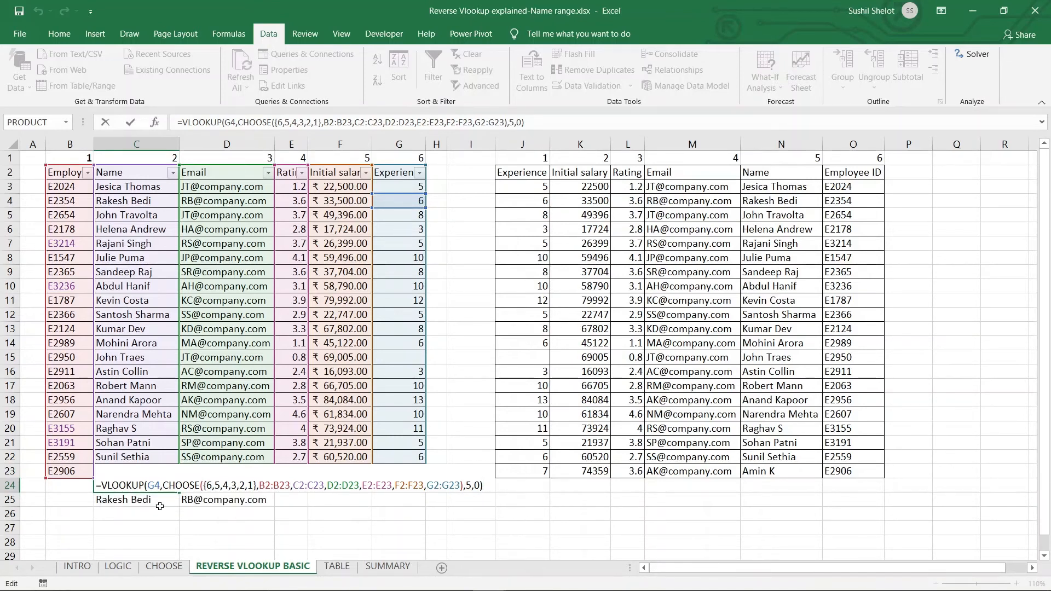
key(Return)
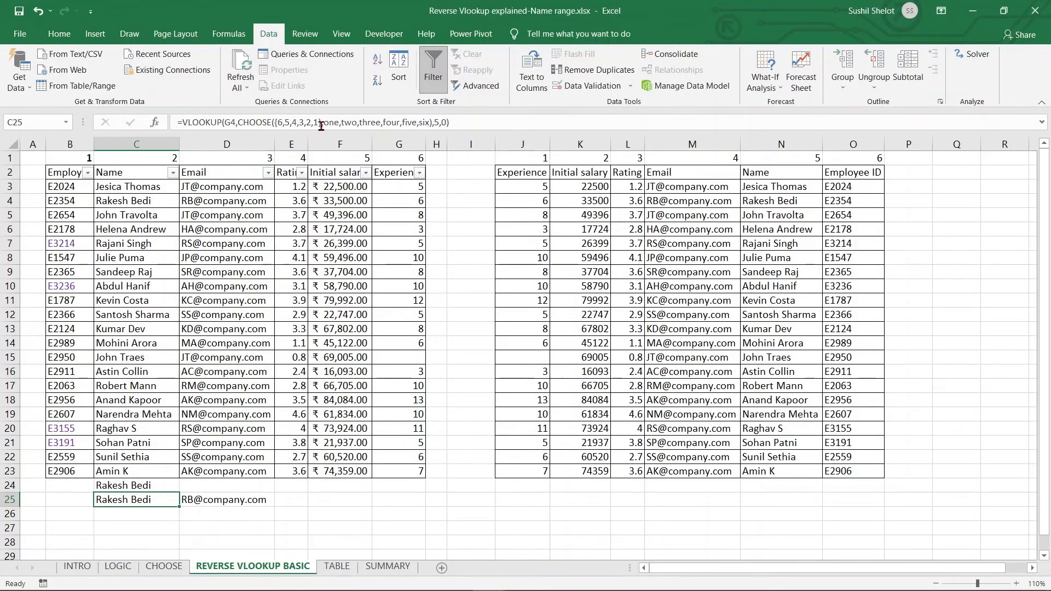
Highlight the range names one to six in C25's VLOOKUP formula, and go to the range named one.
drag(323, 123, 431, 126)
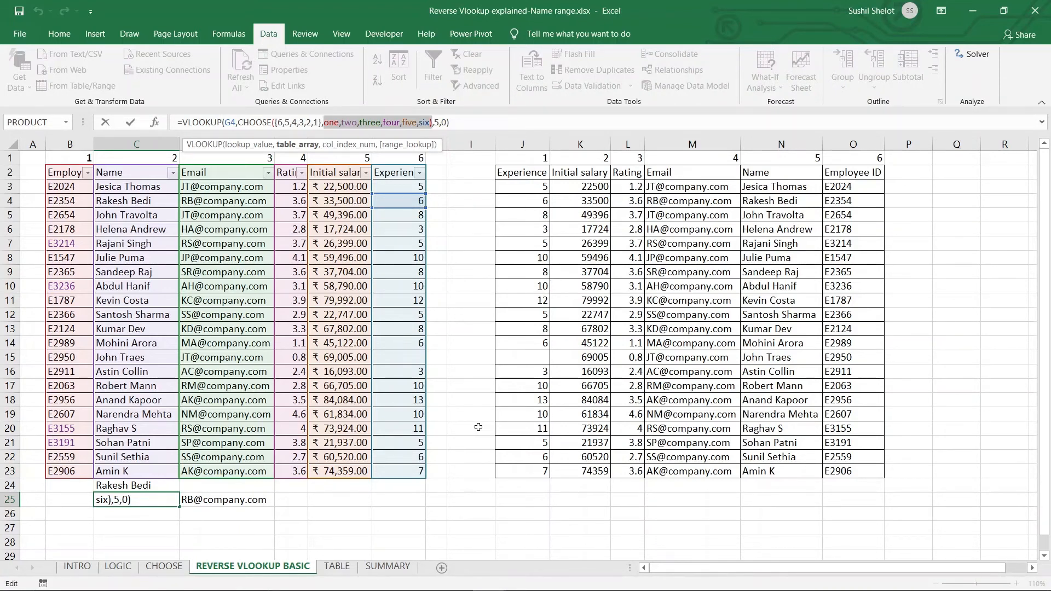
click(65, 125)
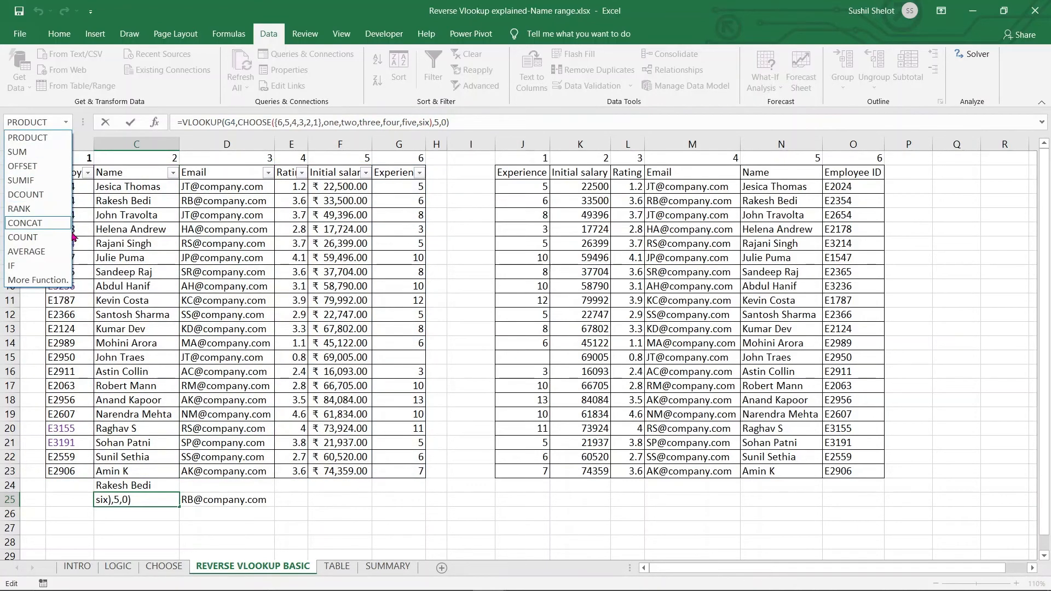
click(483, 359)
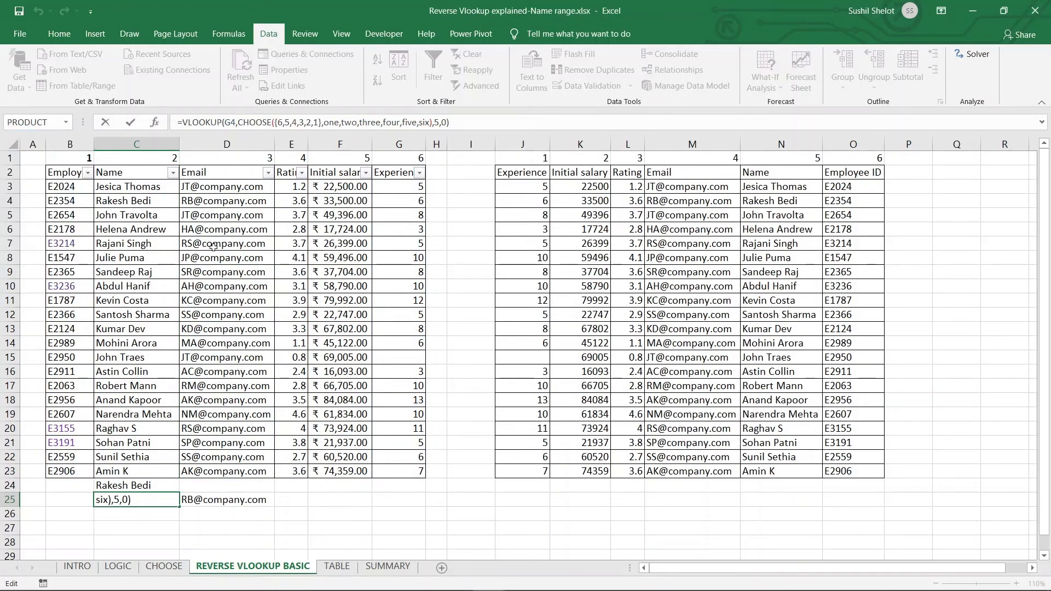
click(67, 125)
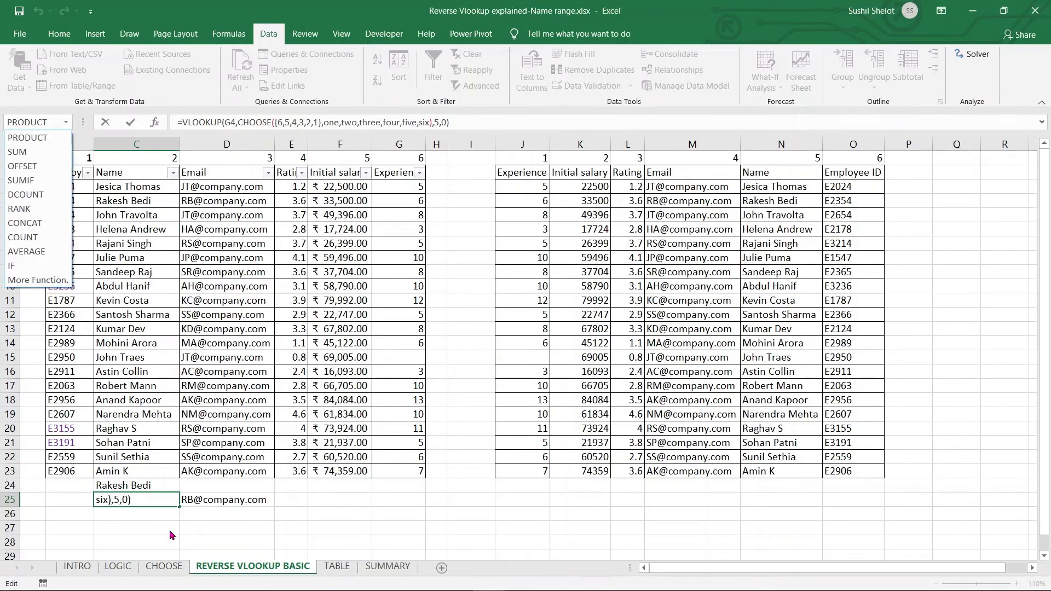
click(139, 533)
key(ctrl+Return)
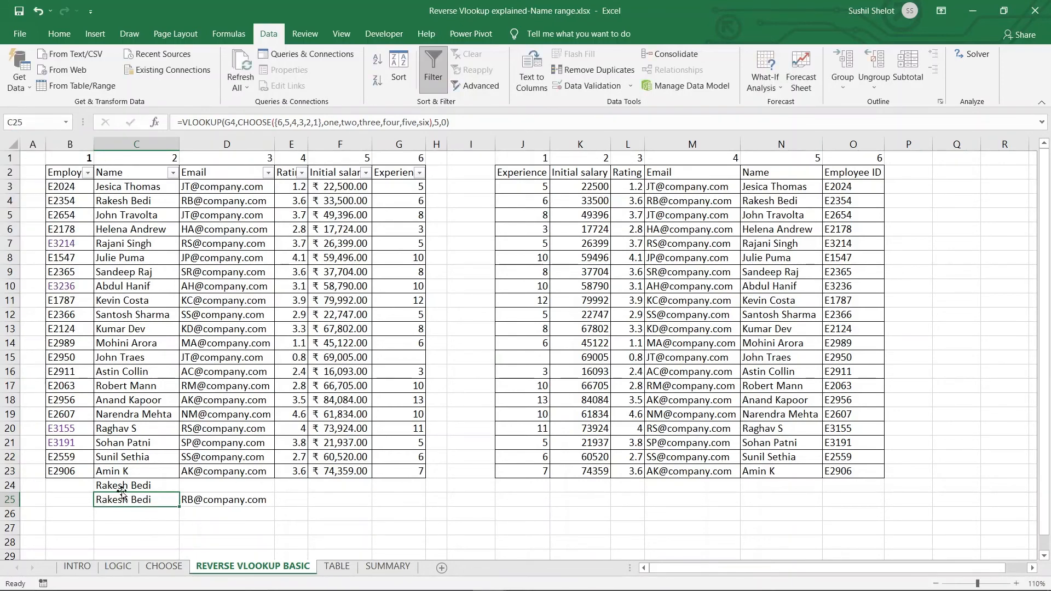
click(67, 122)
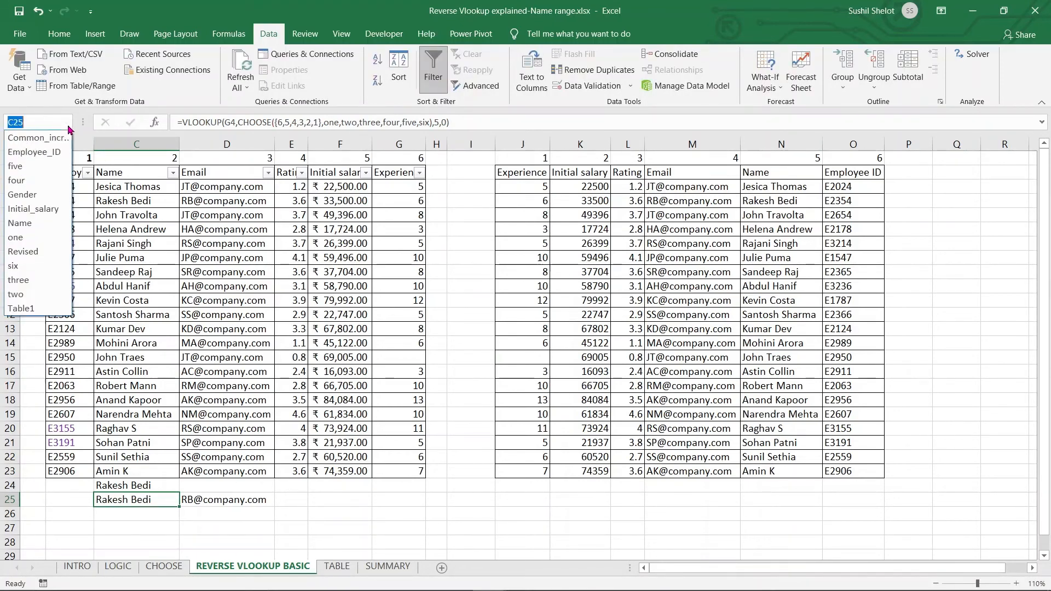
click(26, 237)
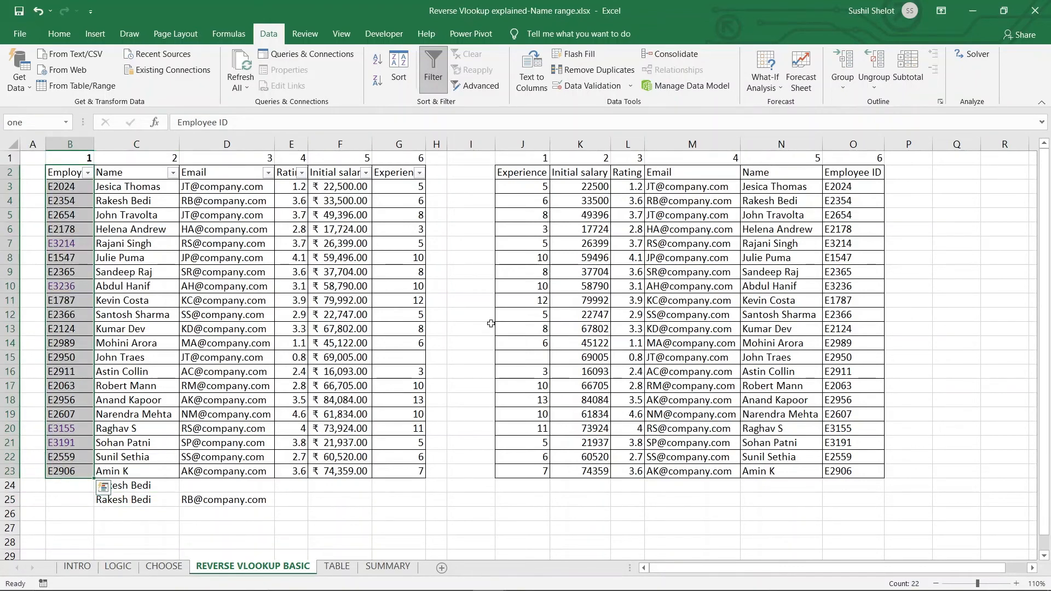
Go to the range named six, and inspect the VLOOKUP formula in C25.
click(66, 122)
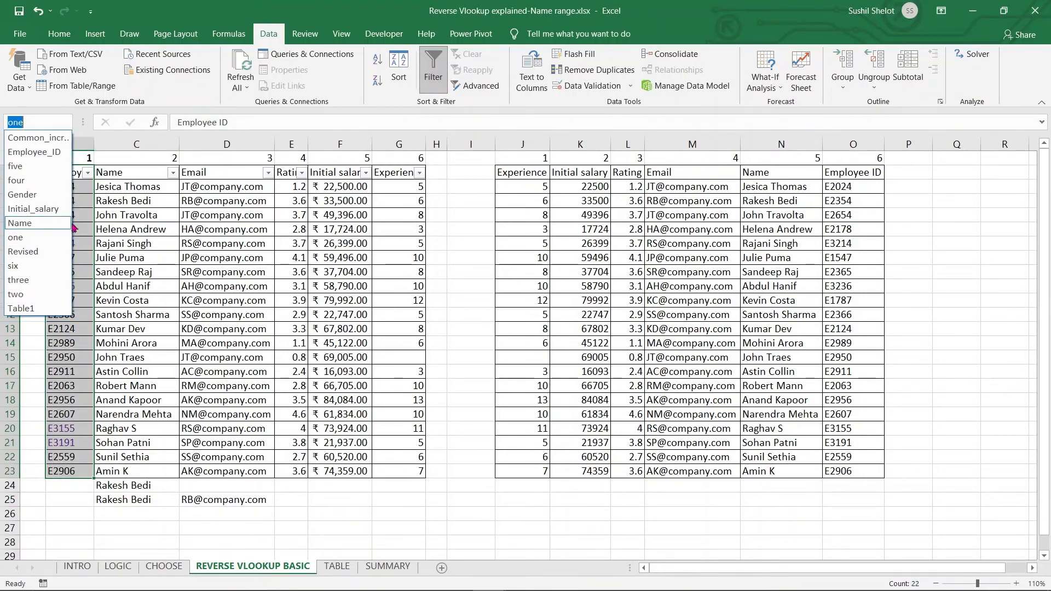
click(59, 260)
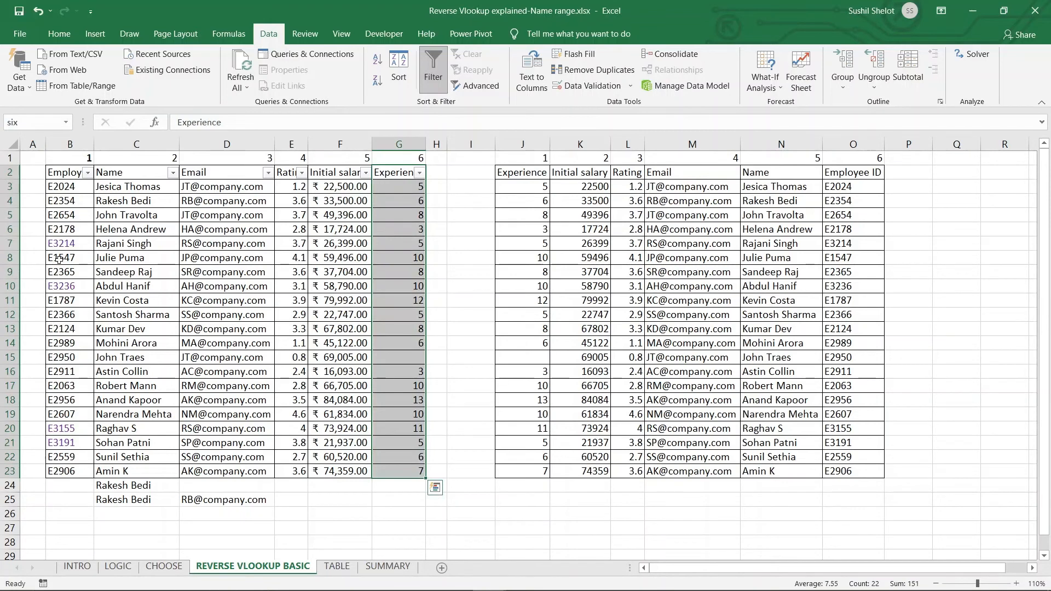
click(138, 498)
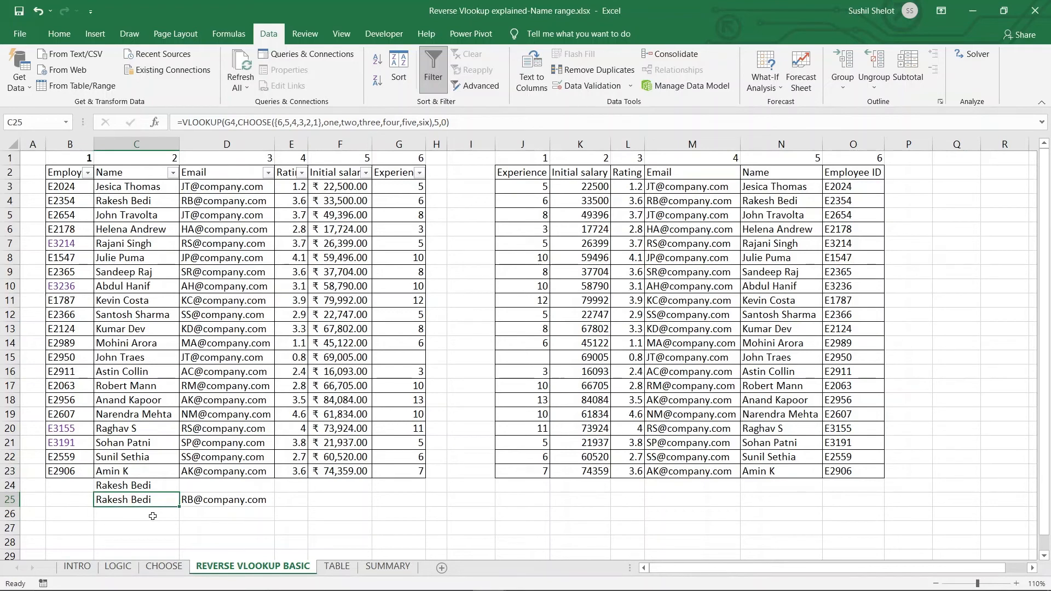
click(201, 517)
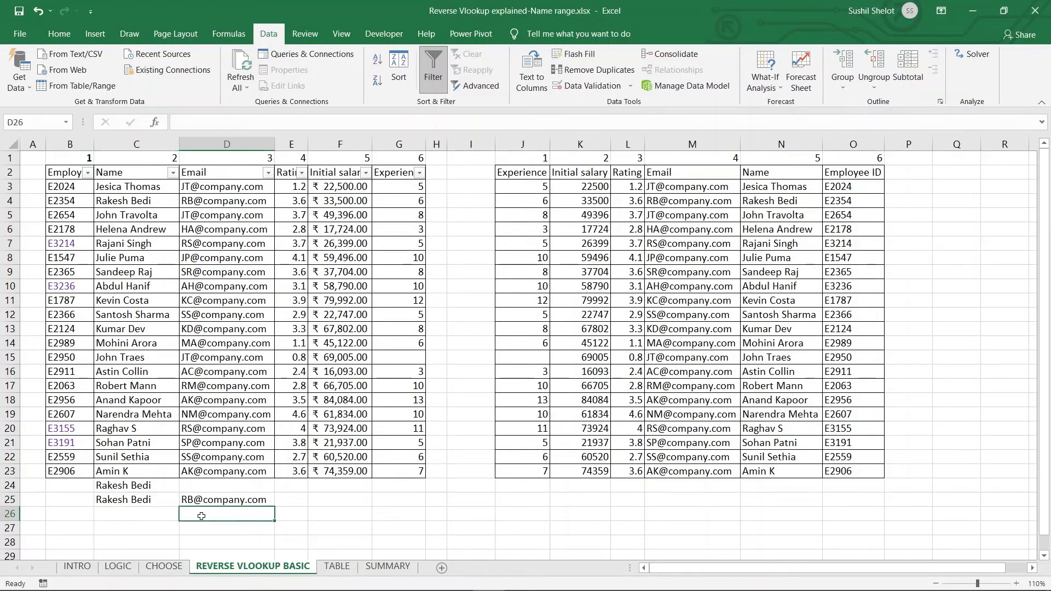
text(=vlookp)
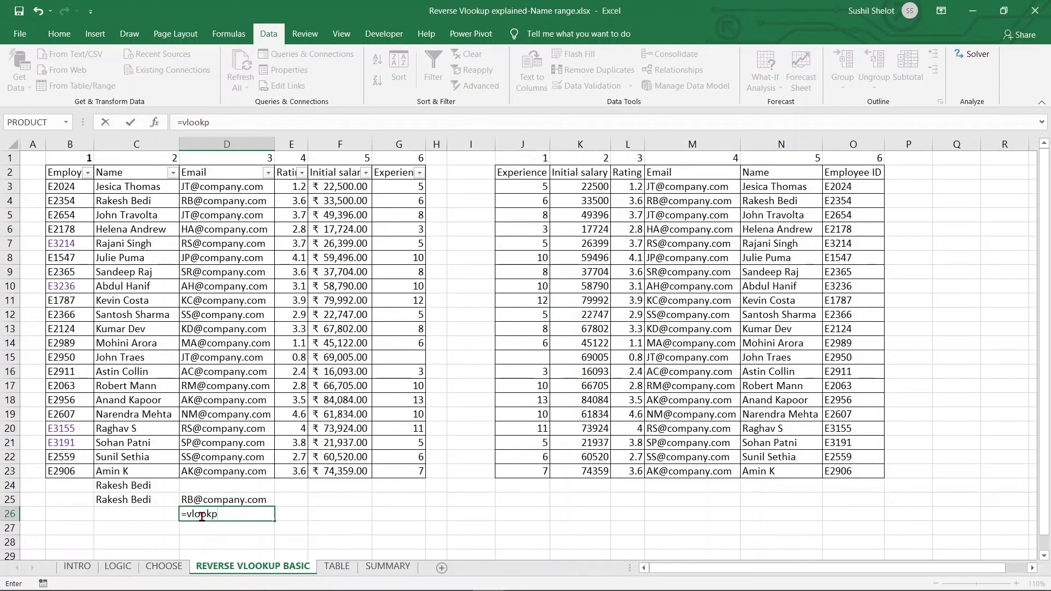
key(BackSpace)
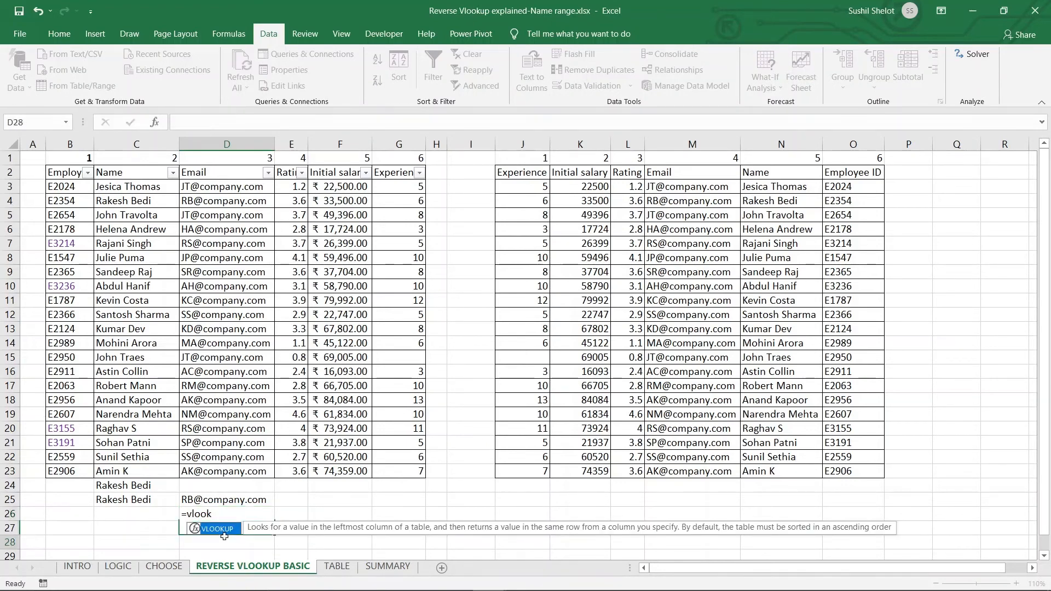
key(Return)
click(225, 514)
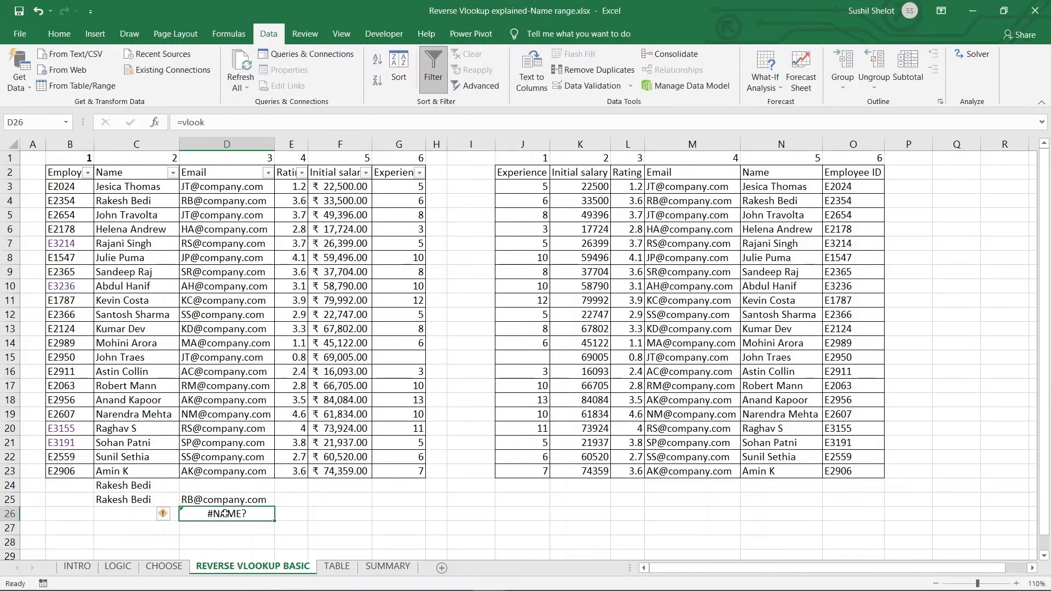
drag(222, 123, 130, 116)
key(BackSpace)
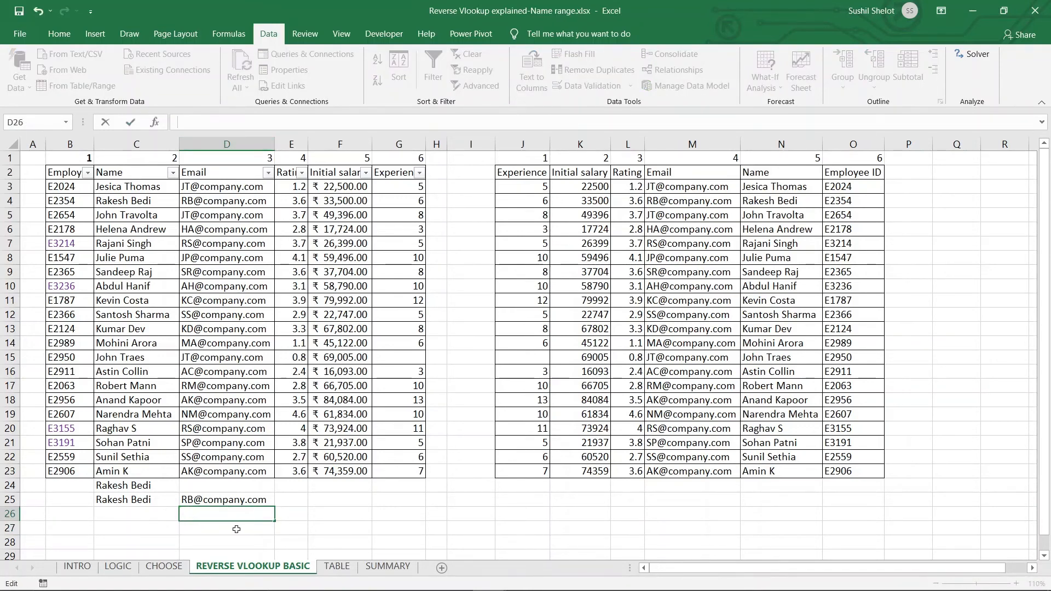
text(=)
key(Right)
key(Right)
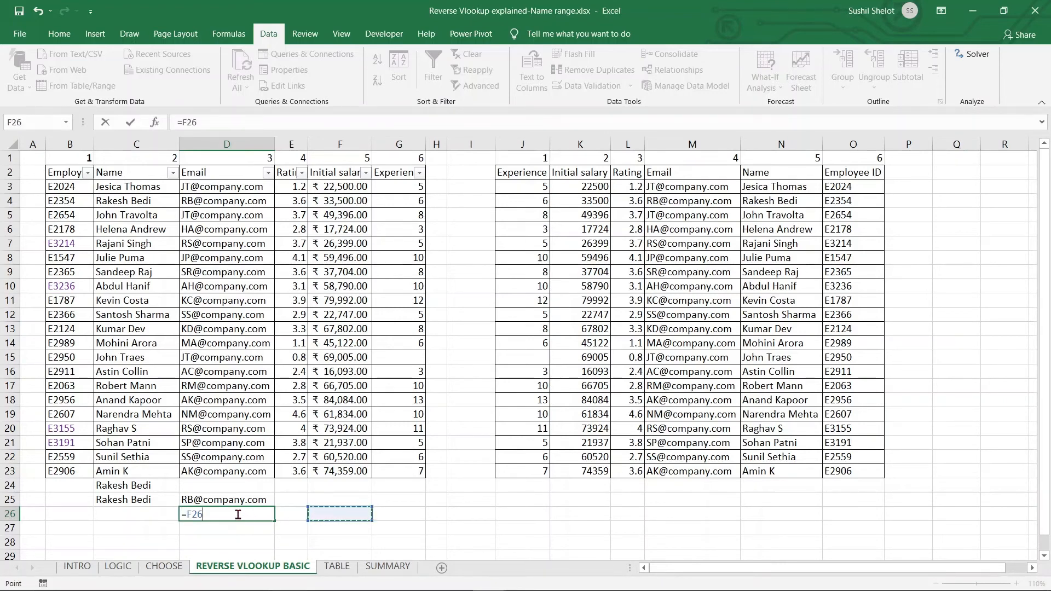
key(Escape)
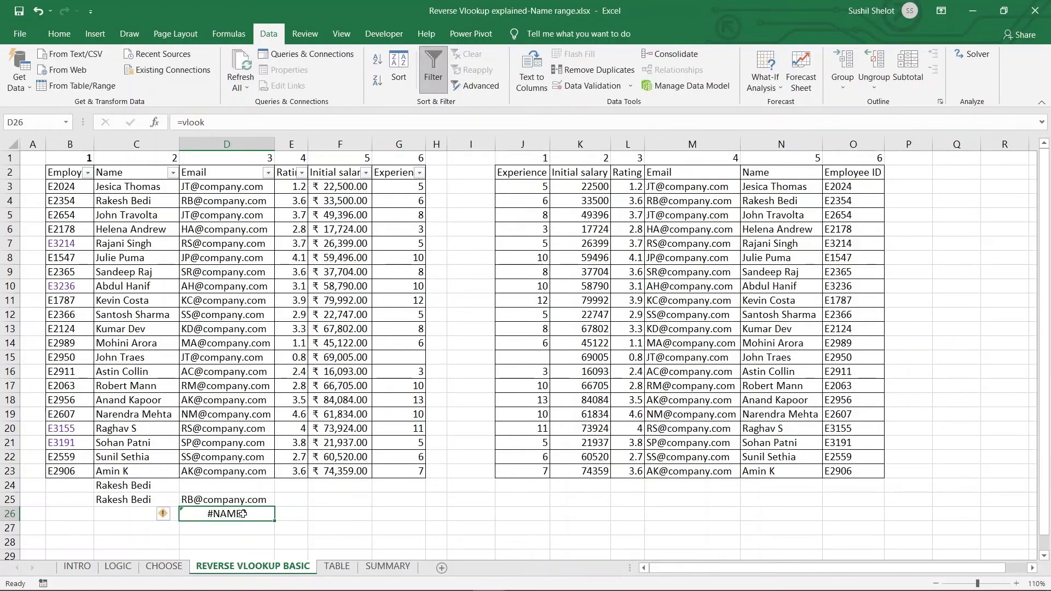
key(Delete)
Begin a VLOOKUP formula in D26 with G4 as the lookup value.
text(=vl)
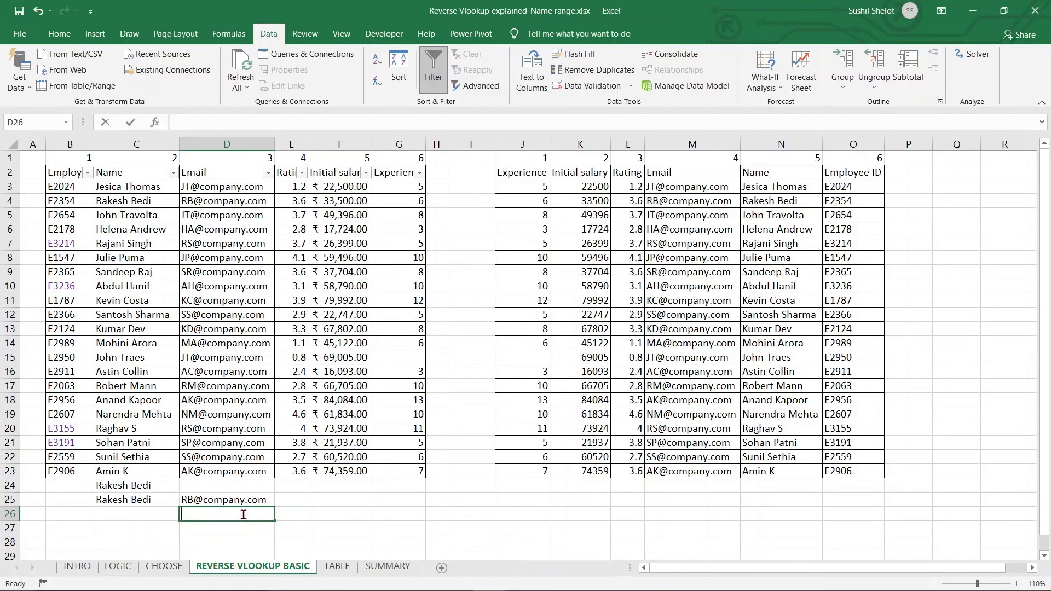
text(oo)
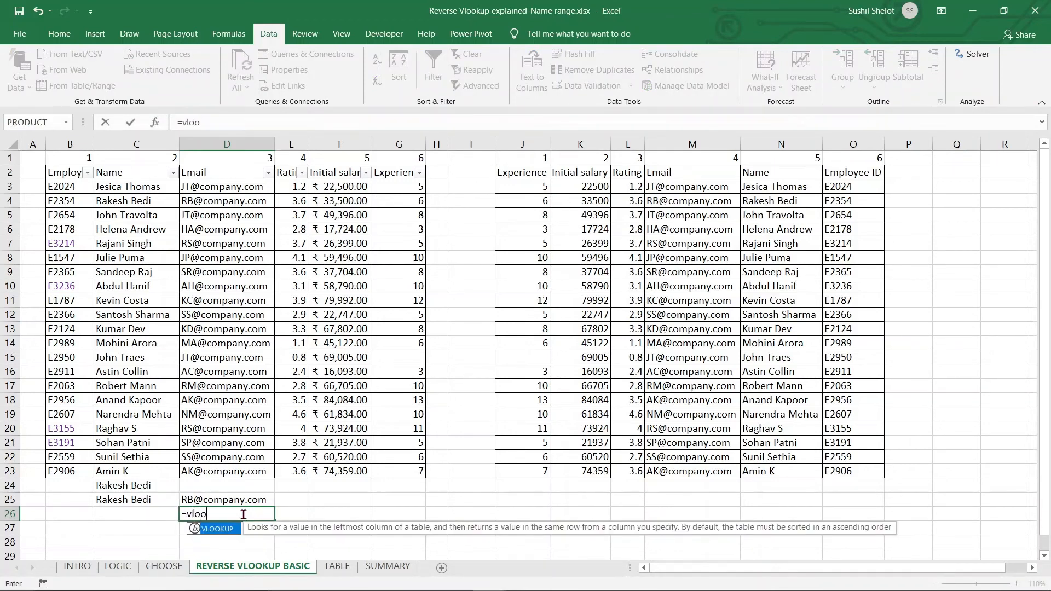
double_click(211, 528)
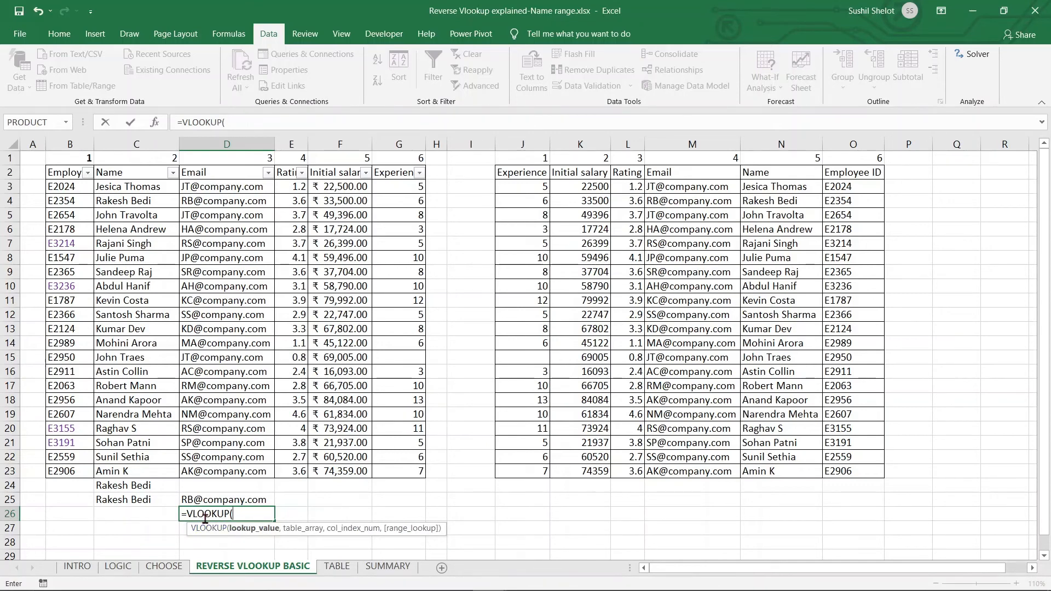
click(418, 200)
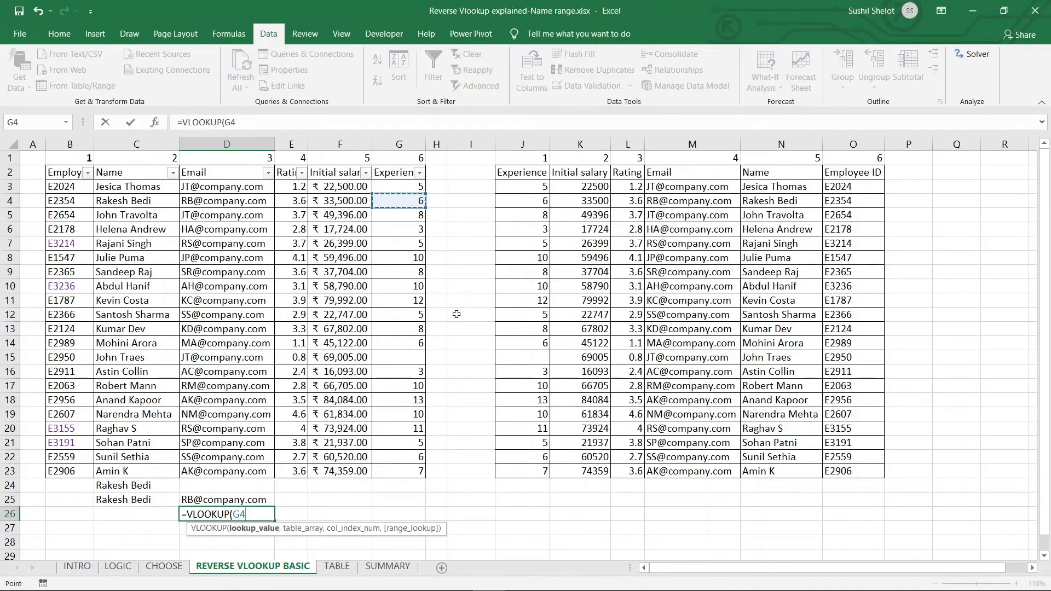
text(,)
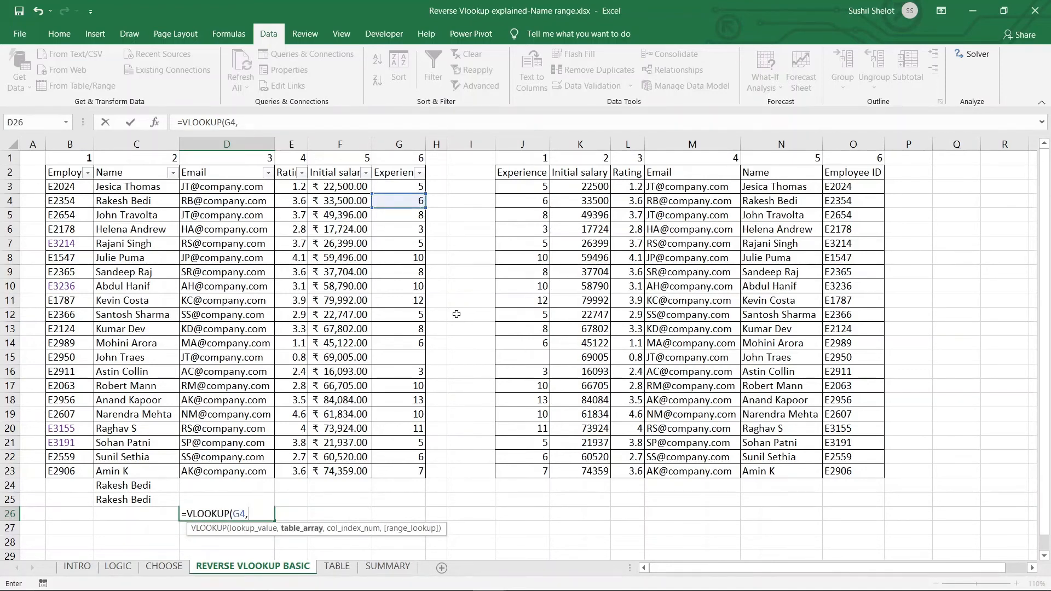
Use CHOOSE as the table array in D26's formula, with the index array {6,5,4,3,2,1}.
text(choo)
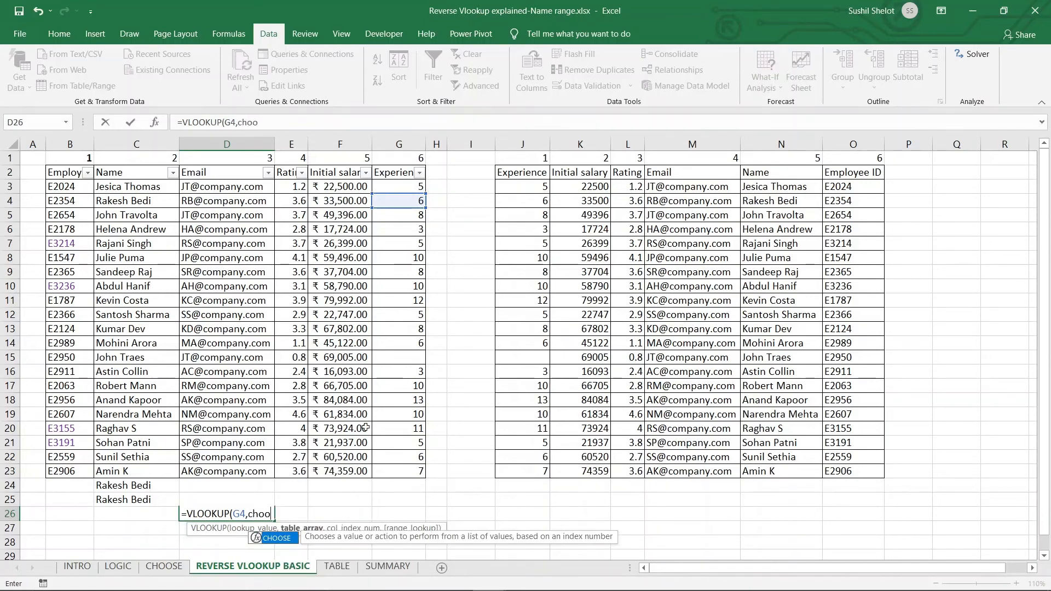
double_click(275, 538)
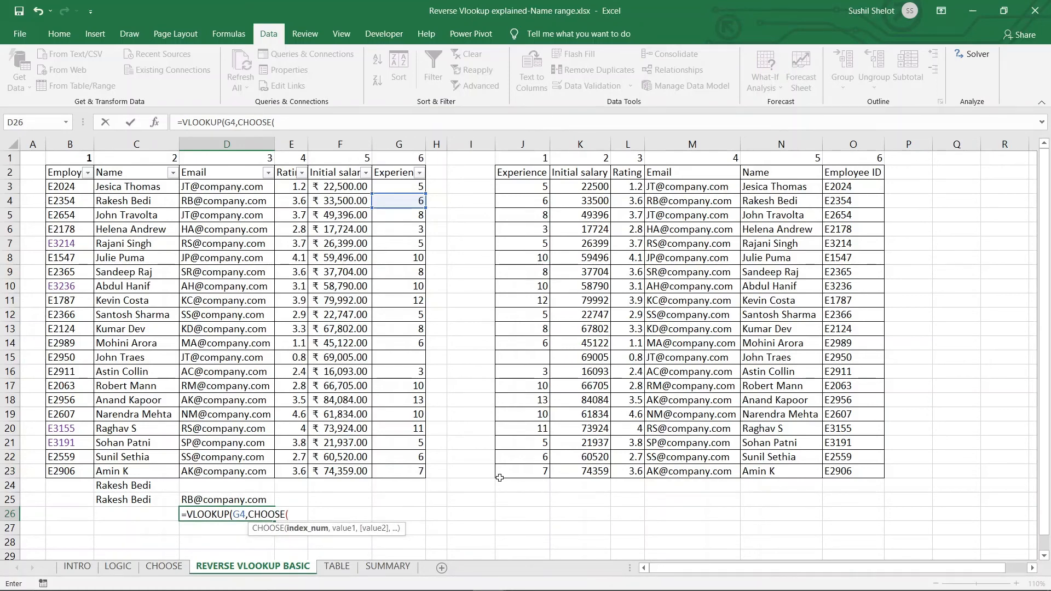
text({)
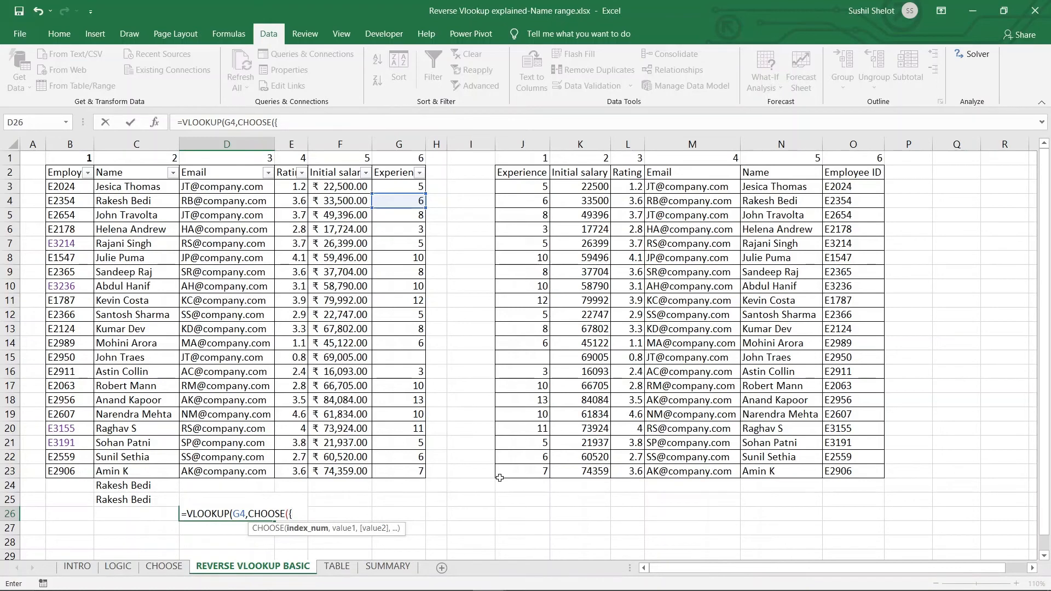
text(6,5,4,3,2,1)
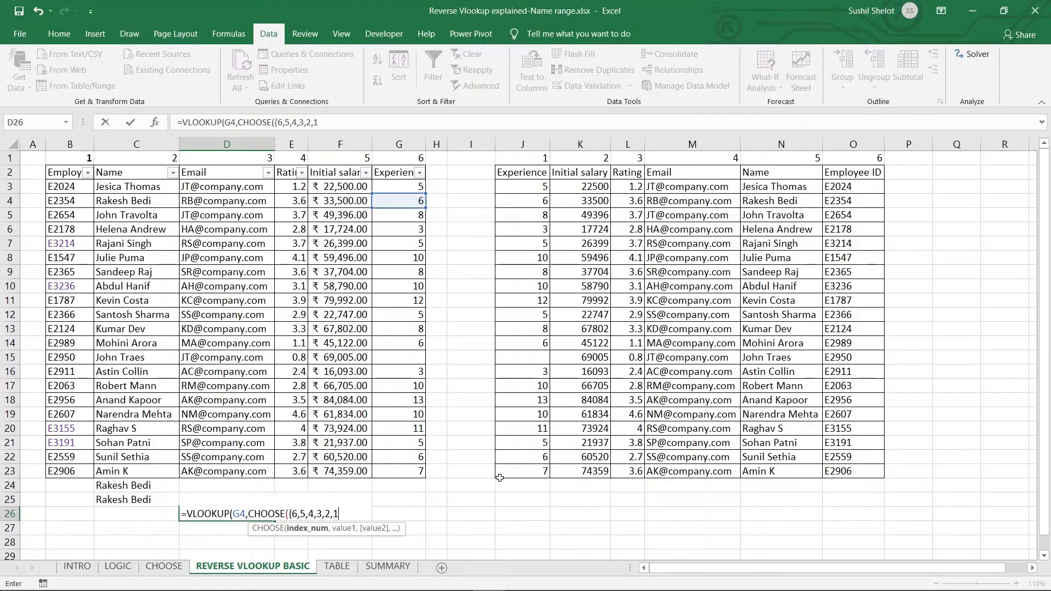
text(},)
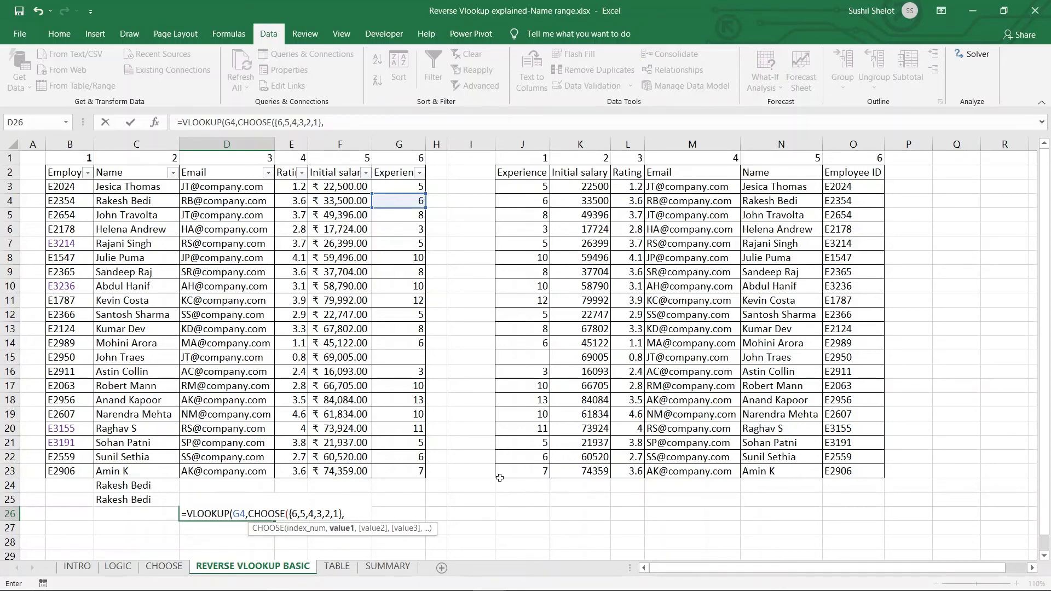
Supply the range names one, two, three, four, five and six as the CHOOSE values, and close the CHOOSE function.
text(one,t)
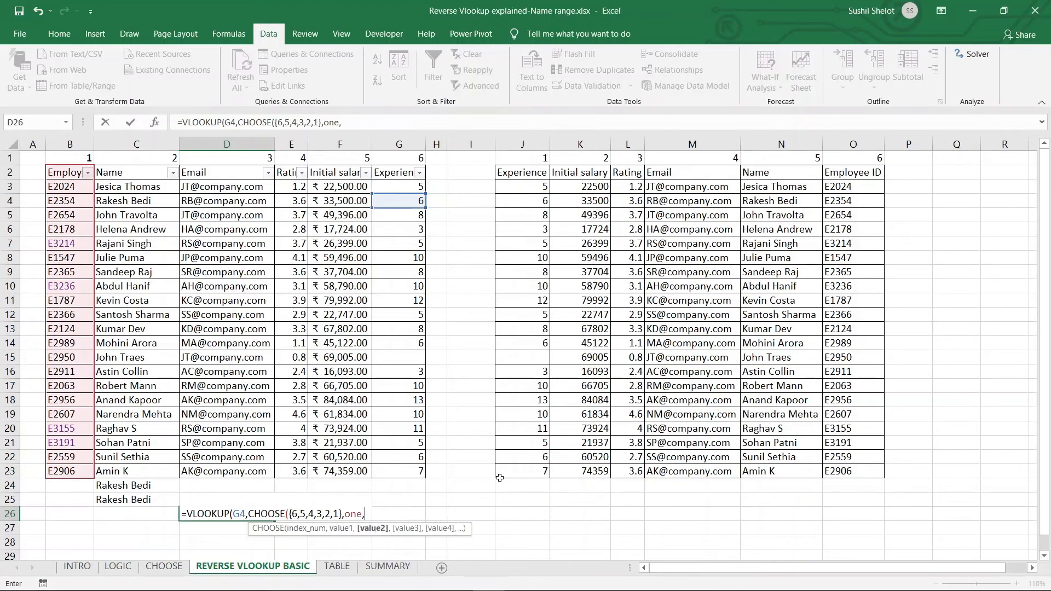
text(wo)
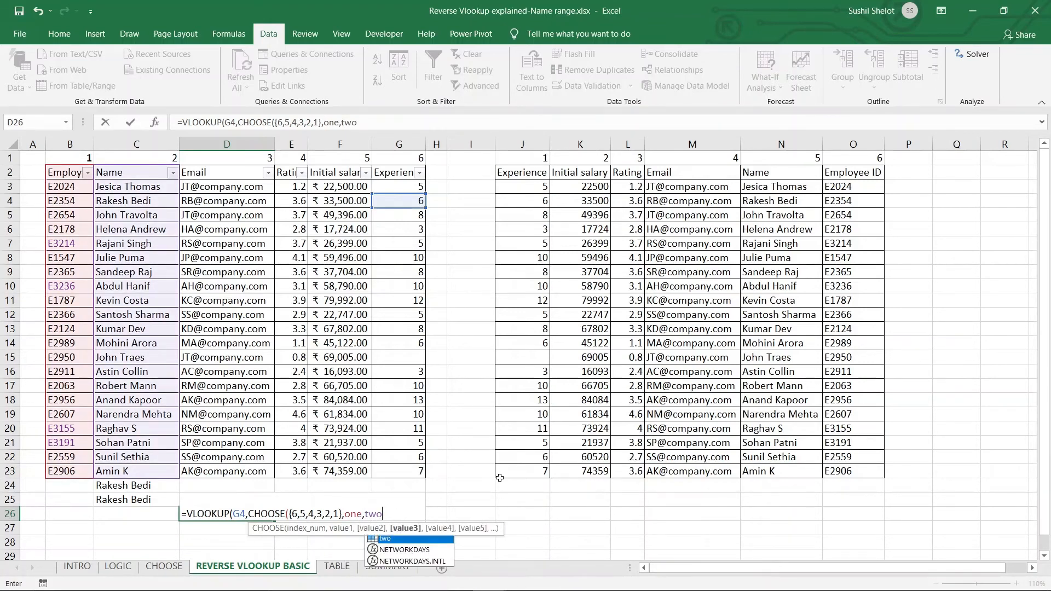
text(,)
text(thr)
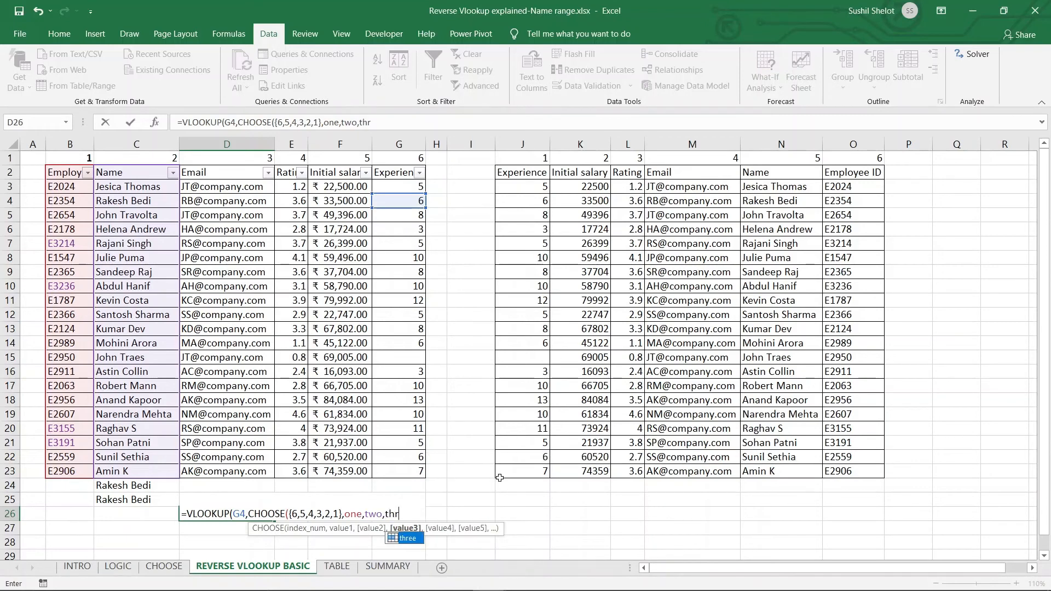
text(ee,)
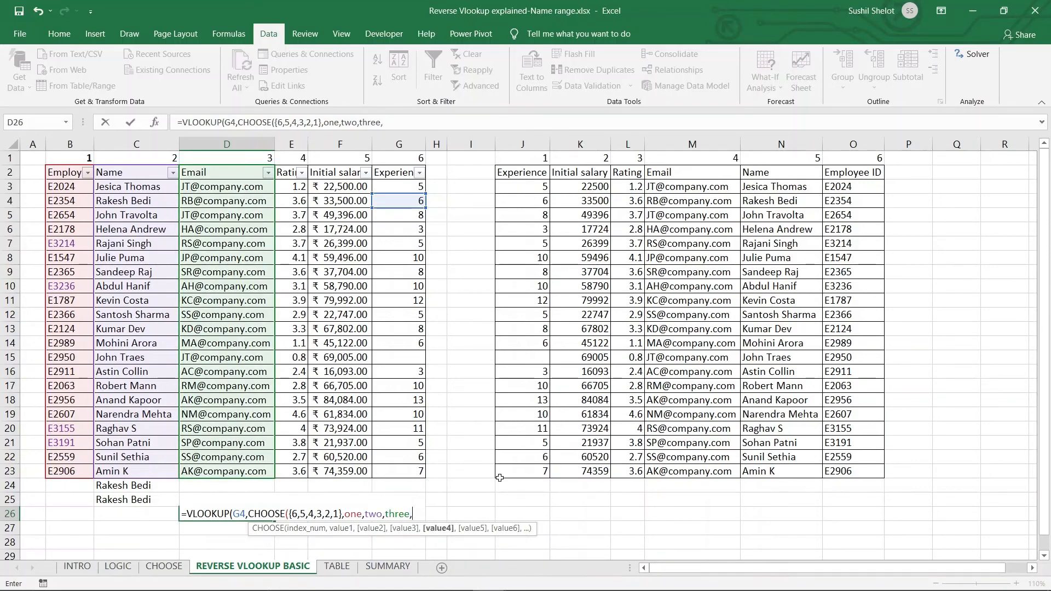
text(four,four,)
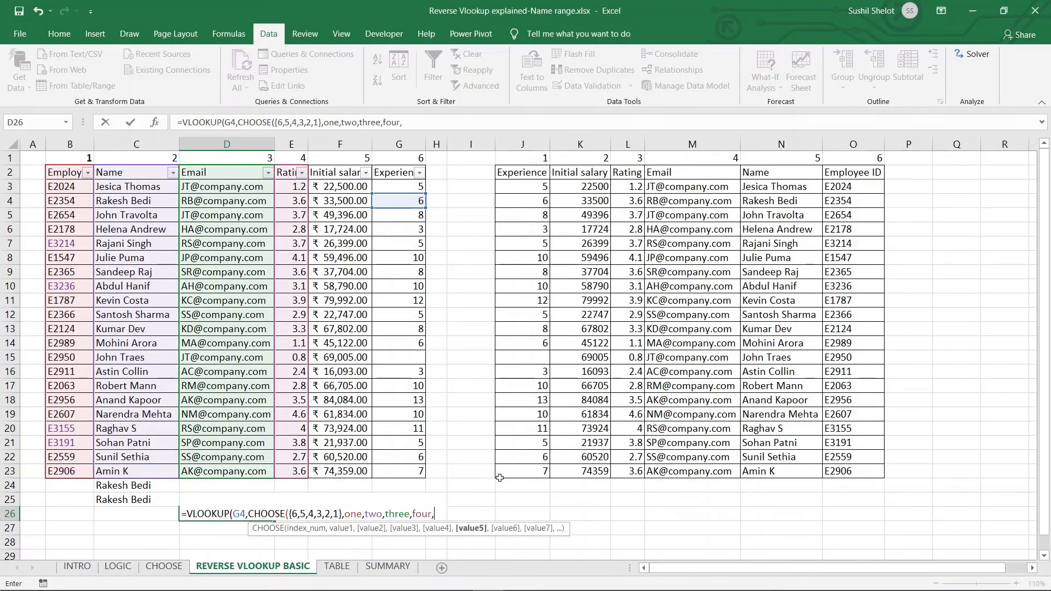
text(fi)
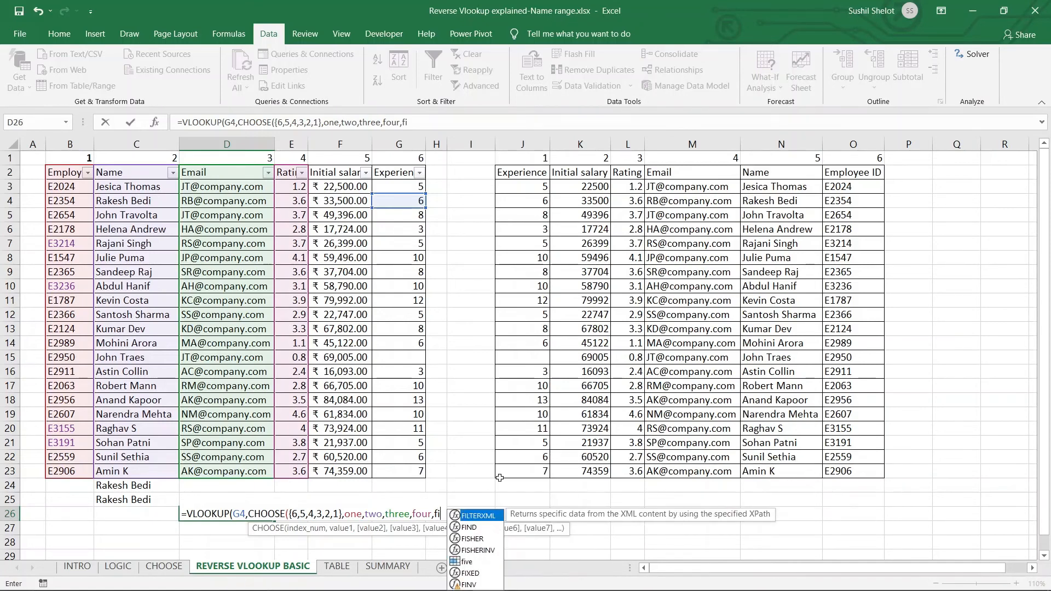
text(ve)
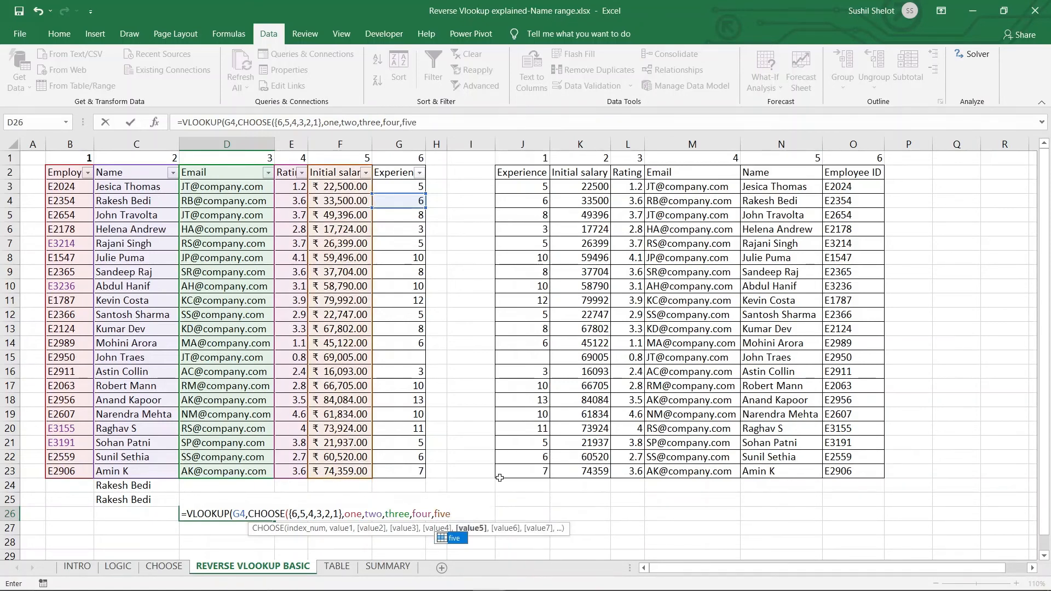
text(,si)
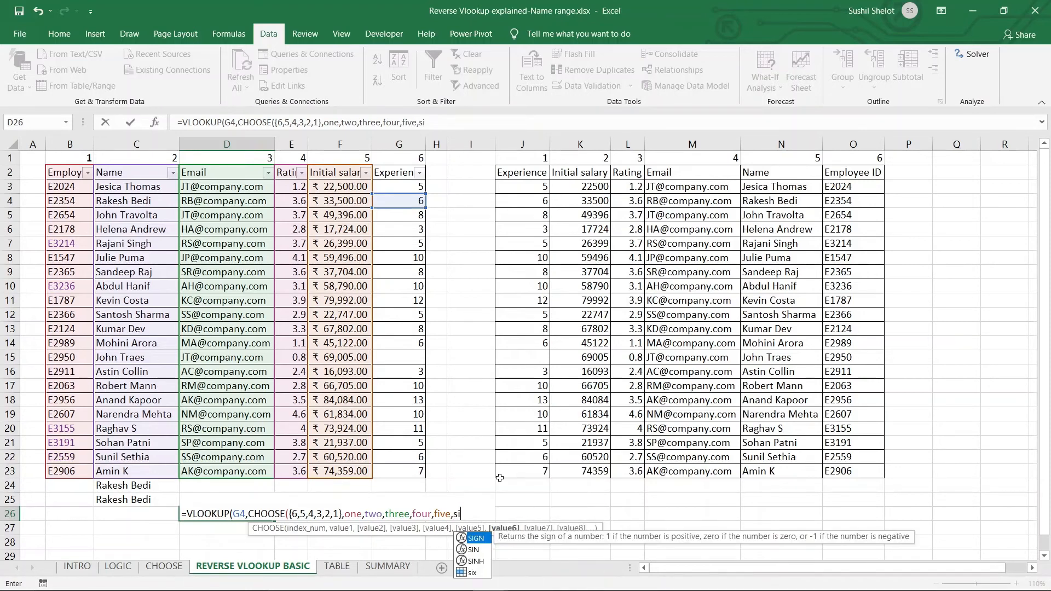
text(x)
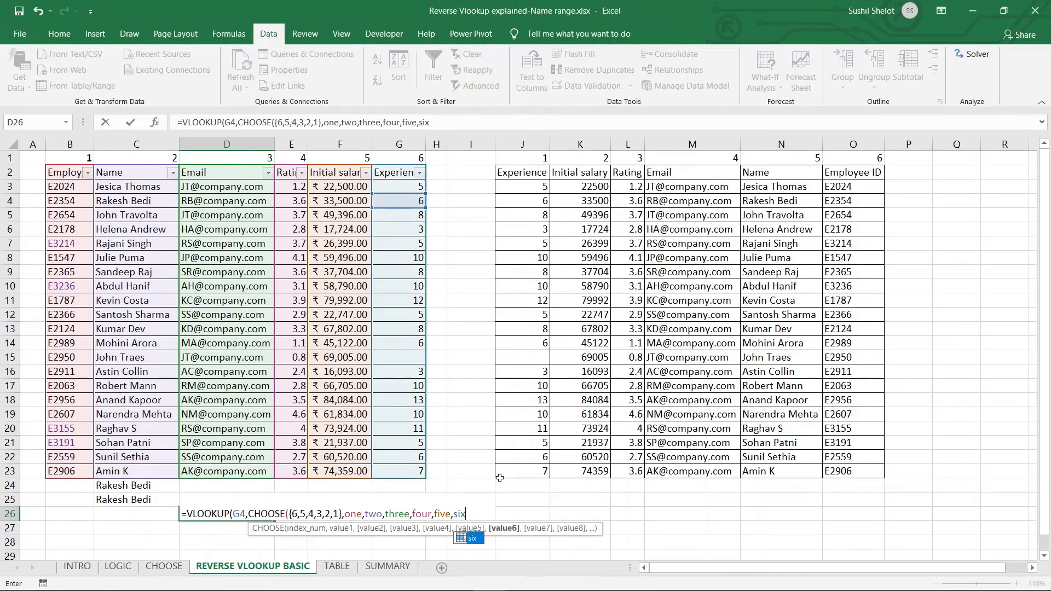
text(,)
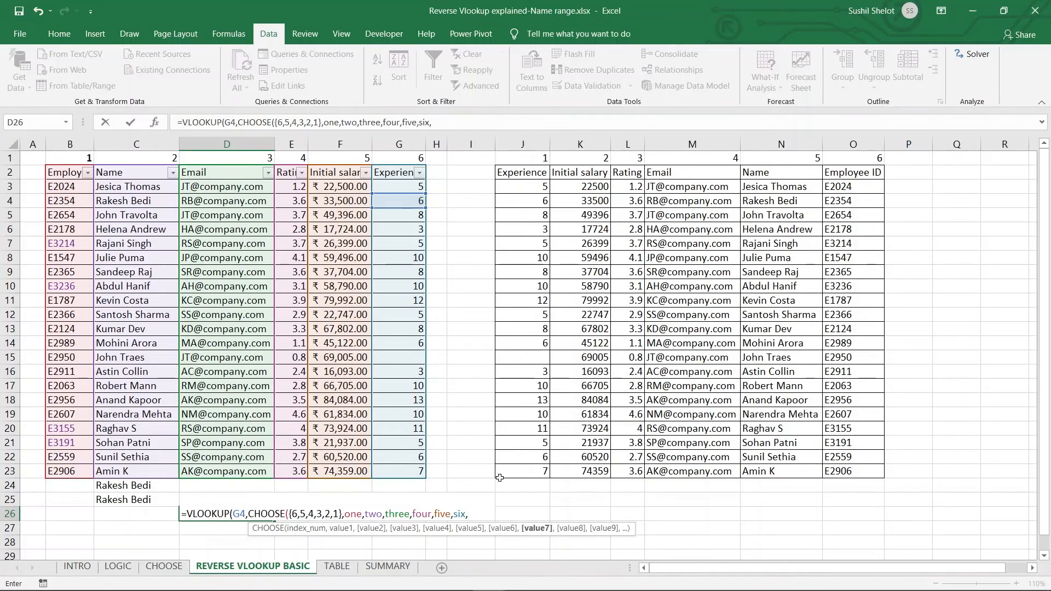
key(BackSpace)
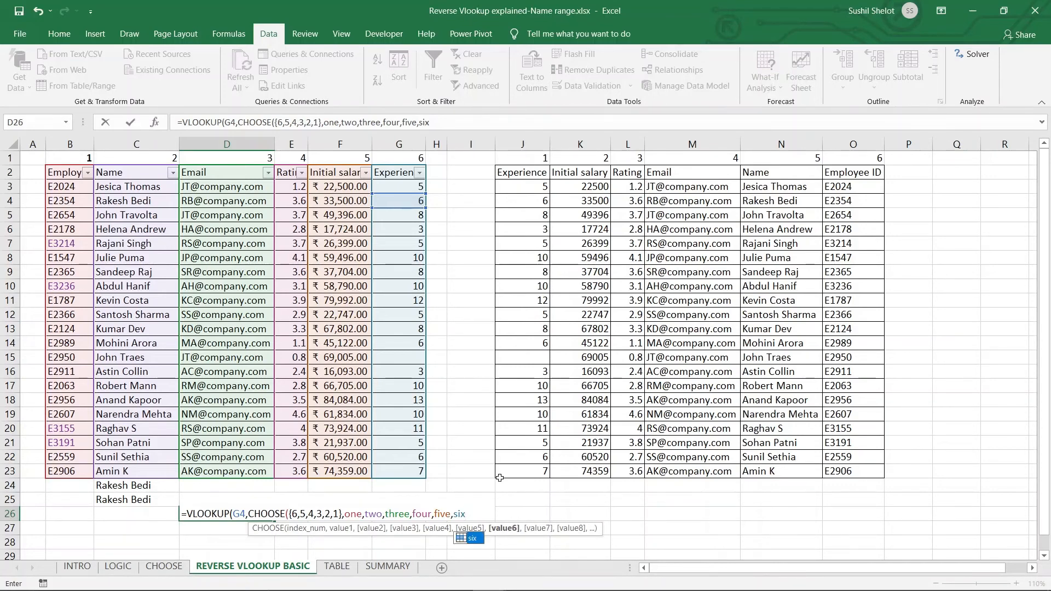
text())
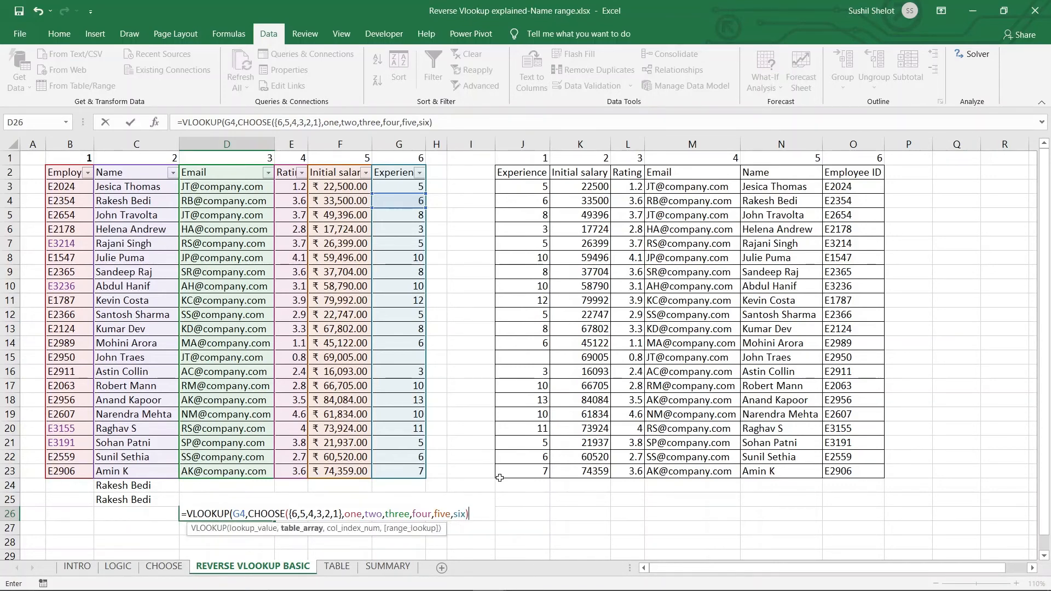
Complete D26's VLOOKUP formula with column index 2 and range lookup 0, and enter it.
text(,)
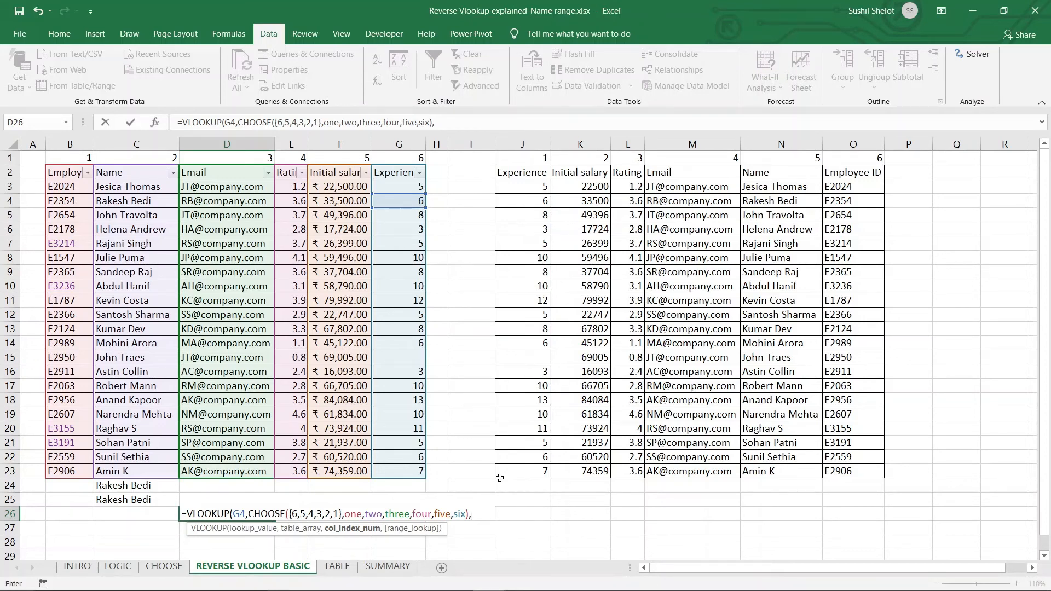
text(2,0)
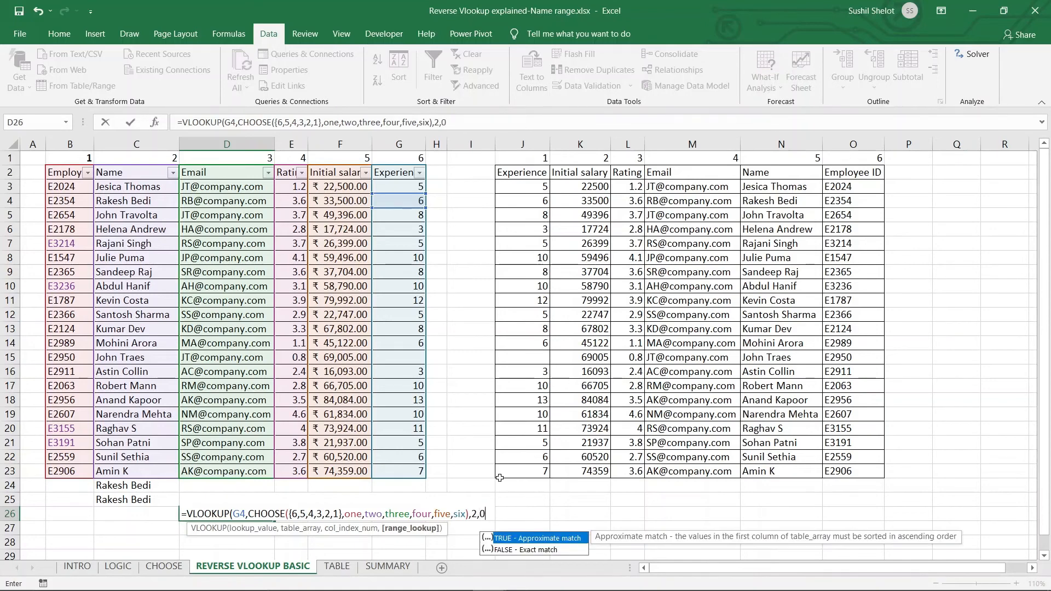
text())
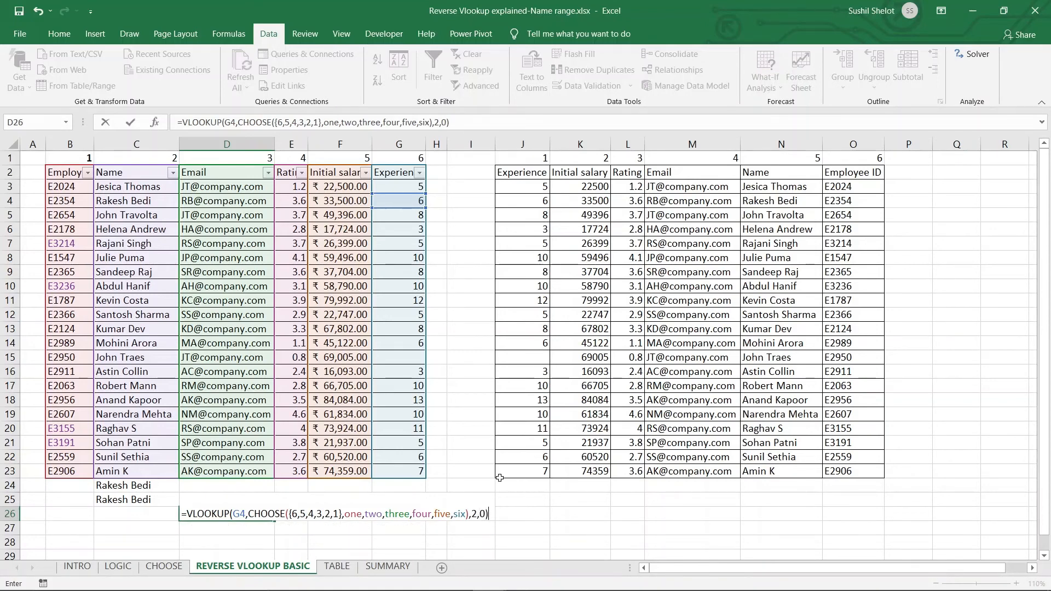
key(Return)
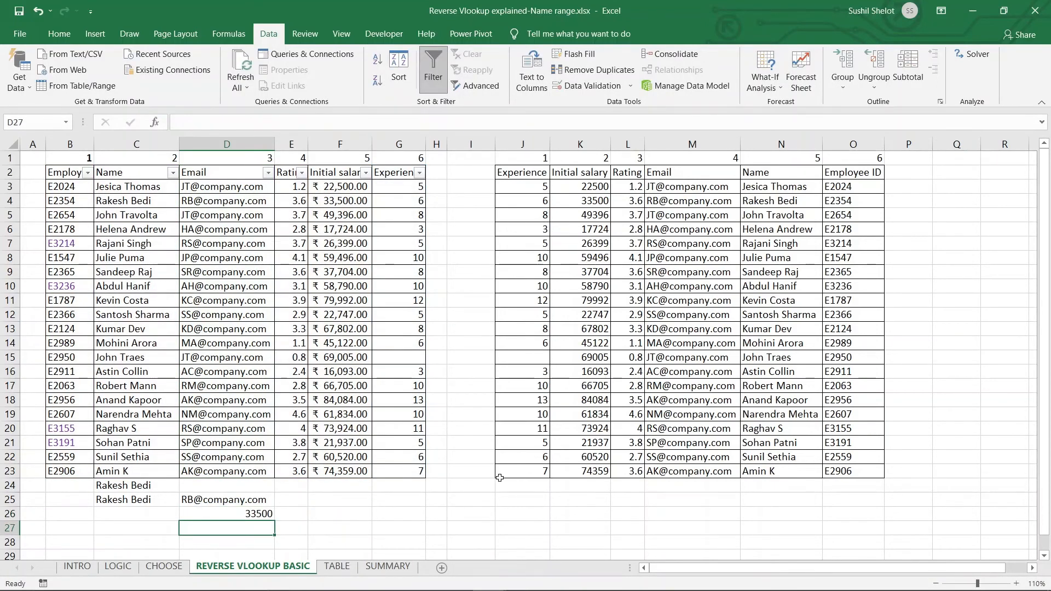
Compare D26's formula result with the initial salary in F4.
click(248, 510)
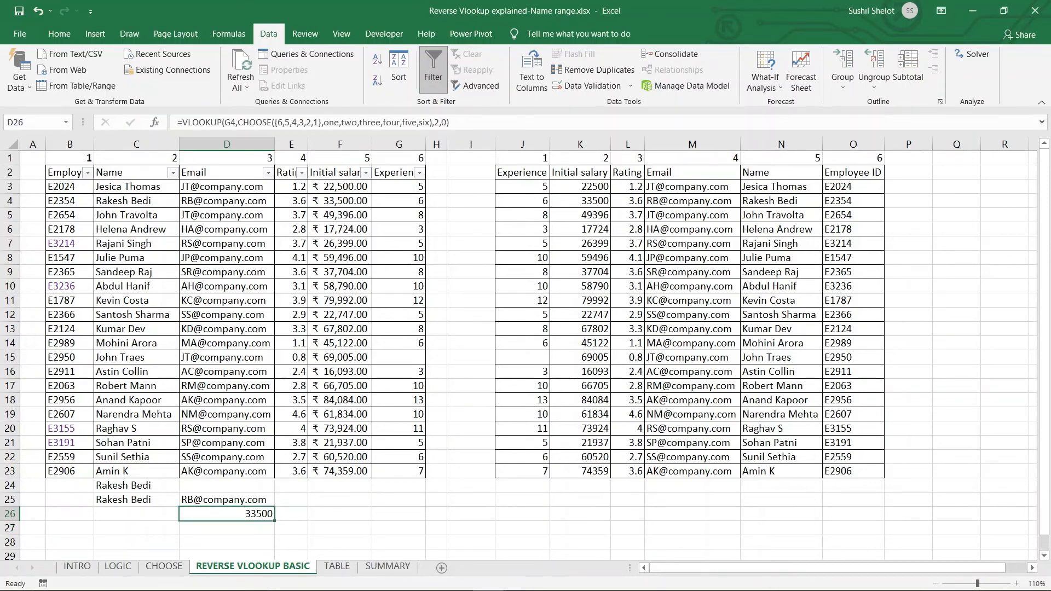
drag(310, 189, 381, 213)
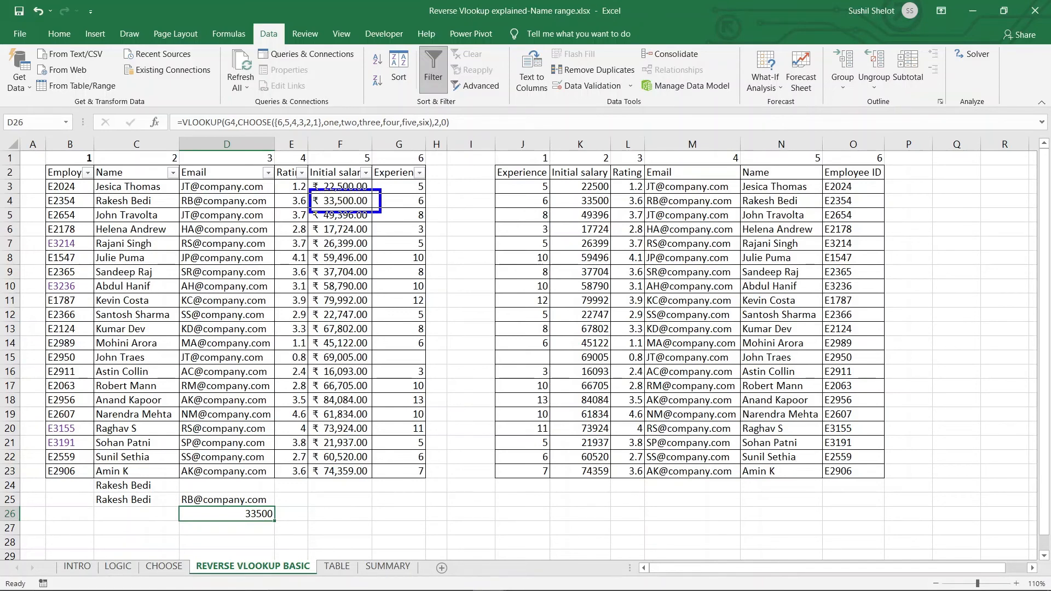
drag(237, 505, 279, 523)
key(Escape)
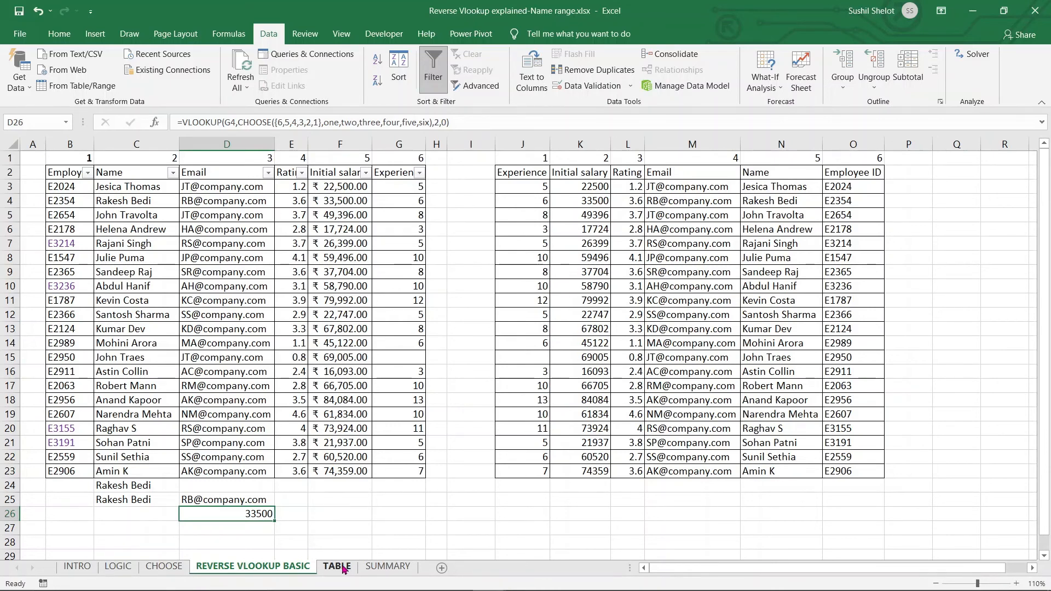
Go to the named table Table1 on the TABLE sheet and clear the selection.
click(64, 126)
click(65, 125)
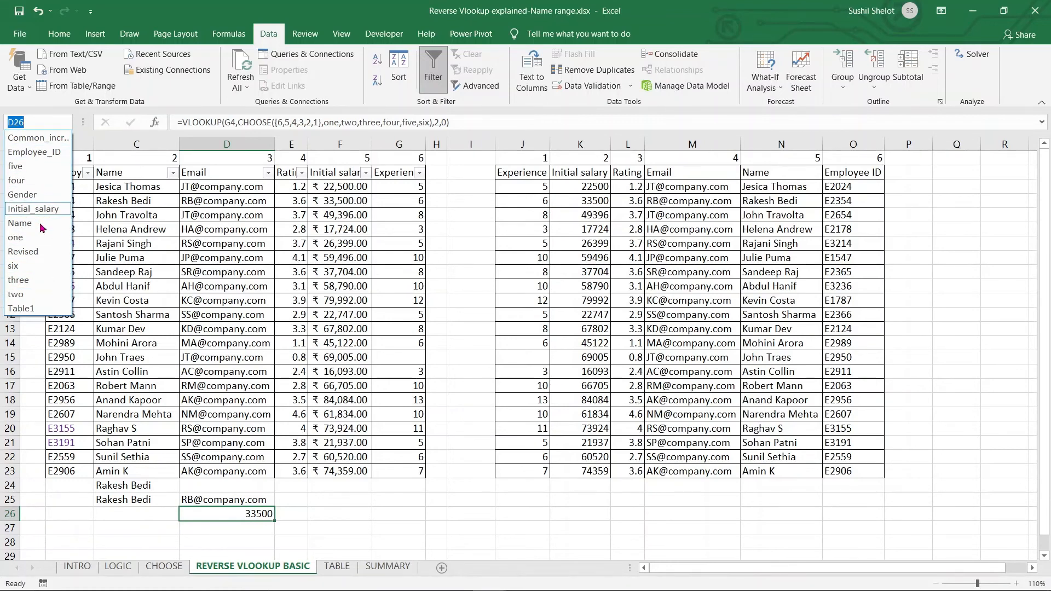
click(41, 312)
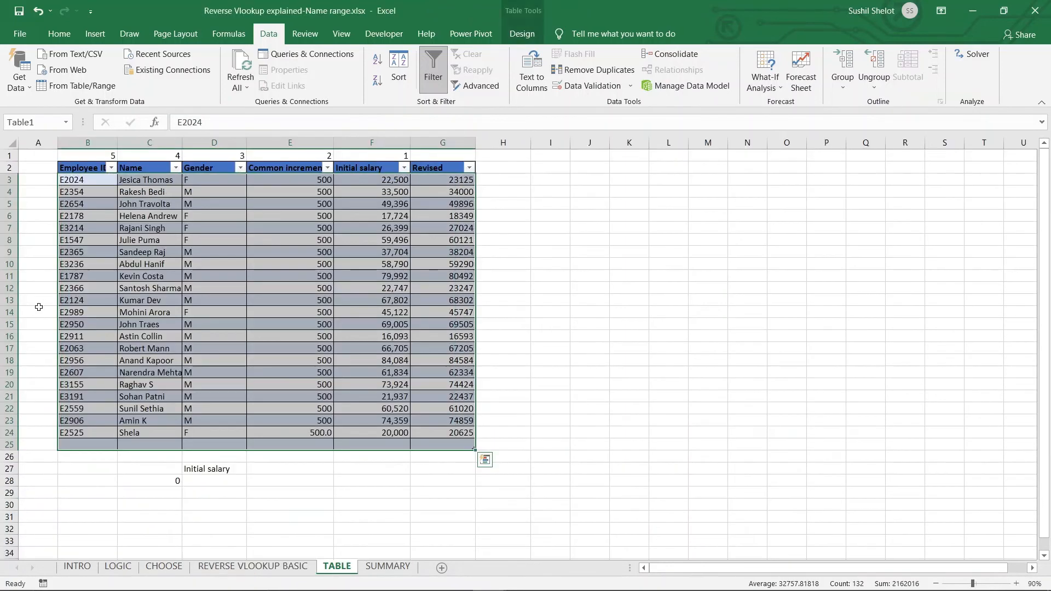
click(584, 315)
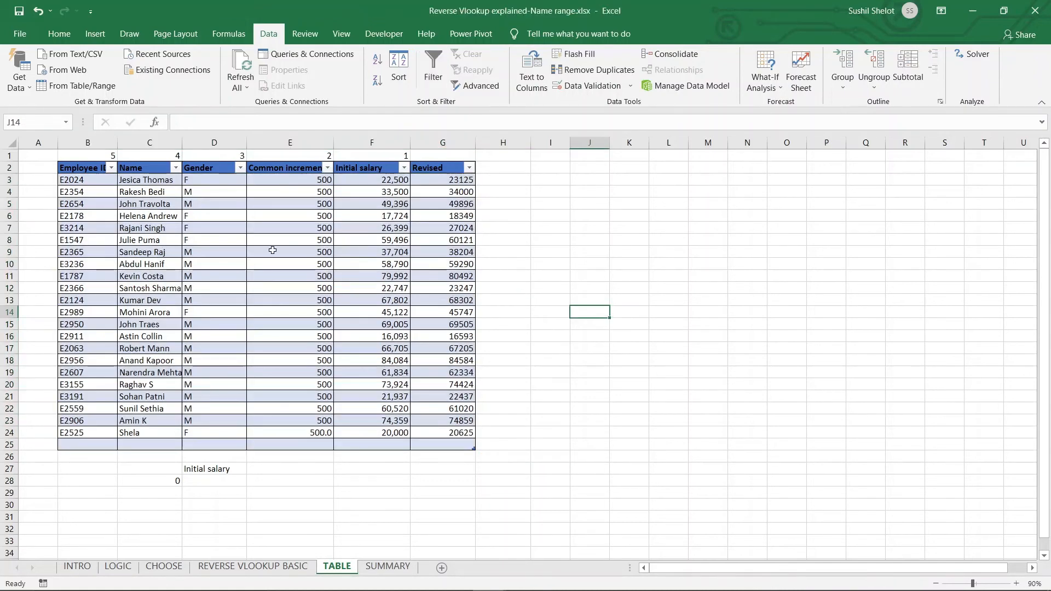
Look up the employee table's name in its table design properties.
click(98, 181)
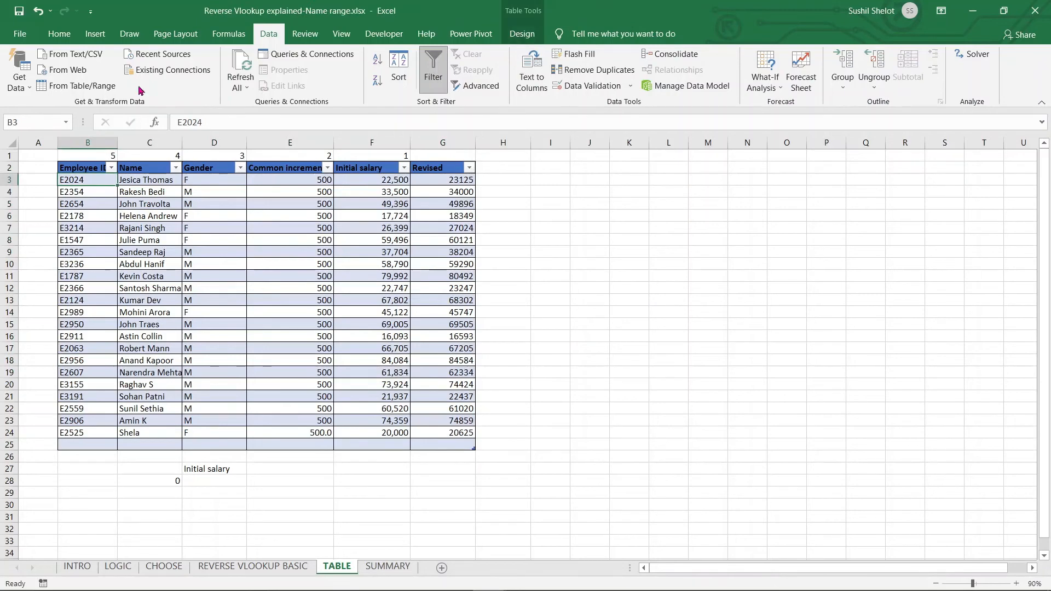
click(95, 34)
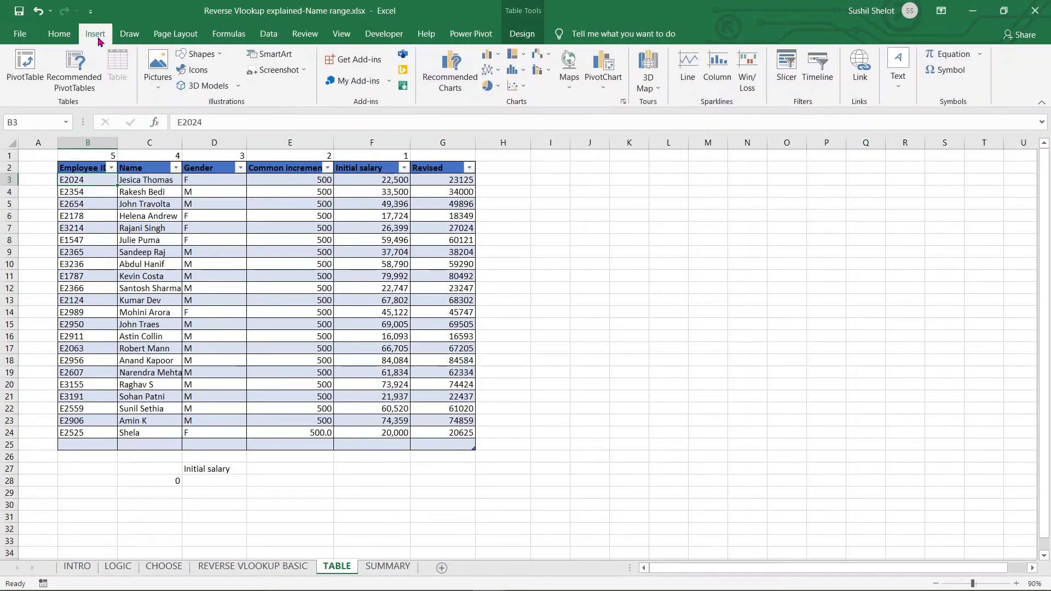
click(166, 202)
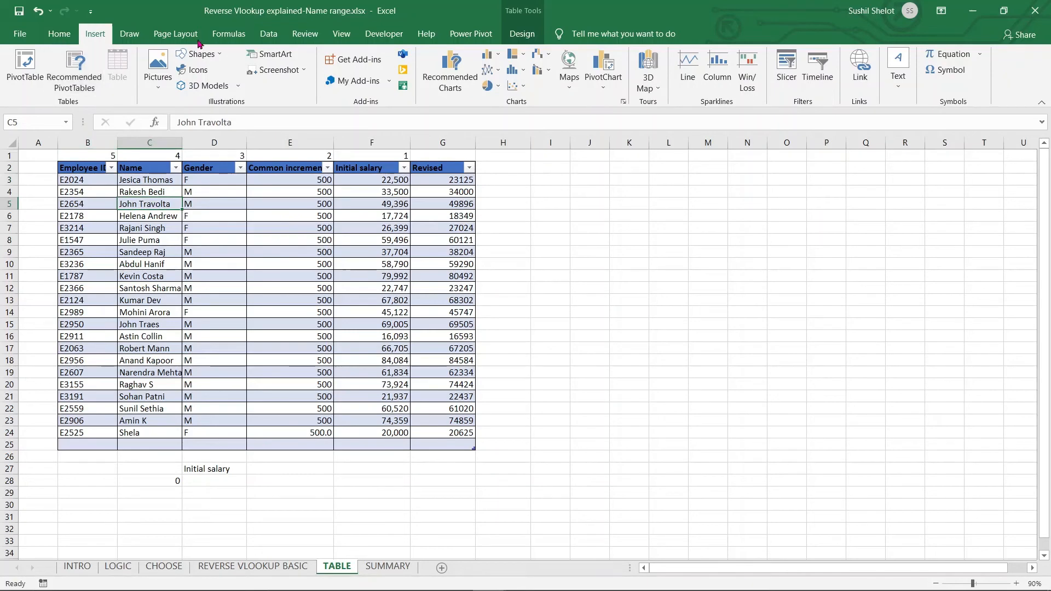
click(301, 37)
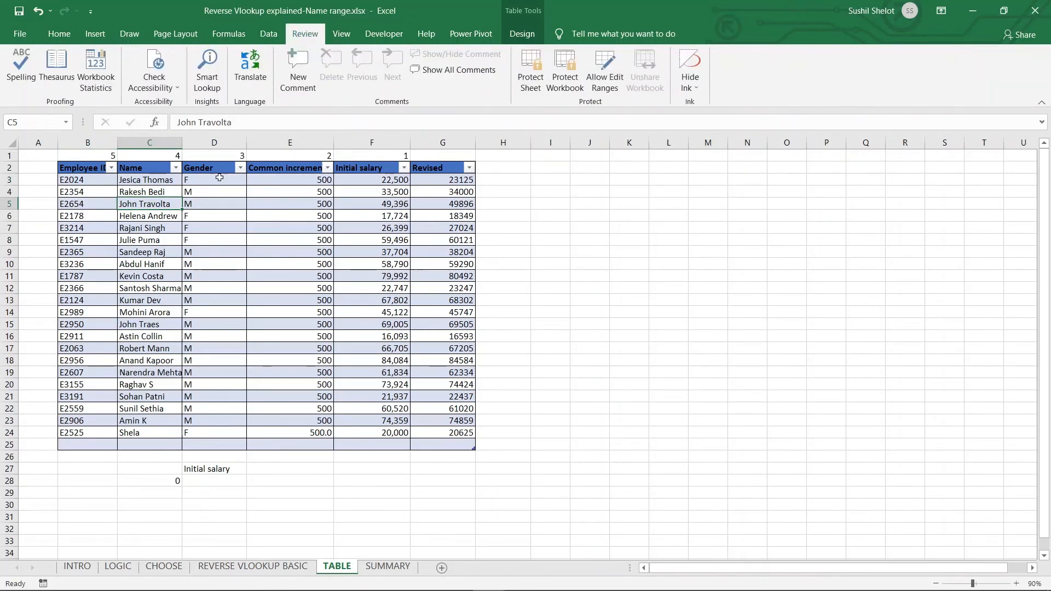
click(144, 219)
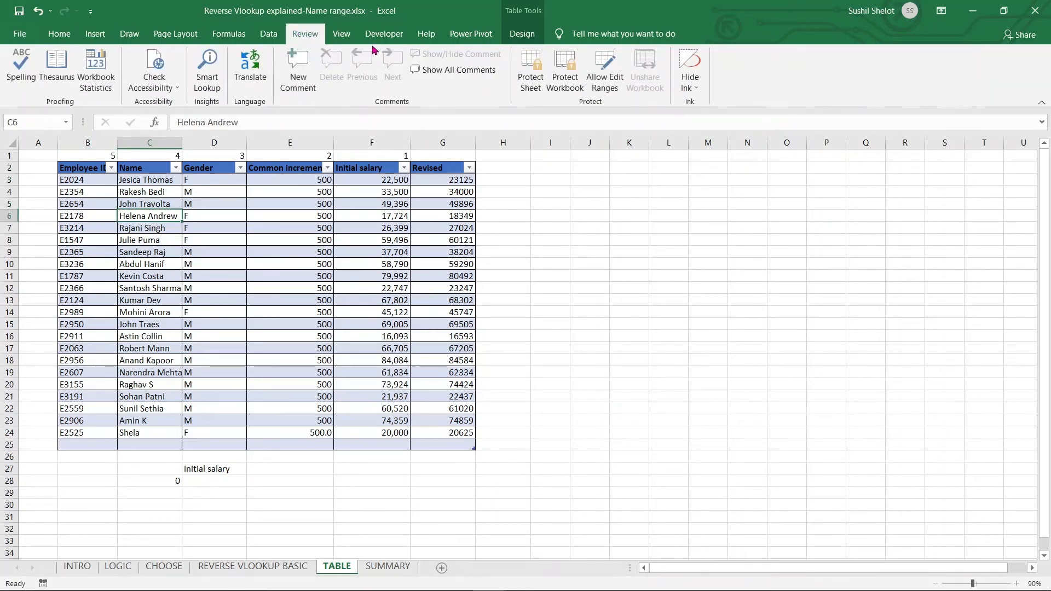
click(521, 36)
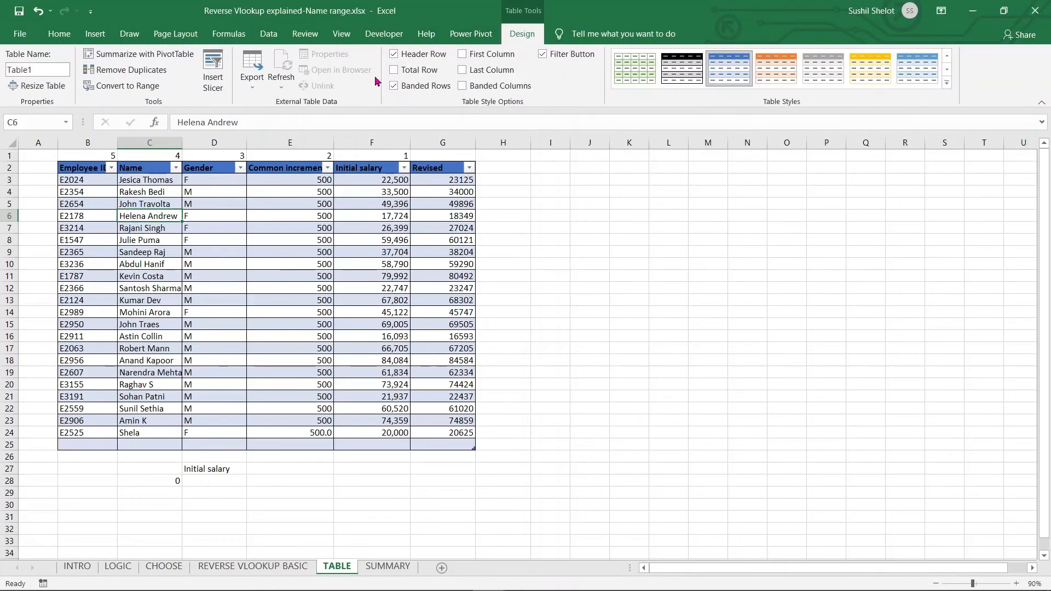
click(42, 70)
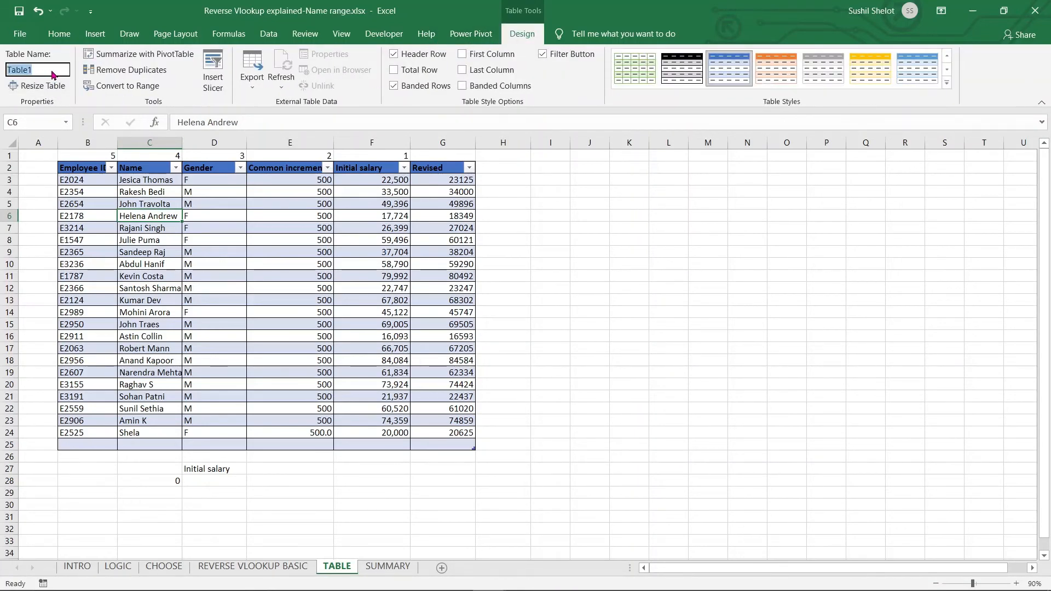
click(242, 313)
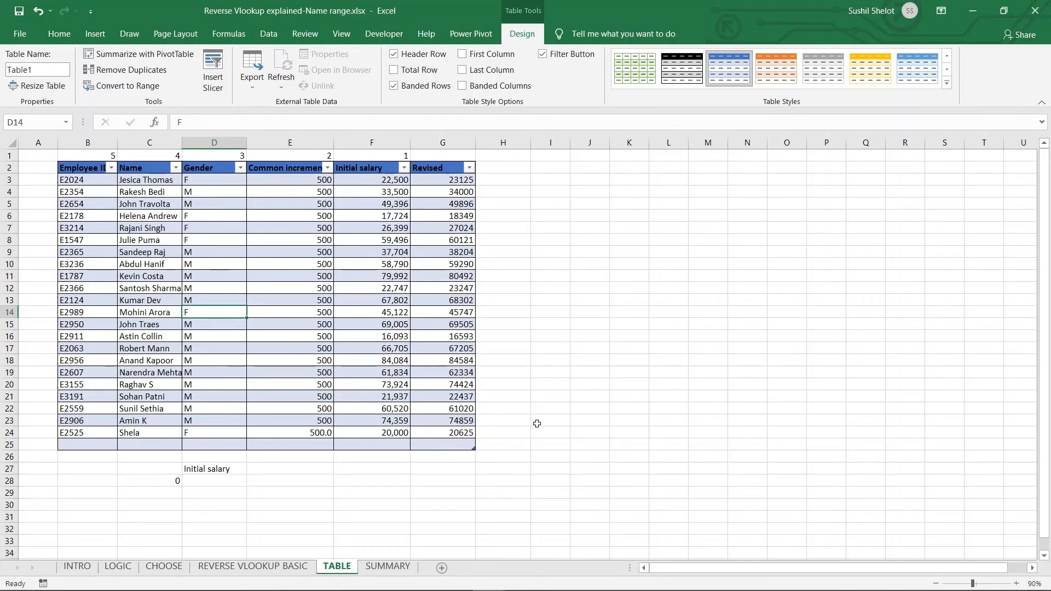
click(538, 420)
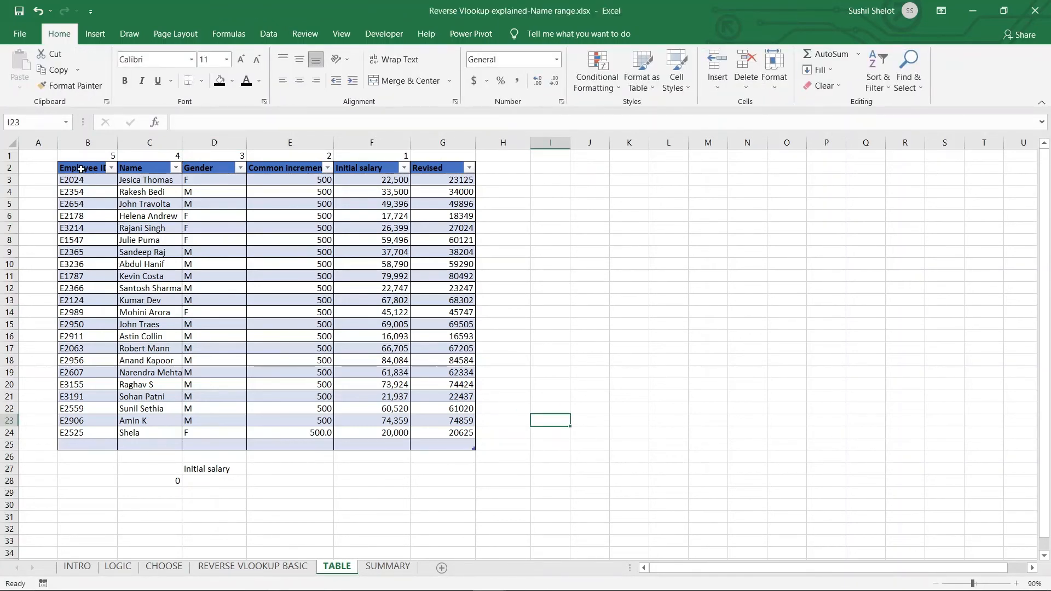
Select the whole table including headers, check the list of defined names, and inspect the VLOOKUP formula in C28.
drag(80, 170, 449, 446)
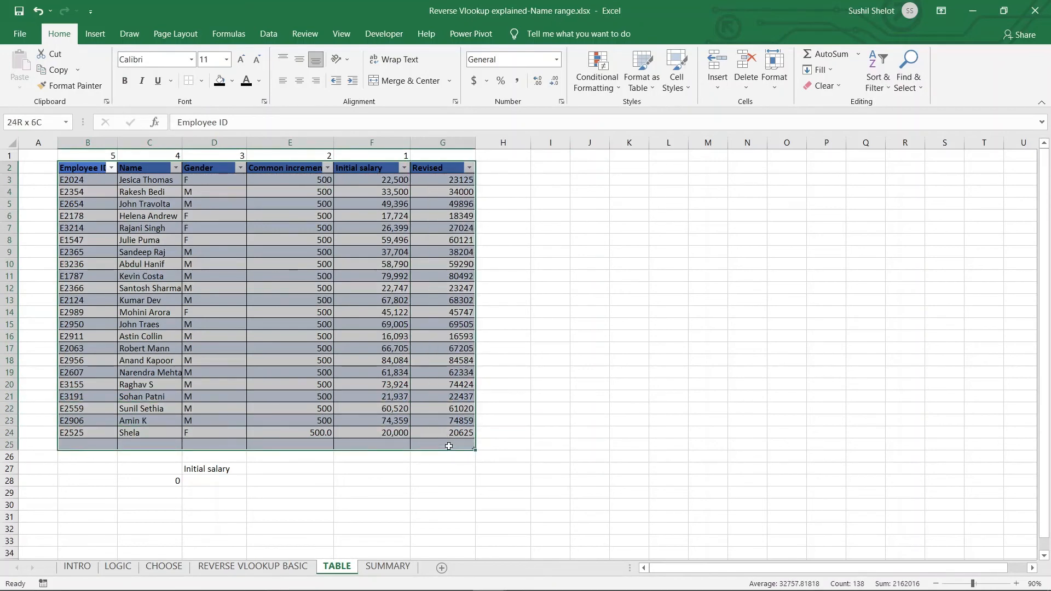
click(66, 123)
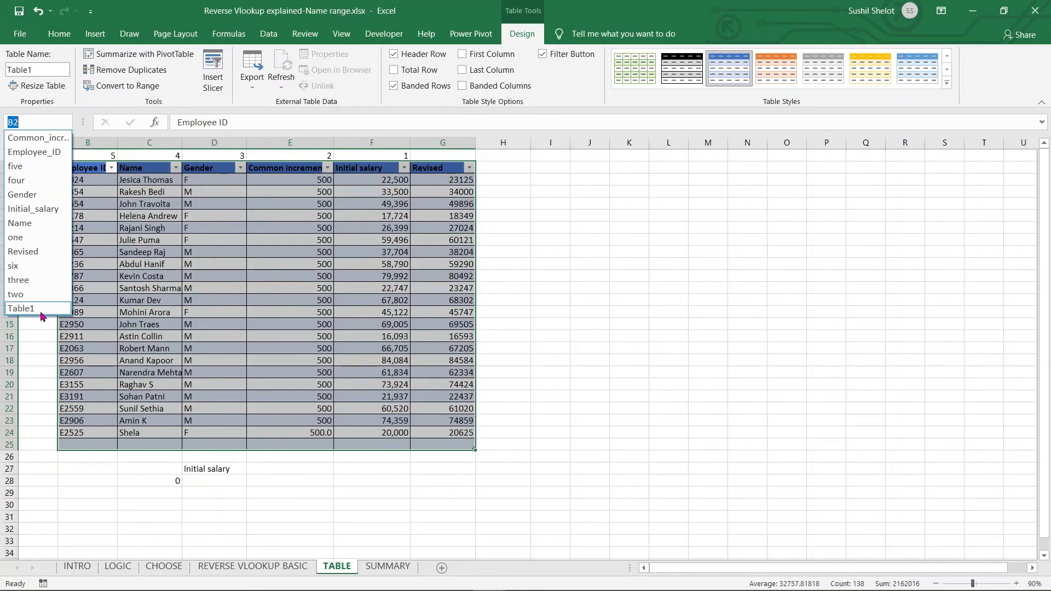
click(256, 473)
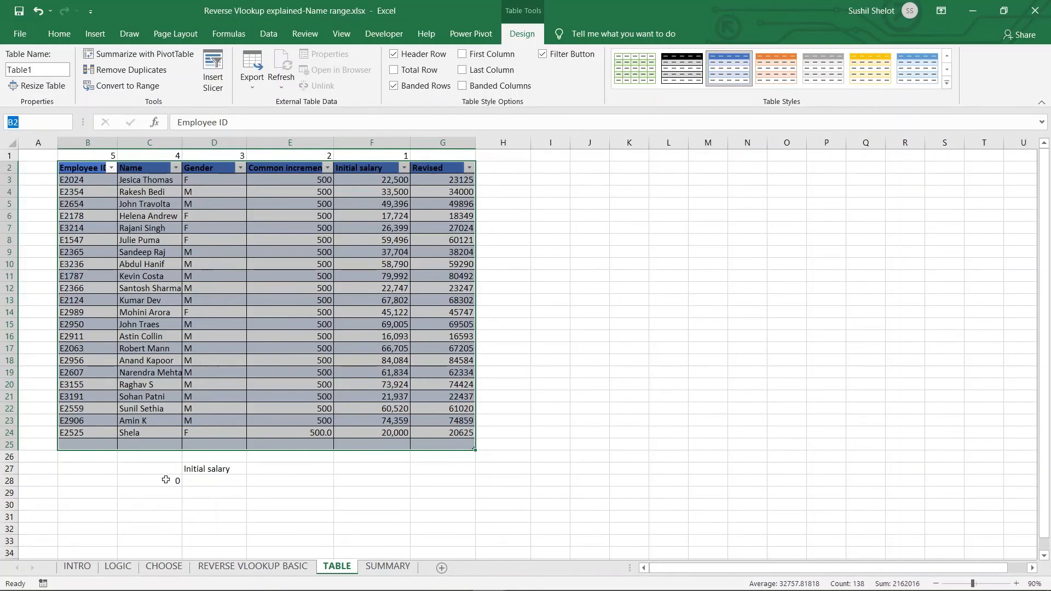
click(166, 480)
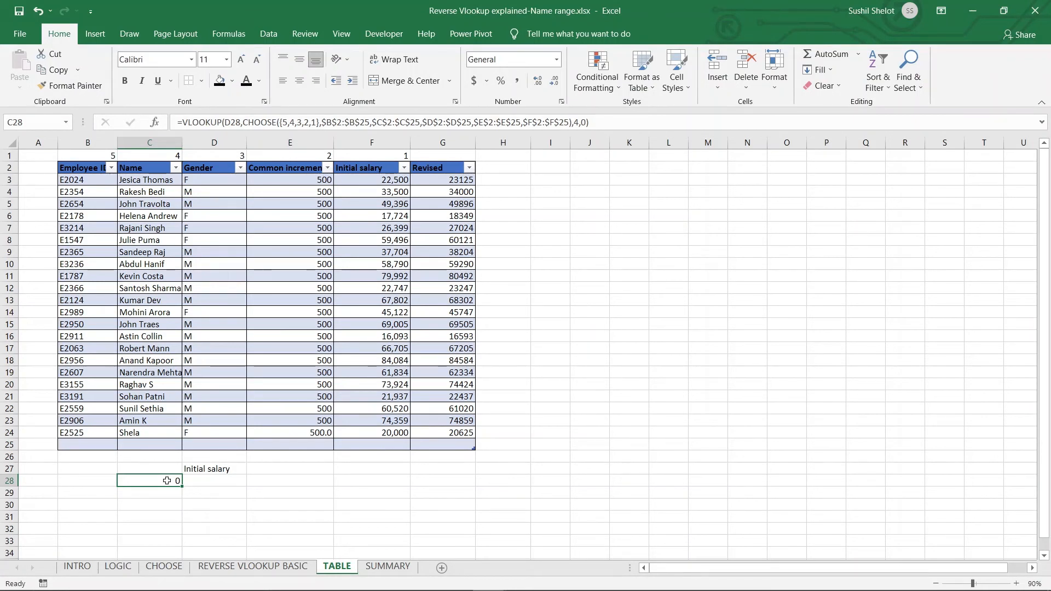
Add list data validation to D28 with =Initial_salary as the source.
click(228, 482)
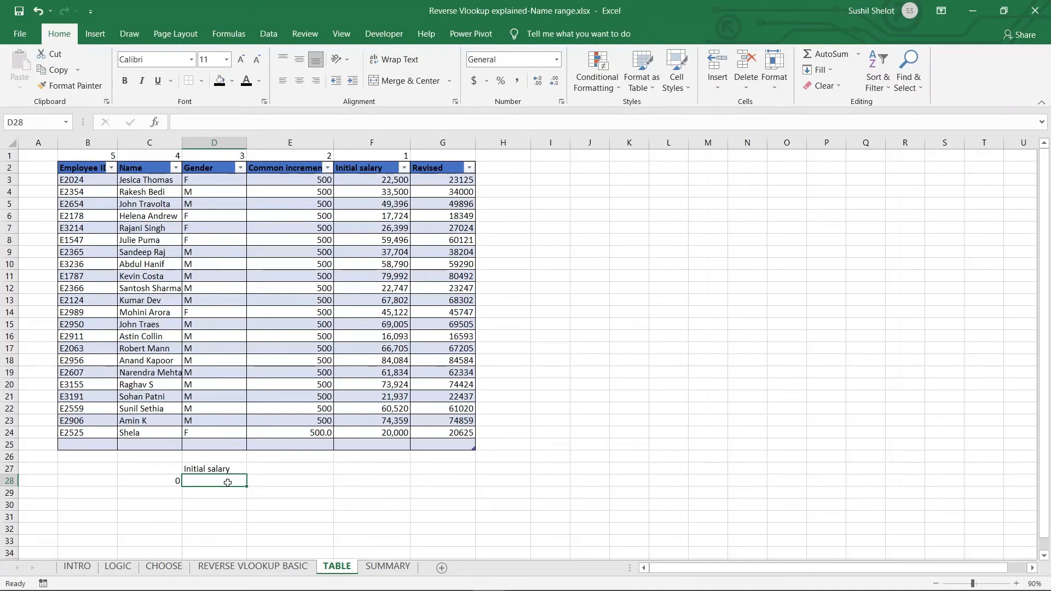
click(269, 34)
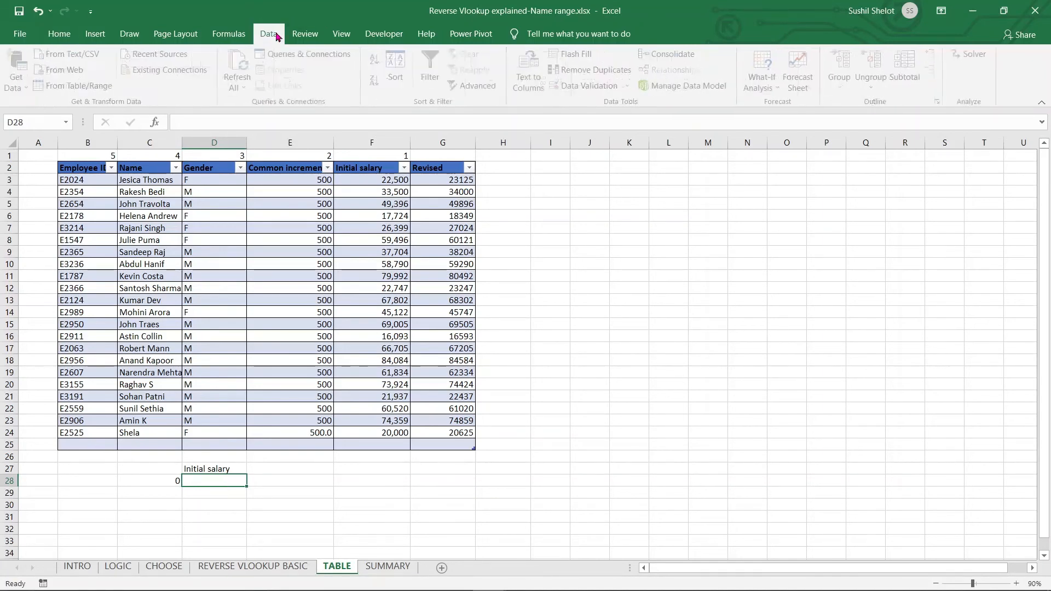
click(624, 92)
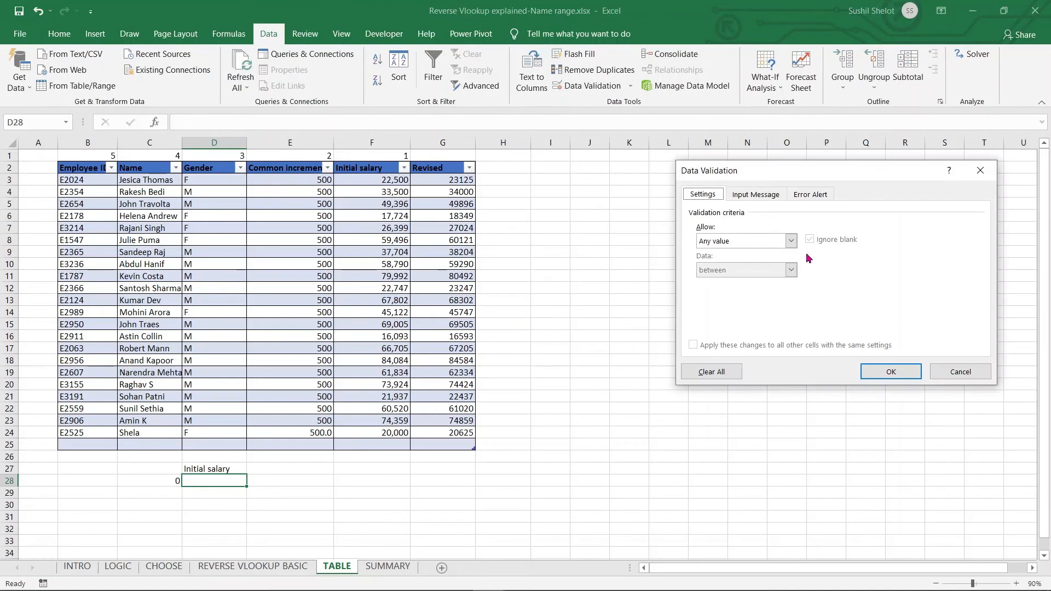
click(792, 241)
click(706, 281)
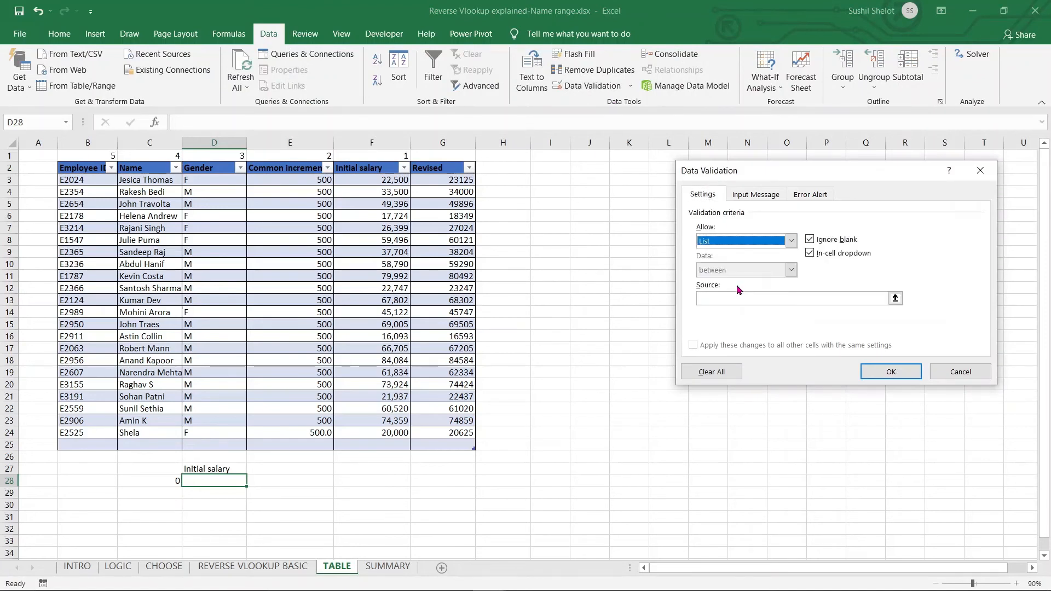
click(896, 299)
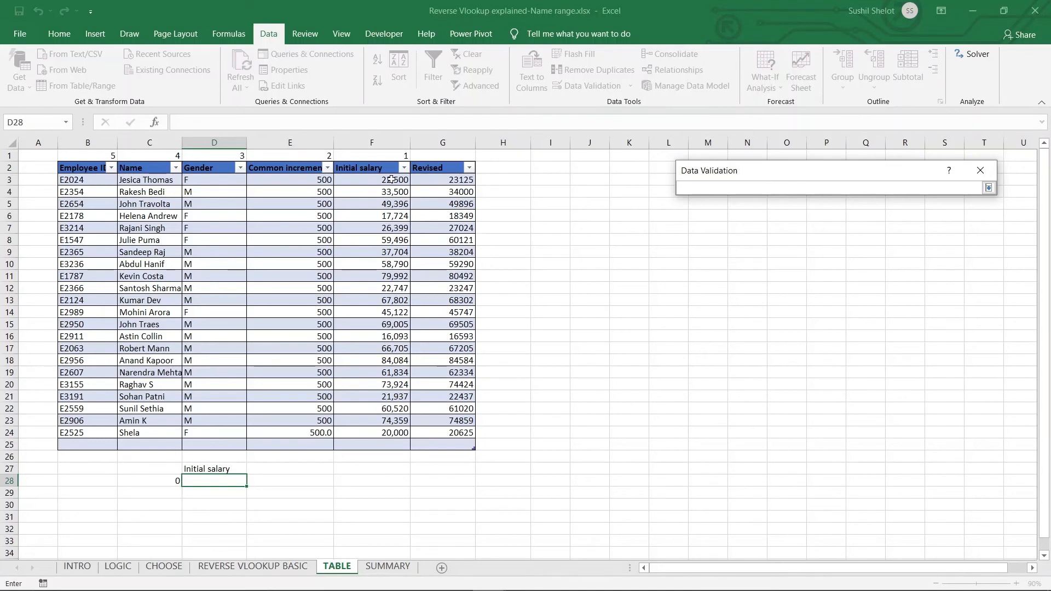
text(=Initial_salary)
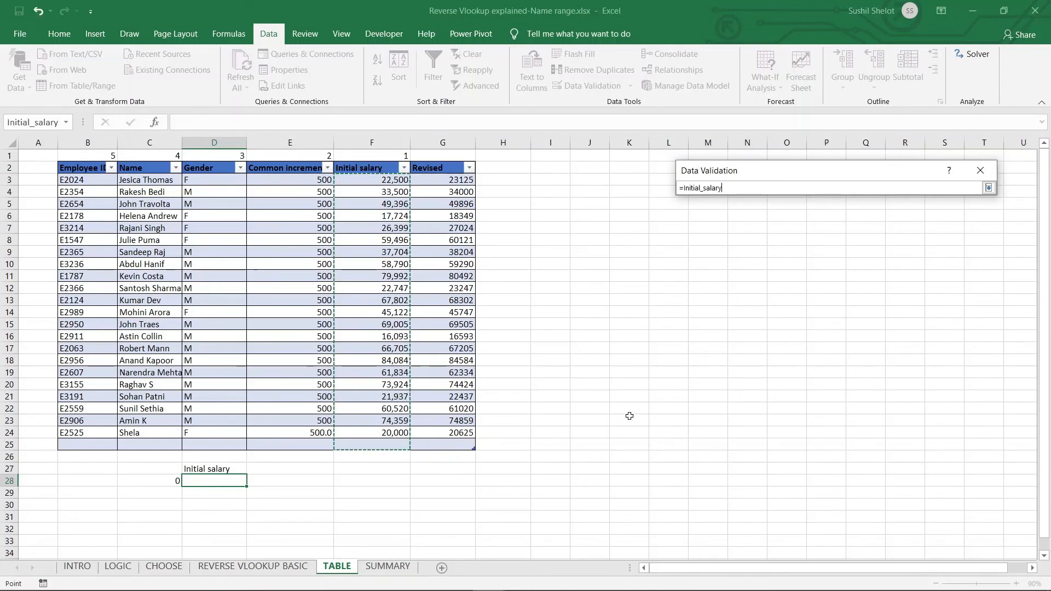
key(Return)
click(886, 372)
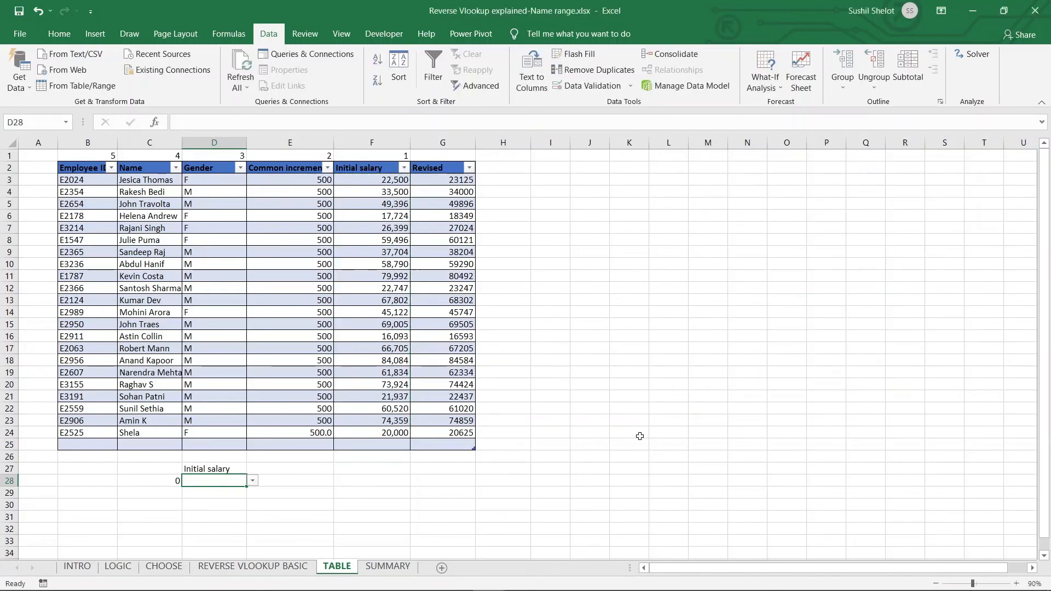
Pick 84,084 from the initial salary drop-down in D28.
click(253, 481)
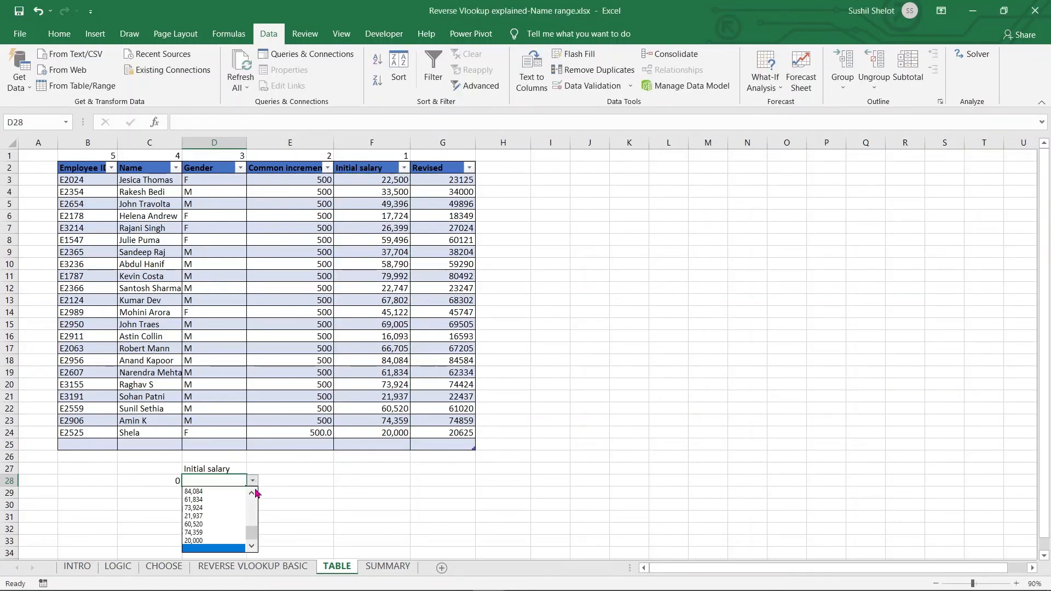
mouse_move(253, 534)
mouse_down()
mouse_move(255, 496)
mouse_move(248, 530)
mouse_up()
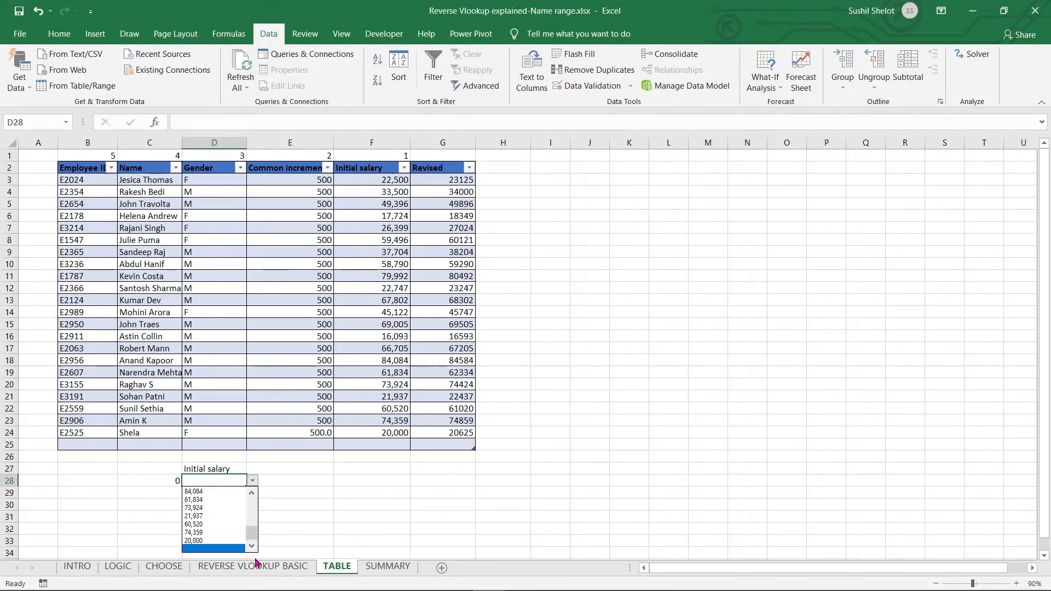
click(211, 496)
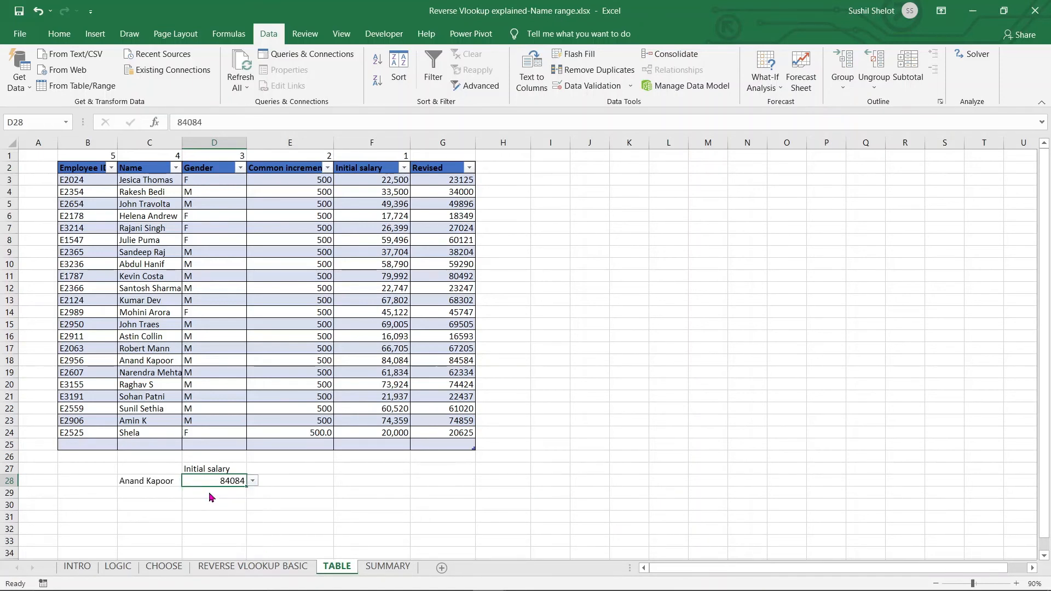
Inspect the $B$2:$B$25 range inside the CHOOSE part of the VLOOKUP formula in C28.
click(146, 485)
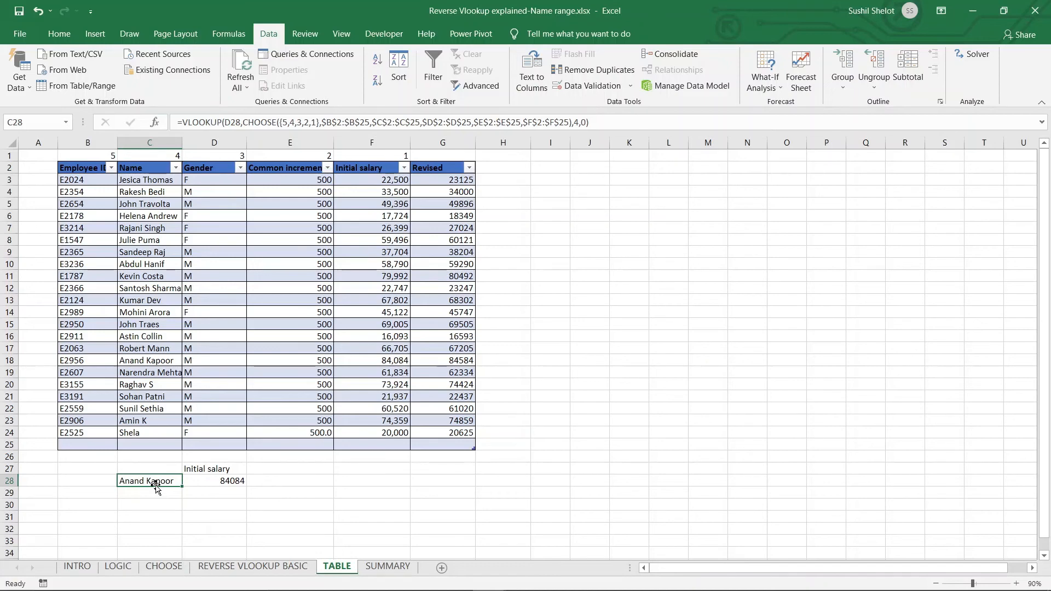
drag(323, 122, 370, 122)
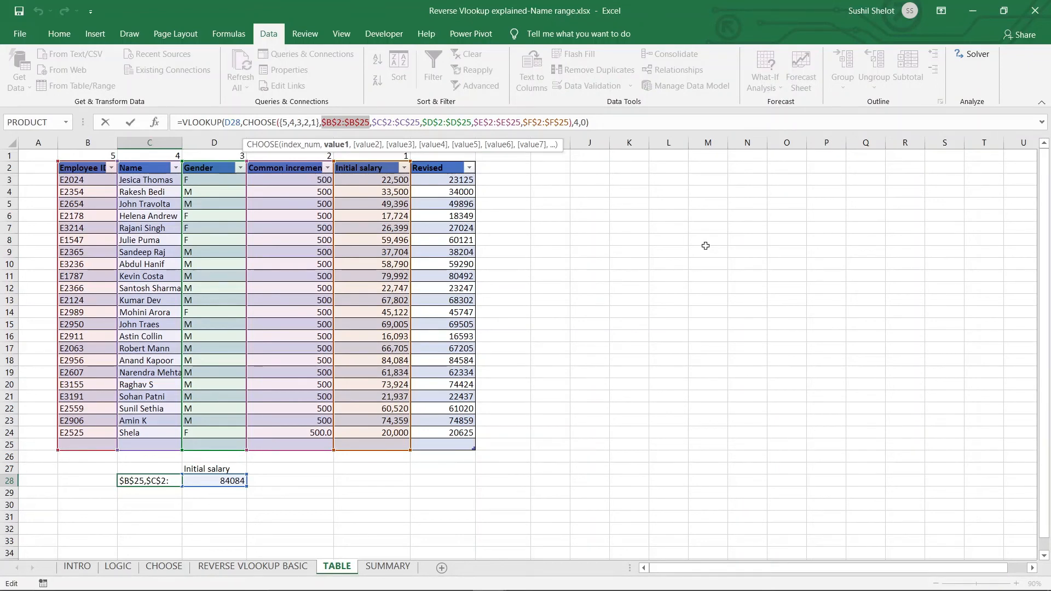
key(Escape)
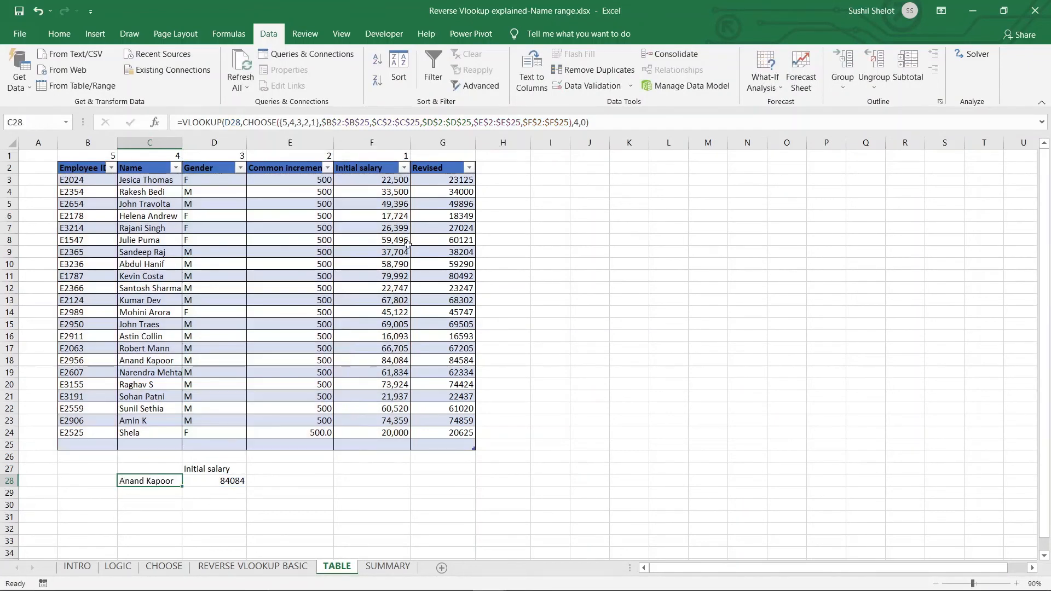
Start a VLOOKUP formula in C29 with D28 as the lookup value.
click(161, 491)
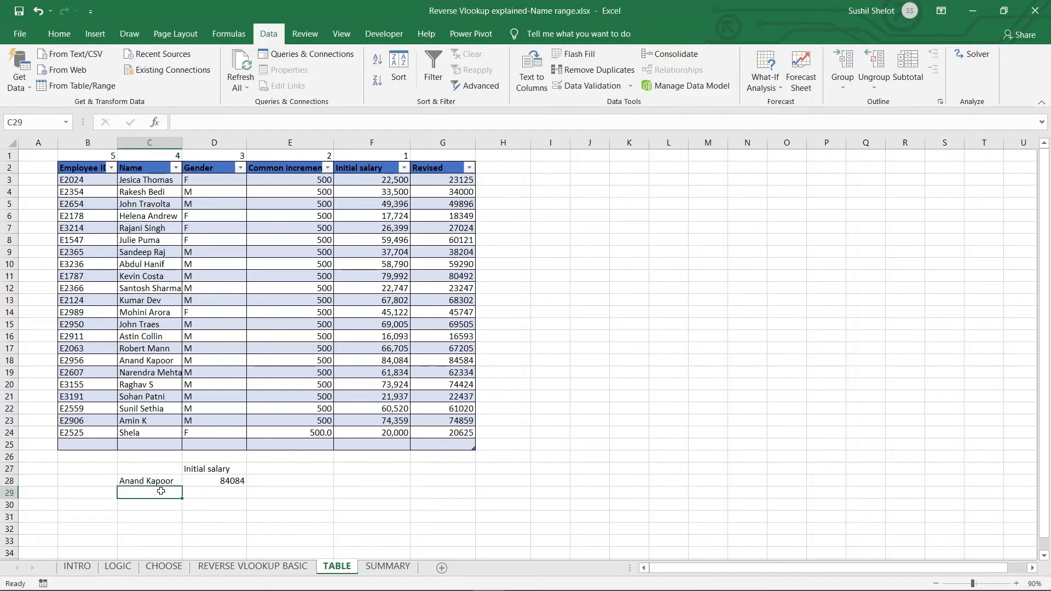
text(=)
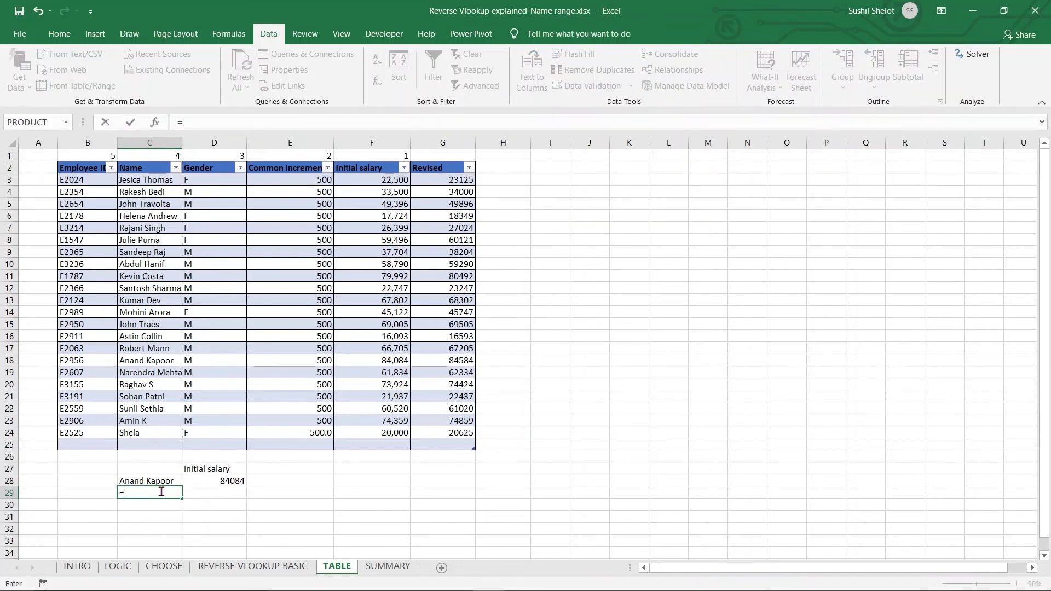
text(vlook)
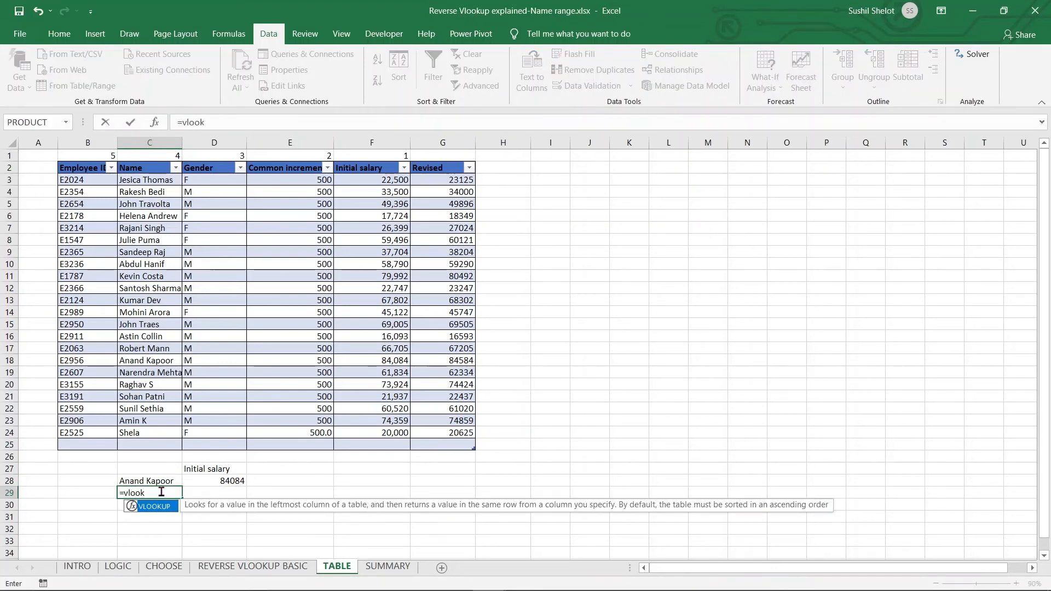
double_click(164, 508)
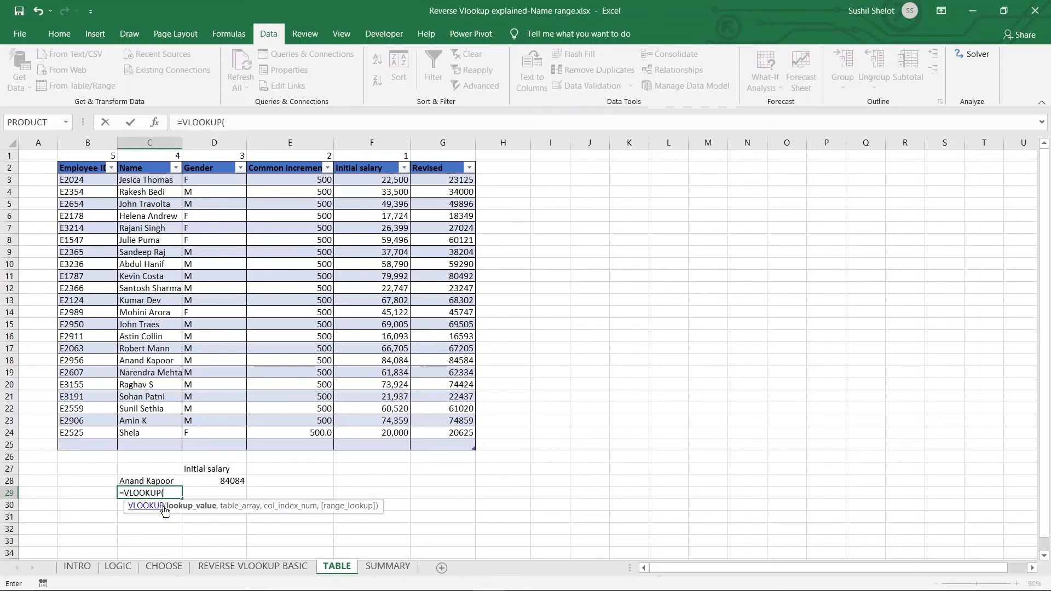
click(225, 480)
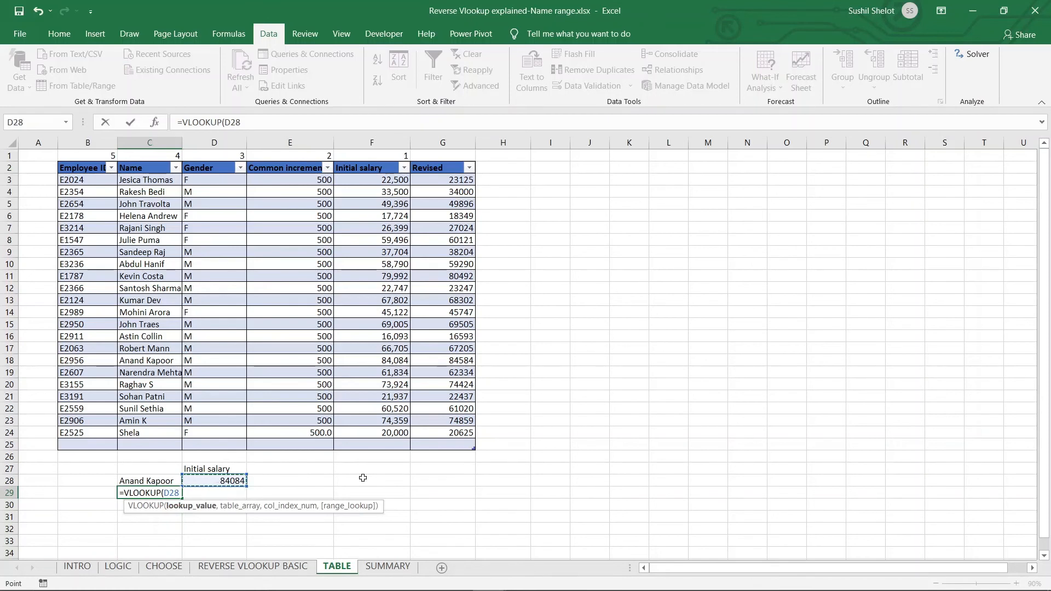
Use CHOOSE with the index array {5,4,3,2,1} as the table array of the VLOOKUP in C29.
text(,)
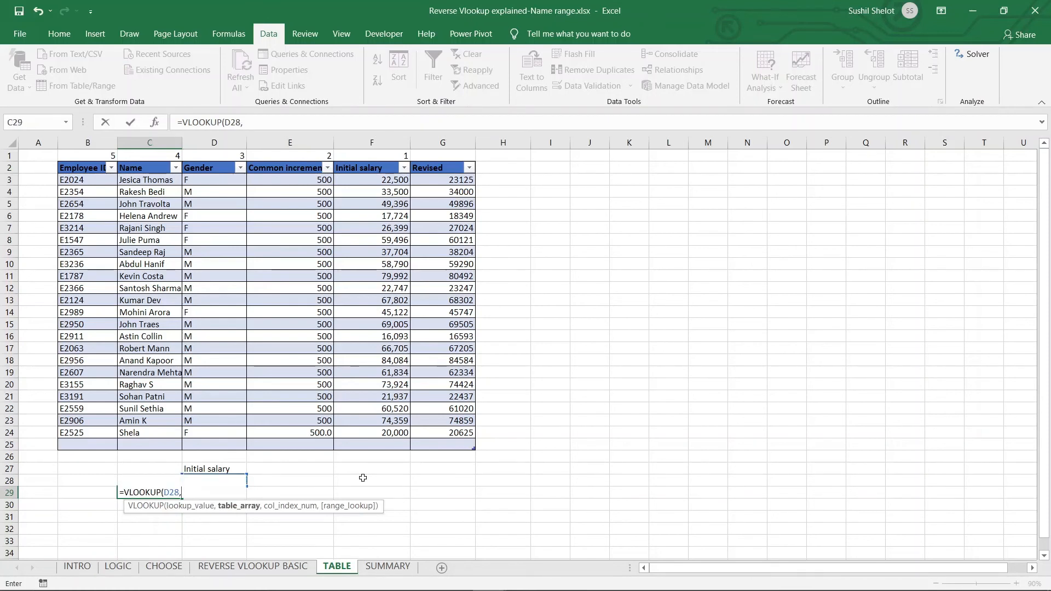
text(choose)
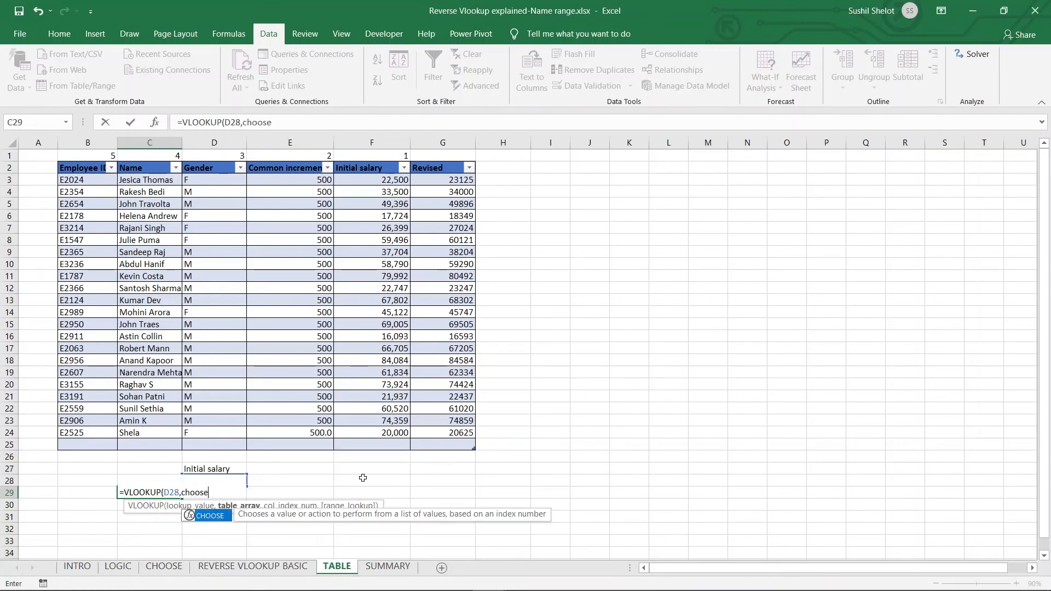
double_click(218, 517)
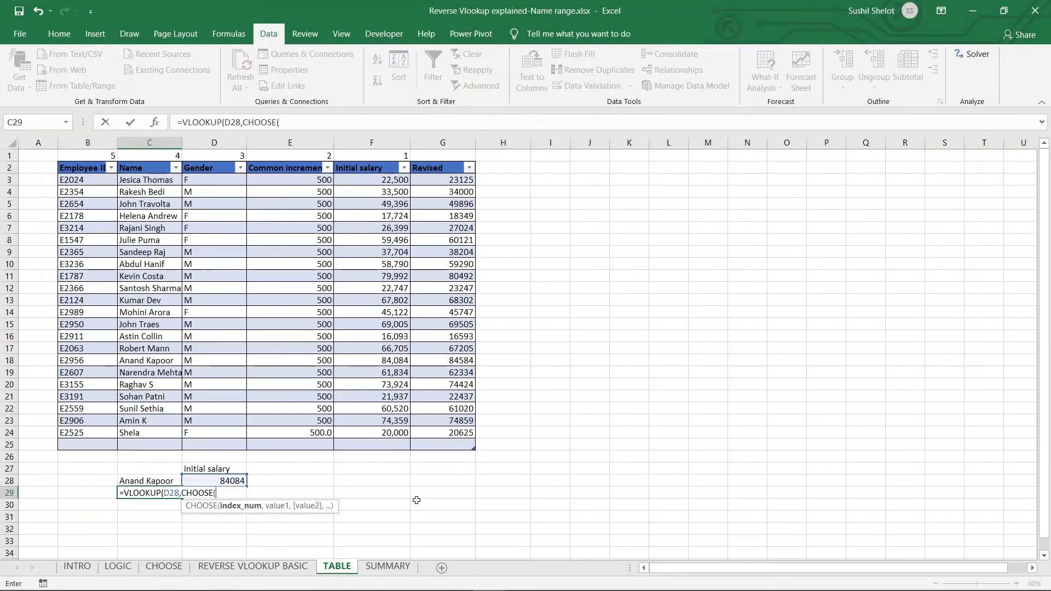
text({)
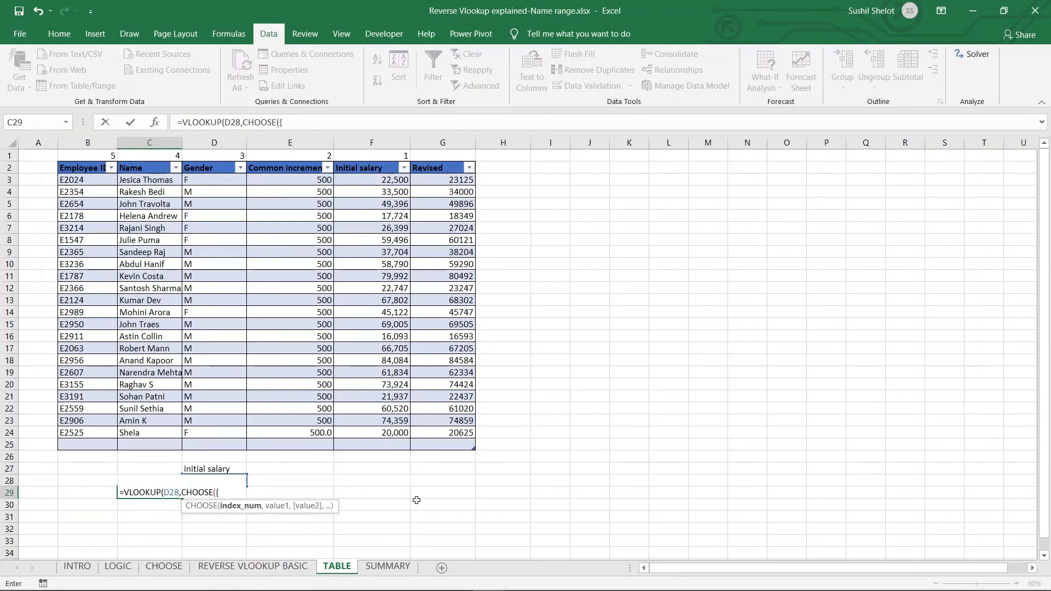
text(5,4,3,2,1)
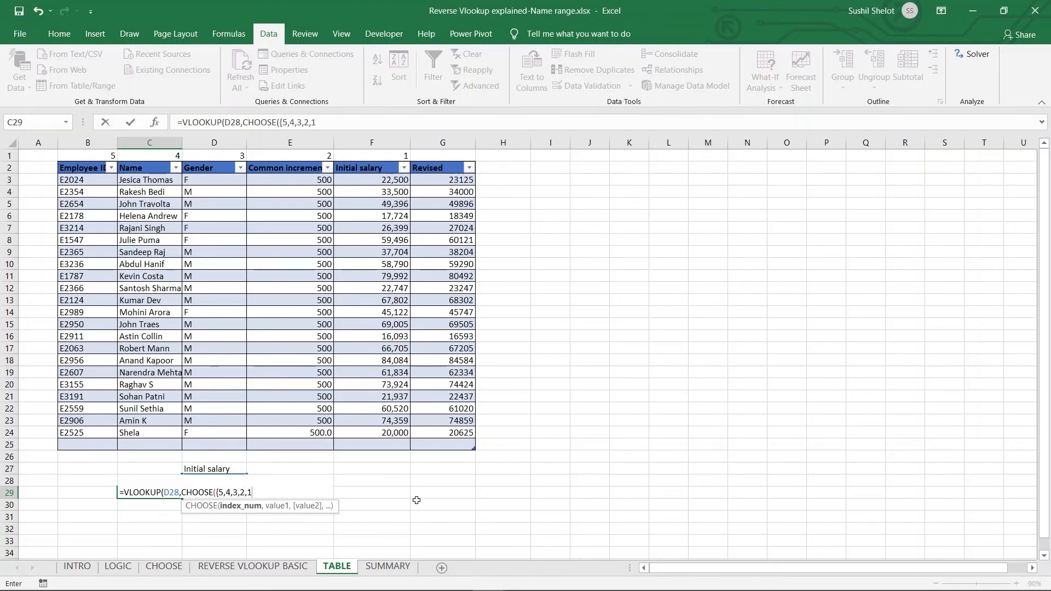
text(},)
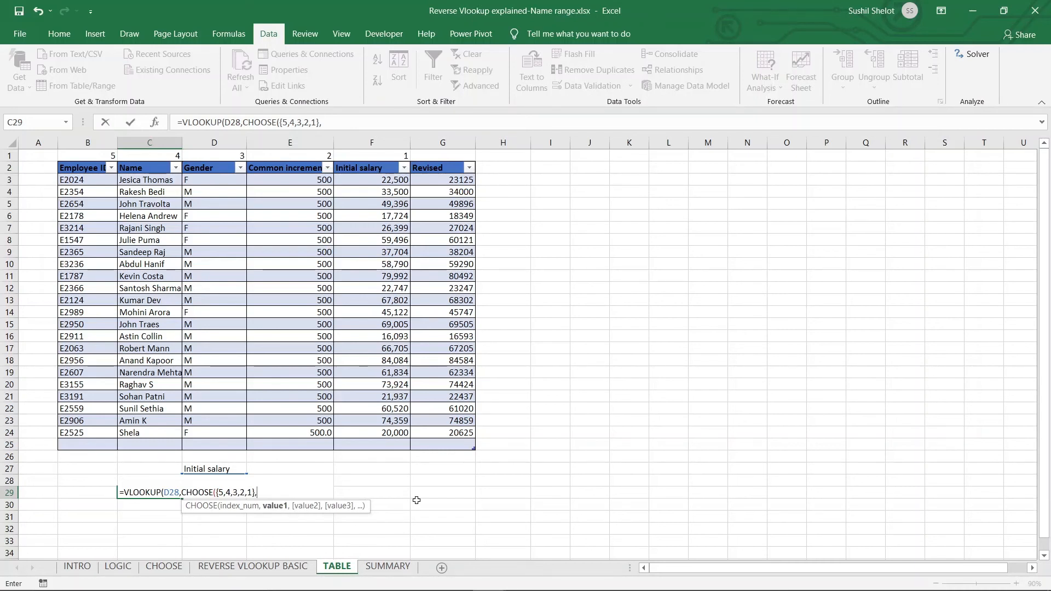
Add the range names Employee_ID and Name as the first two CHOOSE values in C29's formula.
text(Emp)
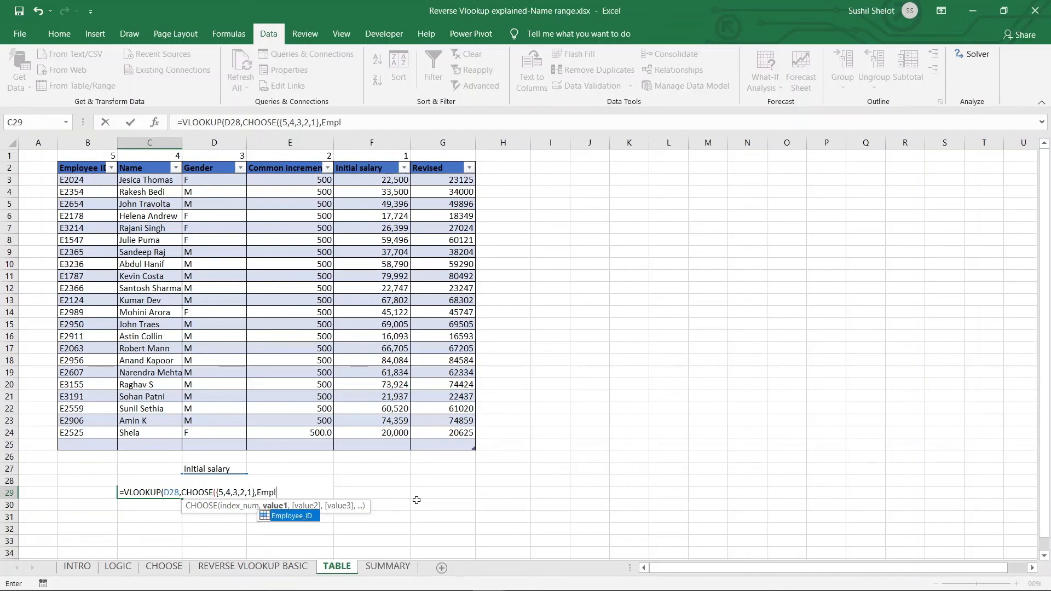
text(l)
double_click(310, 519)
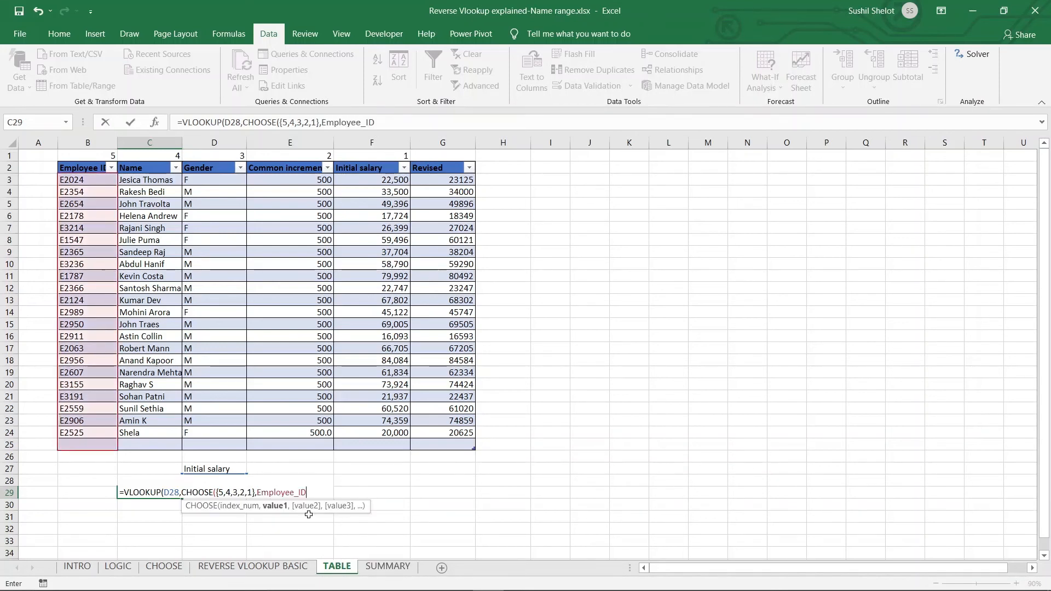
text(,)
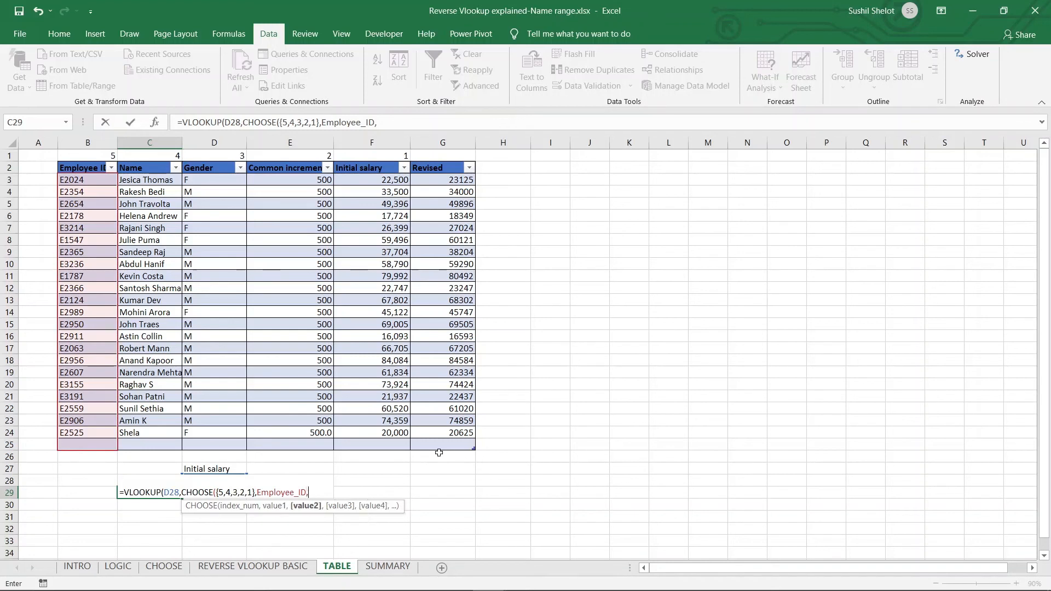
text(Name)
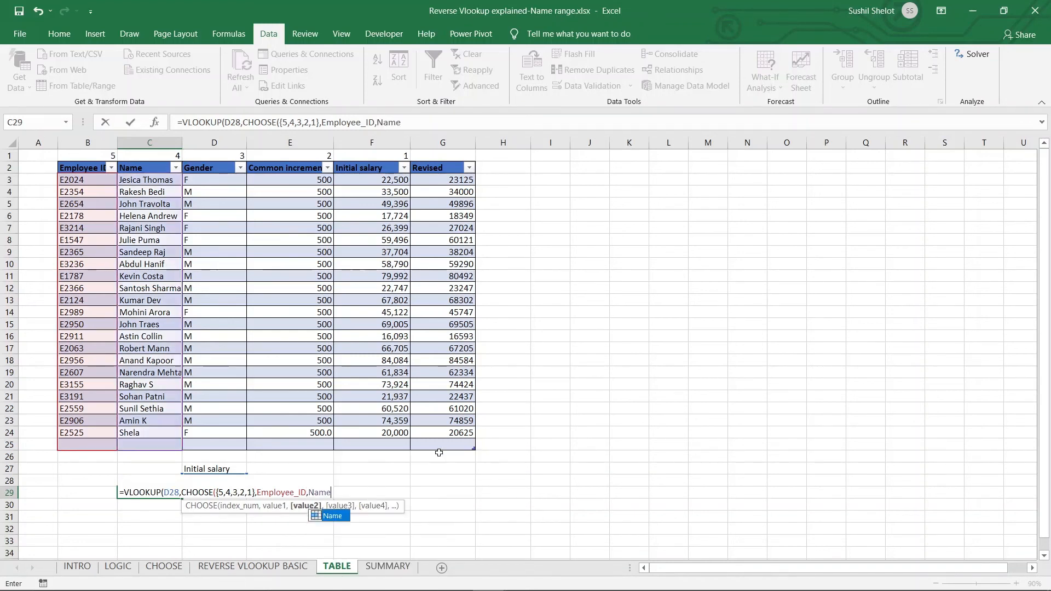
key(Return)
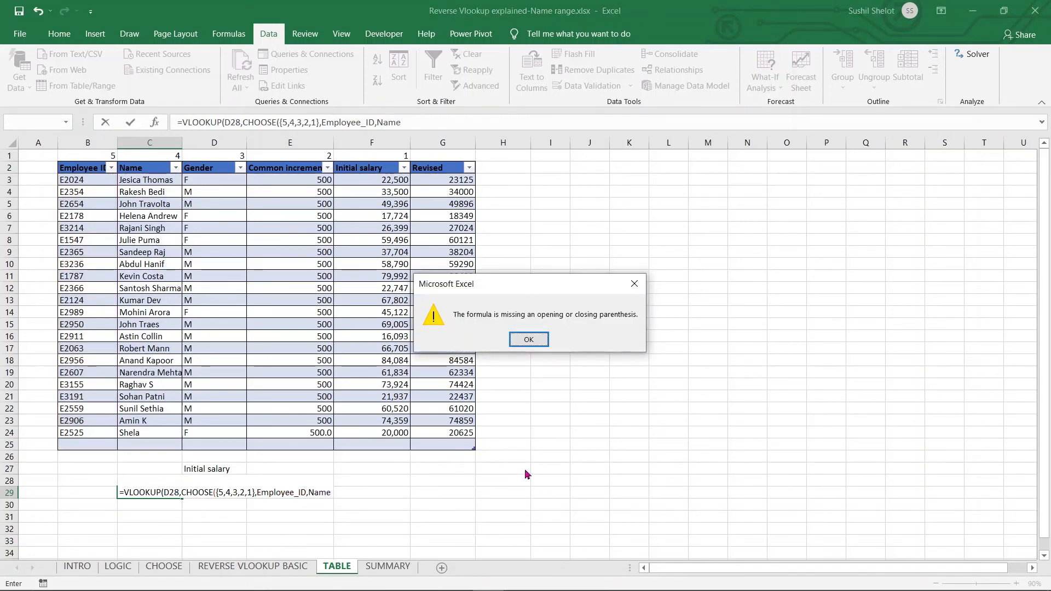
click(535, 346)
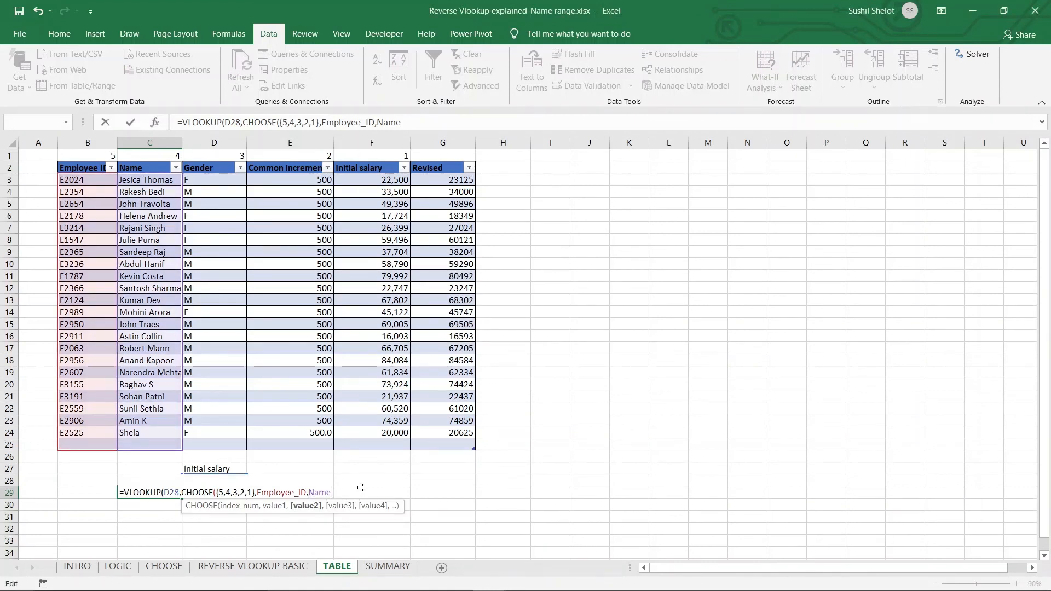
Add the range names Gender, Common_increment and Initial_salary as the remaining CHOOSE values in C29's formula.
text(,Gen)
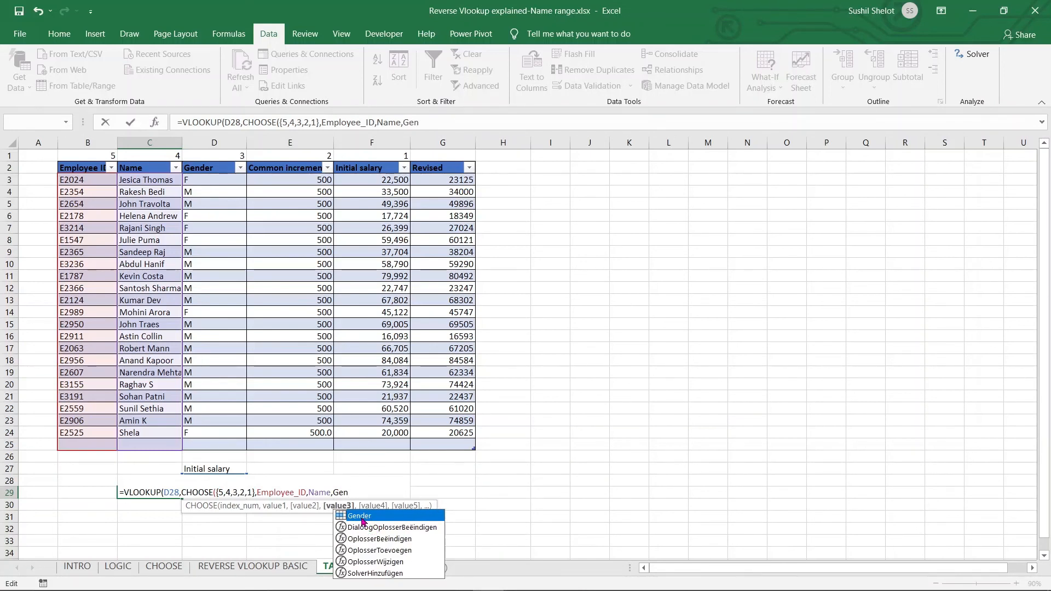
double_click(362, 517)
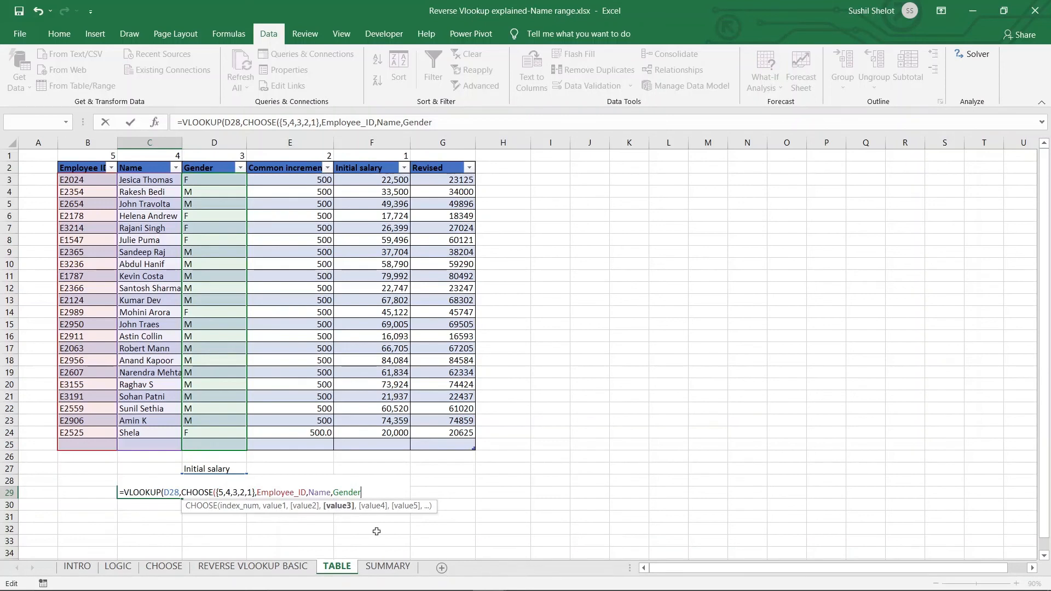
text(,)
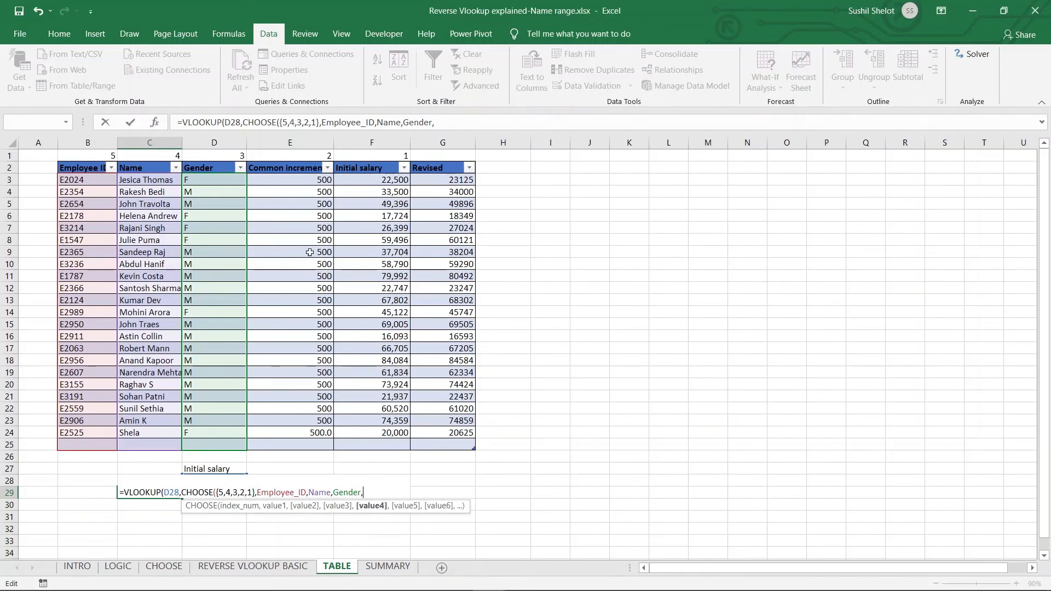
text(Comm)
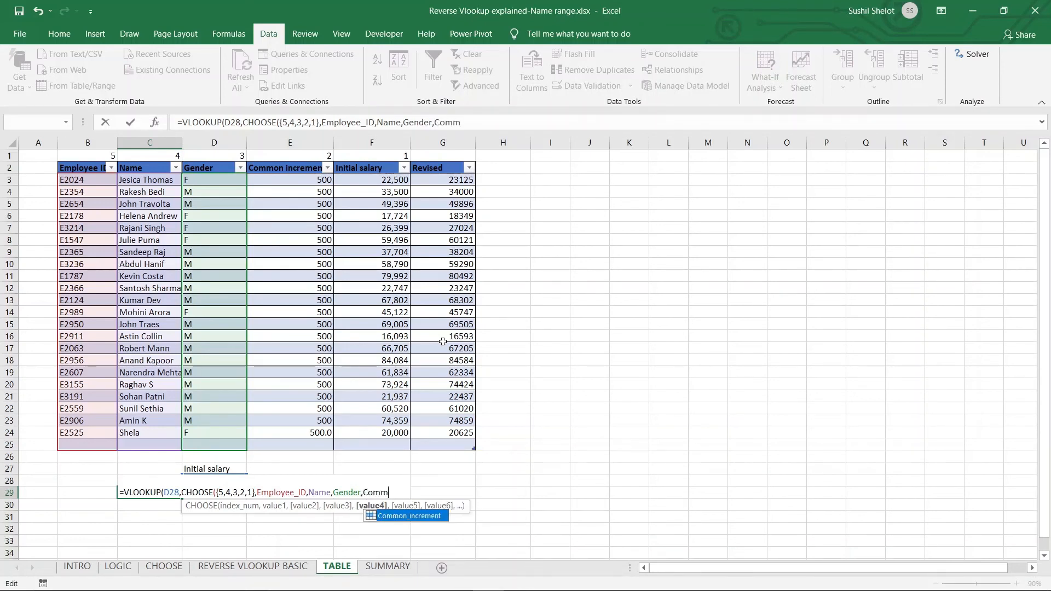
double_click(407, 517)
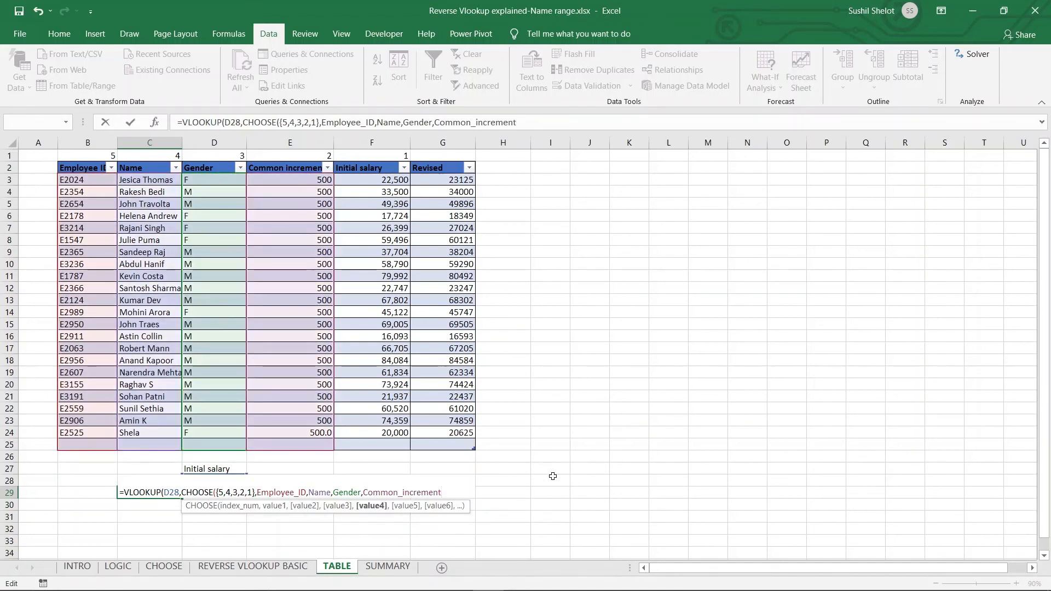
text(,In)
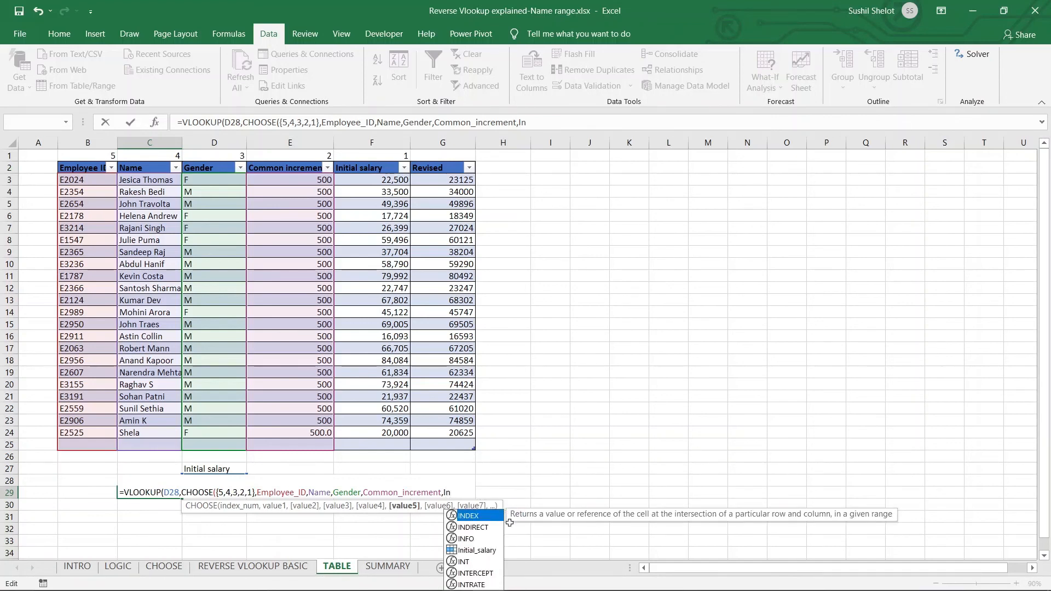
key(Down)
key(Down)
key(Down)
key(Tab)
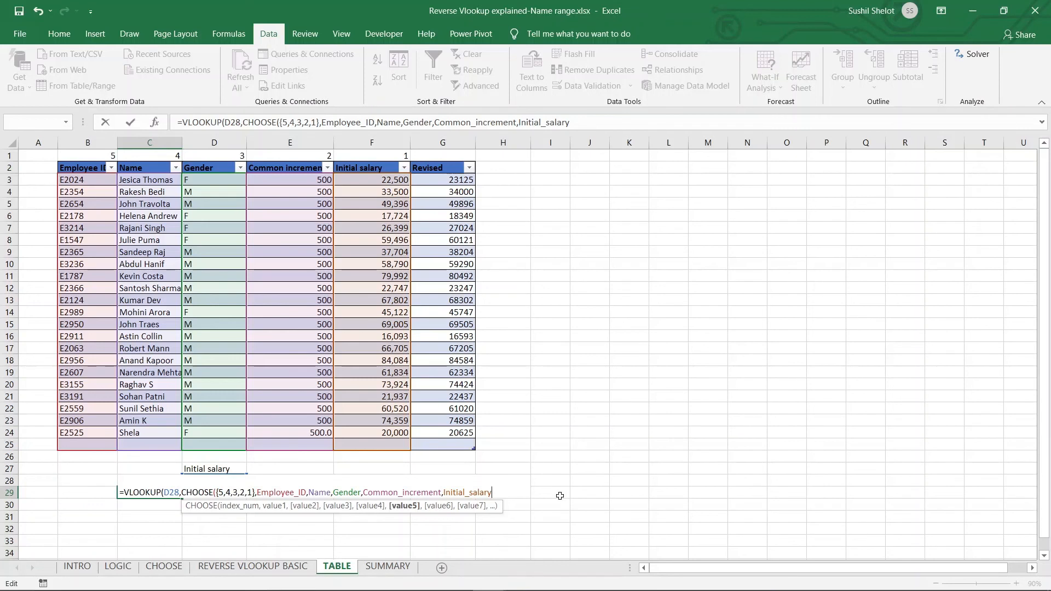
Close the CHOOSE function and complete the VLOOKUP in C29 with column index 4 and range lookup 0.
text(,)
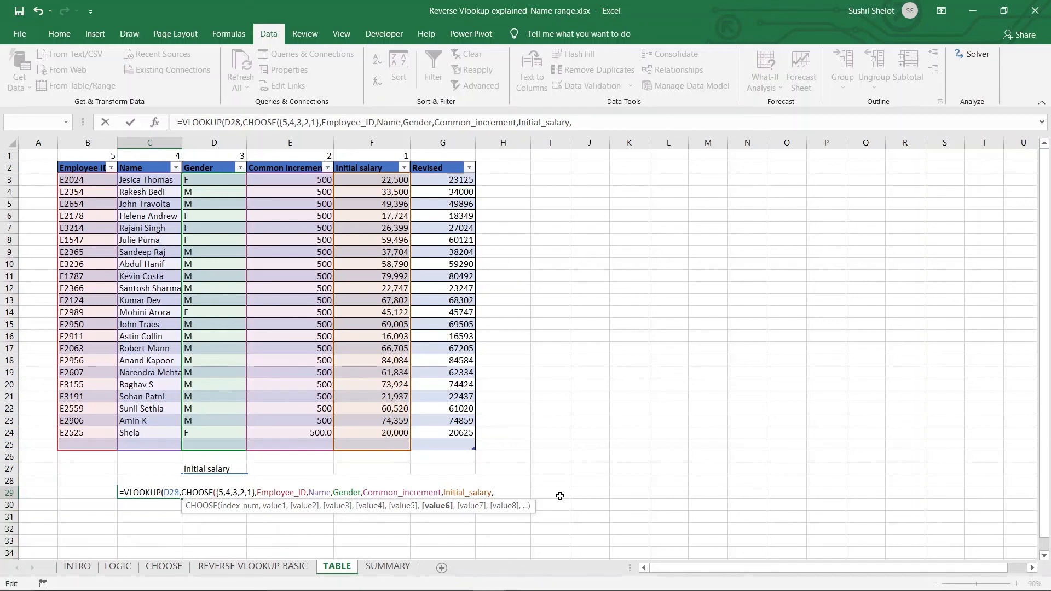
key(BackSpace)
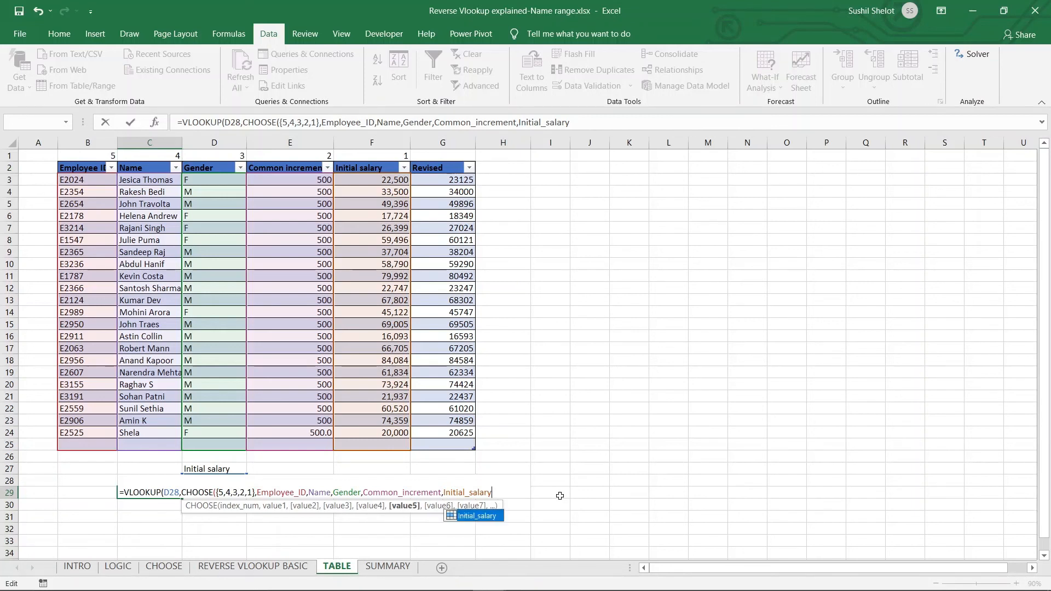
text())
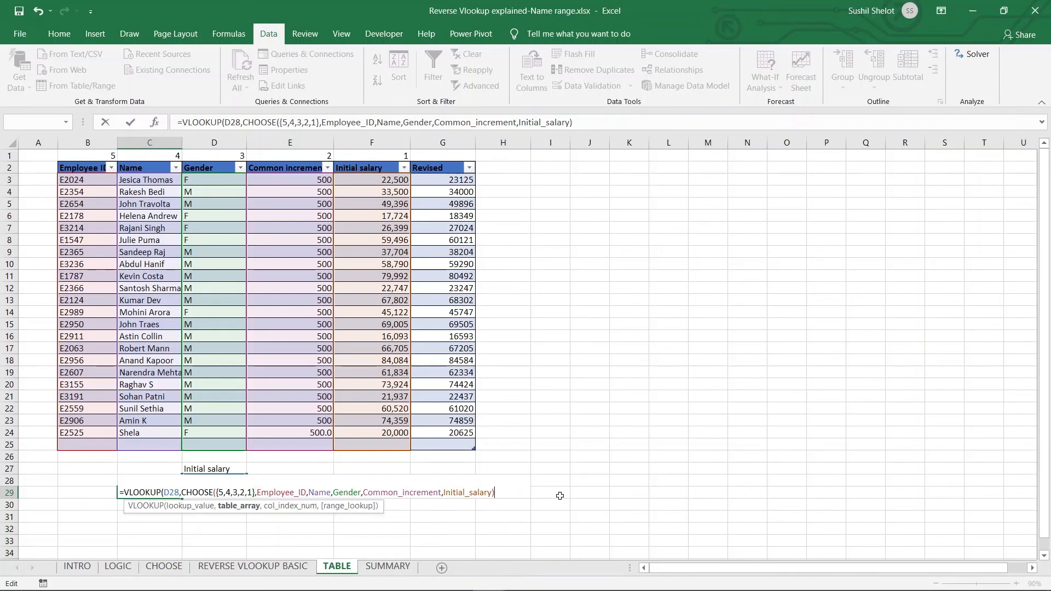
text(,)
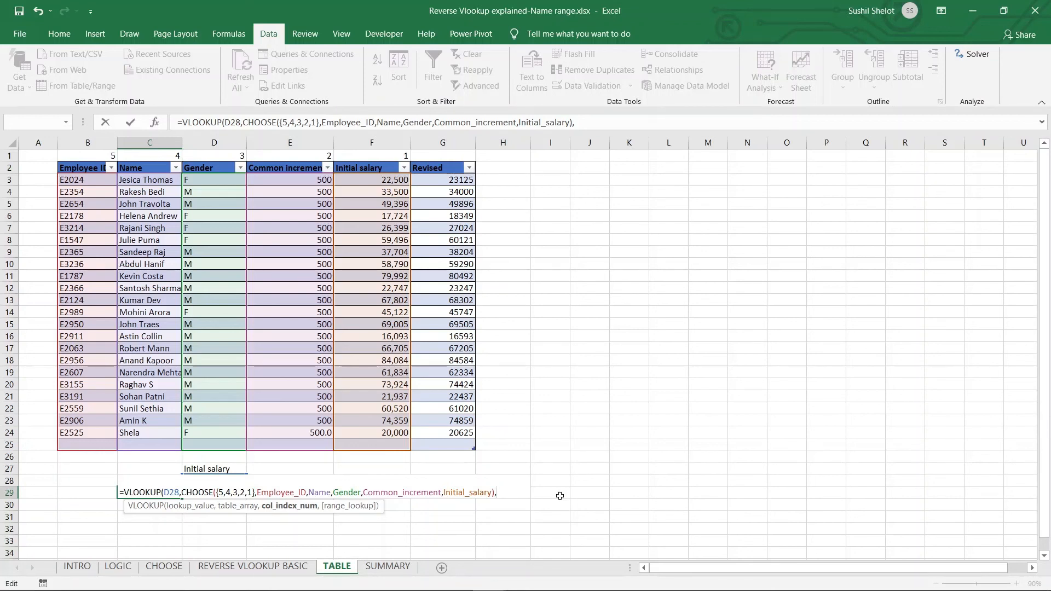
text(4,0)
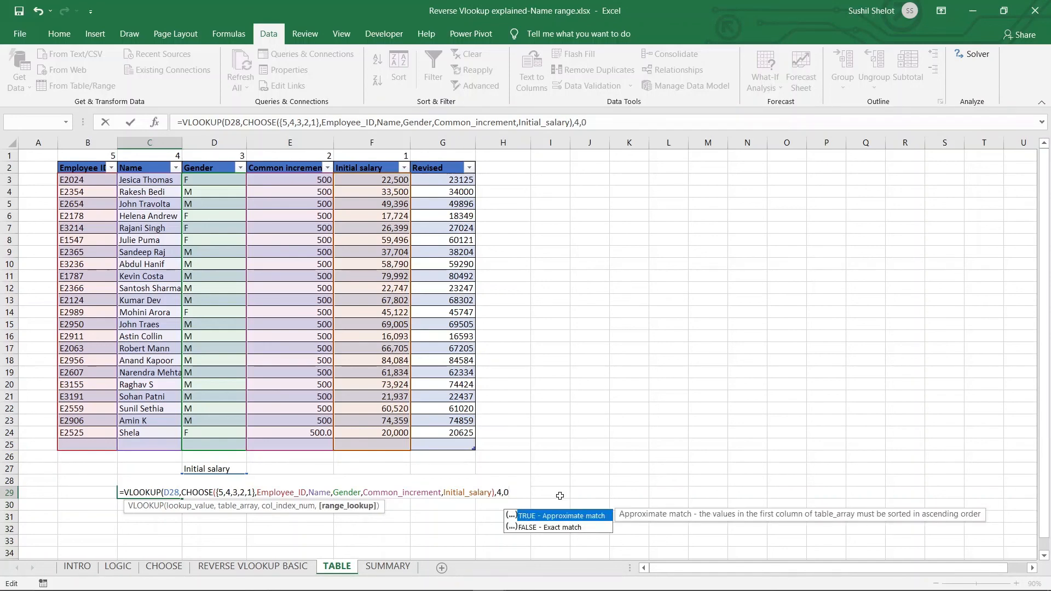
text())
key(Return)
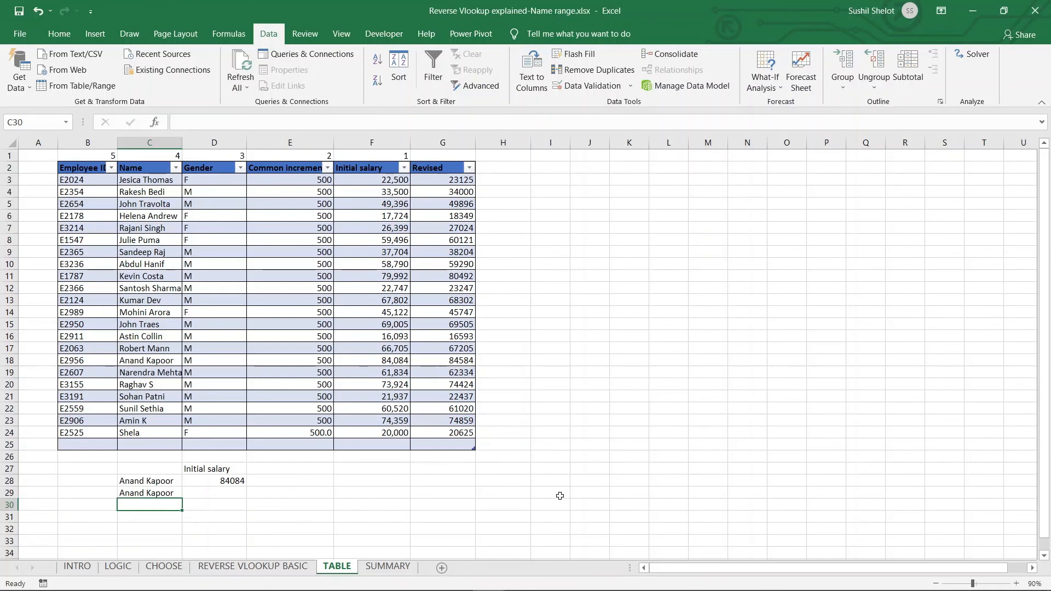
Choose 20,000 as the initial salary from the validation list in D28 to test the lookups.
click(225, 481)
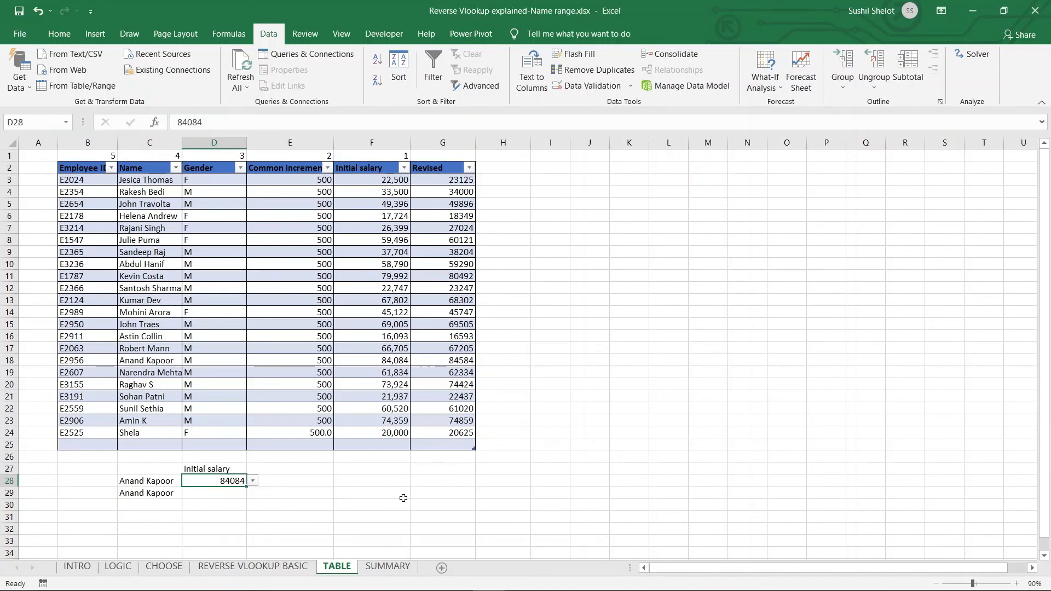
click(253, 481)
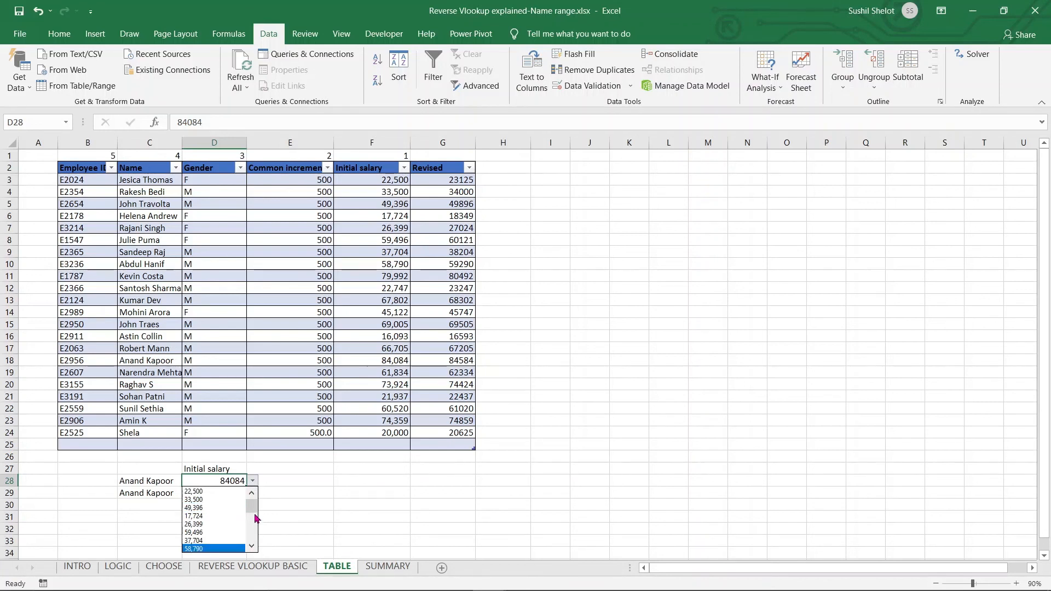
scroll(228, 547, down, 5)
click(227, 542)
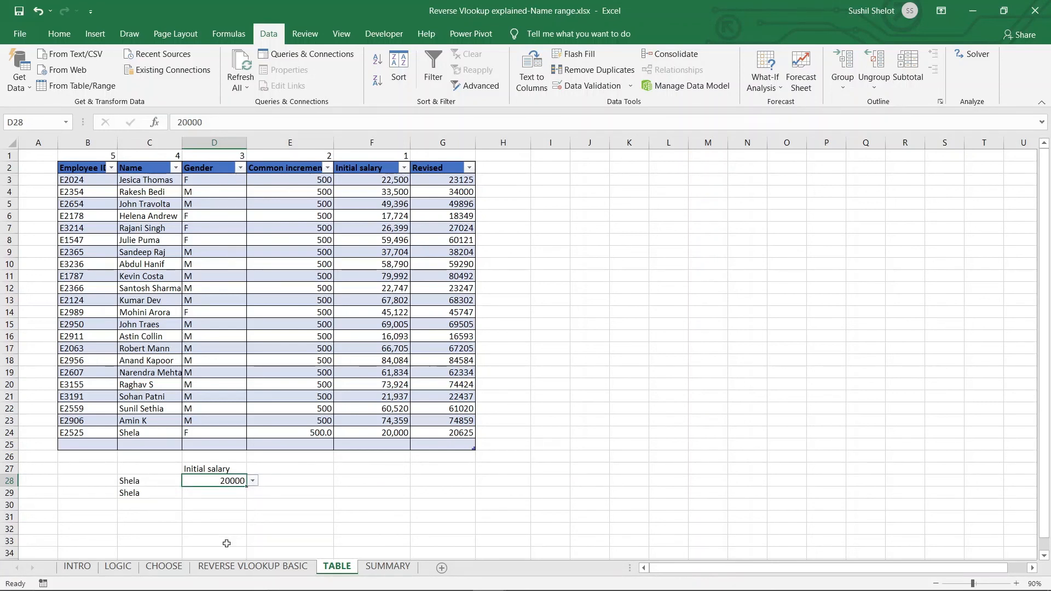
Compare the results and formulas of the cell-reference lookup in C28 and the named-range lookup in C29.
click(158, 482)
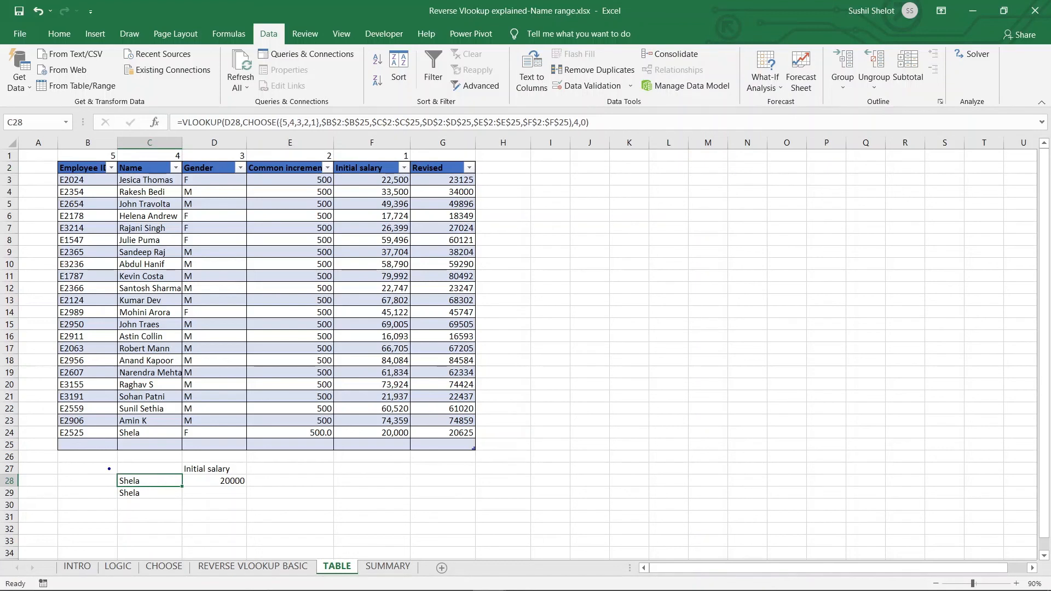
drag(109, 469, 186, 486)
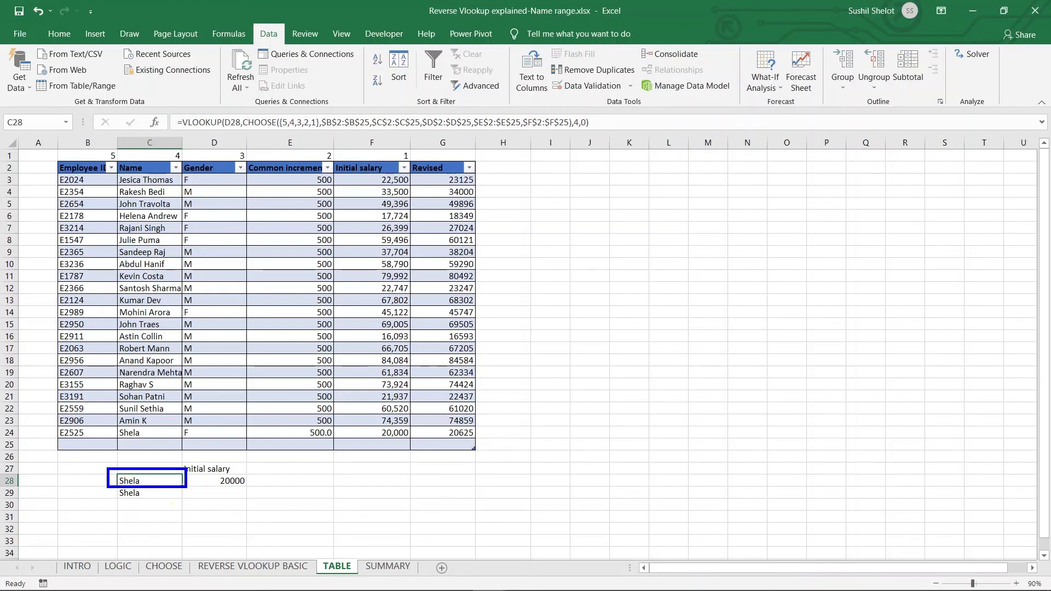
drag(102, 488, 190, 507)
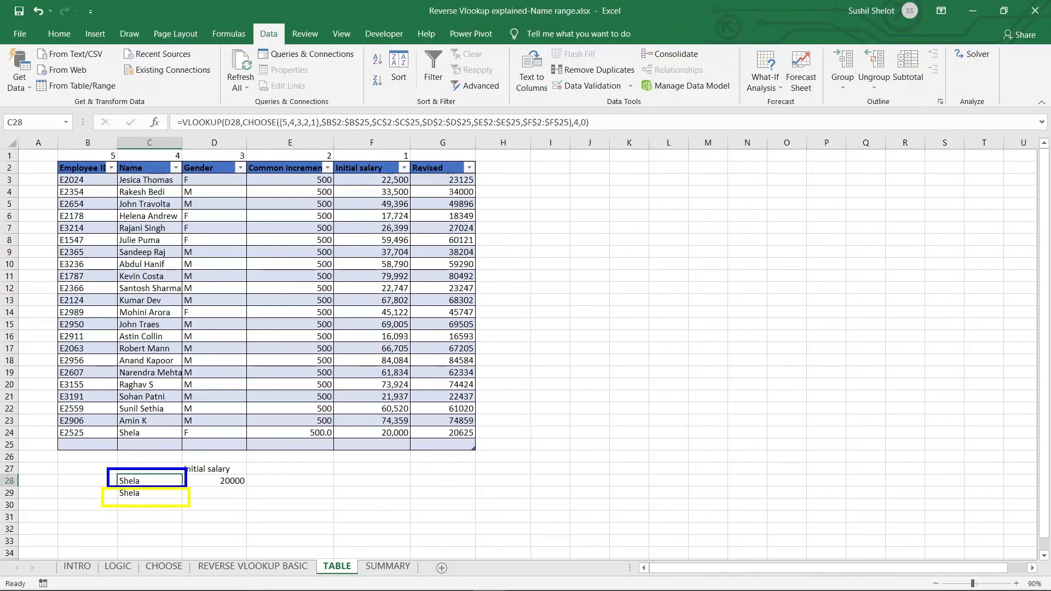
key(Escape)
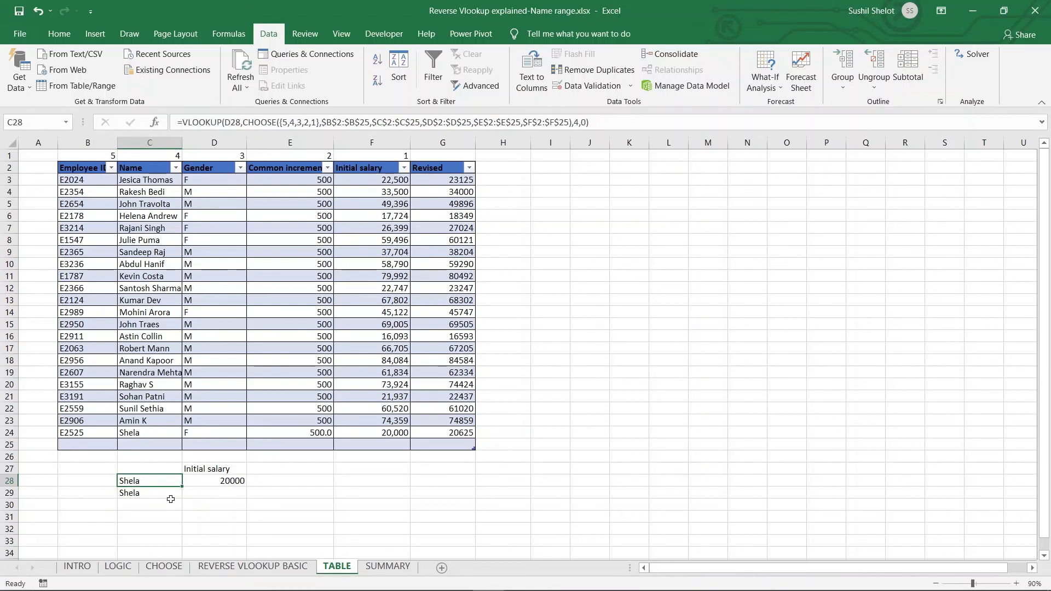
click(168, 494)
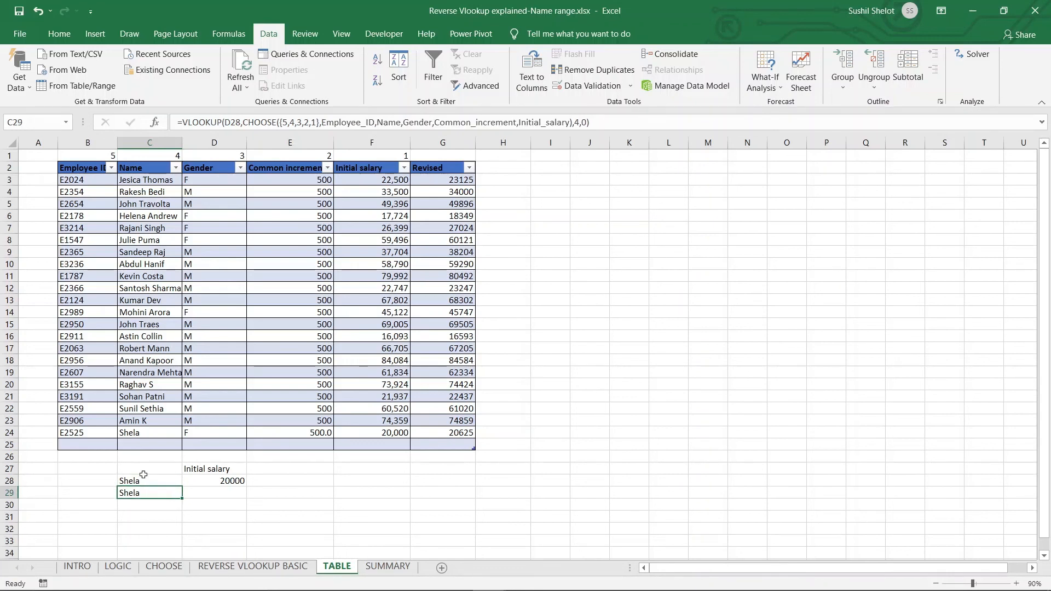
Fill in table row 25 with a new employee's ID and name, gender F, common increment 500 and initial salary 40000.
click(102, 445)
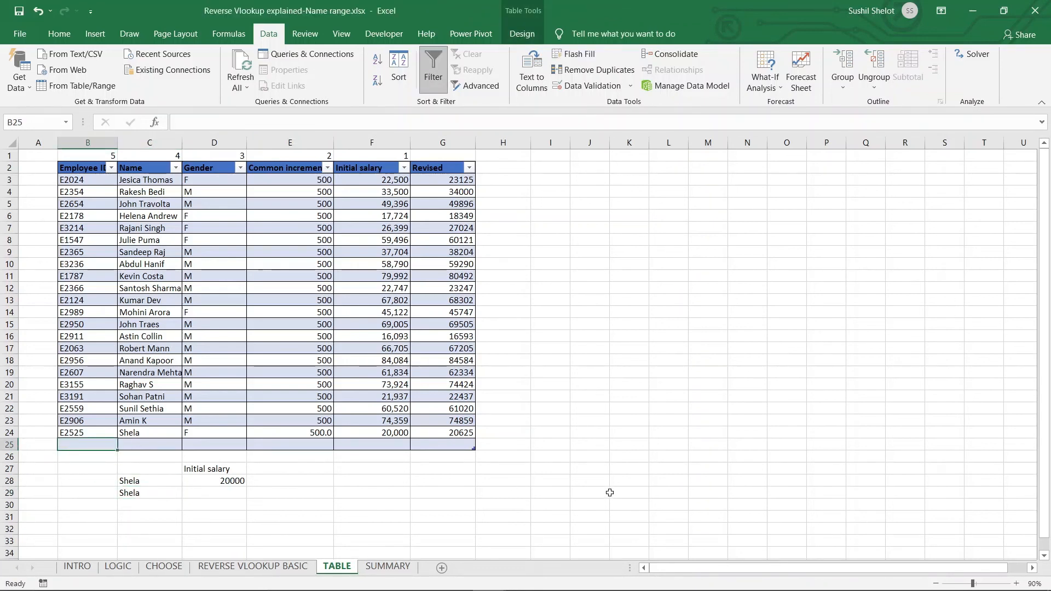
text(E2547)
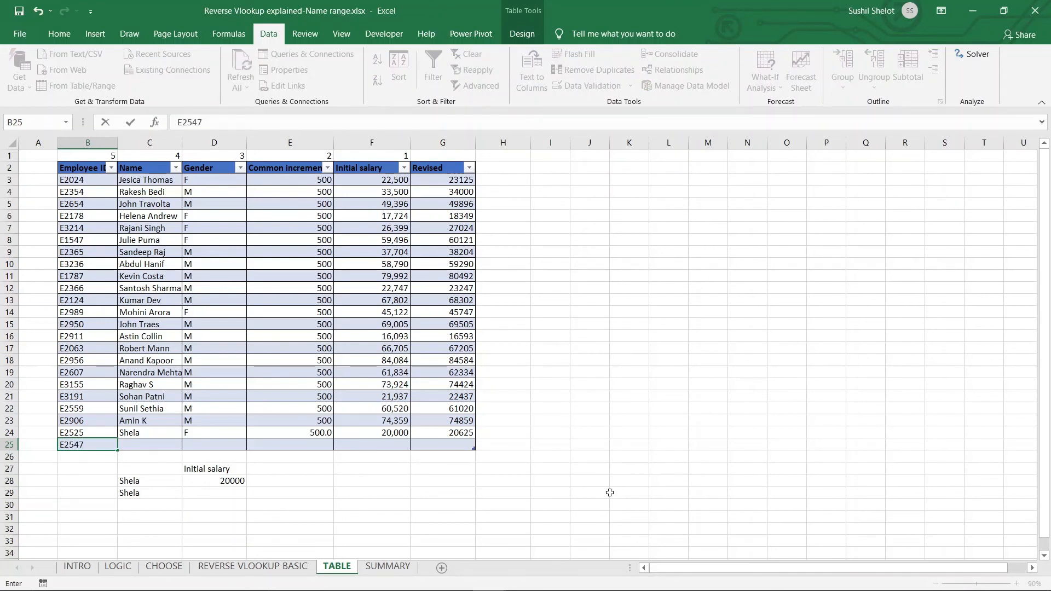
key(Tab)
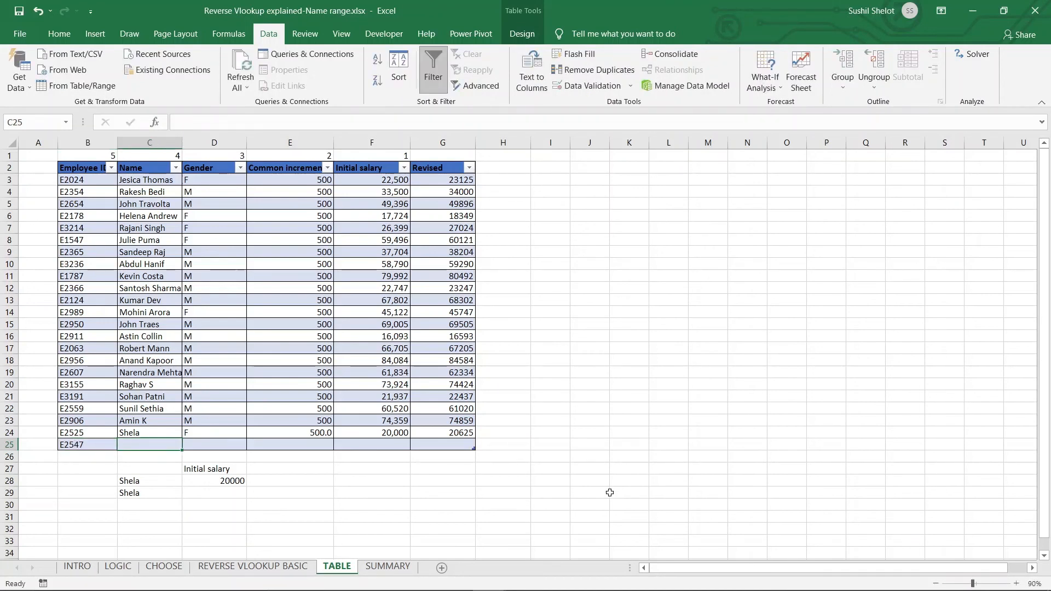
text(Fatima)
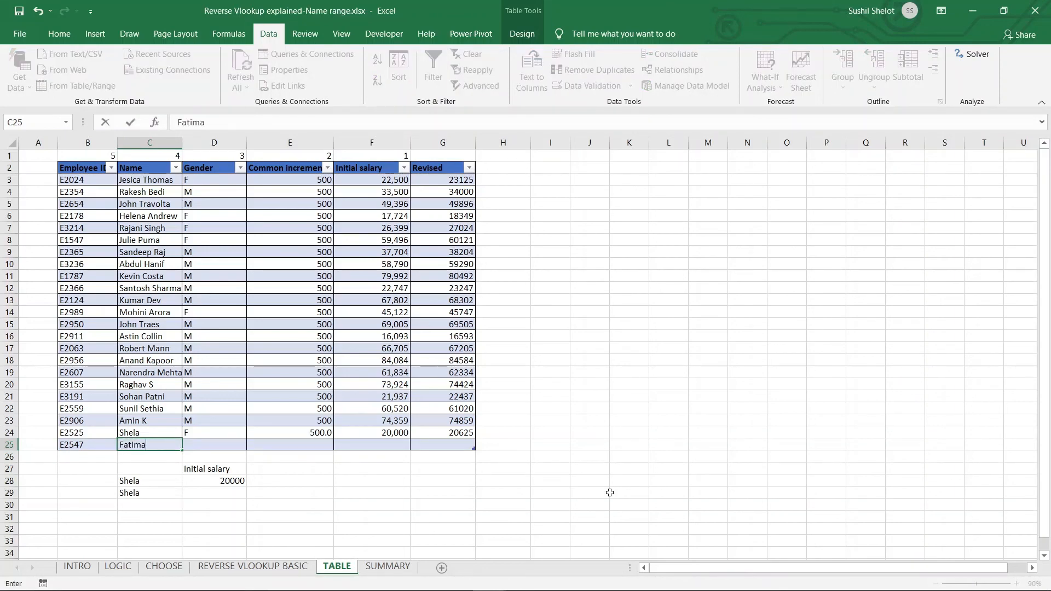
key(Tab)
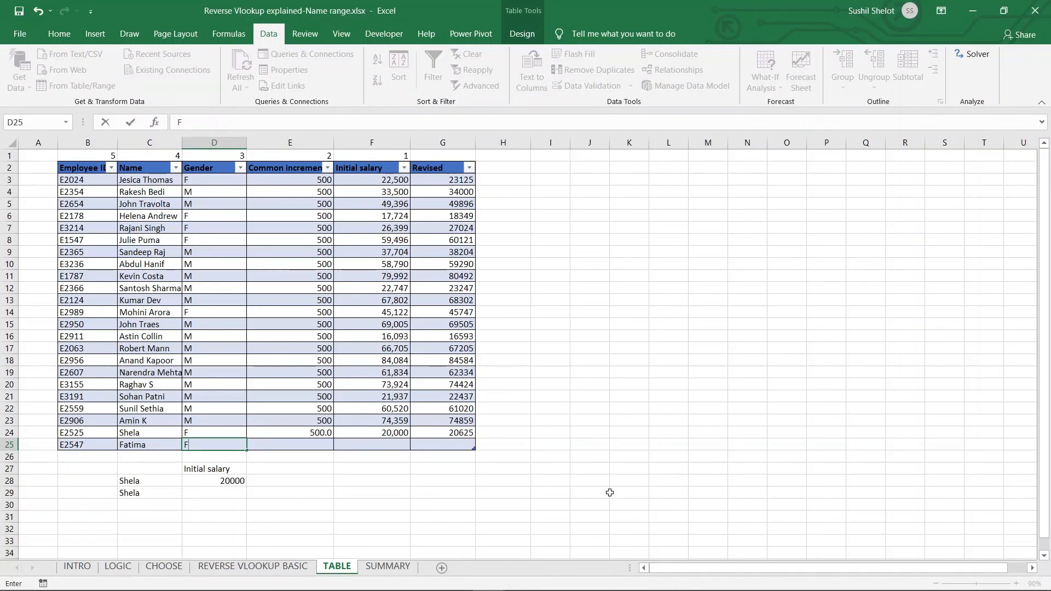
key(Tab)
text(500)
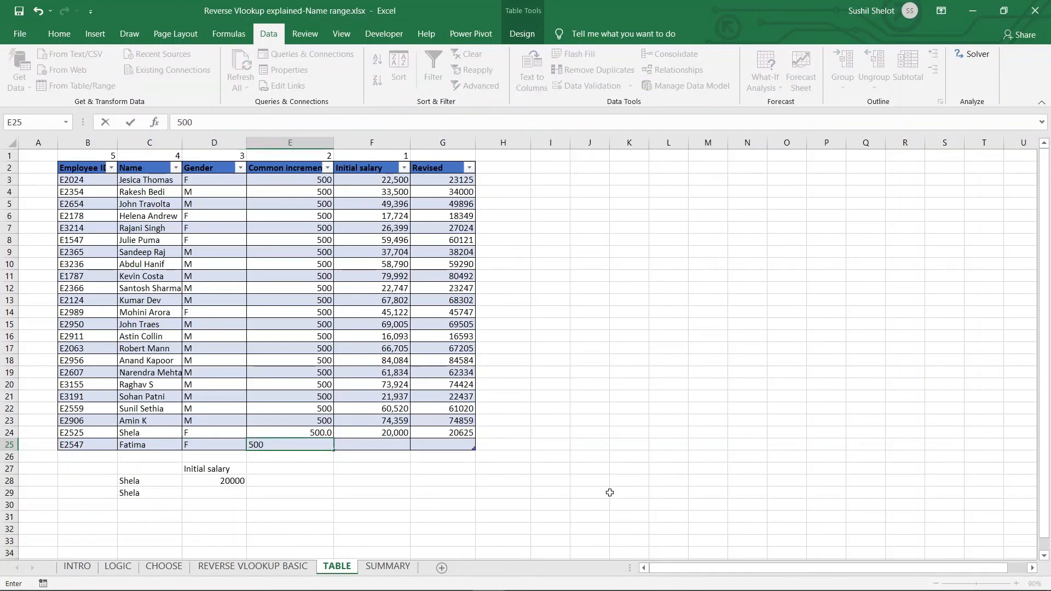
key(Tab)
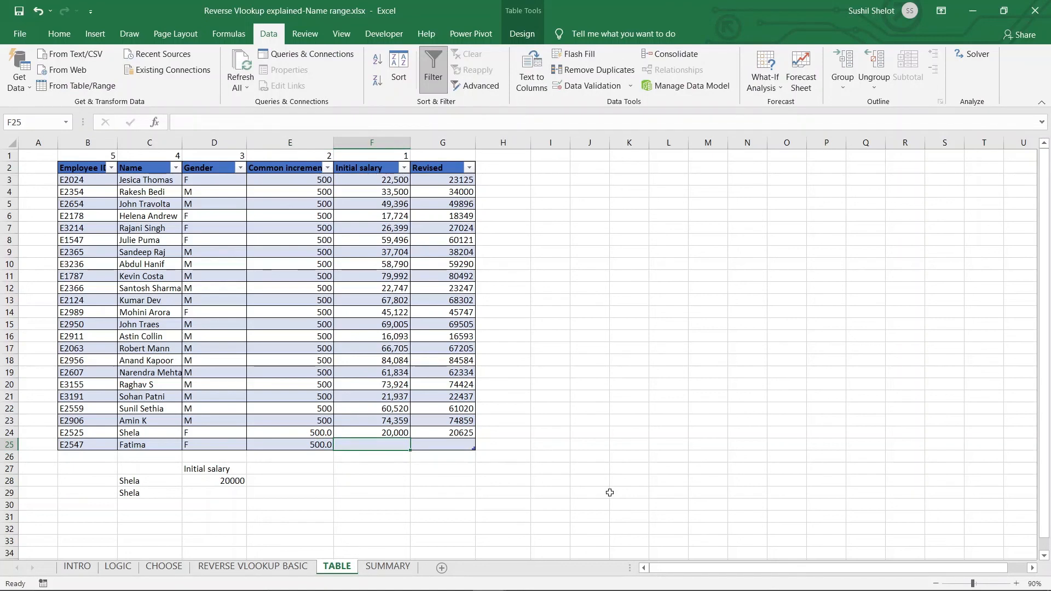
text(40000)
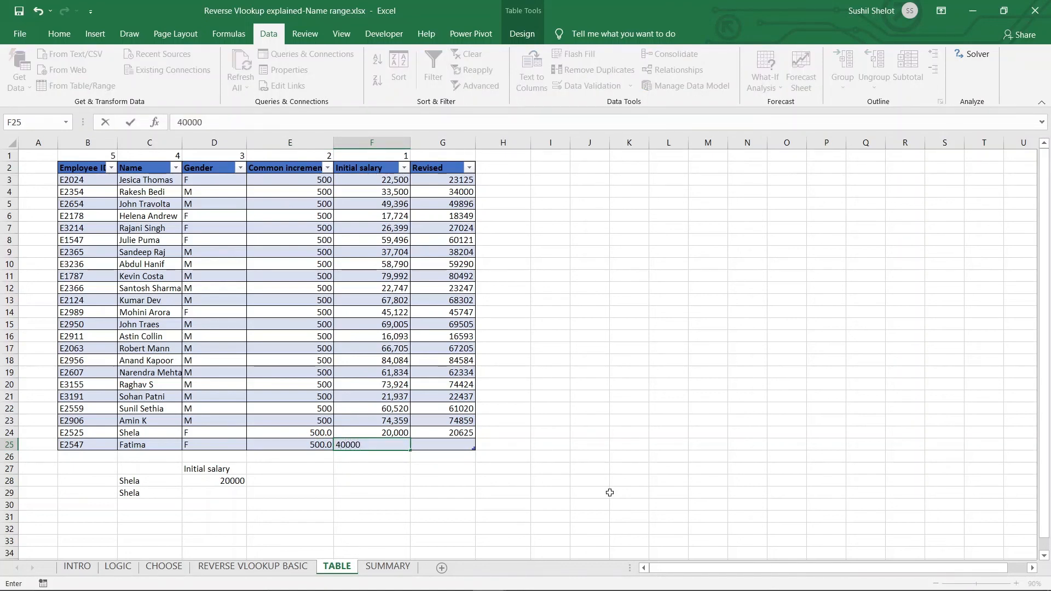
key(Tab)
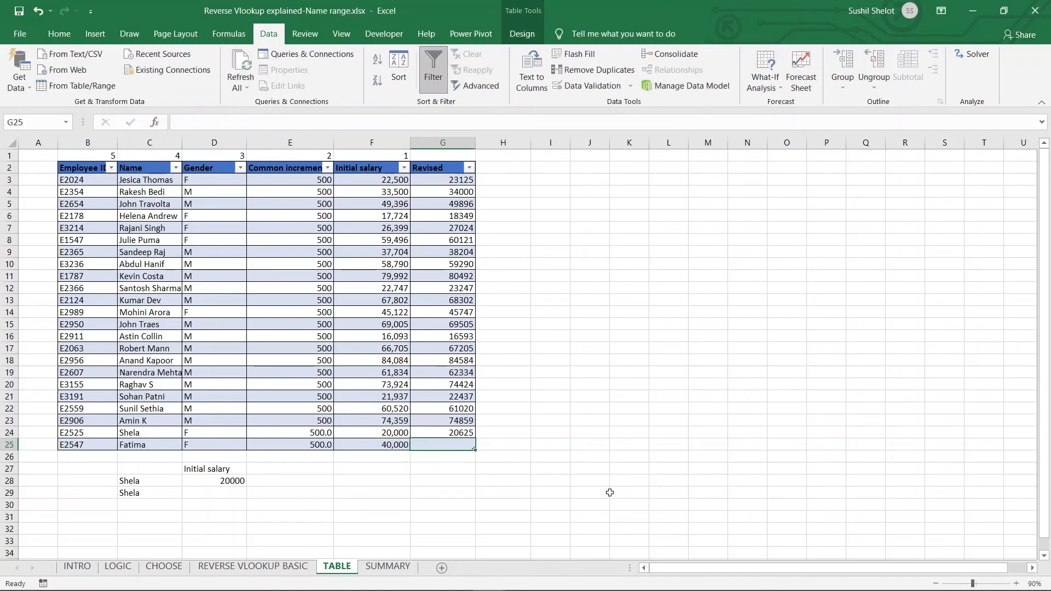
Choose the new employee's initial salary of 40,000 from the validation list in D28.
click(241, 481)
click(252, 481)
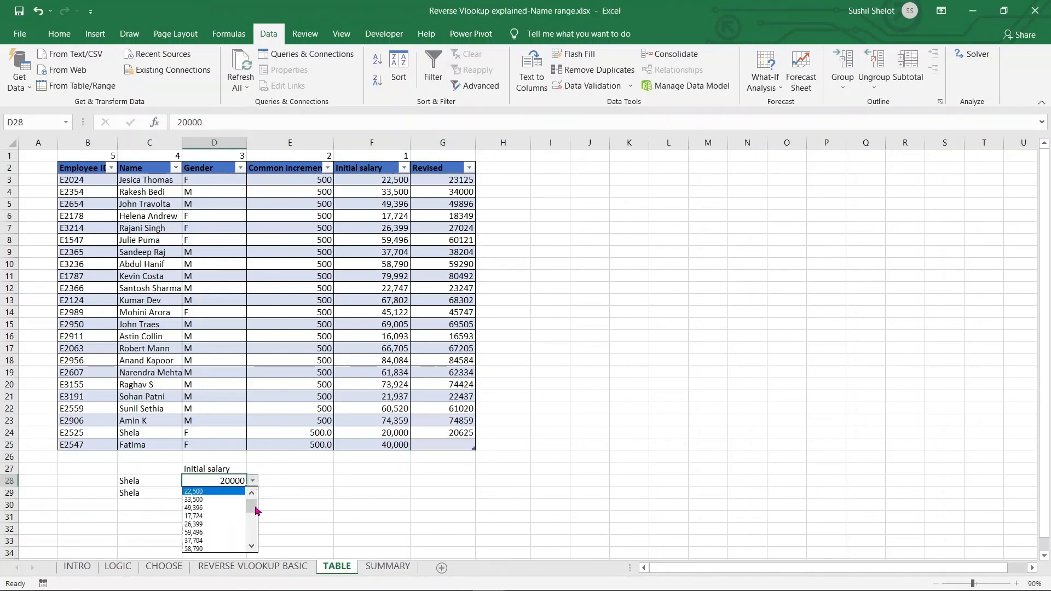
drag(252, 507, 254, 533)
click(239, 549)
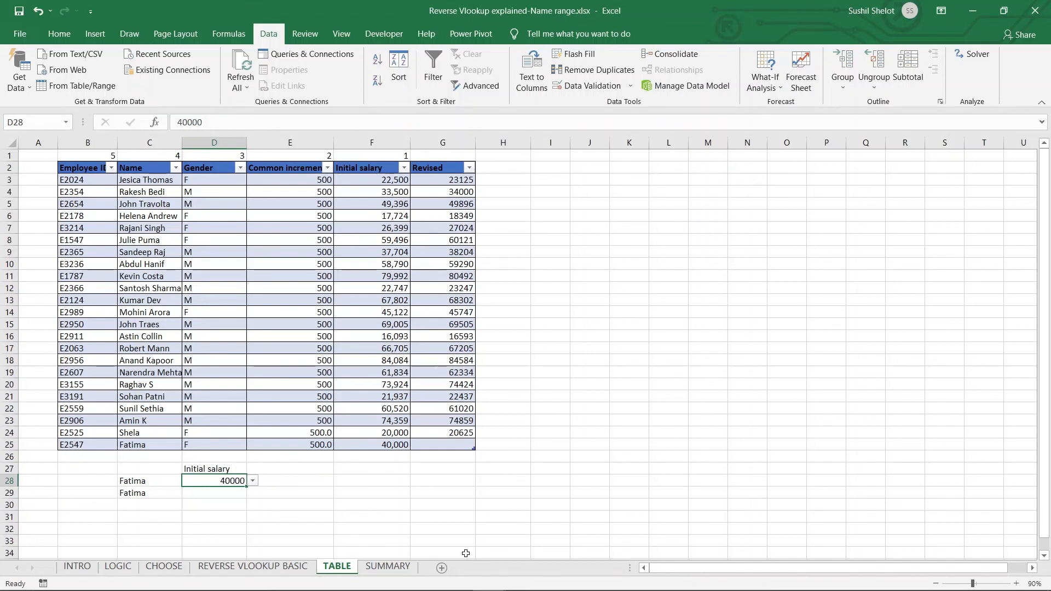
Switch to the Name range explained workbook and review the Use_advantage list and the Highlights rules in B1:B8.
mouse_move(542, 588)
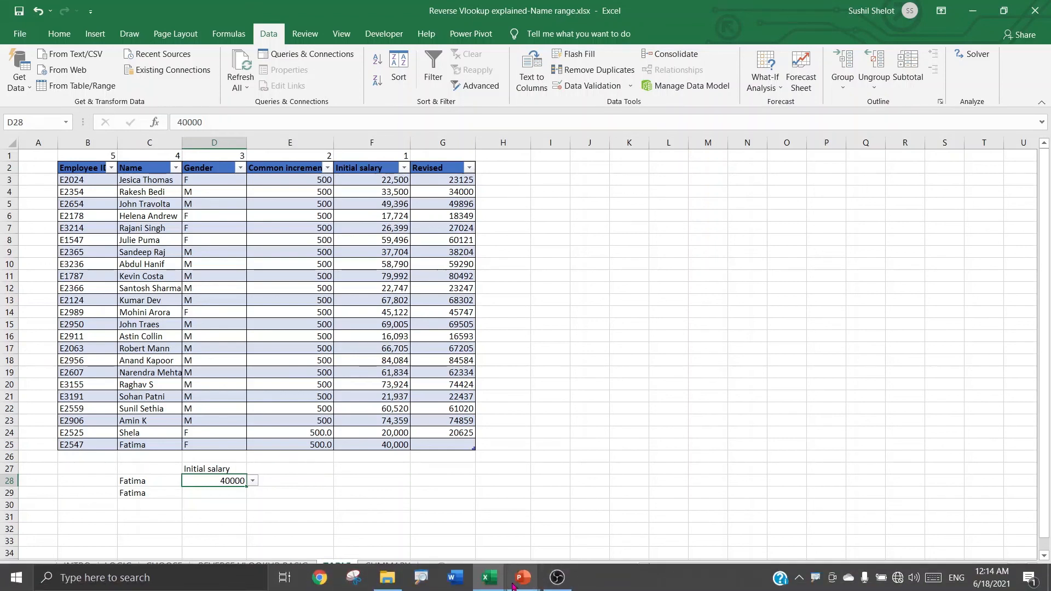
mouse_move(489, 577)
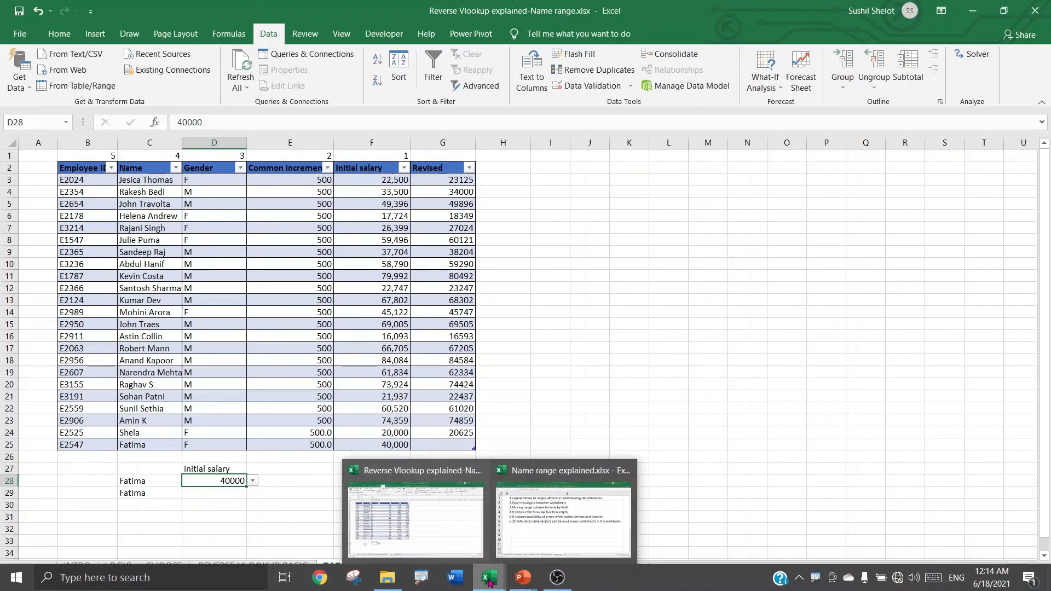
click(440, 543)
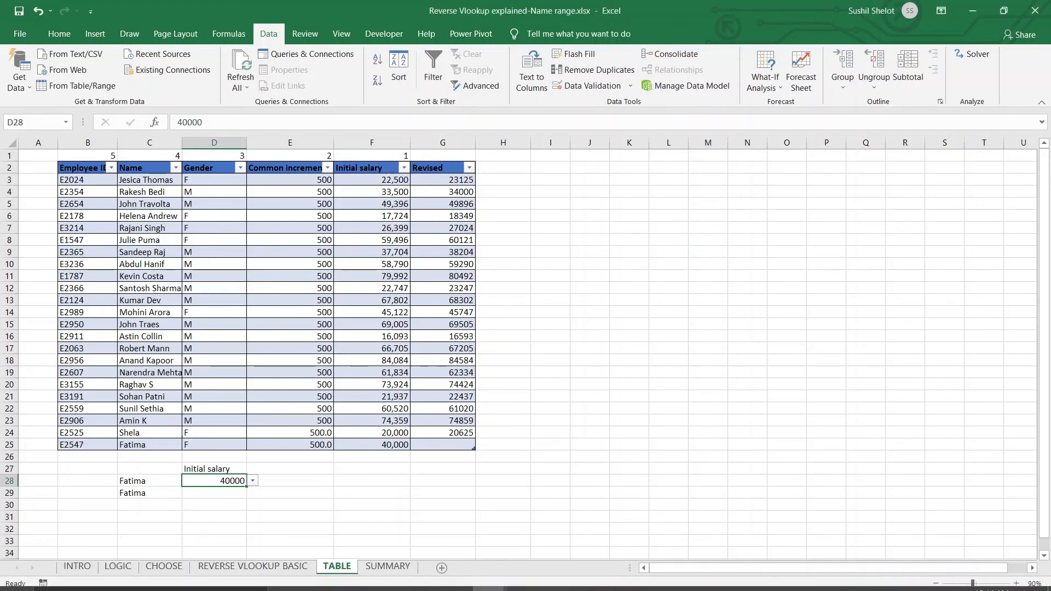
mouse_move(473, 588)
click(557, 541)
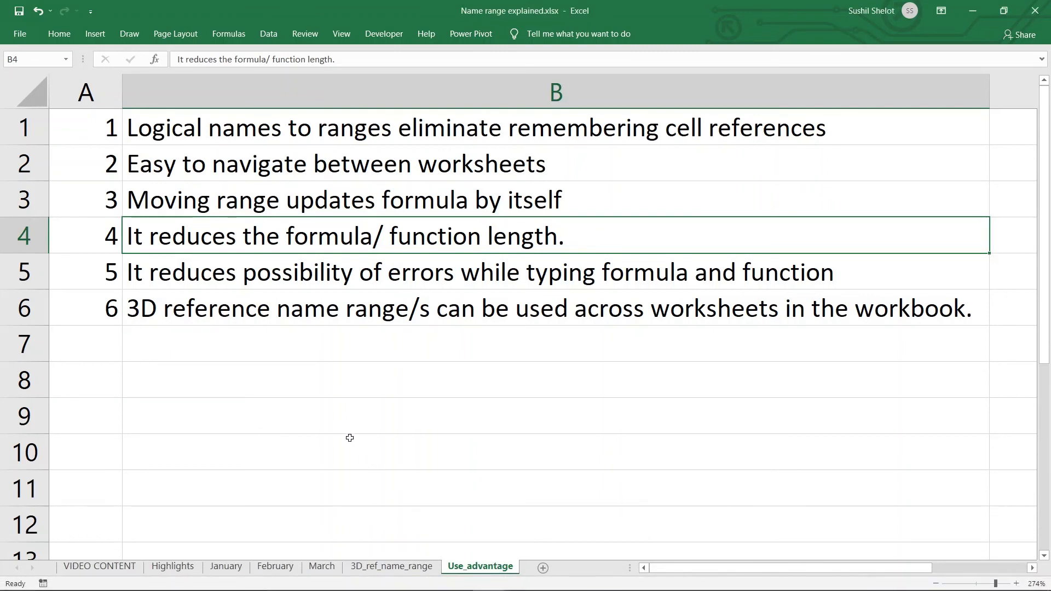
drag(274, 127, 253, 308)
click(183, 567)
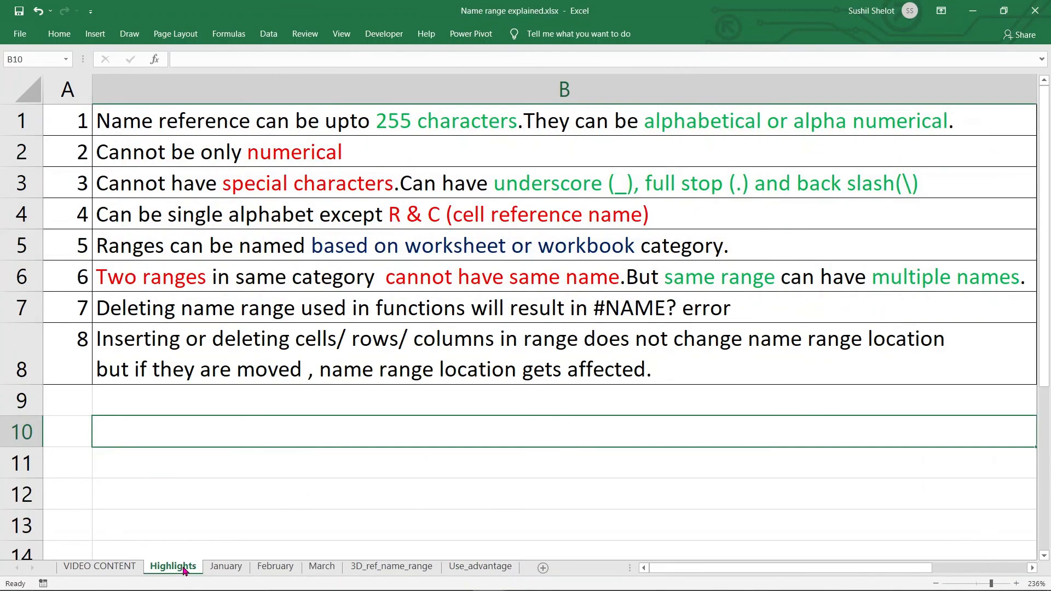
drag(247, 121, 251, 366)
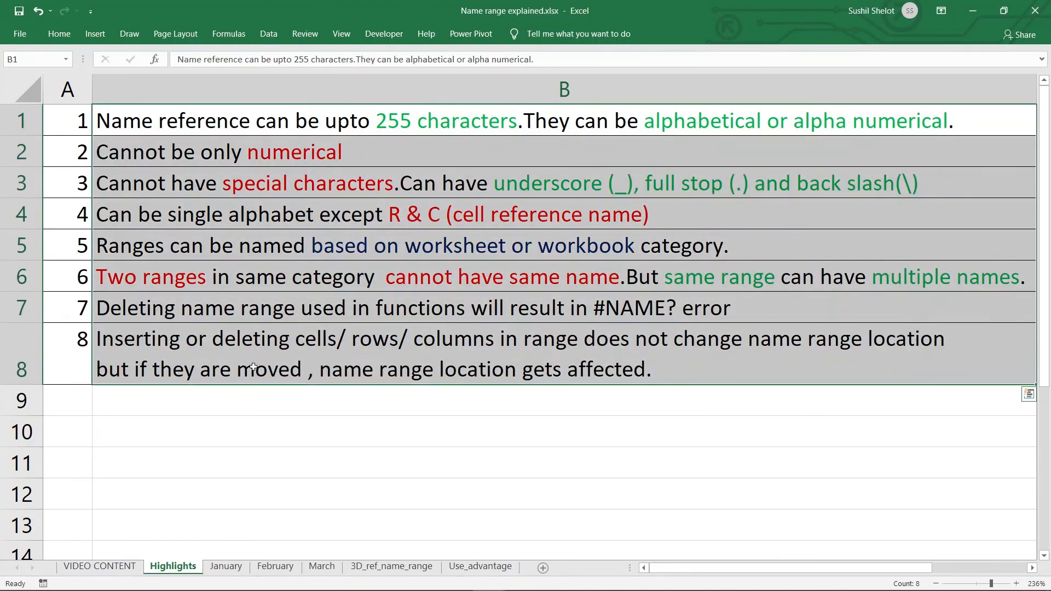
Look through the January, February, March and 3D_ref_name_range sheets, and switch to the PowerPoint presentation.
click(238, 569)
click(275, 567)
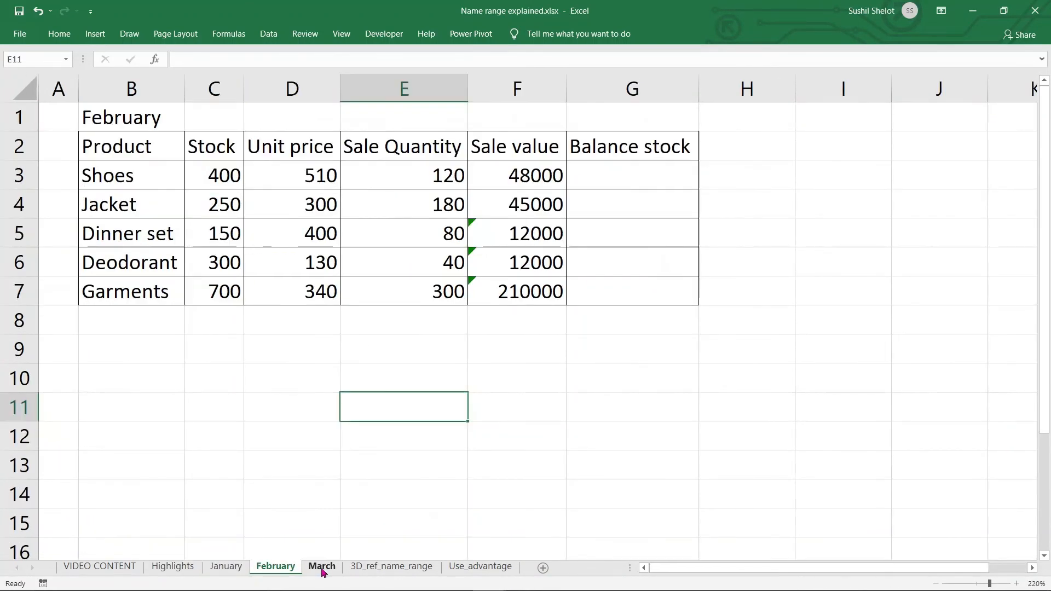
click(322, 566)
click(391, 567)
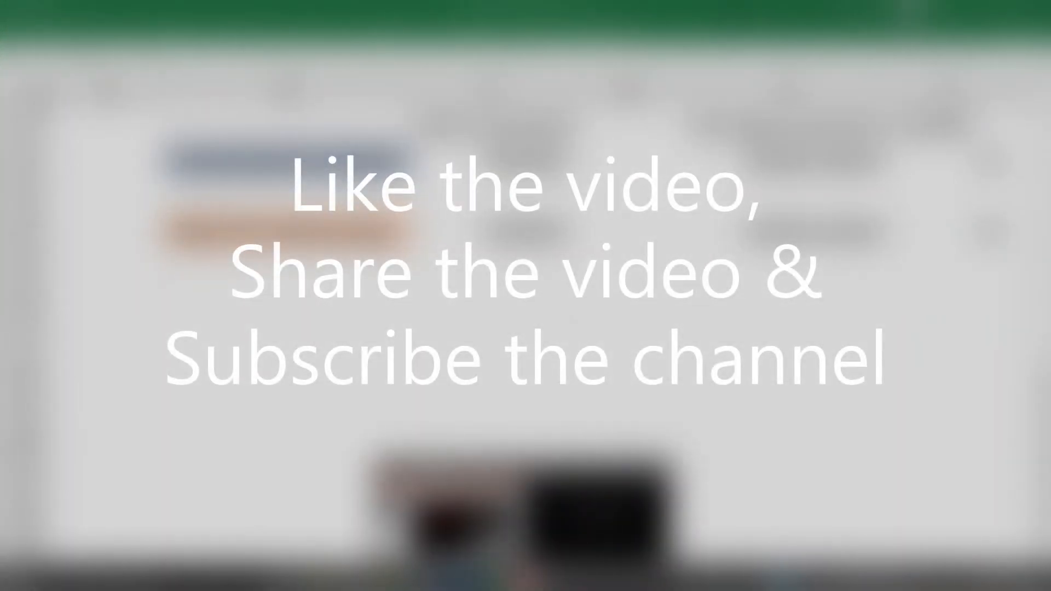
click(450, 514)
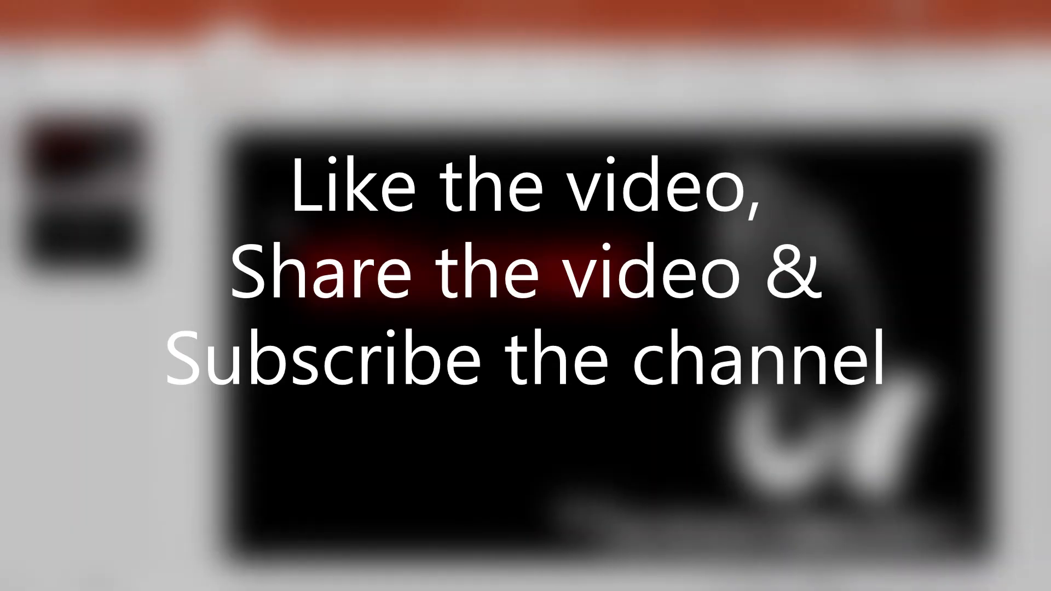